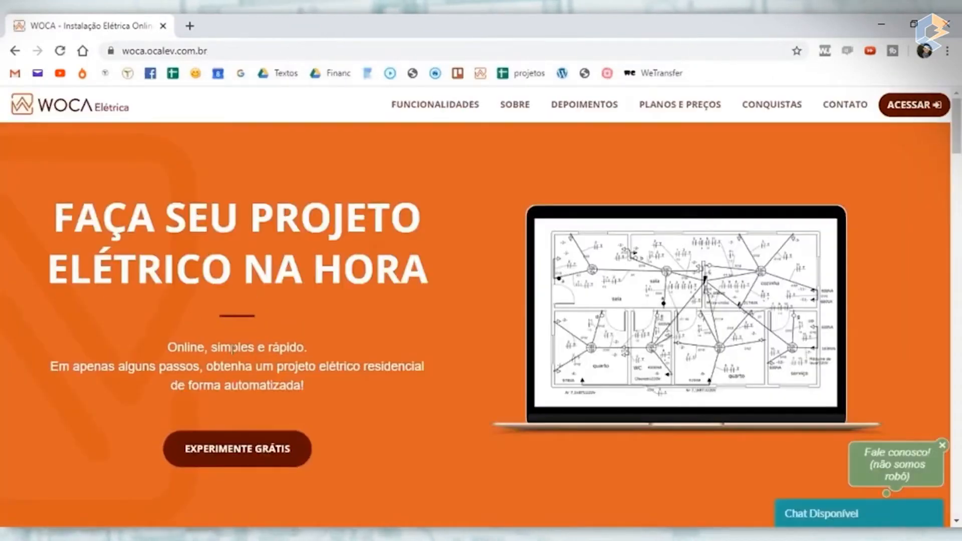
- Open the free-trial registration form and review the fields it asks for
{"action": "scroll", "coordinate": [225, 350], "scroll_direction": "down", "scroll_amount": 1}
{"action": "scroll", "coordinate": [343, 317], "scroll_direction": "up", "scroll_amount": 1}
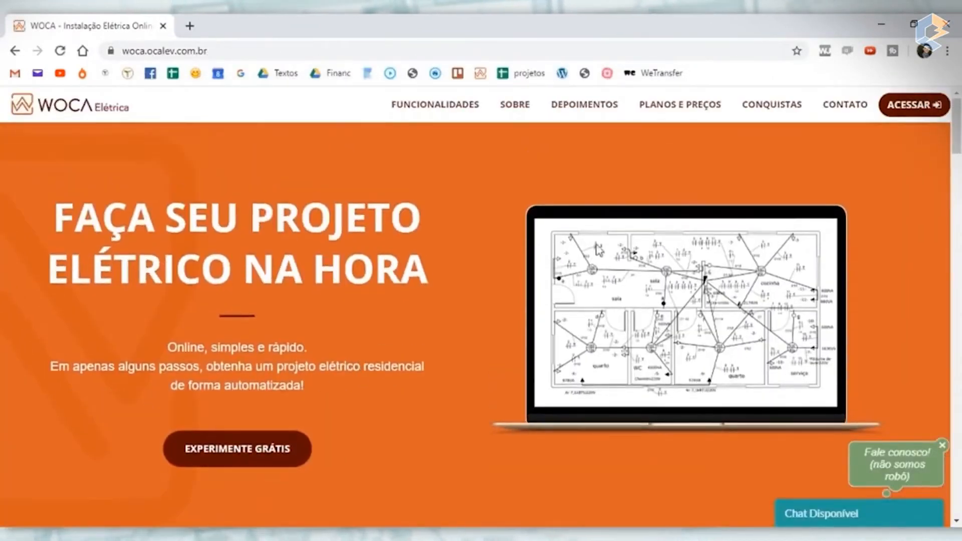
{"action": "left_click", "coordinate": [256, 457]}
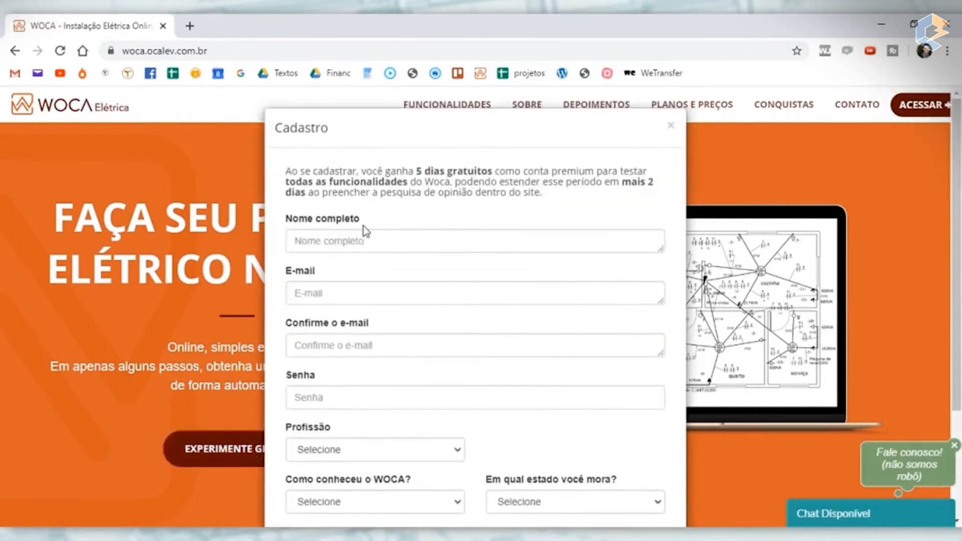
{"action": "scroll", "coordinate": [483, 275], "scroll_direction": "down", "scroll_amount": 3}
{"action": "scroll", "coordinate": [466, 290], "scroll_direction": "up", "scroll_amount": 3}
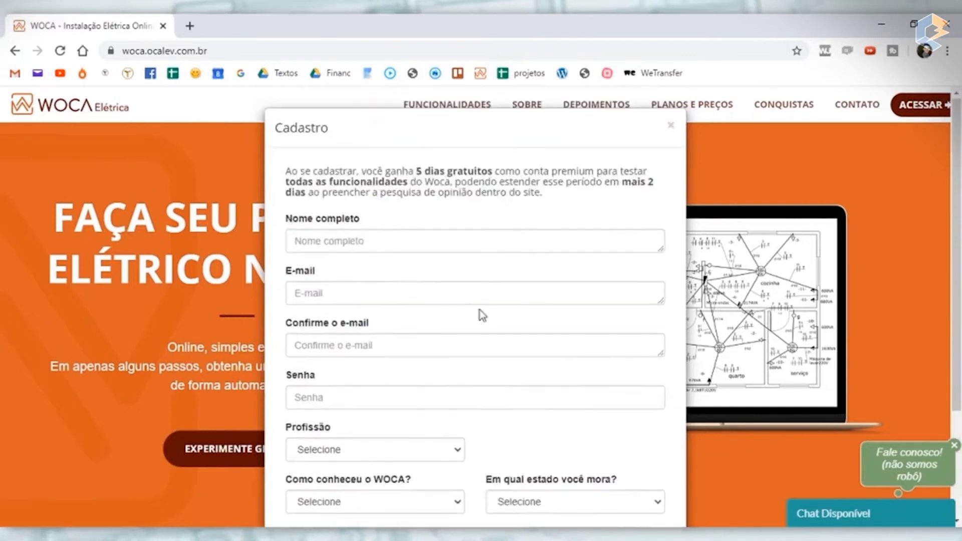
{"action": "scroll", "coordinate": [446, 271], "scroll_direction": "down", "scroll_amount": 3}
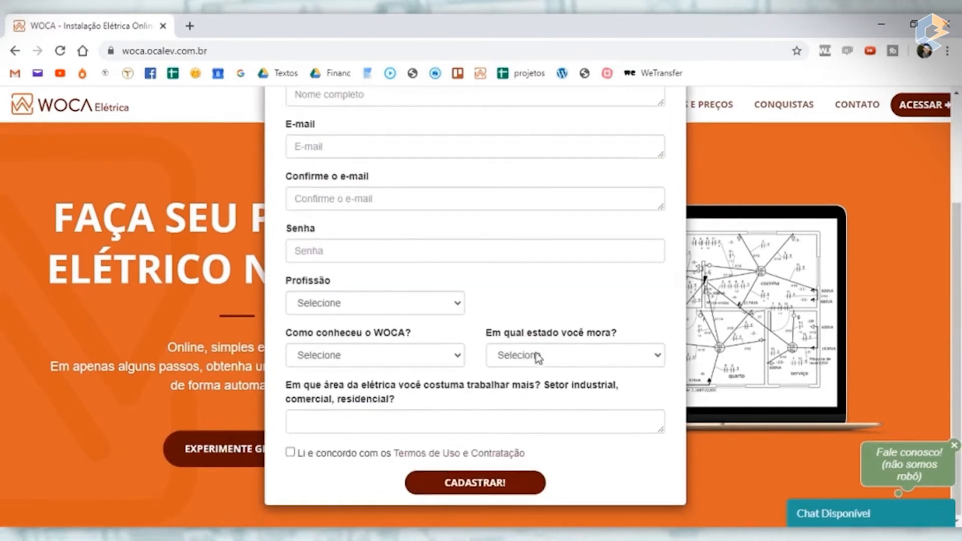
{"action": "scroll", "coordinate": [534, 310], "scroll_direction": "up", "scroll_amount": 4}
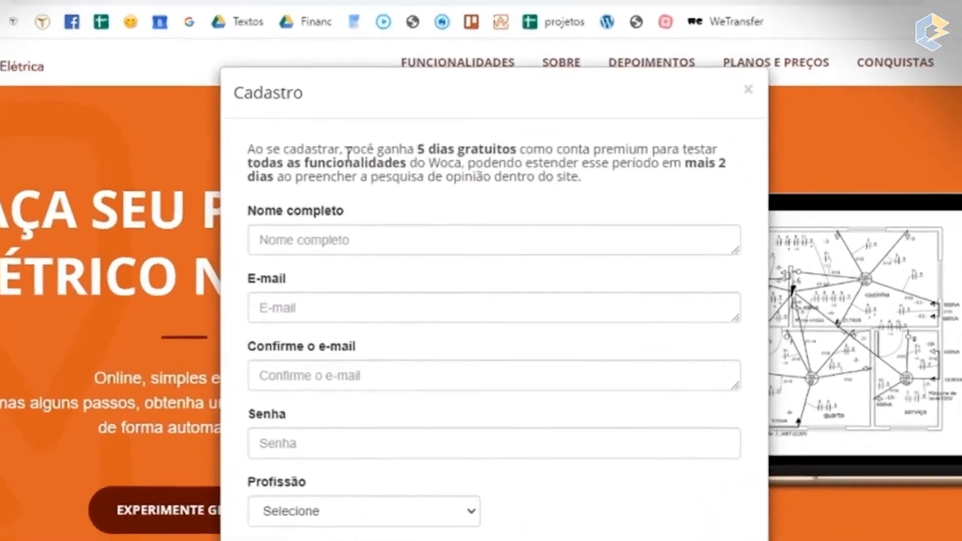
- Read the free premium trial terms in the registration form's introduction and close the form
{"action": "left_click_drag", "start_coordinate": [349, 151], "coordinate": [628, 150]}
{"action": "left_click_drag", "start_coordinate": [692, 131], "coordinate": [722, 131]}
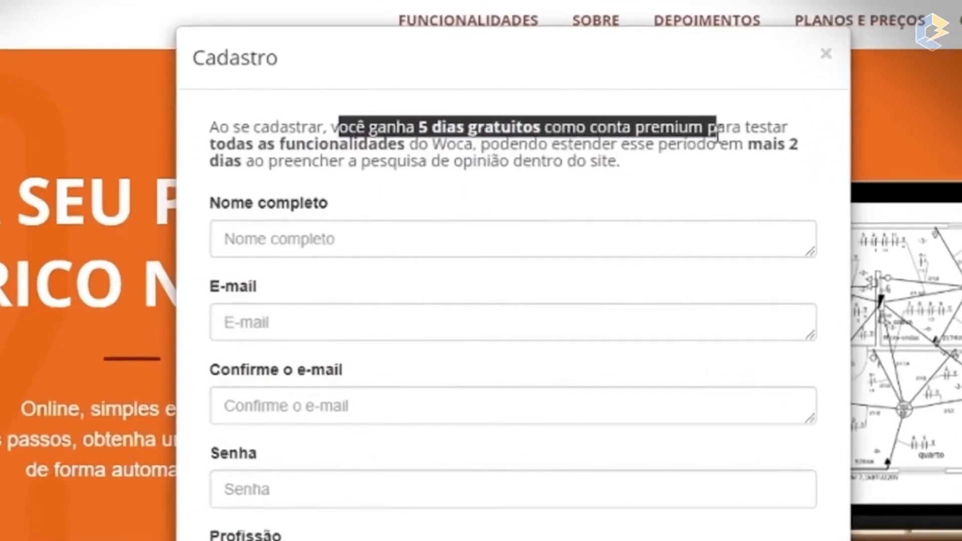
{"action": "left_click", "coordinate": [722, 177]}
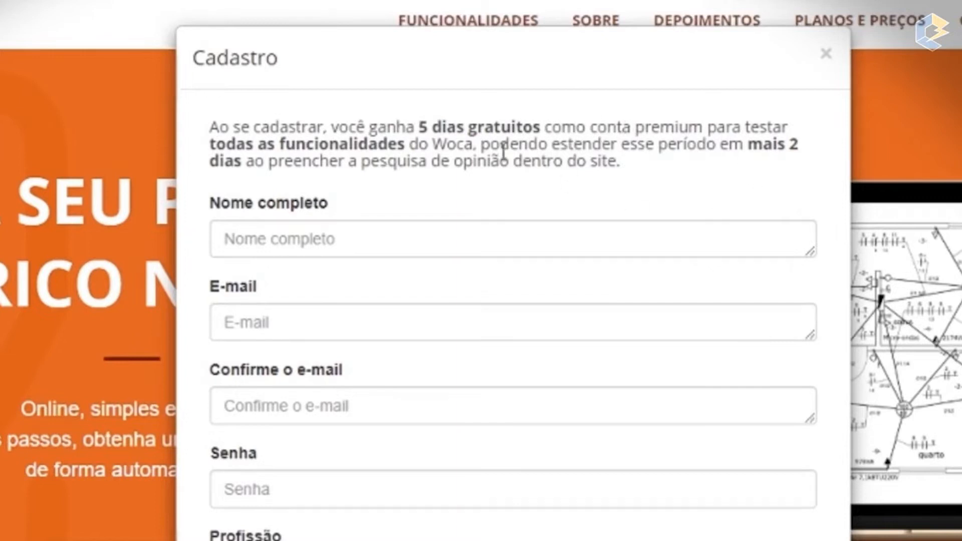
{"action": "left_click_drag", "start_coordinate": [414, 126], "coordinate": [214, 120]}
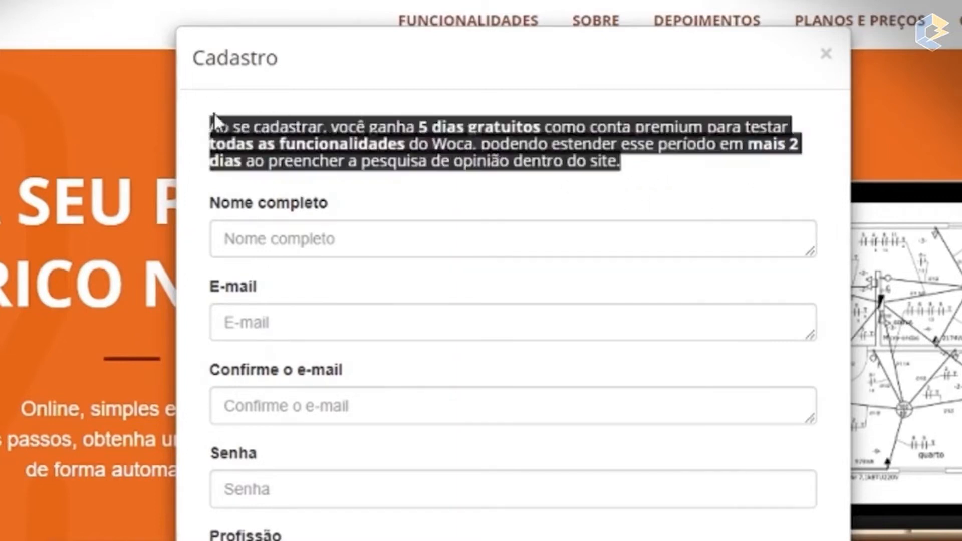
{"action": "left_click", "coordinate": [571, 192]}
{"action": "left_click_drag", "start_coordinate": [661, 173], "coordinate": [213, 118]}
{"action": "left_click", "coordinate": [568, 161]}
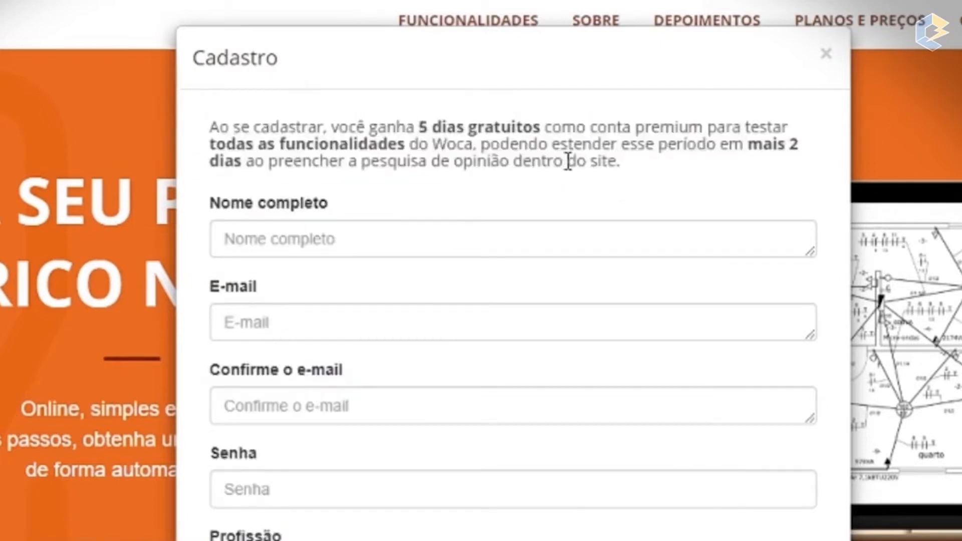
{"action": "left_click_drag", "start_coordinate": [418, 127], "coordinate": [562, 128]}
{"action": "left_click_drag", "start_coordinate": [635, 128], "coordinate": [711, 124]}
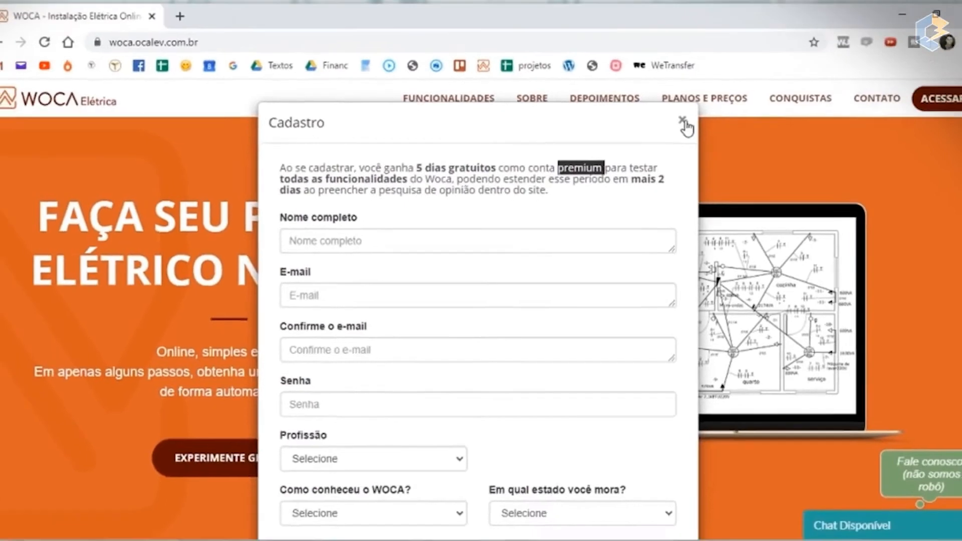
{"action": "left_click", "coordinate": [826, 53]}
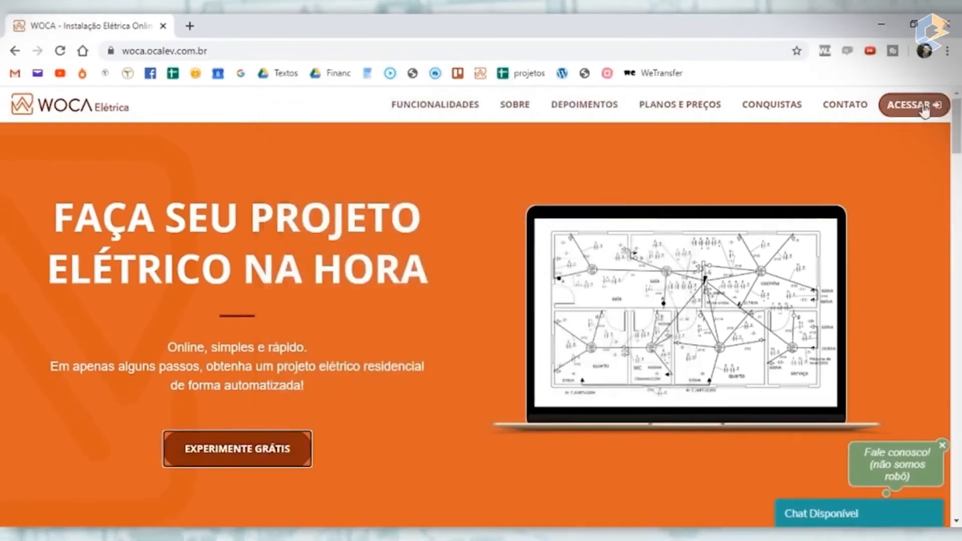
- Log in to the existing WOCA account with the account e-mail and password
{"action": "left_click", "coordinate": [925, 104]}
{"action": "left_click", "coordinate": [406, 181]}
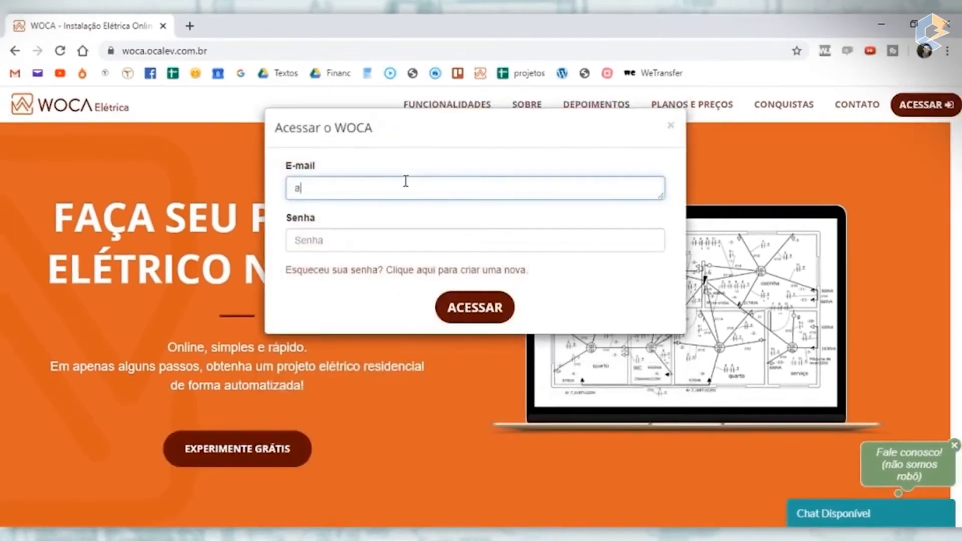
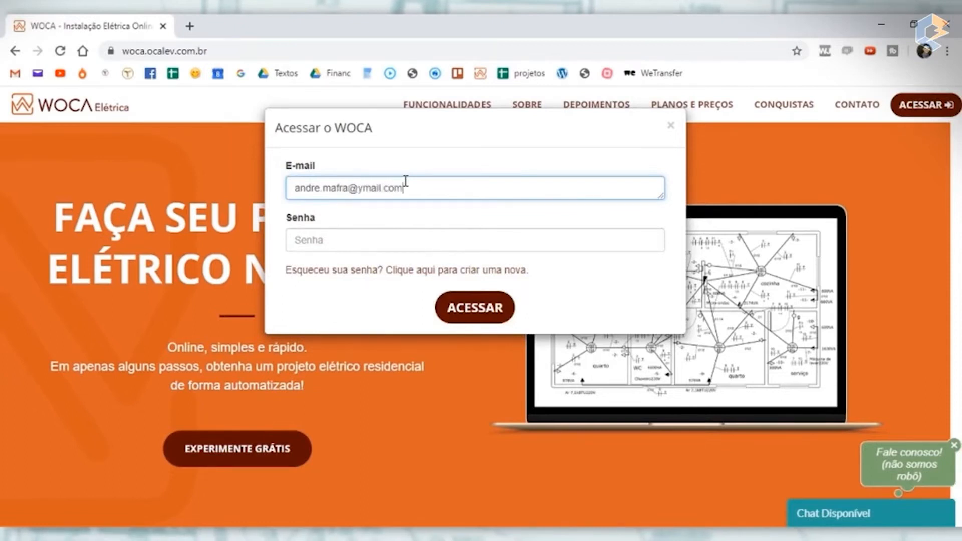
{"action": "key", "text": "Tab"}
{"action": "type", "text": "********"}
{"action": "left_click", "coordinate": [463, 316]}
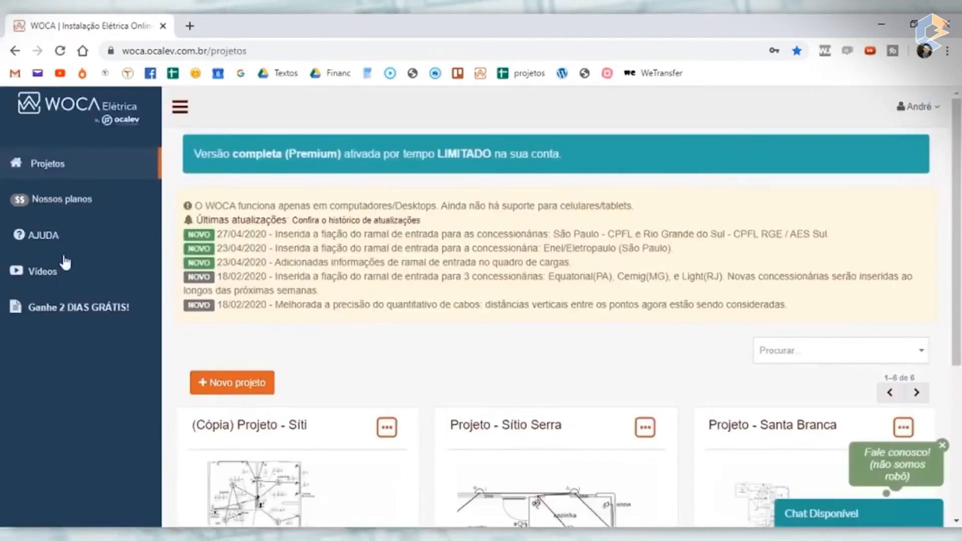
- Look over the projects page, including the update notices and the saved projects
{"action": "scroll", "coordinate": [365, 227], "scroll_direction": "down", "scroll_amount": 4}
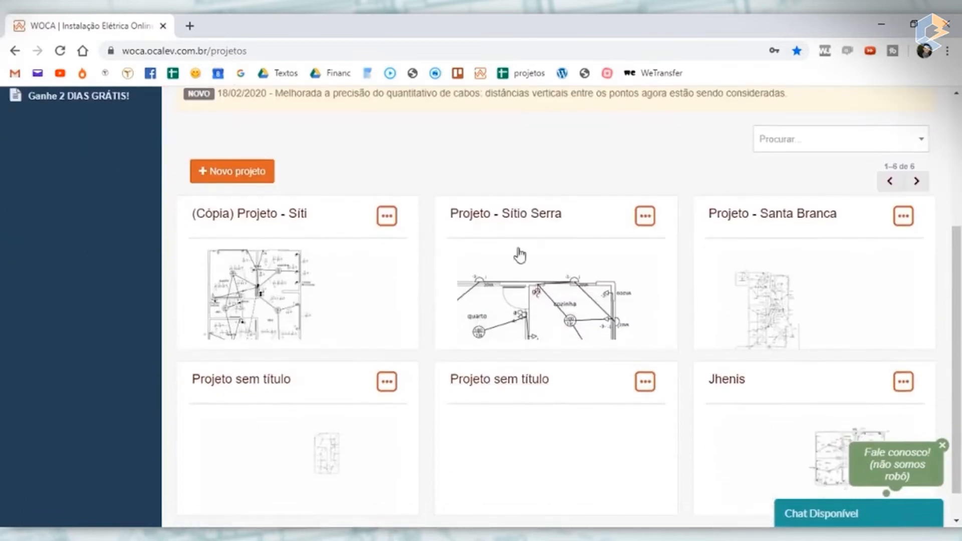
{"action": "scroll", "coordinate": [530, 322], "scroll_direction": "up", "scroll_amount": 4}
{"action": "scroll", "coordinate": [490, 389], "scroll_direction": "down", "scroll_amount": 5}
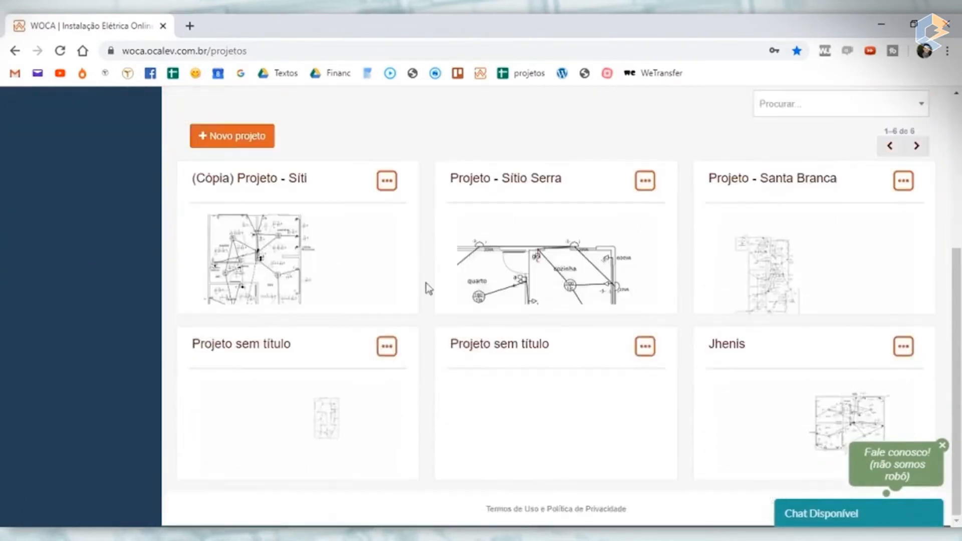
{"action": "scroll", "coordinate": [657, 253], "scroll_direction": "up", "scroll_amount": 5}
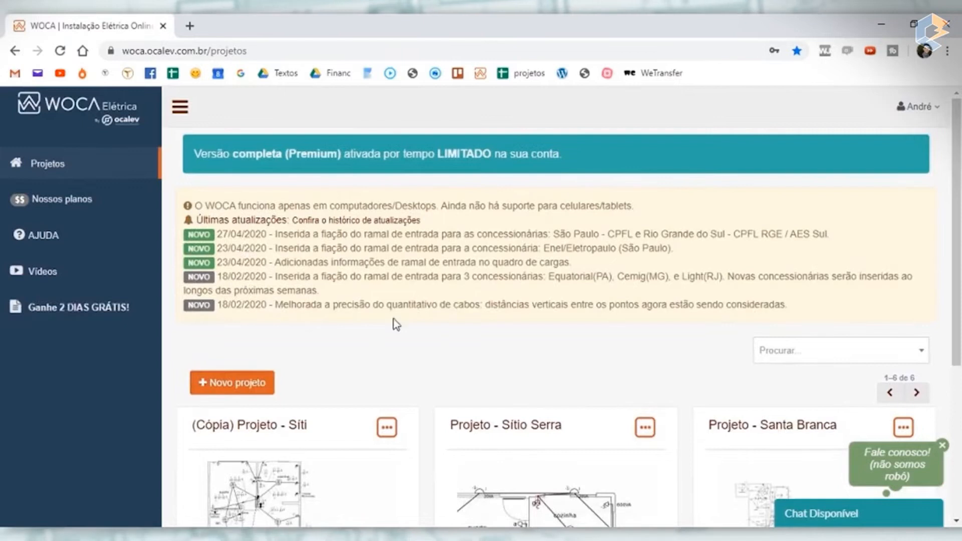
{"action": "scroll", "coordinate": [396, 326], "scroll_direction": "down", "scroll_amount": 4}
{"action": "scroll", "coordinate": [366, 255], "scroll_direction": "up", "scroll_amount": 4}
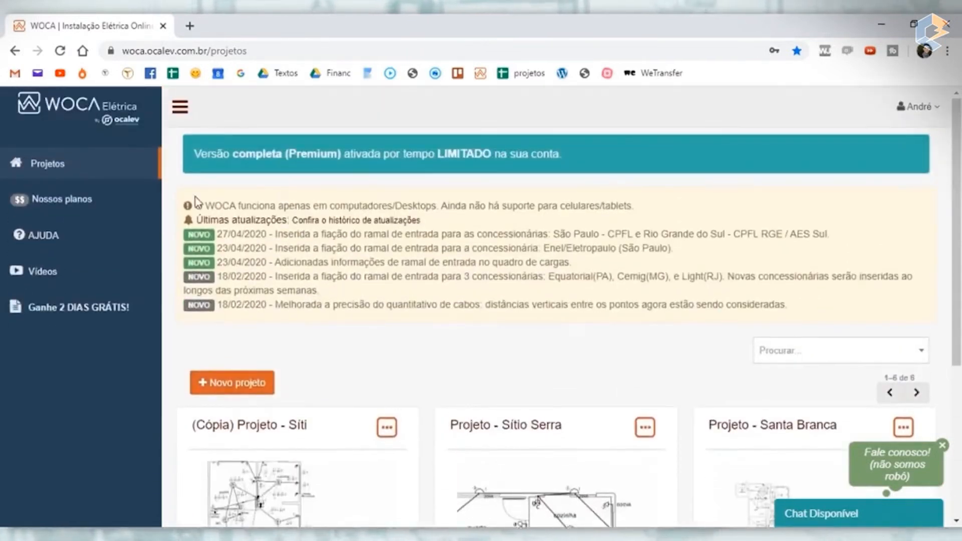
- Open the plans page and compare the free and paid plans' prices and included features
{"action": "left_click", "coordinate": [58, 202]}
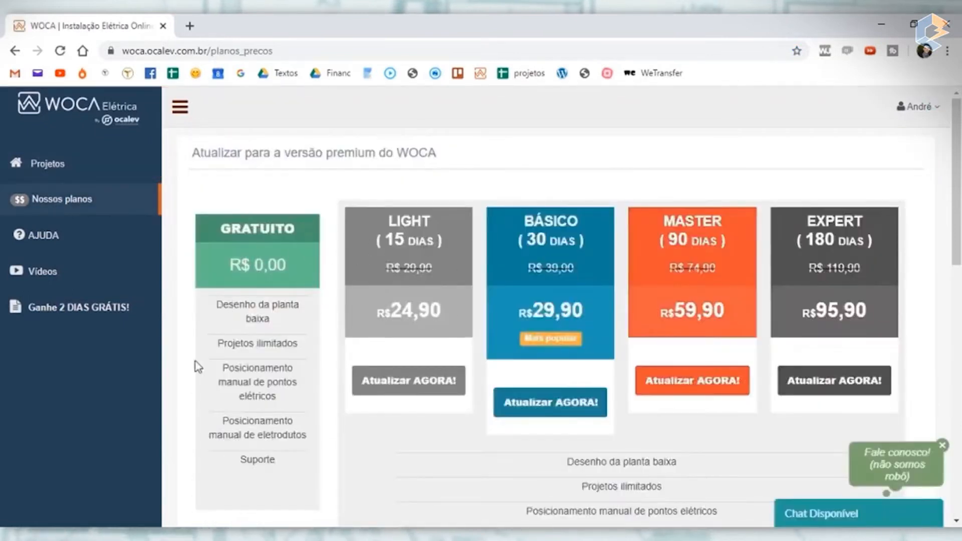
{"action": "scroll", "coordinate": [848, 303], "scroll_direction": "down", "scroll_amount": 3}
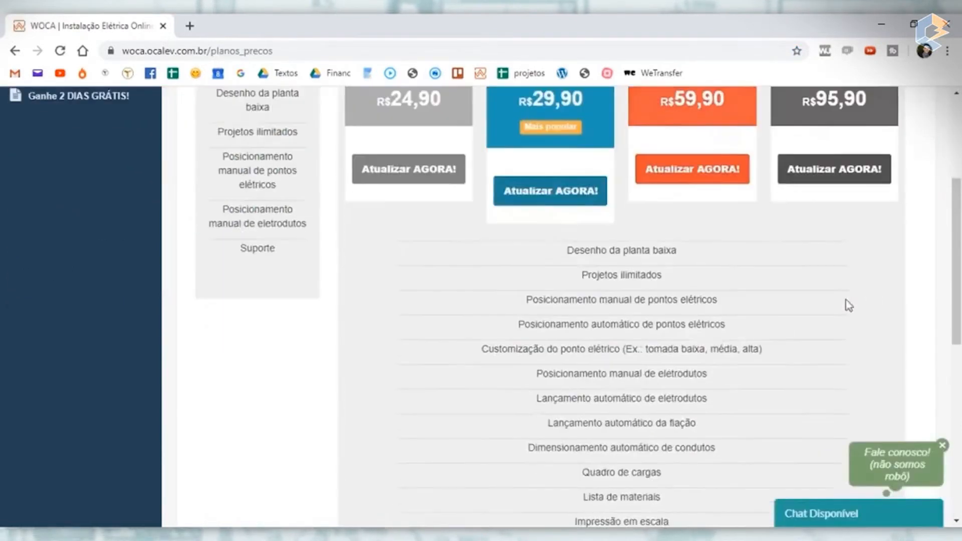
{"action": "scroll", "coordinate": [617, 325], "scroll_direction": "up", "scroll_amount": 3}
{"action": "scroll", "coordinate": [551, 306], "scroll_direction": "down", "scroll_amount": 5}
{"action": "scroll", "coordinate": [201, 266], "scroll_direction": "up", "scroll_amount": 5}
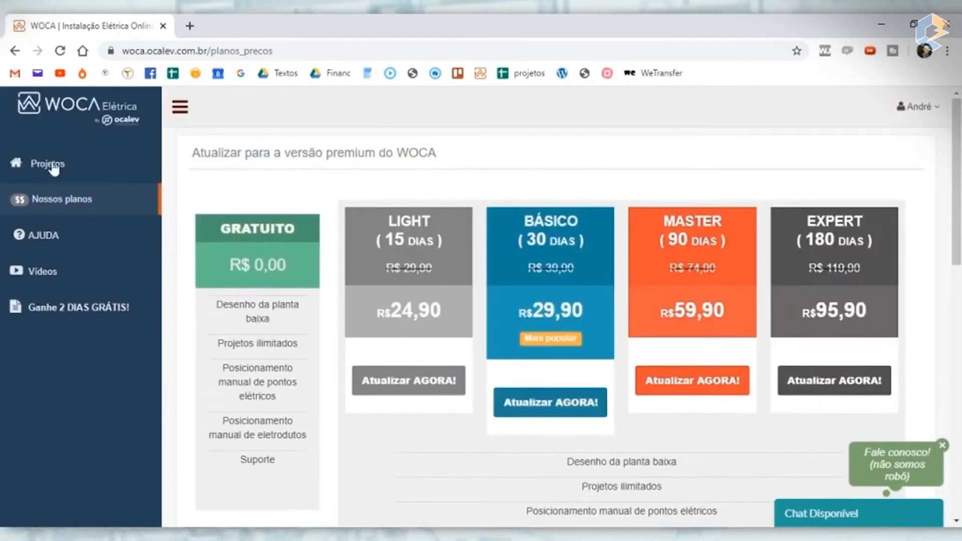
- Return to the projects page and create a new project
{"action": "left_click", "coordinate": [64, 175]}
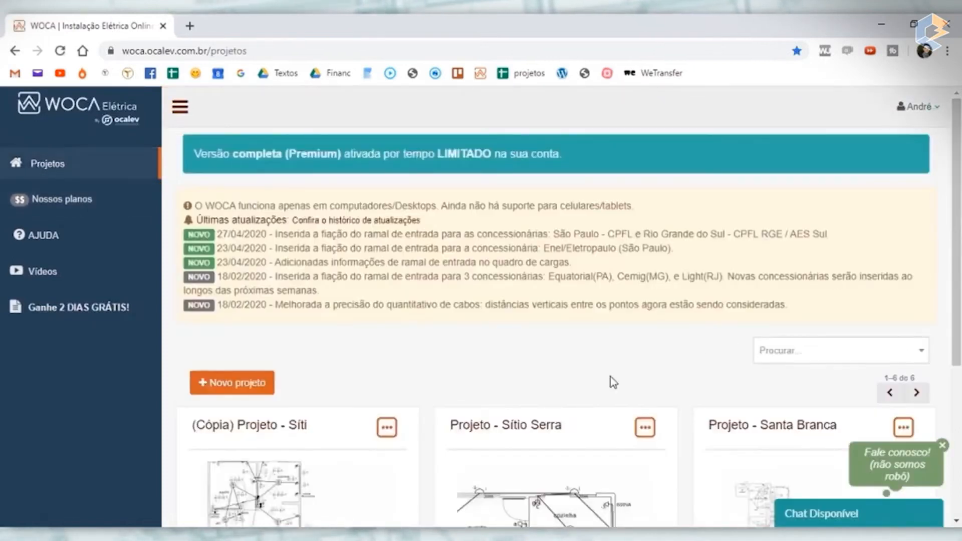
{"action": "scroll", "coordinate": [614, 391], "scroll_direction": "down", "scroll_amount": 4}
{"action": "scroll", "coordinate": [615, 398], "scroll_direction": "down", "scroll_amount": 1}
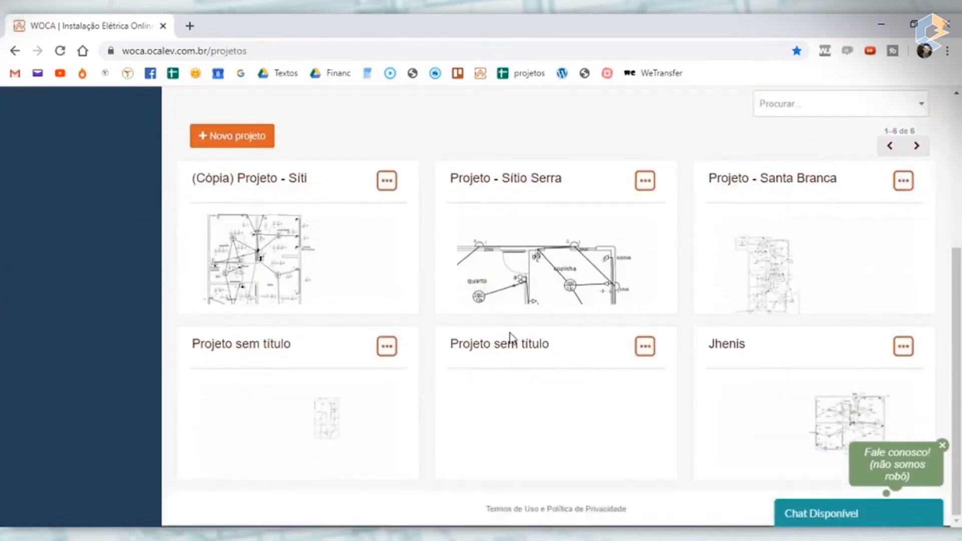
{"action": "scroll", "coordinate": [349, 292], "scroll_direction": "up", "scroll_amount": 5}
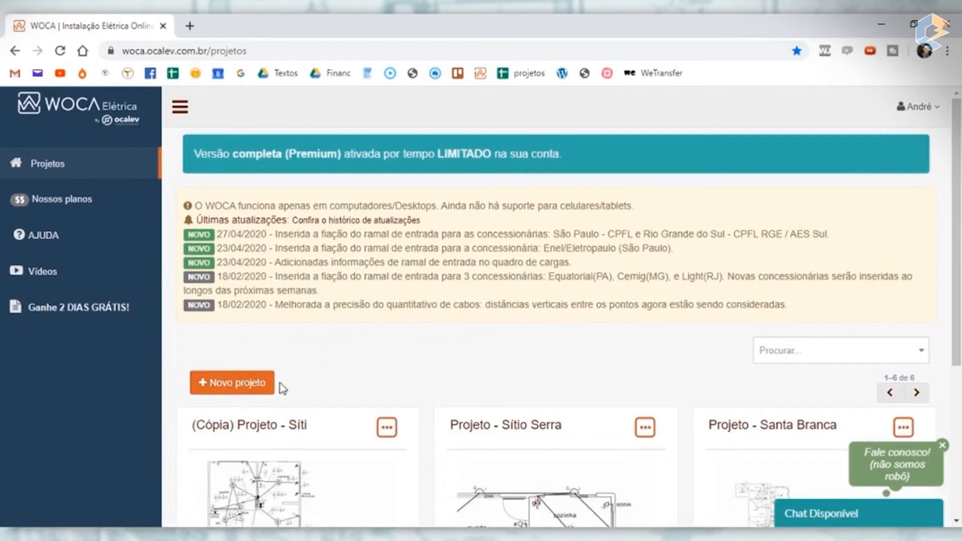
{"action": "left_click", "coordinate": [238, 391]}
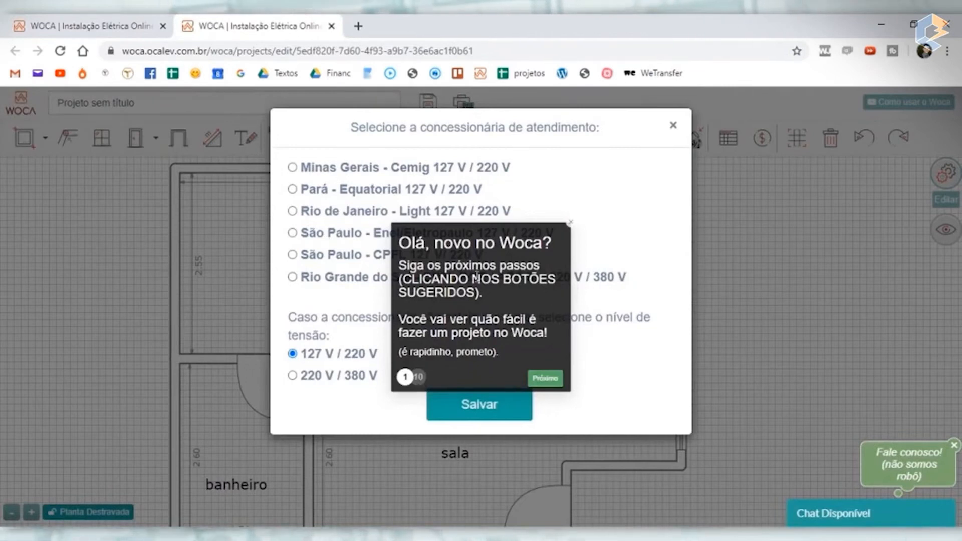
- Set the new project's utility company to Minas Gerais - Cemig 127 V / 220 V and save the choice
{"action": "left_click", "coordinate": [551, 380]}
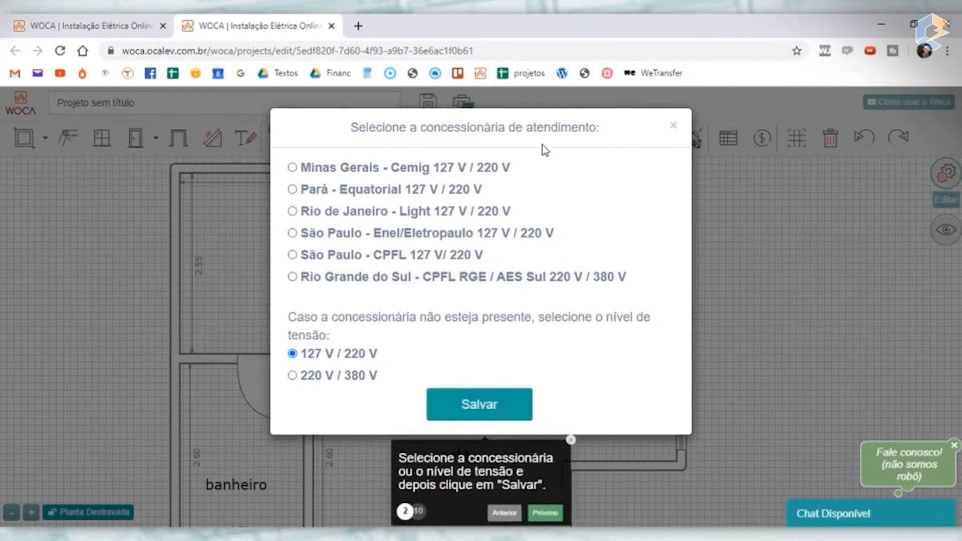
{"action": "left_click", "coordinate": [294, 169]}
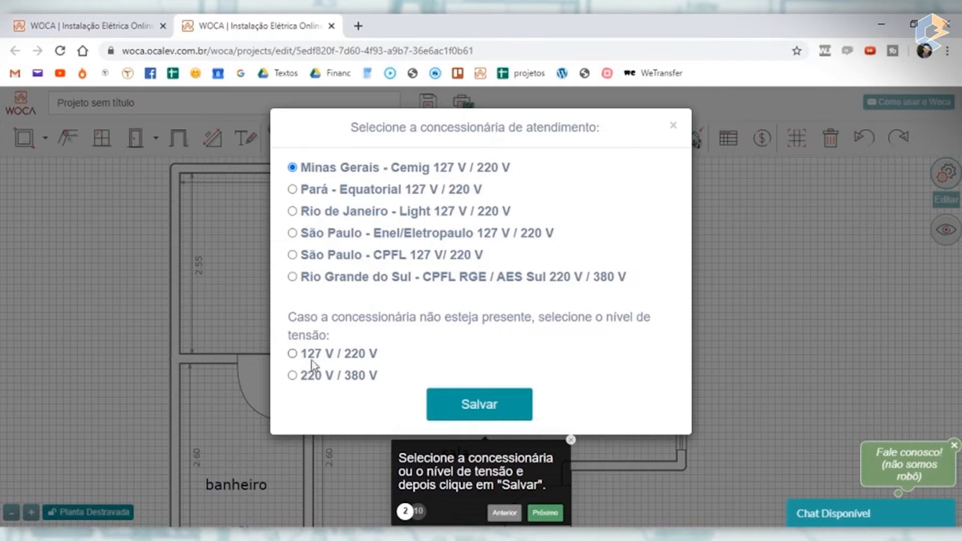
{"action": "left_click", "coordinate": [500, 415]}
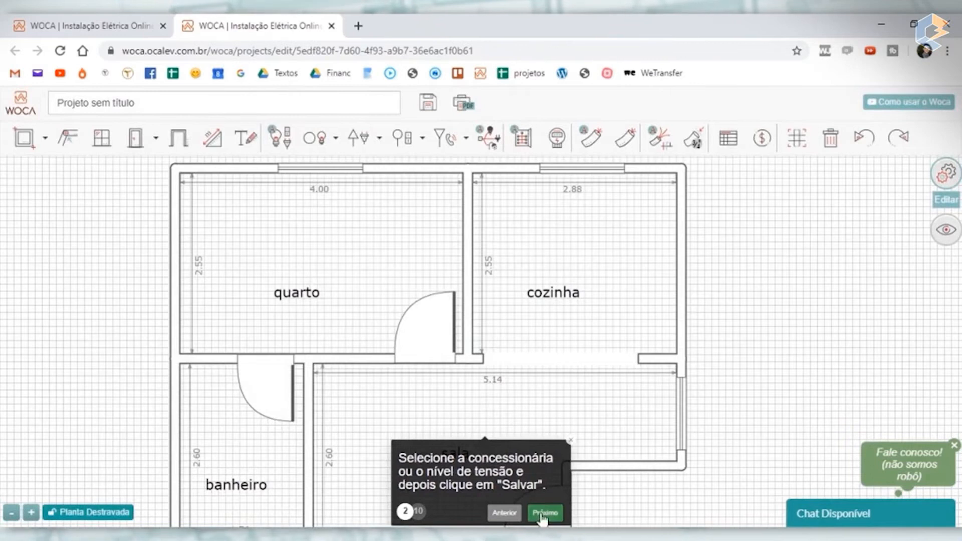
- Fit the sample floor plan in view and go through the remaining introductory tour steps until the tour closes
{"action": "scroll", "coordinate": [423, 283], "scroll_direction": "down", "scroll_amount": 5}
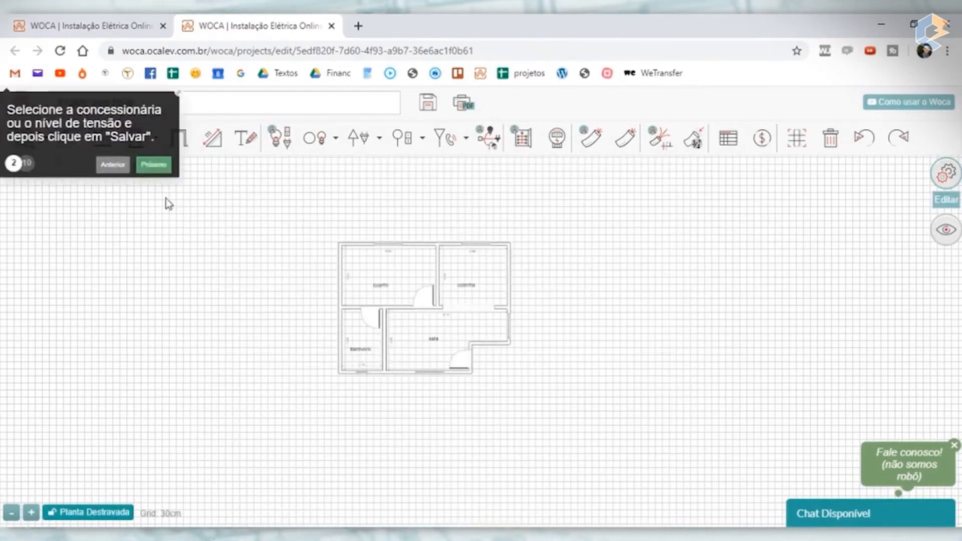
{"action": "left_click", "coordinate": [147, 164]}
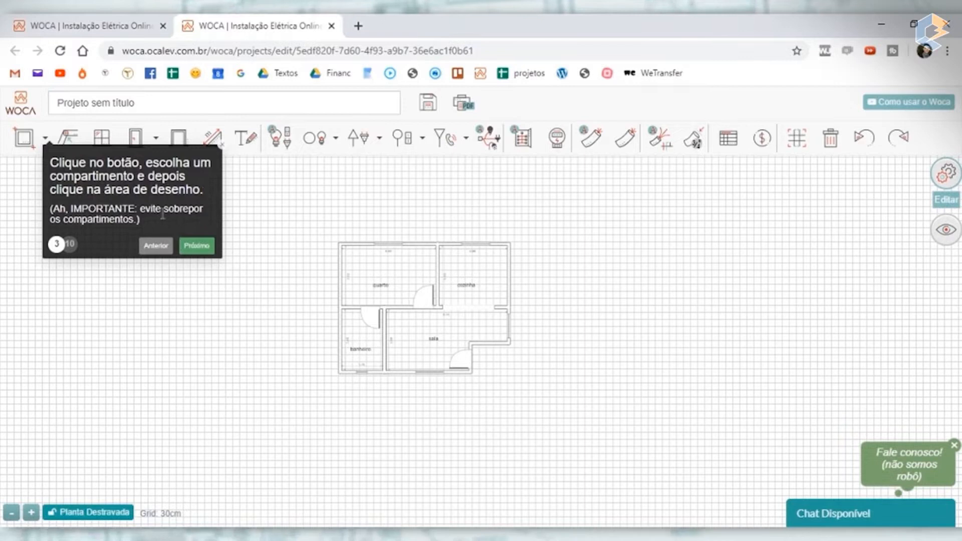
{"action": "left_click", "coordinate": [197, 245]}
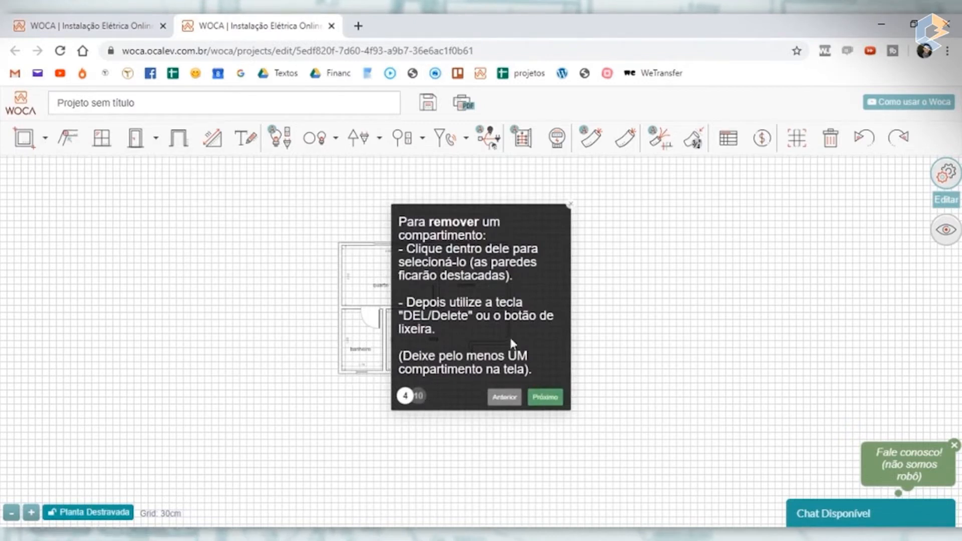
{"action": "left_click", "coordinate": [554, 404]}
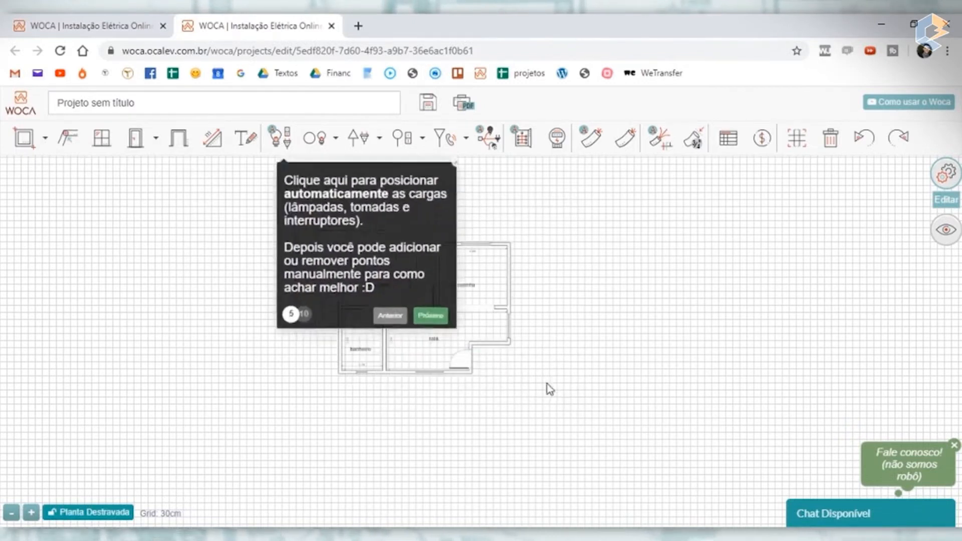
{"action": "left_click", "coordinate": [421, 311]}
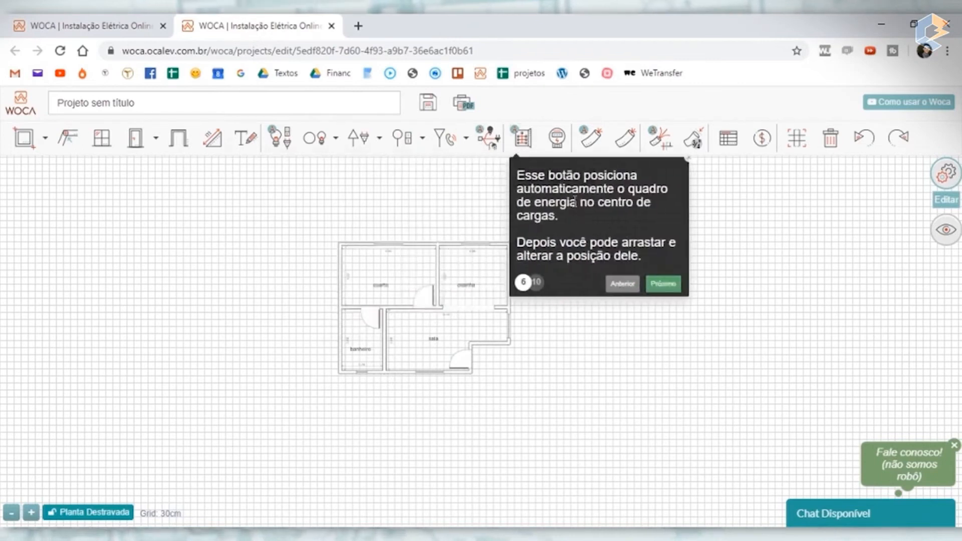
{"action": "left_click", "coordinate": [664, 284]}
{"action": "left_click", "coordinate": [742, 253]}
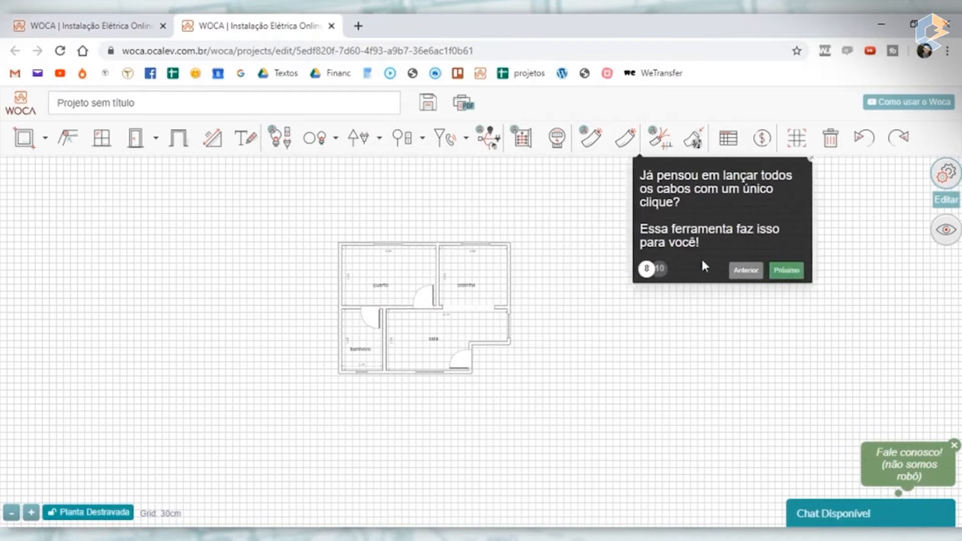
{"action": "left_click", "coordinate": [799, 271]}
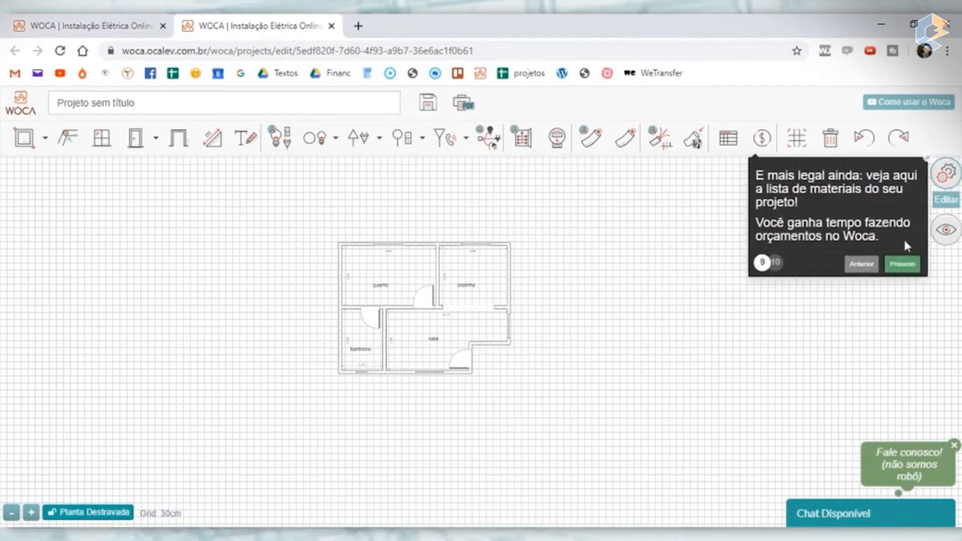
{"action": "left_click", "coordinate": [902, 264]}
{"action": "left_click", "coordinate": [931, 278]}
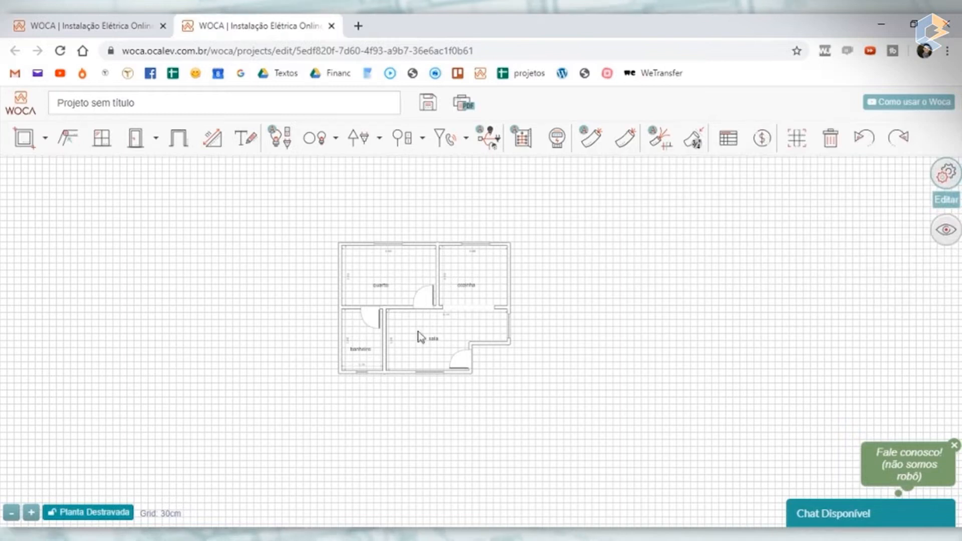
- Add a rectangular room of about 3.00 by 3.00 m to the plan, adjoining the cozinha's right wall
{"action": "scroll", "coordinate": [459, 329], "scroll_direction": "up", "scroll_amount": 3}
{"action": "scroll", "coordinate": [398, 317], "scroll_direction": "down", "scroll_amount": 2}
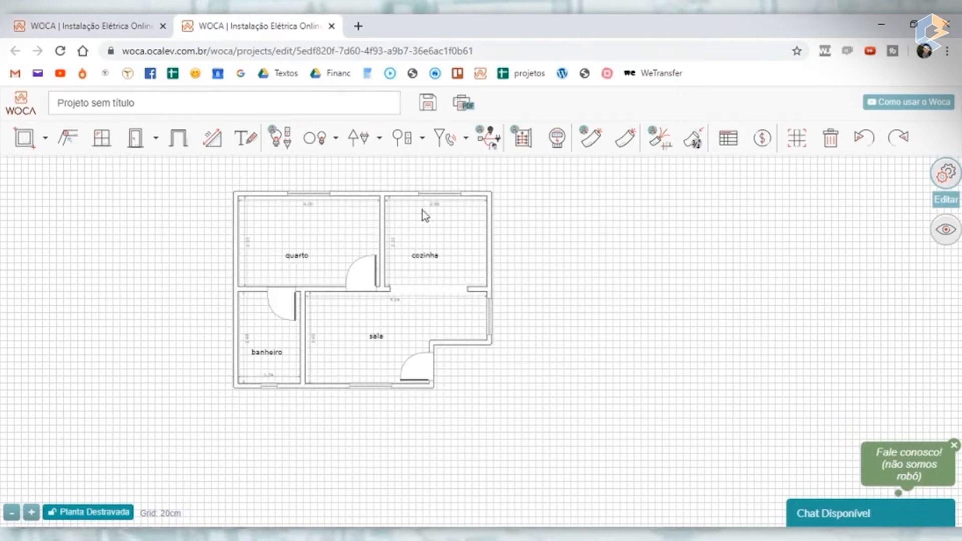
{"action": "left_click", "coordinate": [26, 142]}
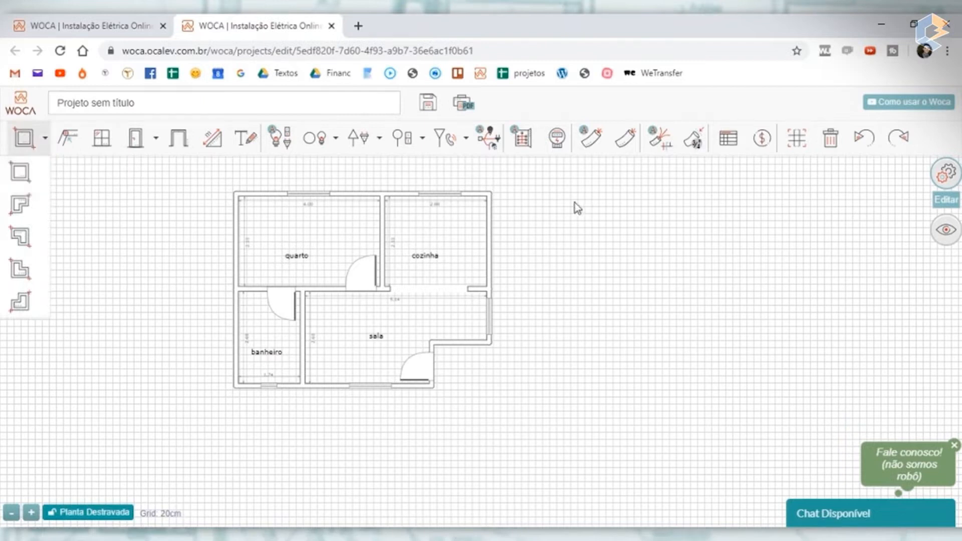
{"action": "left_click_drag", "start_coordinate": [496, 203], "coordinate": [584, 226]}
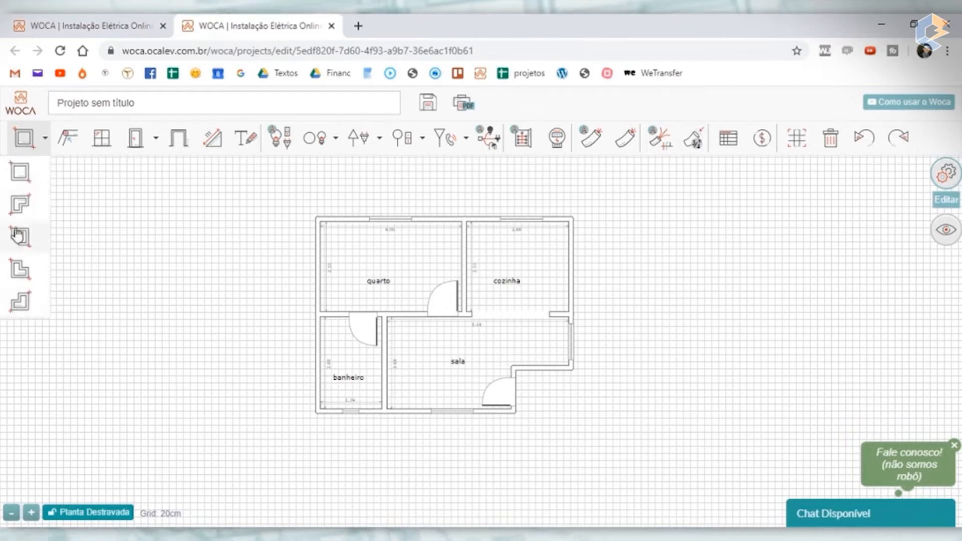
{"action": "left_click", "coordinate": [21, 177]}
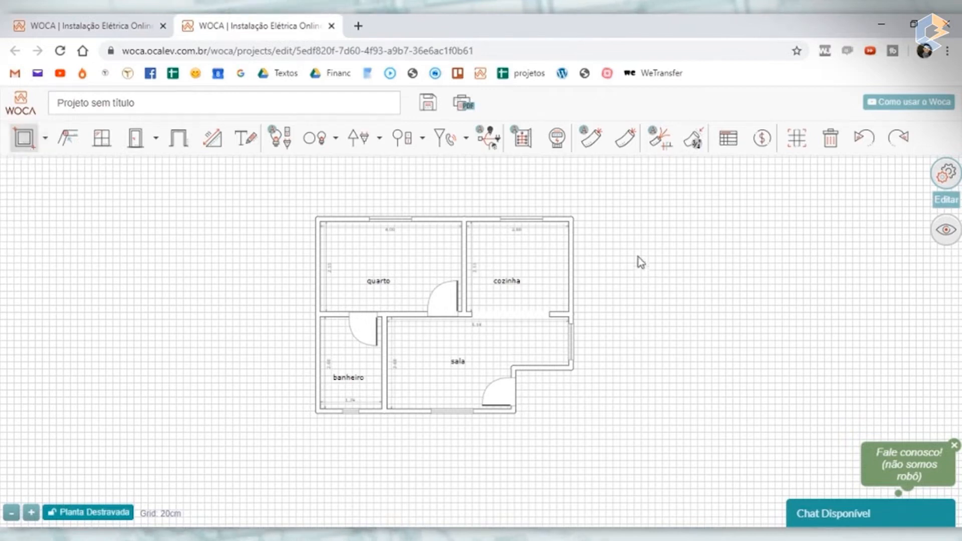
{"action": "left_click", "coordinate": [655, 261]}
{"action": "left_click_drag", "start_coordinate": [682, 260], "coordinate": [654, 275]}
{"action": "left_click", "coordinate": [745, 281]}
{"action": "left_click_drag", "start_coordinate": [747, 359], "coordinate": [572, 318]}
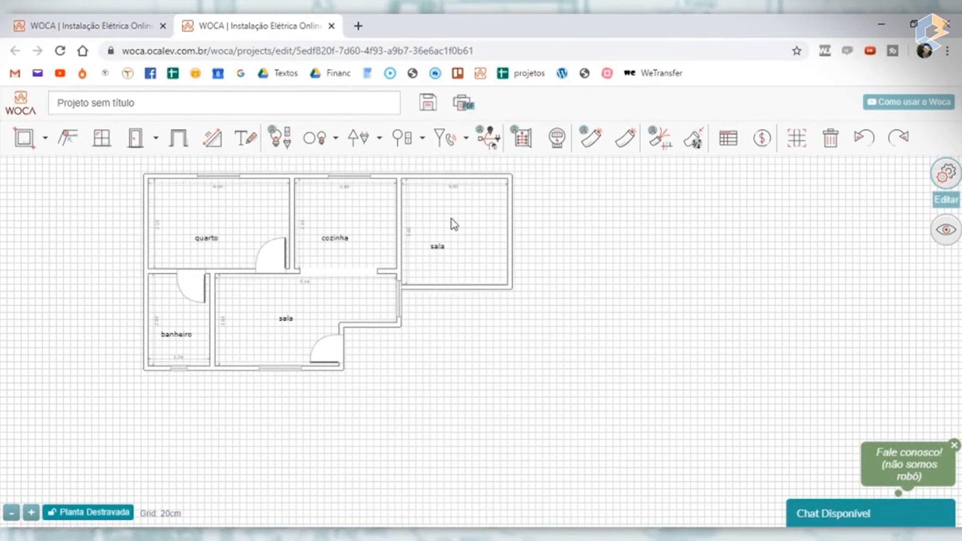
- Try moving the new sala and the cozinha over the original sala, and undo the moves
{"action": "left_click_drag", "start_coordinate": [451, 224], "coordinate": [414, 230]}
{"action": "left_click_drag", "start_coordinate": [328, 213], "coordinate": [378, 229]}
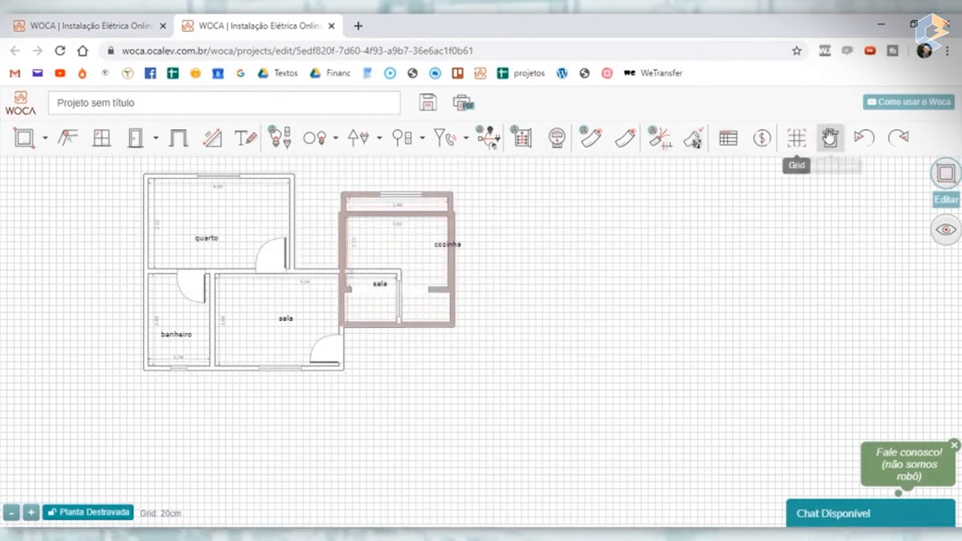
{"action": "left_click", "coordinate": [863, 138]}
{"action": "left_click", "coordinate": [863, 137]}
{"action": "left_click", "coordinate": [863, 138]}
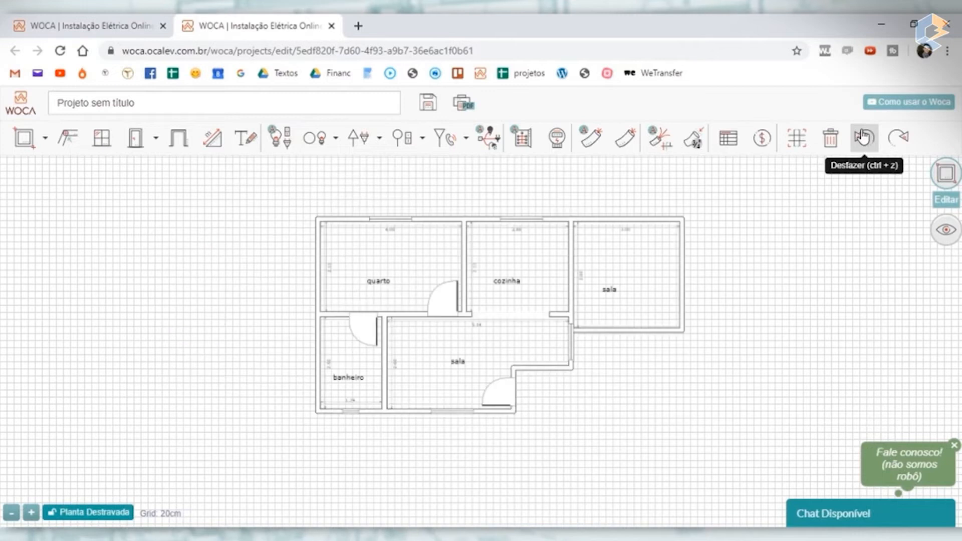
- Separate the new sala from the cozinha and attach a second rectangular room directly below it
{"action": "left_click_drag", "start_coordinate": [623, 292], "coordinate": [682, 274]}
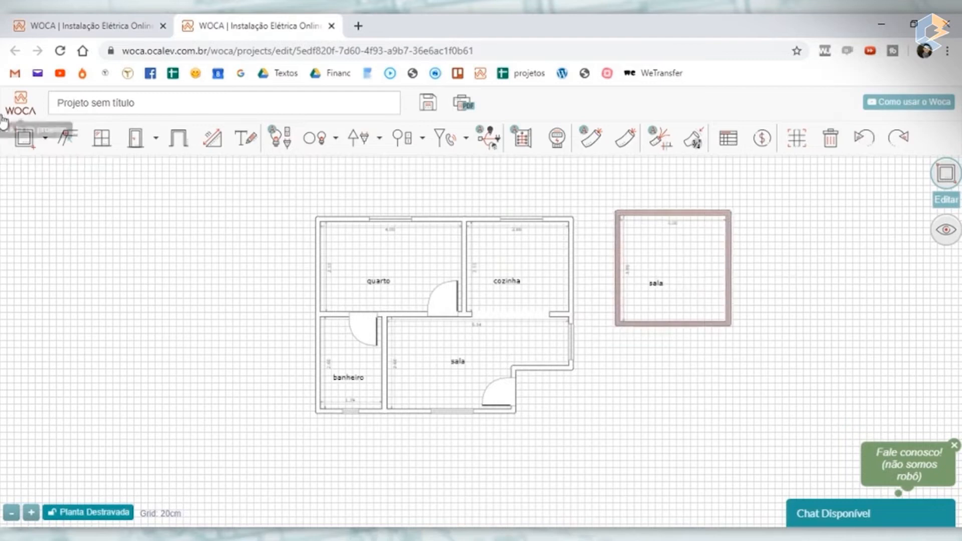
{"action": "mouse_move", "coordinate": [32, 148]}
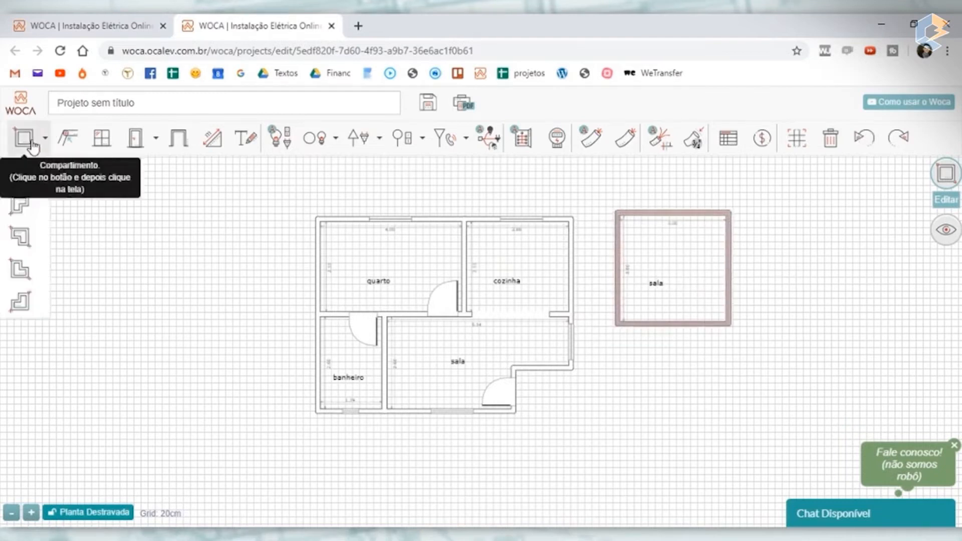
{"action": "left_click", "coordinate": [675, 367]}
{"action": "mouse_move", "coordinate": [698, 362]}
{"action": "left_mouse_down"}
{"action": "mouse_move", "coordinate": [678, 392]}
{"action": "mouse_move", "coordinate": [693, 372]}
{"action": "left_mouse_up"}
{"action": "left_click", "coordinate": [818, 365]}
{"action": "left_click_drag", "start_coordinate": [183, 399], "coordinate": [33, 385]}
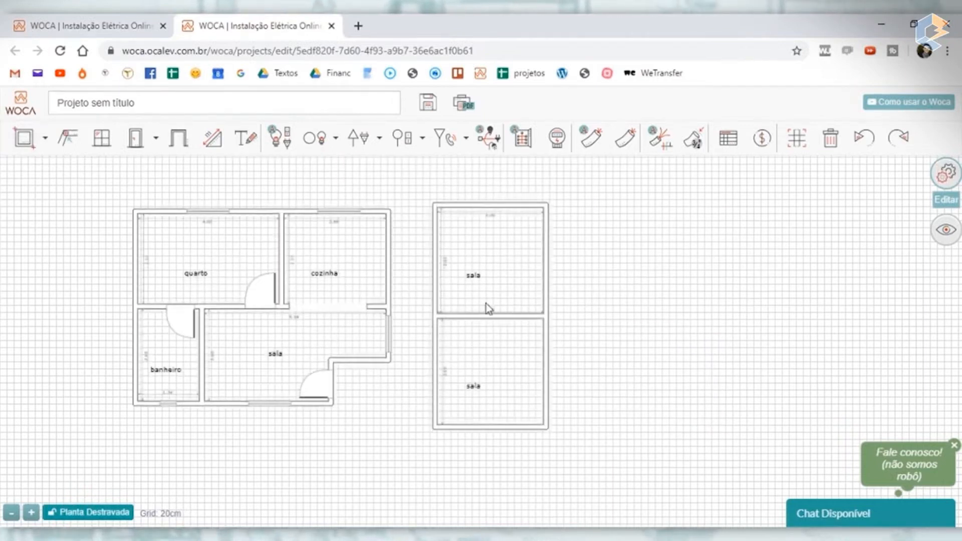
- Add a third rectangular room adjoining the right wall of the upper added sala
{"action": "left_click", "coordinate": [32, 147]}
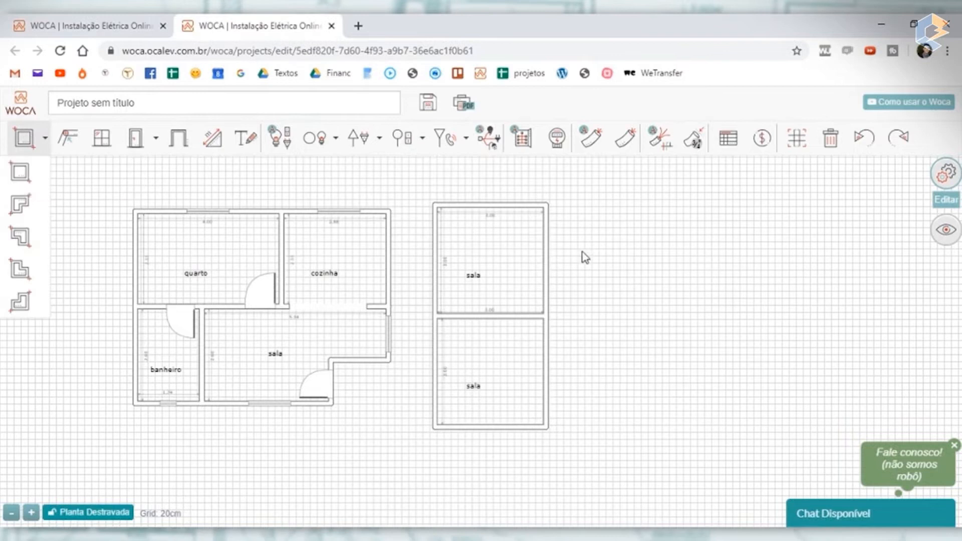
{"action": "left_click", "coordinate": [16, 176]}
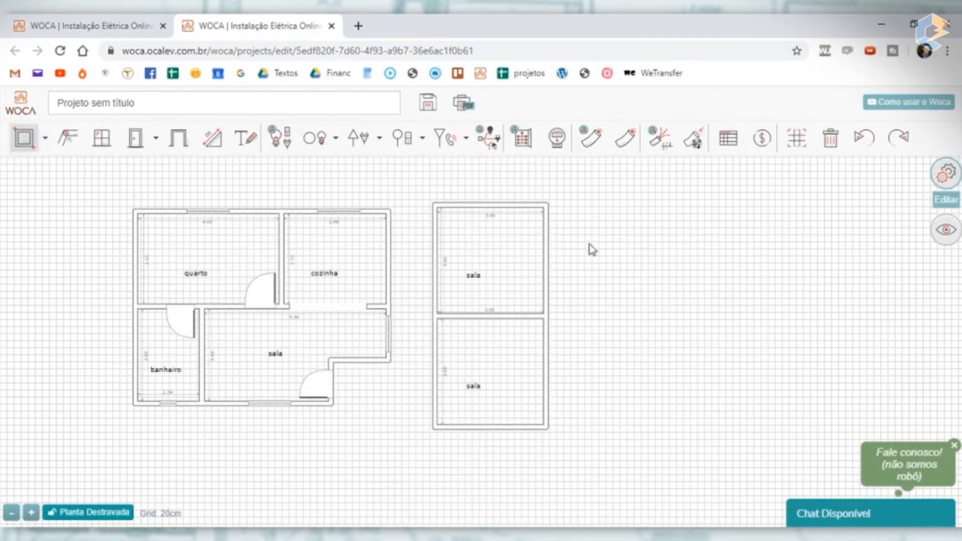
{"action": "left_click", "coordinate": [591, 244]}
{"action": "mouse_move", "coordinate": [620, 248]}
{"action": "left_mouse_down"}
{"action": "mouse_move", "coordinate": [650, 272]}
{"action": "mouse_move", "coordinate": [630, 263]}
{"action": "left_mouse_up"}
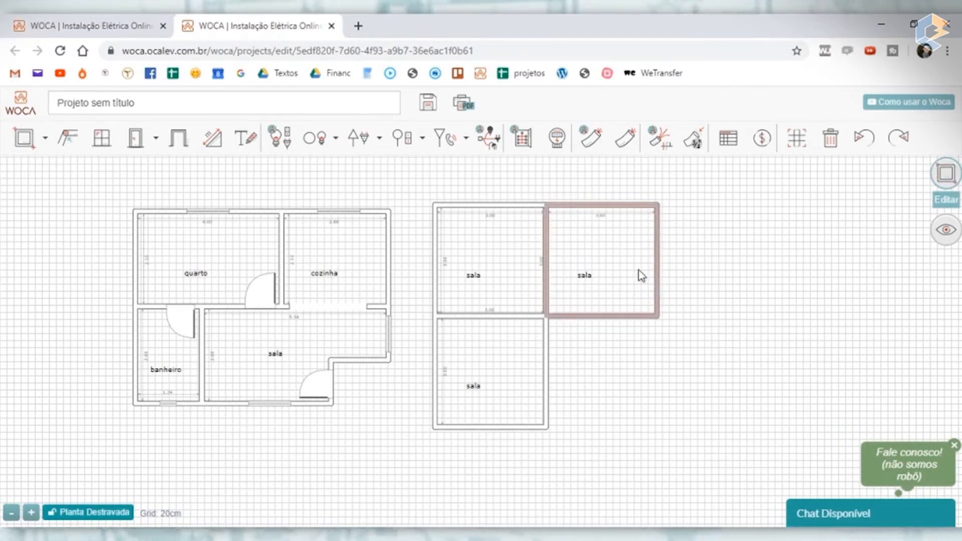
{"action": "left_click", "coordinate": [712, 276]}
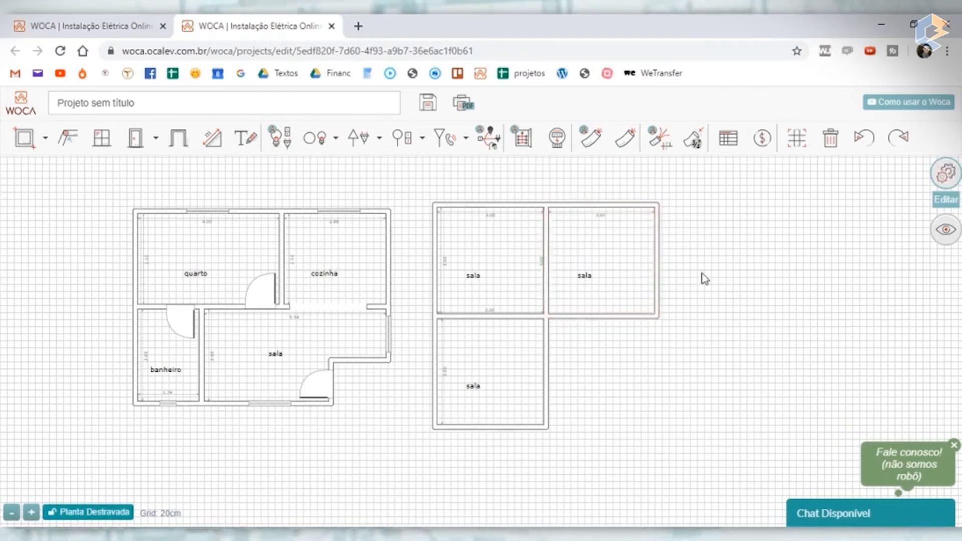
- Add a fourth rectangular room below the third one to complete a two-by-two block of rooms
{"action": "left_click", "coordinate": [673, 268]}
{"action": "left_click_drag", "start_coordinate": [694, 261], "coordinate": [624, 362]}
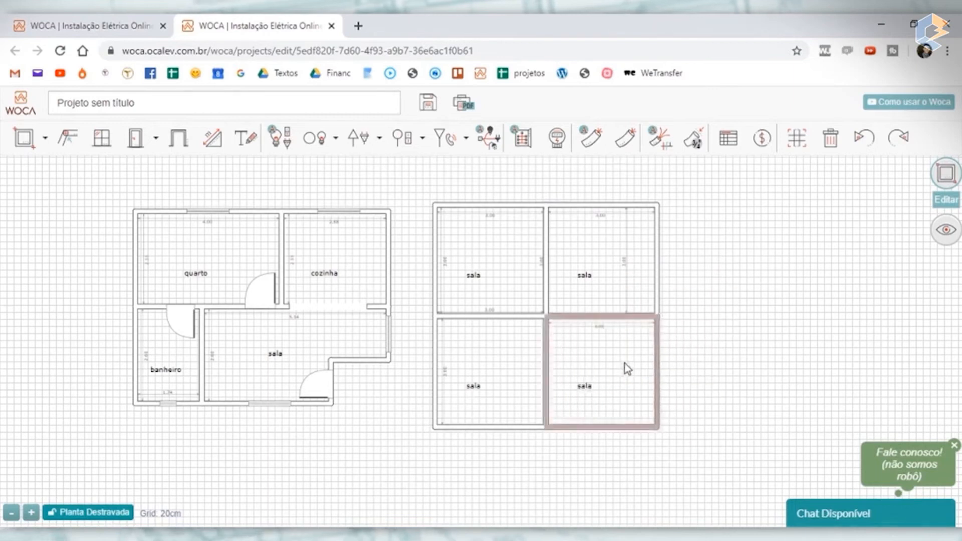
{"action": "left_click", "coordinate": [729, 354]}
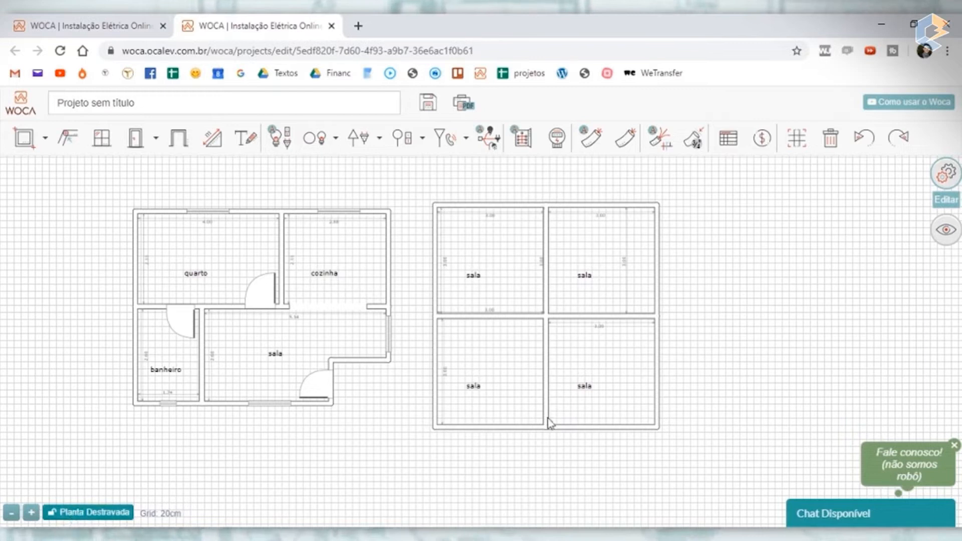
- Lock the floor plan, try dragging its rooms while it is locked, and unlock it again
{"action": "mouse_move", "coordinate": [635, 362]}
{"action": "left_mouse_down"}
{"action": "mouse_move", "coordinate": [787, 361]}
{"action": "mouse_move", "coordinate": [649, 367]}
{"action": "mouse_move", "coordinate": [627, 359]}
{"action": "left_mouse_up"}
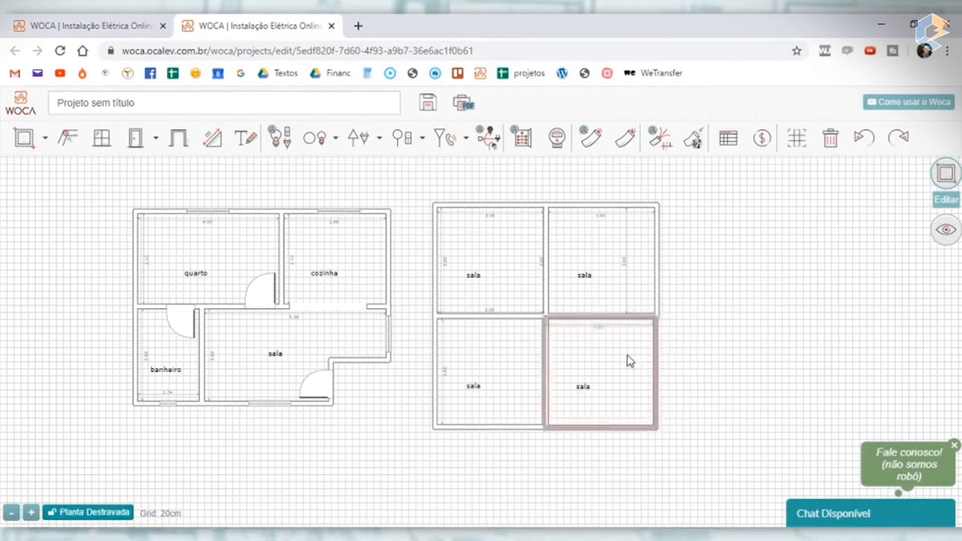
{"action": "left_click", "coordinate": [95, 515]}
{"action": "left_click_drag", "start_coordinate": [615, 366], "coordinate": [777, 270]}
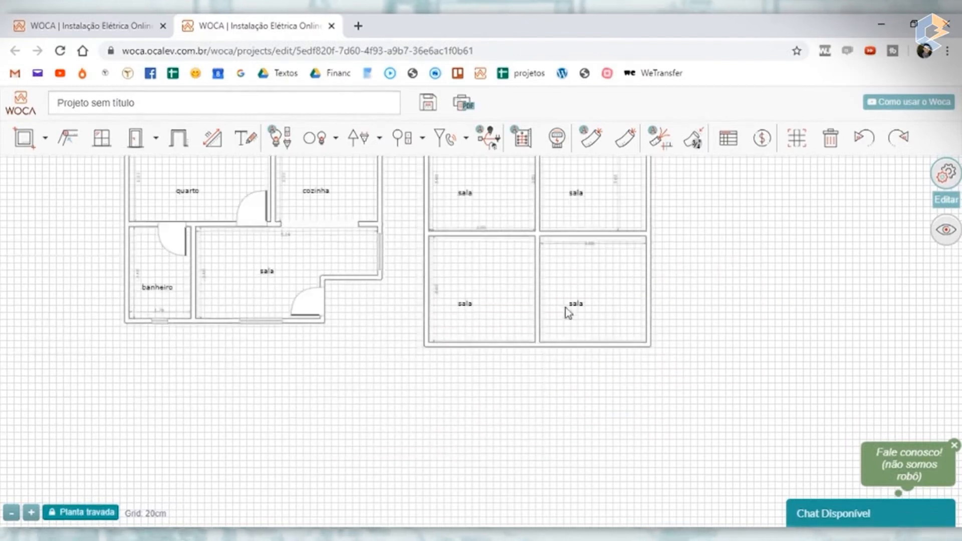
{"action": "left_click_drag", "start_coordinate": [565, 307], "coordinate": [511, 349]}
{"action": "left_click", "coordinate": [76, 513]}
- Delete the four added sala rooms, leaving only the sample floor plan
{"action": "left_click", "coordinate": [657, 344]}
{"action": "left_click", "coordinate": [461, 328]}
{"action": "key", "text": "Delete"}
{"action": "left_click", "coordinate": [489, 232]}
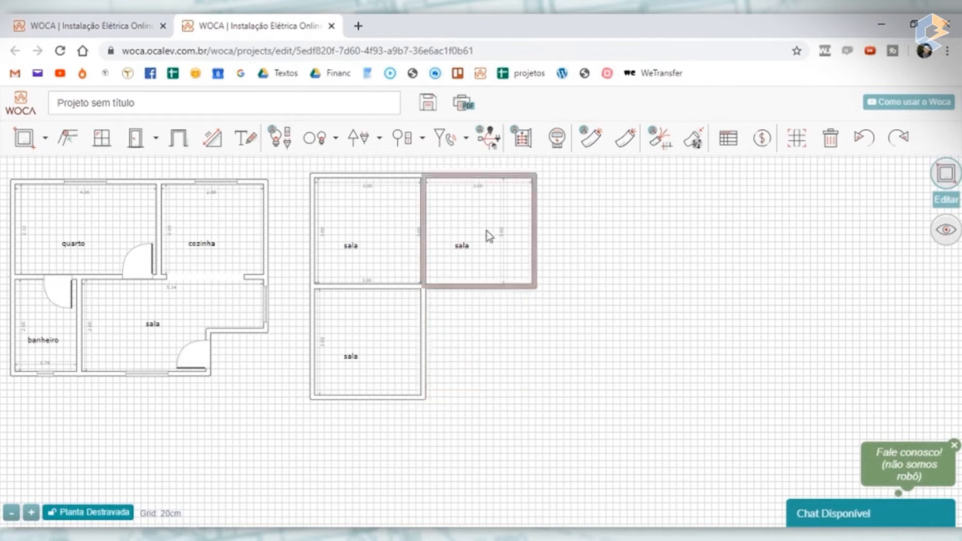
{"action": "key", "text": "Delete"}
{"action": "left_click", "coordinate": [376, 261]}
{"action": "key", "text": "Delete"}
{"action": "left_click", "coordinate": [381, 332]}
{"action": "key", "text": "Delete"}
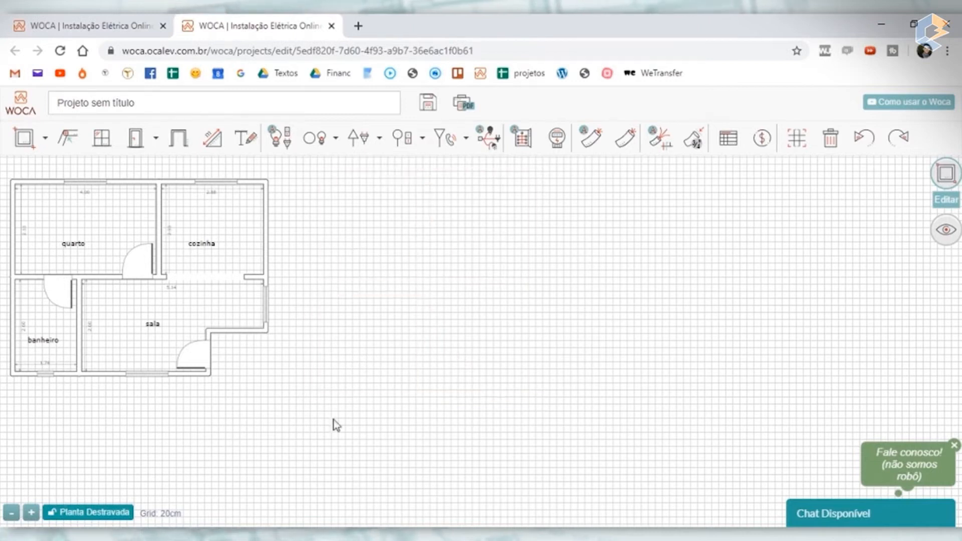
{"action": "left_click_drag", "start_coordinate": [339, 418], "coordinate": [512, 442]}
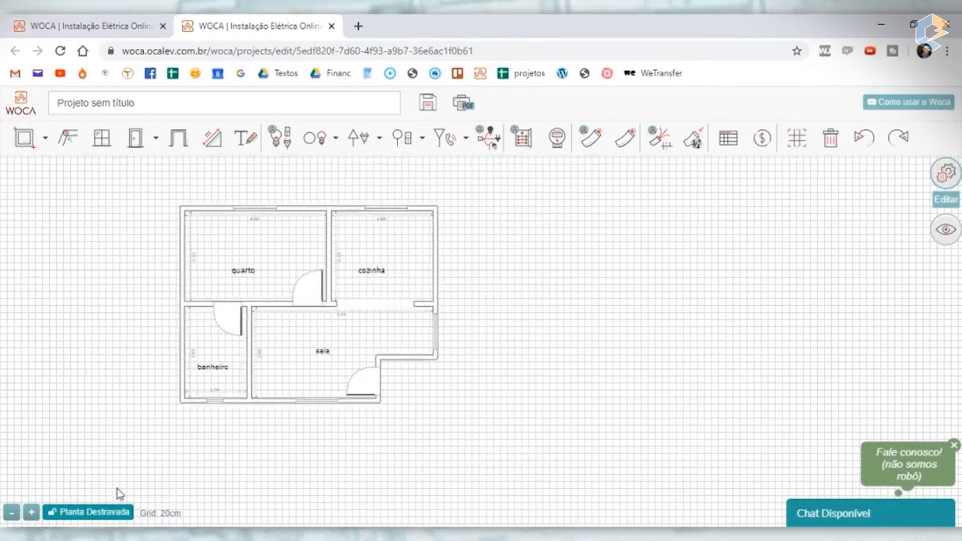
- Pull the cozinha away from the sample plan and put it back between the quarto and the outer wall
{"action": "scroll", "coordinate": [353, 215], "scroll_direction": "up", "scroll_amount": 5}
{"action": "scroll", "coordinate": [344, 219], "scroll_direction": "down", "scroll_amount": 3}
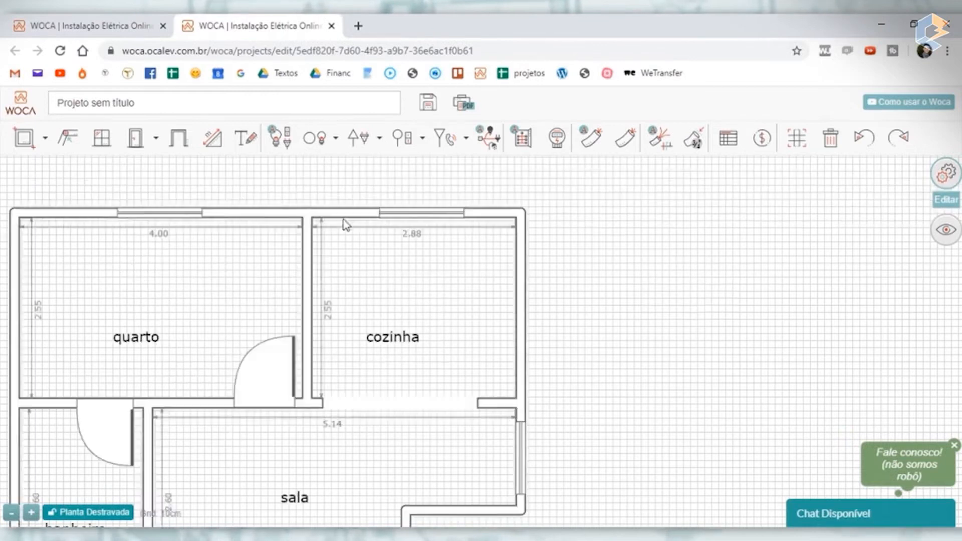
{"action": "left_click_drag", "start_coordinate": [668, 276], "coordinate": [700, 283]}
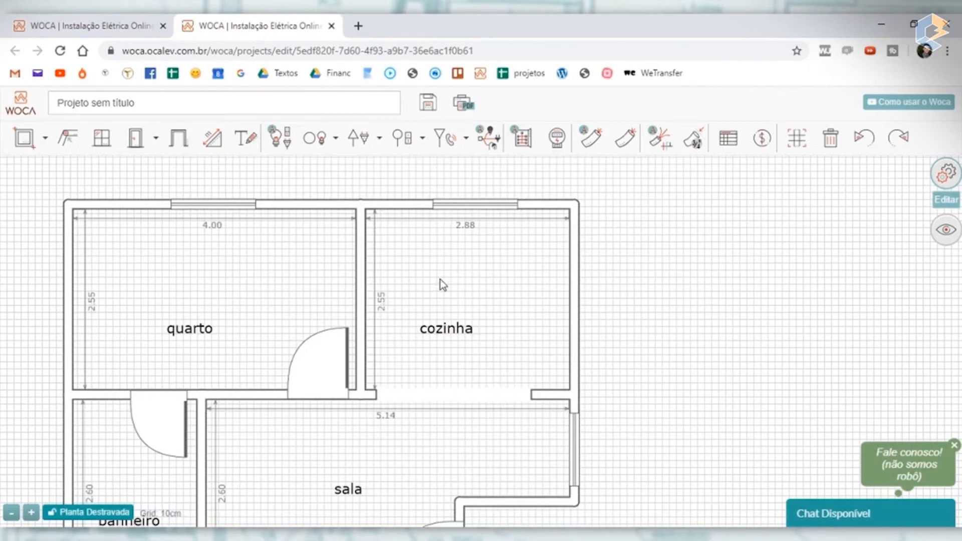
{"action": "left_click_drag", "start_coordinate": [440, 280], "coordinate": [533, 231]}
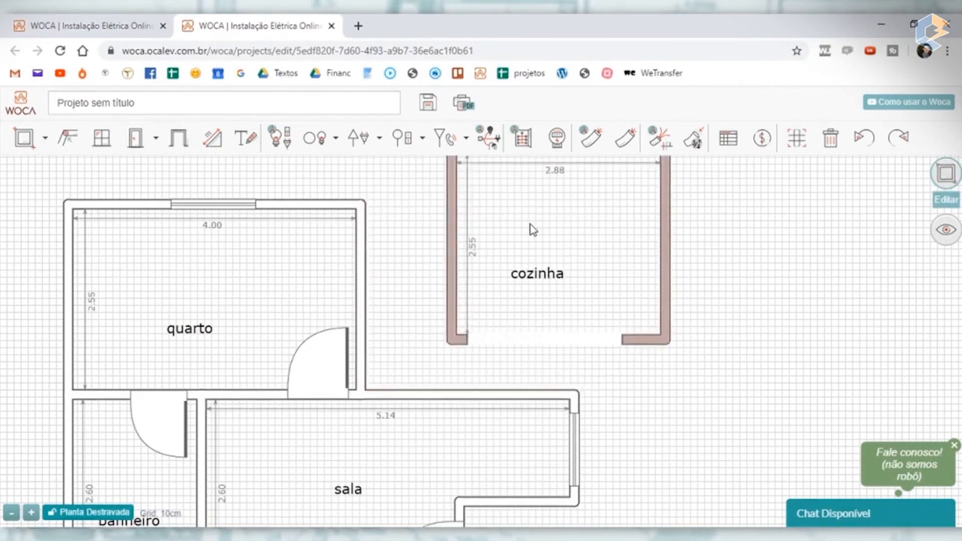
{"action": "left_click_drag", "start_coordinate": [599, 222], "coordinate": [511, 281]}
{"action": "left_click", "coordinate": [709, 242]}
- Lock the floor plan, shift the cozinha label slightly down and move its height dimension closer to the wall
{"action": "left_click", "coordinate": [73, 512]}
{"action": "scroll", "coordinate": [447, 235], "scroll_direction": "down", "scroll_amount": 5}
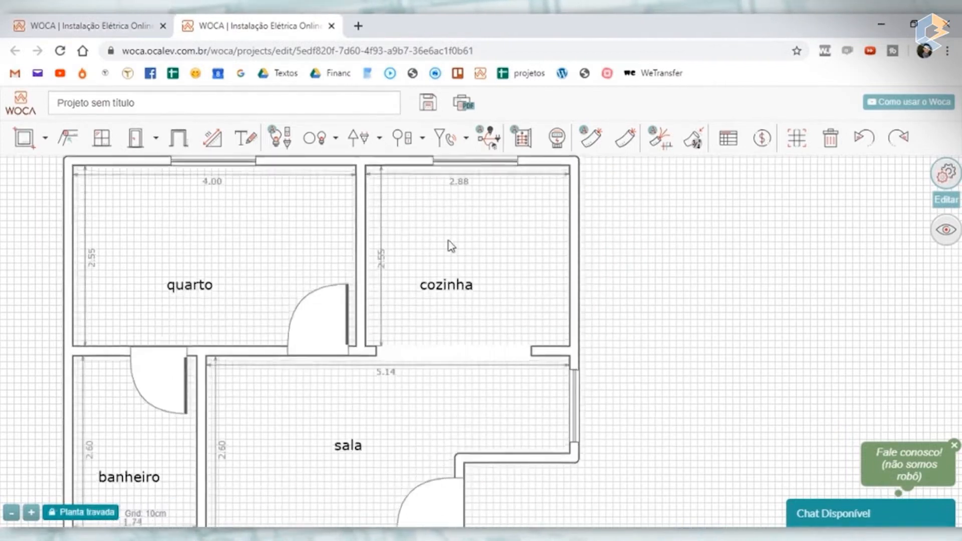
{"action": "scroll", "coordinate": [451, 246], "scroll_direction": "up", "scroll_amount": 5}
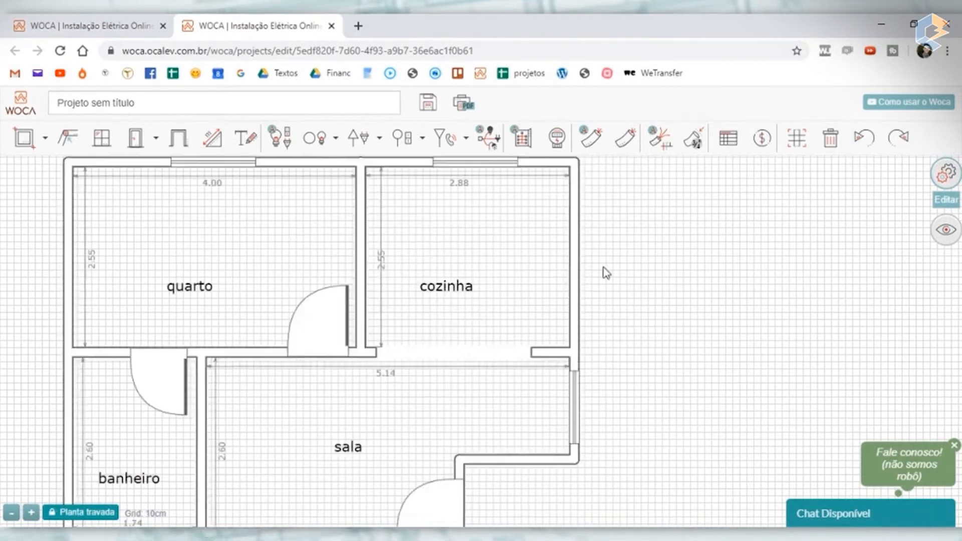
{"action": "mouse_move", "coordinate": [420, 290]}
{"action": "left_mouse_down"}
{"action": "mouse_move", "coordinate": [507, 299]}
{"action": "mouse_move", "coordinate": [417, 307]}
{"action": "left_mouse_up"}
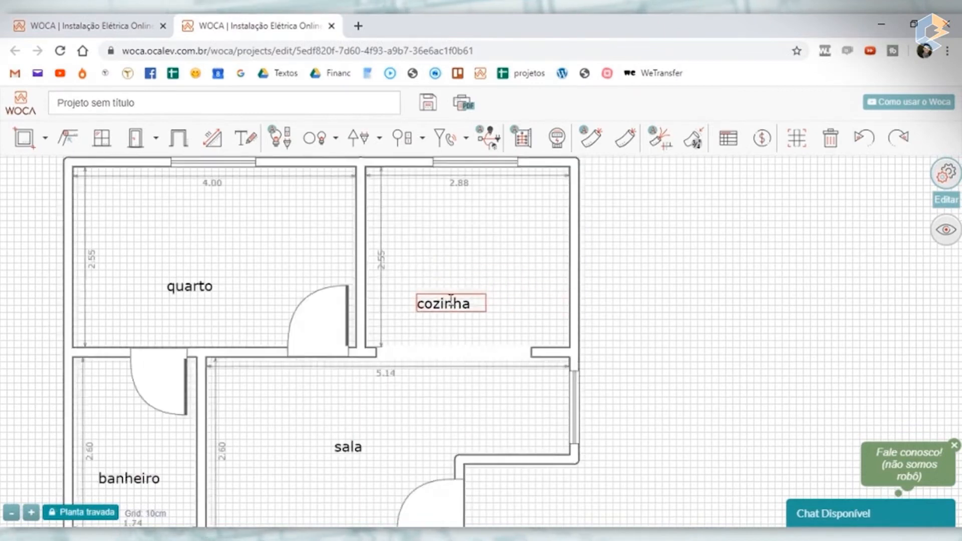
{"action": "mouse_move", "coordinate": [379, 256]}
{"action": "left_mouse_down"}
{"action": "mouse_move", "coordinate": [615, 245]}
{"action": "mouse_move", "coordinate": [371, 256]}
{"action": "left_mouse_up"}
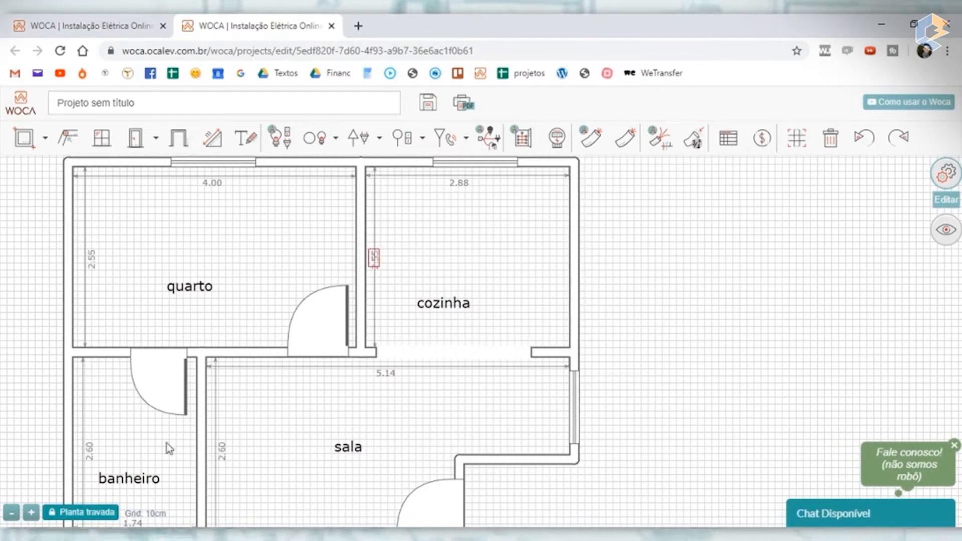
- Unlock the floor plan and move the quarto's width dimension and the cozinha's width and height dimensions outside the walls
{"action": "left_click_drag", "start_coordinate": [153, 276], "coordinate": [269, 354]}
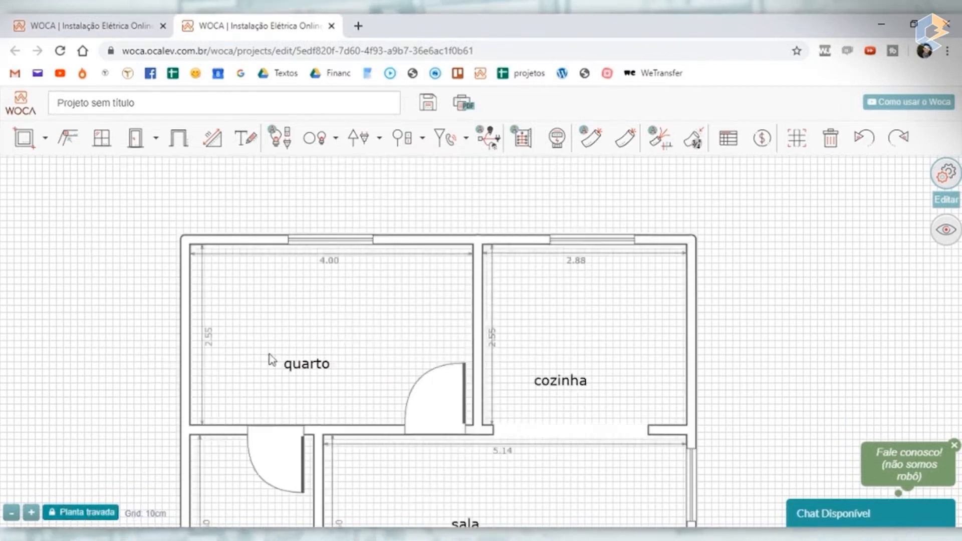
{"action": "left_click_drag", "start_coordinate": [328, 262], "coordinate": [291, 264]}
{"action": "scroll", "coordinate": [316, 283], "scroll_direction": "down", "scroll_amount": 1}
{"action": "scroll", "coordinate": [186, 442], "scroll_direction": "up", "scroll_amount": 2}
{"action": "scroll", "coordinate": [365, 311], "scroll_direction": "down", "scroll_amount": 2}
{"action": "left_click_drag", "start_coordinate": [245, 321], "coordinate": [111, 422]}
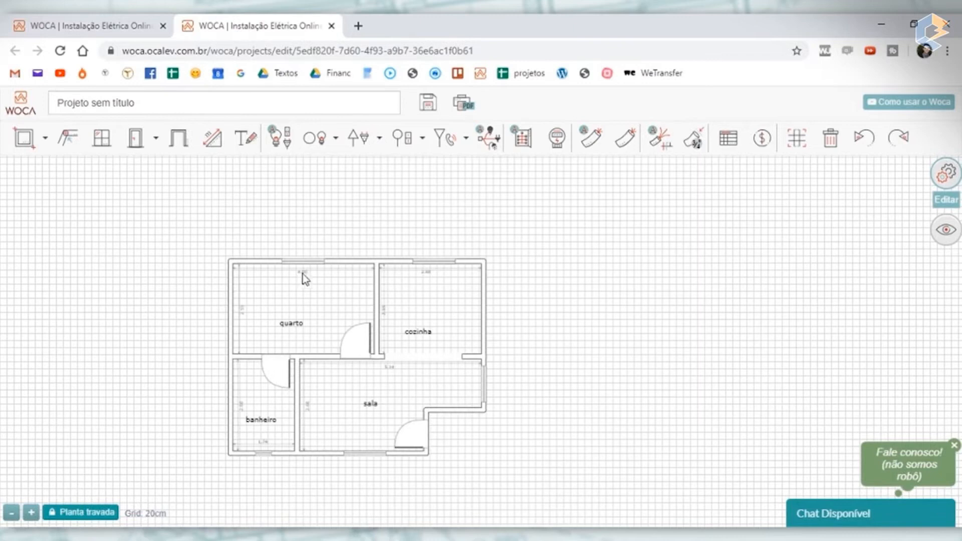
{"action": "scroll", "coordinate": [303, 274], "scroll_direction": "up", "scroll_amount": 2}
{"action": "scroll", "coordinate": [309, 266], "scroll_direction": "down", "scroll_amount": 1}
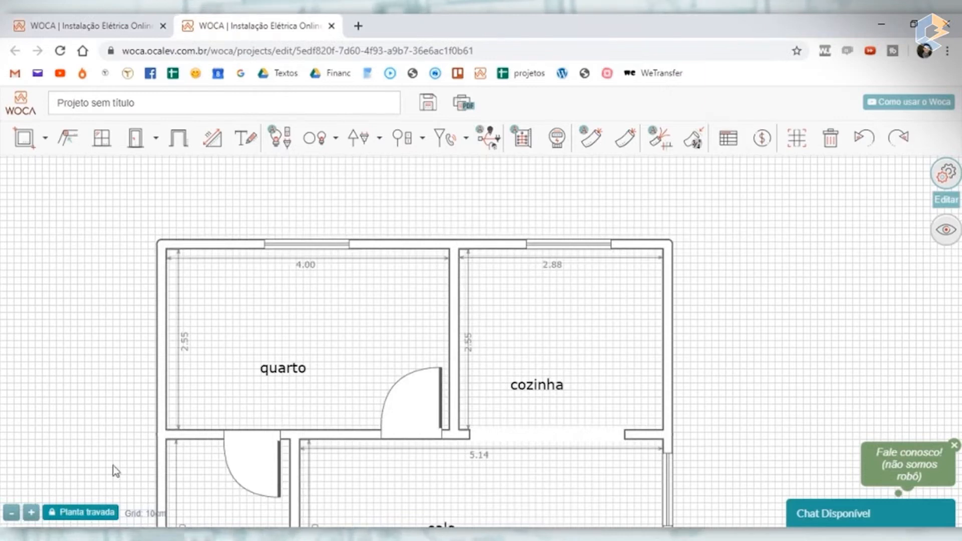
{"action": "left_click", "coordinate": [83, 512]}
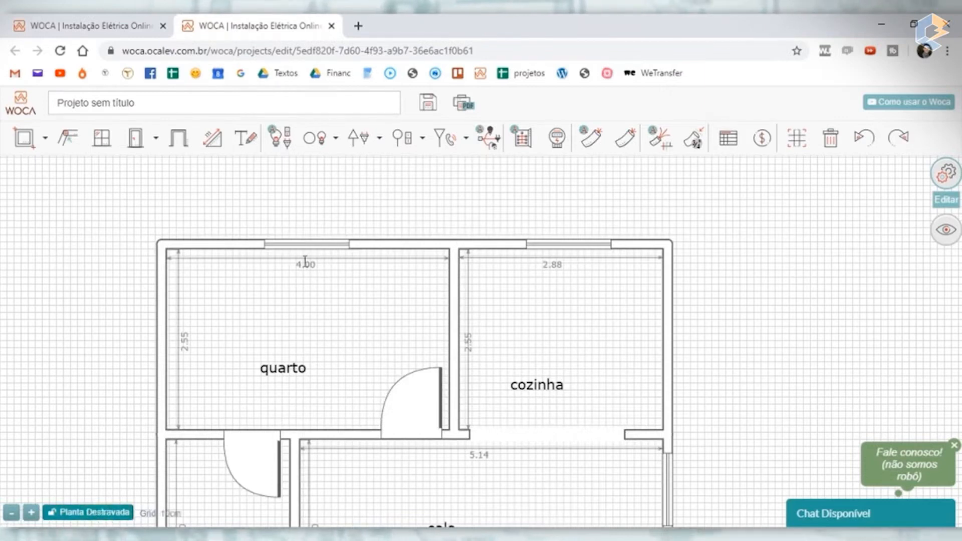
{"action": "left_click_drag", "start_coordinate": [304, 260], "coordinate": [314, 235]}
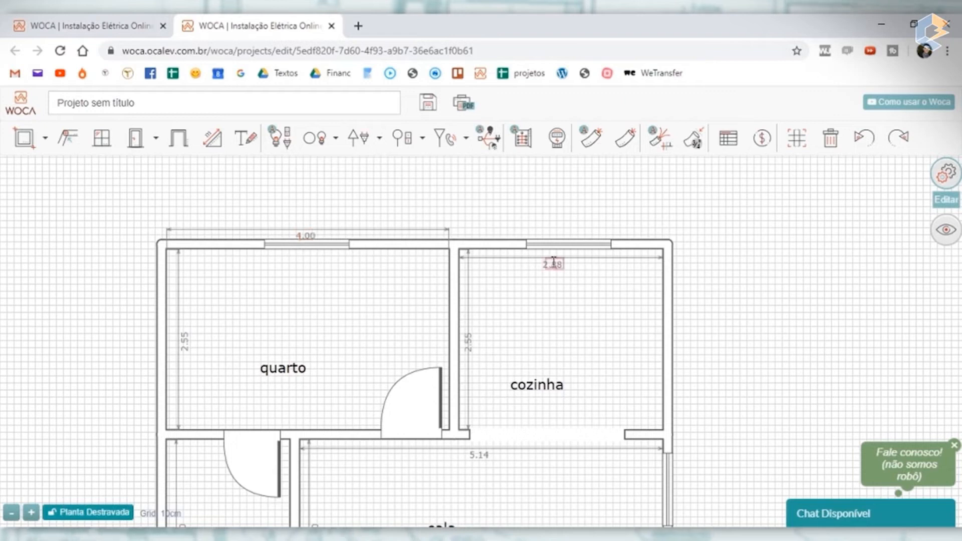
{"action": "left_click_drag", "start_coordinate": [553, 260], "coordinate": [553, 232]}
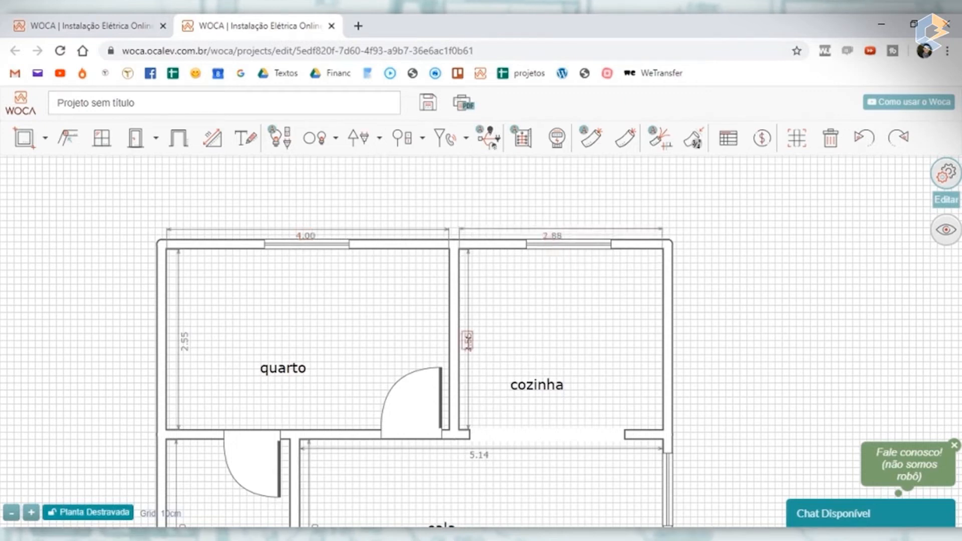
{"action": "left_click_drag", "start_coordinate": [468, 342], "coordinate": [689, 340]}
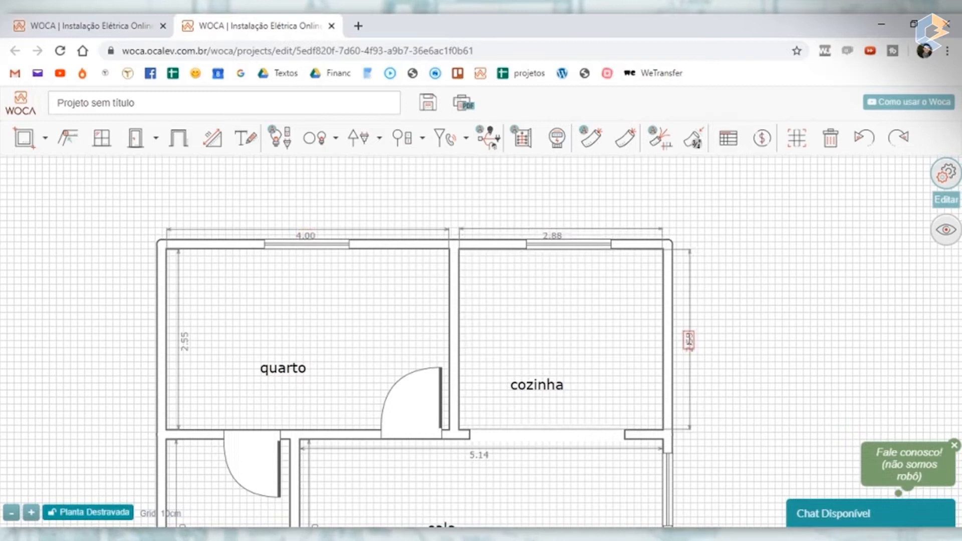
- Move the quarto's height dimension and the banheiro's and sala's width and height dimensions outside the walls
{"action": "left_click_drag", "start_coordinate": [184, 342], "coordinate": [143, 342]}
{"action": "scroll", "coordinate": [580, 355], "scroll_direction": "down", "scroll_amount": 3}
{"action": "scroll", "coordinate": [597, 373], "scroll_direction": "up", "scroll_amount": 3}
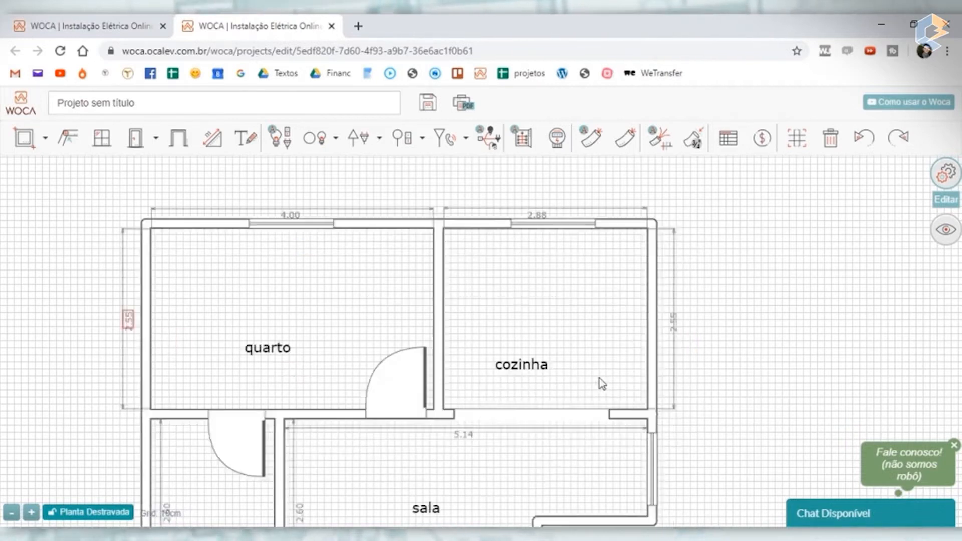
{"action": "left_click_drag", "start_coordinate": [750, 441], "coordinate": [709, 319]}
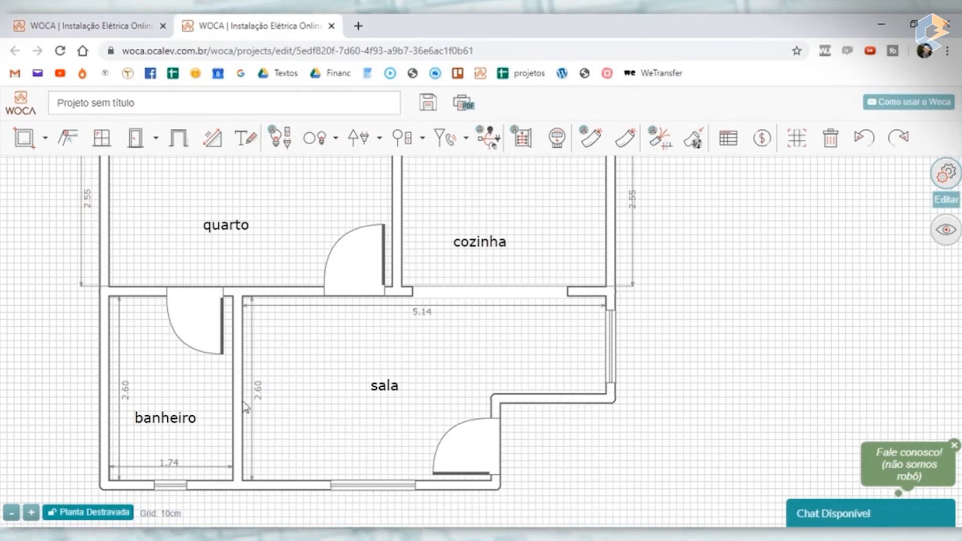
{"action": "left_click_drag", "start_coordinate": [127, 387], "coordinate": [89, 386]}
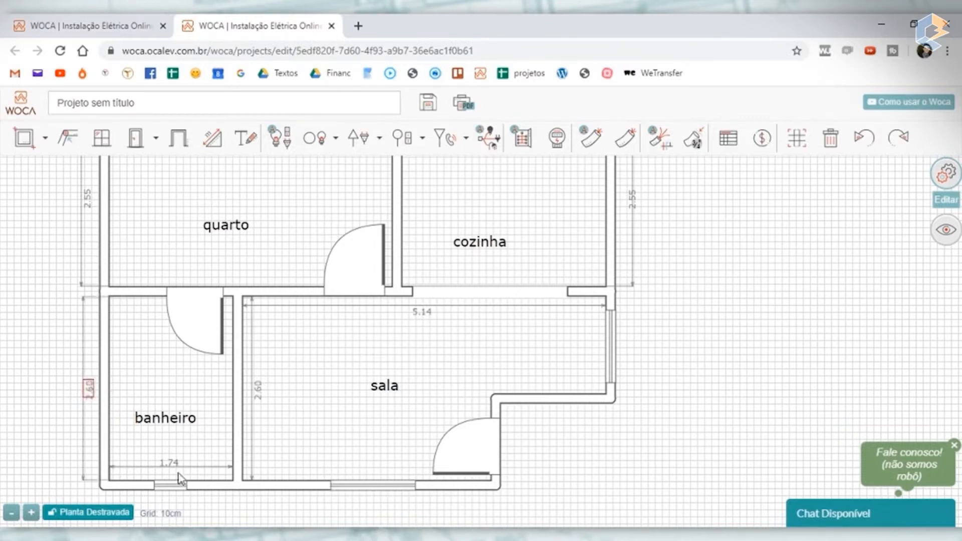
{"action": "left_click_drag", "start_coordinate": [180, 469], "coordinate": [179, 497]}
{"action": "left_click_drag", "start_coordinate": [420, 313], "coordinate": [482, 512]}
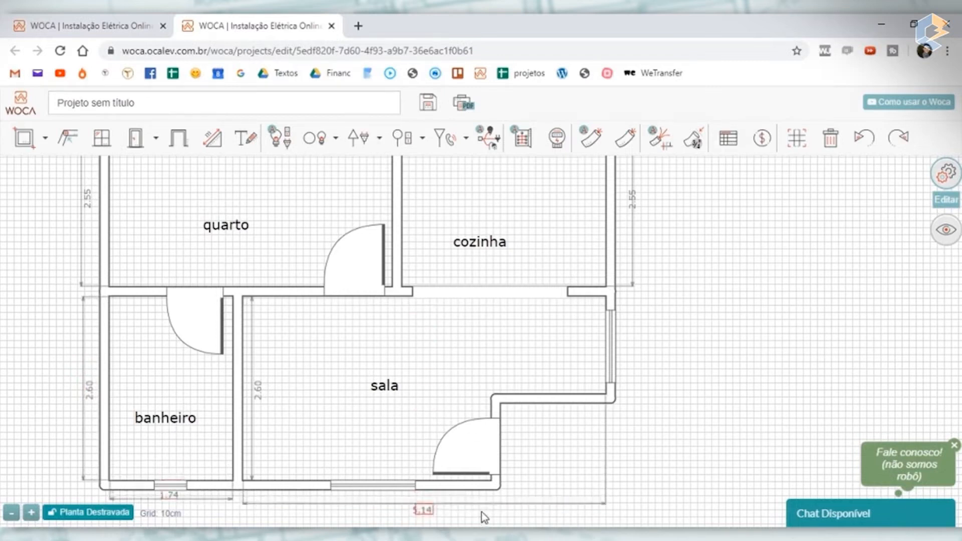
{"action": "left_click_drag", "start_coordinate": [250, 354], "coordinate": [636, 417]}
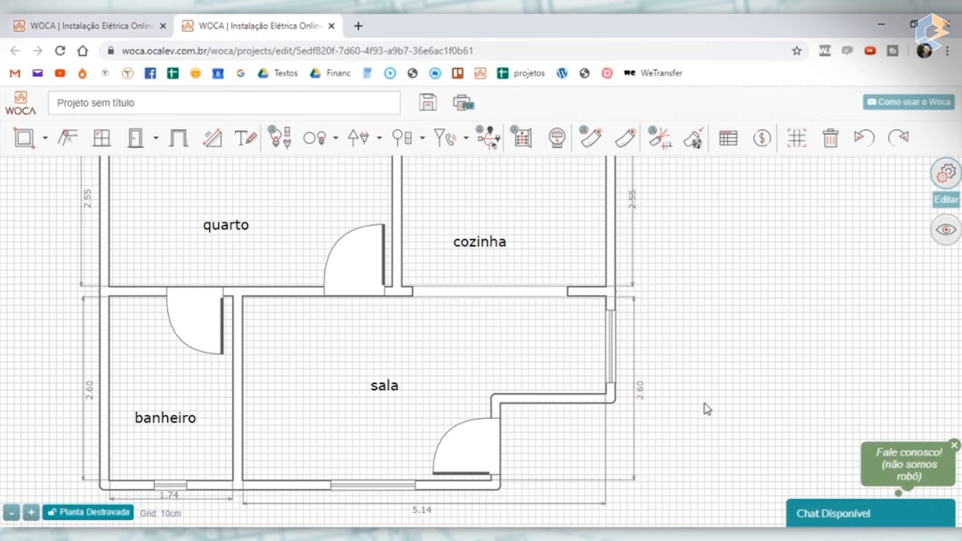
- Lock the floor plan so its rooms and dimensions cannot be moved
{"action": "scroll", "coordinate": [652, 413], "scroll_direction": "down", "scroll_amount": 2}
{"action": "scroll", "coordinate": [523, 321], "scroll_direction": "up", "scroll_amount": 2}
{"action": "scroll", "coordinate": [529, 322], "scroll_direction": "down", "scroll_amount": 2}
{"action": "scroll", "coordinate": [423, 272], "scroll_direction": "up", "scroll_amount": 2}
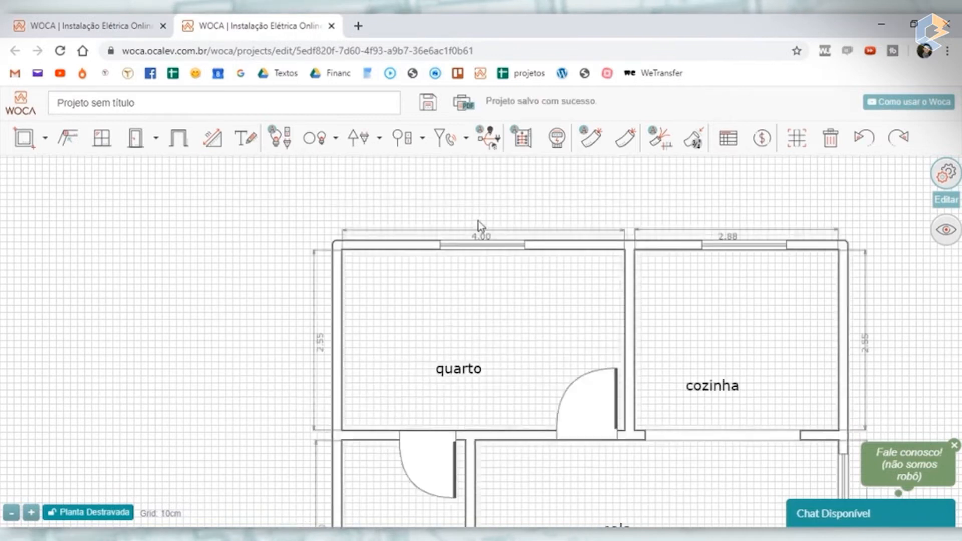
{"action": "scroll", "coordinate": [478, 232], "scroll_direction": "up", "scroll_amount": 2}
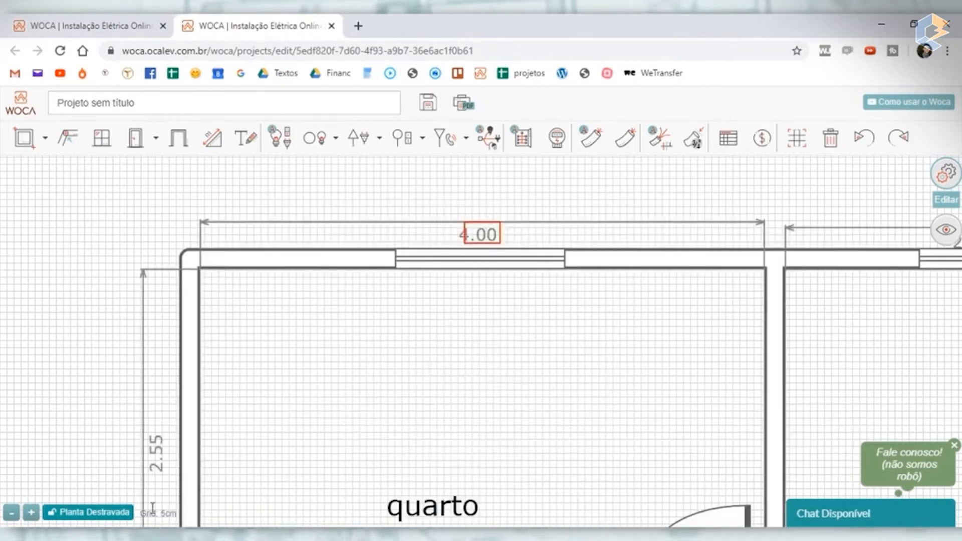
{"action": "left_click", "coordinate": [98, 516]}
- Examine the locked floor plan and its grid spacing at different scales, from the whole layout down to wall details
{"action": "scroll", "coordinate": [269, 354], "scroll_direction": "down", "scroll_amount": 5}
{"action": "left_click_drag", "start_coordinate": [614, 385], "coordinate": [563, 244]}
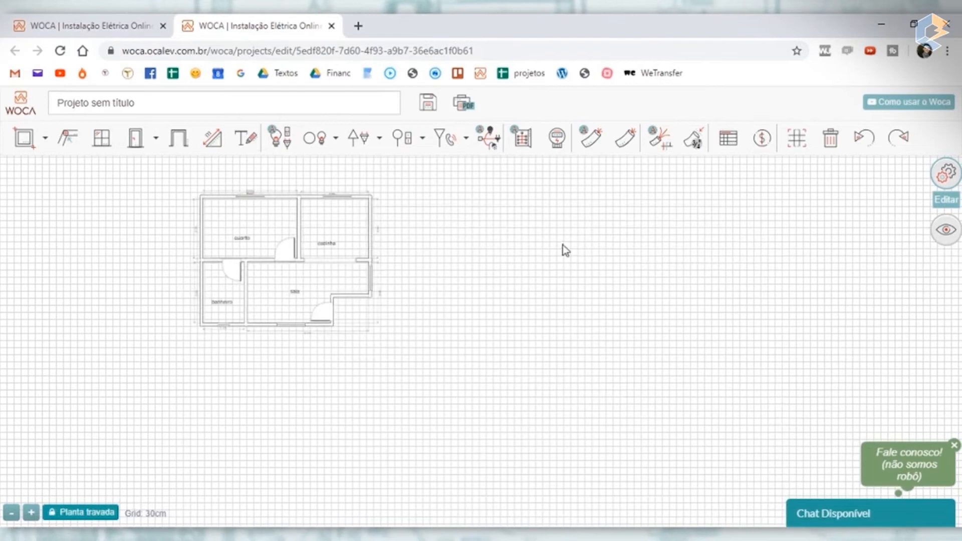
{"action": "left_click_drag", "start_coordinate": [144, 278], "coordinate": [330, 326]}
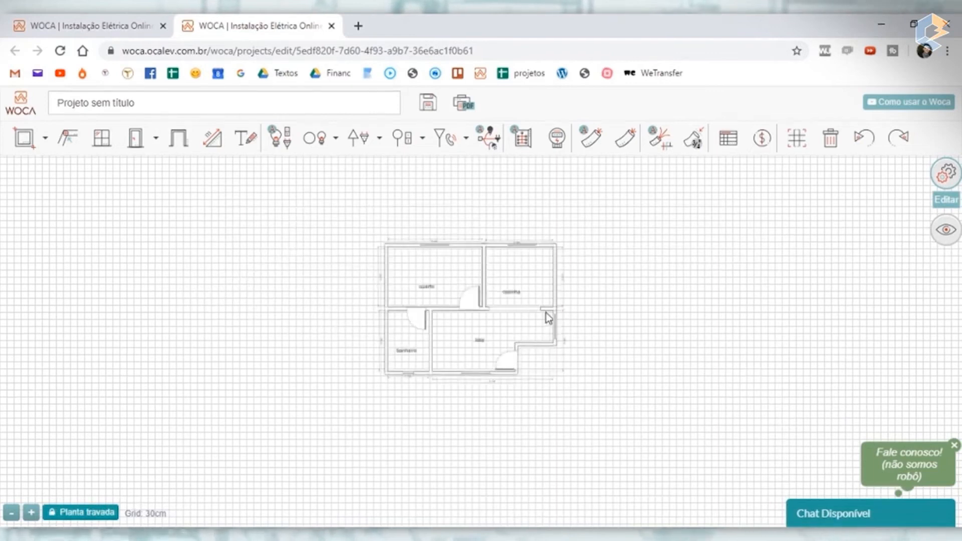
{"action": "left_click_drag", "start_coordinate": [636, 358], "coordinate": [626, 438]}
{"action": "scroll", "coordinate": [436, 354], "scroll_direction": "up", "scroll_amount": 5}
{"action": "scroll", "coordinate": [476, 355], "scroll_direction": "down", "scroll_amount": 3}
{"action": "left_click_drag", "start_coordinate": [718, 344], "coordinate": [630, 282]}
{"action": "scroll", "coordinate": [398, 320], "scroll_direction": "up", "scroll_amount": 5}
{"action": "scroll", "coordinate": [399, 319], "scroll_direction": "down", "scroll_amount": 6}
{"action": "scroll", "coordinate": [398, 328], "scroll_direction": "up", "scroll_amount": 6}
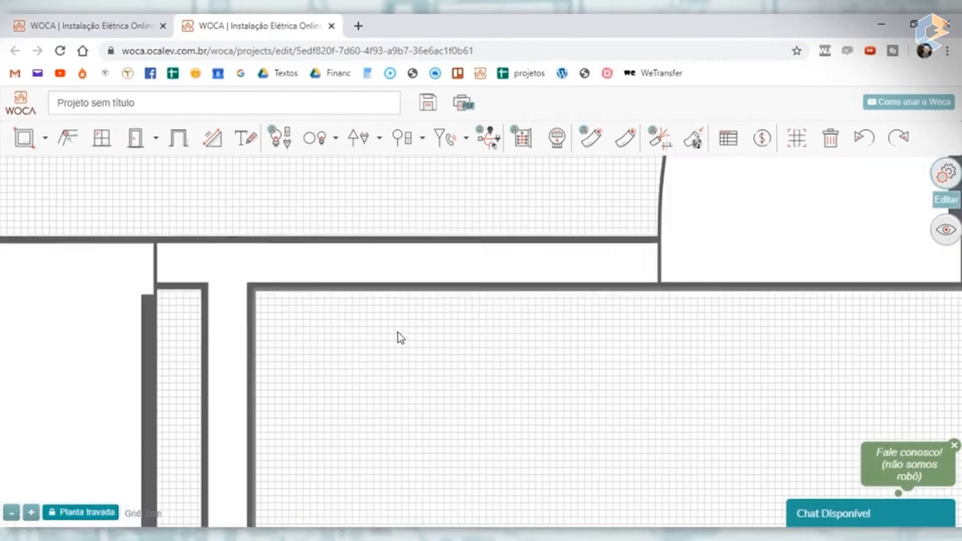
{"action": "scroll", "coordinate": [398, 332], "scroll_direction": "down", "scroll_amount": 5}
{"action": "mouse_move", "coordinate": [639, 315]}
{"action": "left_mouse_down"}
{"action": "mouse_move", "coordinate": [595, 330]}
{"action": "mouse_move", "coordinate": [646, 320]}
{"action": "left_mouse_up"}
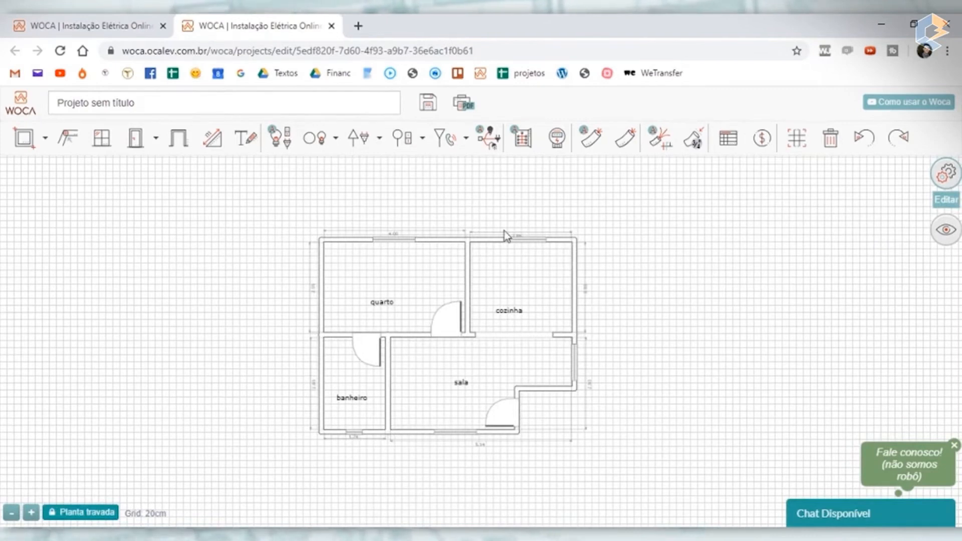
{"action": "scroll", "coordinate": [396, 276], "scroll_direction": "up", "scroll_amount": 4}
{"action": "scroll", "coordinate": [609, 250], "scroll_direction": "down", "scroll_amount": 2}
{"action": "left_click_drag", "start_coordinate": [922, 269], "coordinate": [832, 277]}
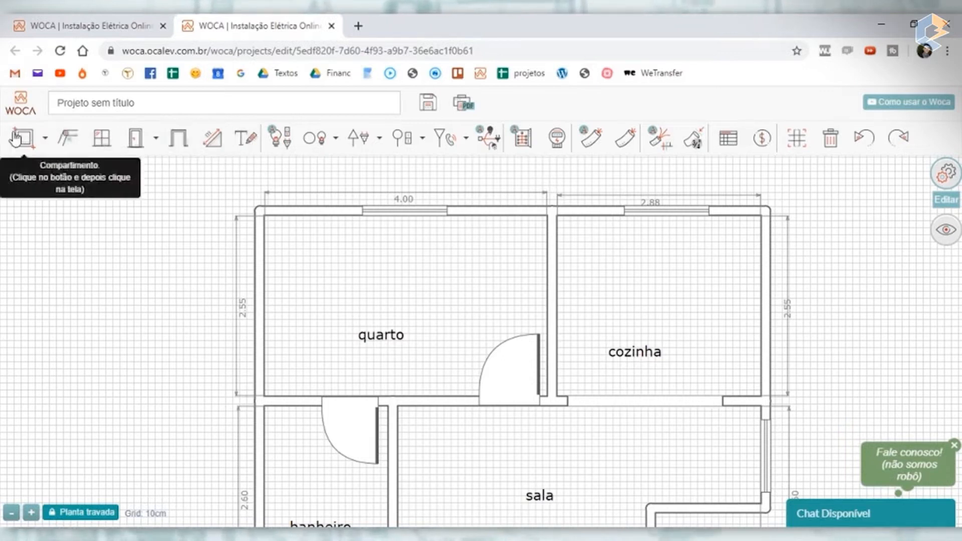
- Add a text above the quarto label and set its content to a first name
{"action": "left_click", "coordinate": [248, 143]}
{"action": "left_click", "coordinate": [383, 293]}
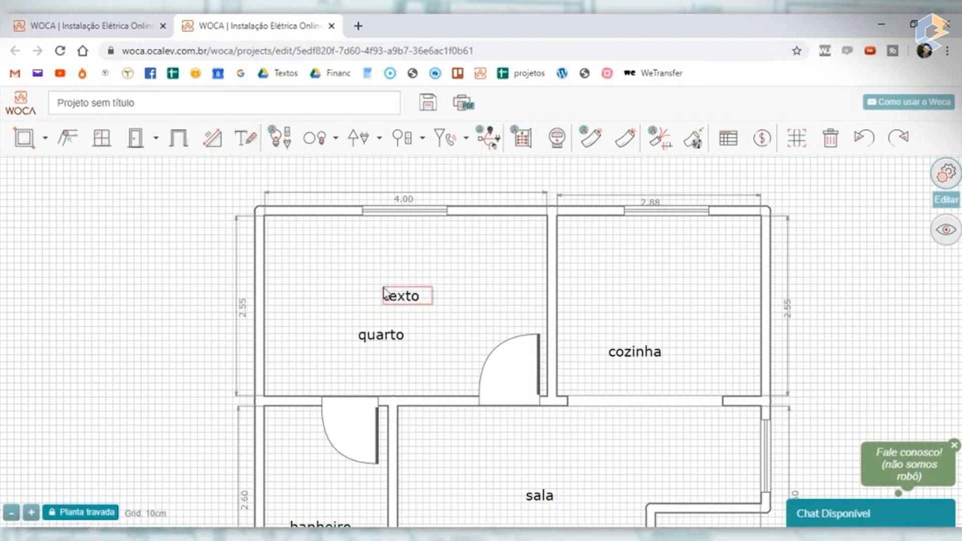
{"action": "double_click", "coordinate": [858, 266]}
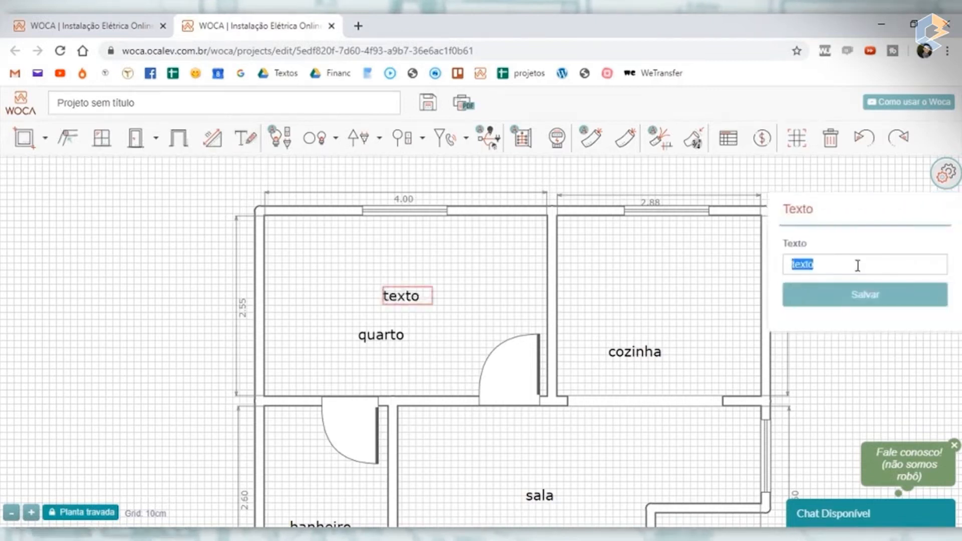
{"action": "type", "text": "André"}
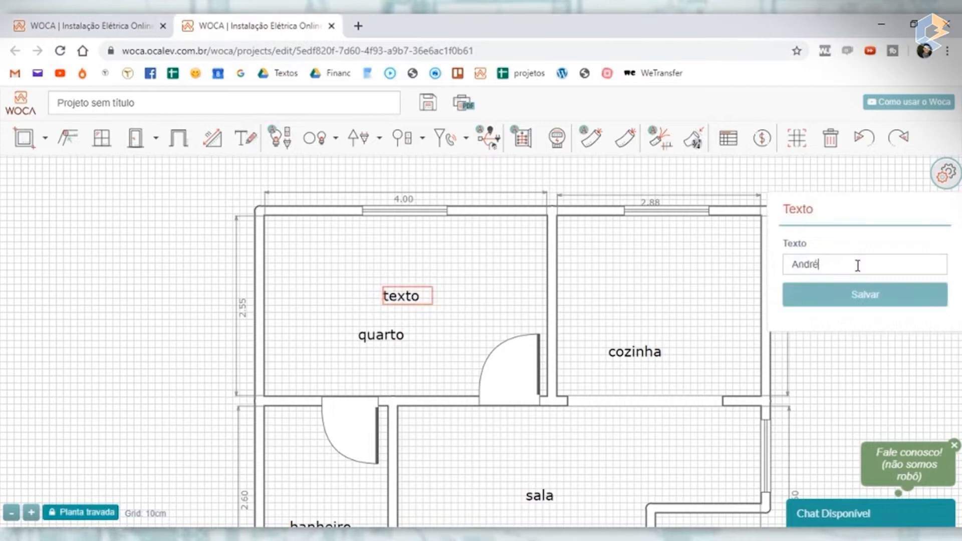
{"action": "left_click", "coordinate": [872, 298]}
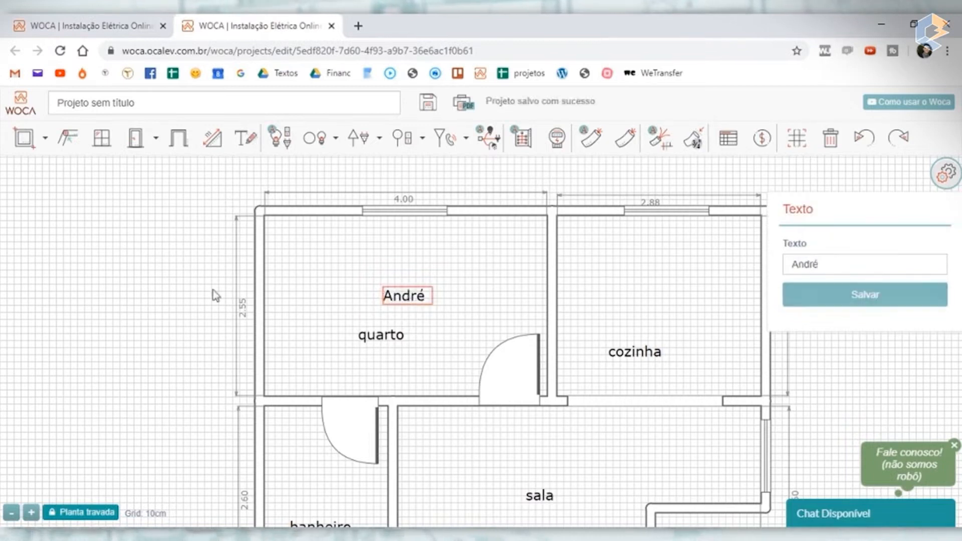
- Change the content of the added text in the quarto to Banheiro
{"action": "double_click", "coordinate": [836, 260]}
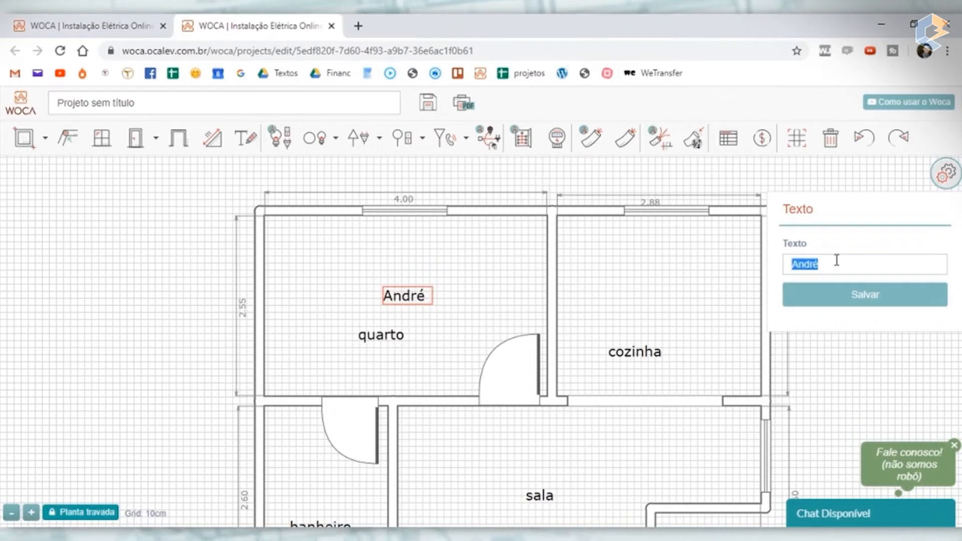
{"action": "type", "text": "Banheiro"}
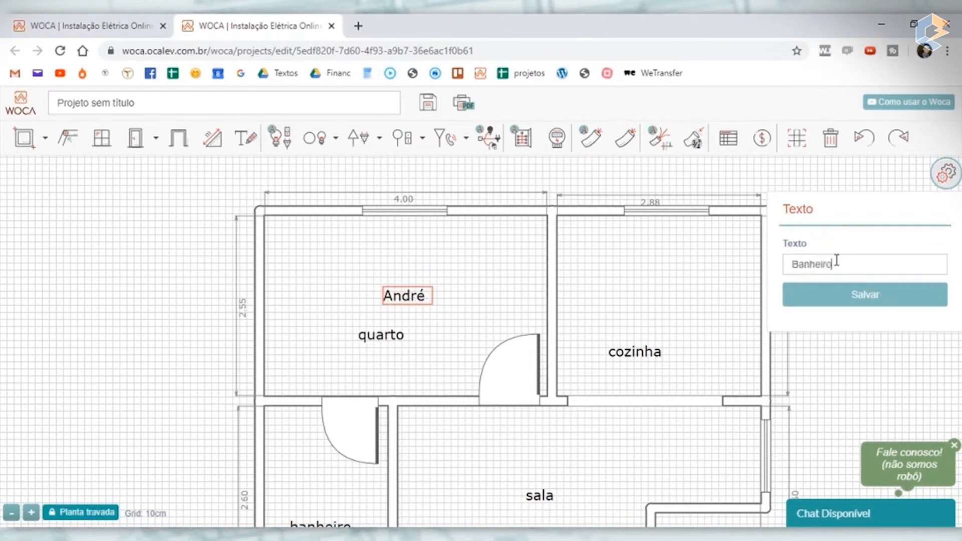
{"action": "left_click", "coordinate": [870, 297]}
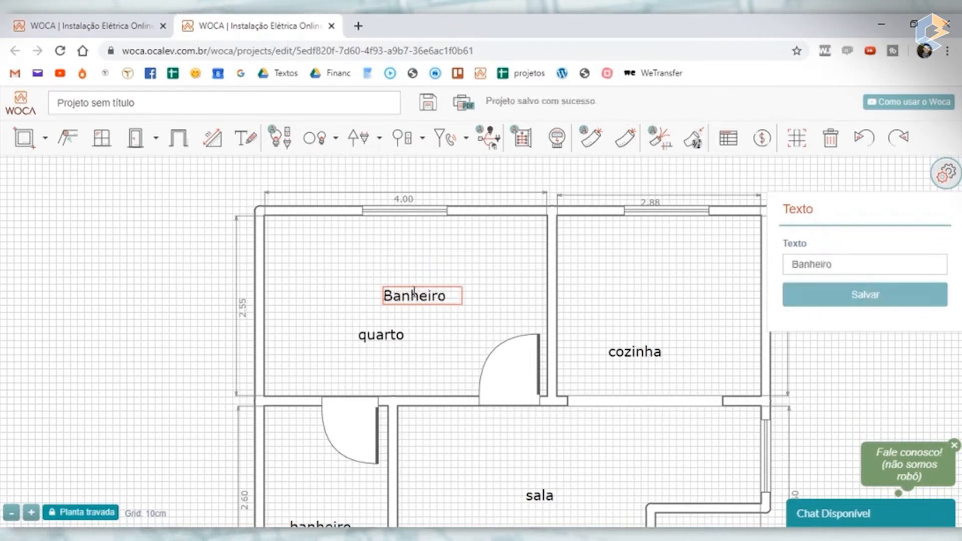
- Delete the added Banheiro text from the quarto and close the properties
{"action": "key", "text": "Delete"}
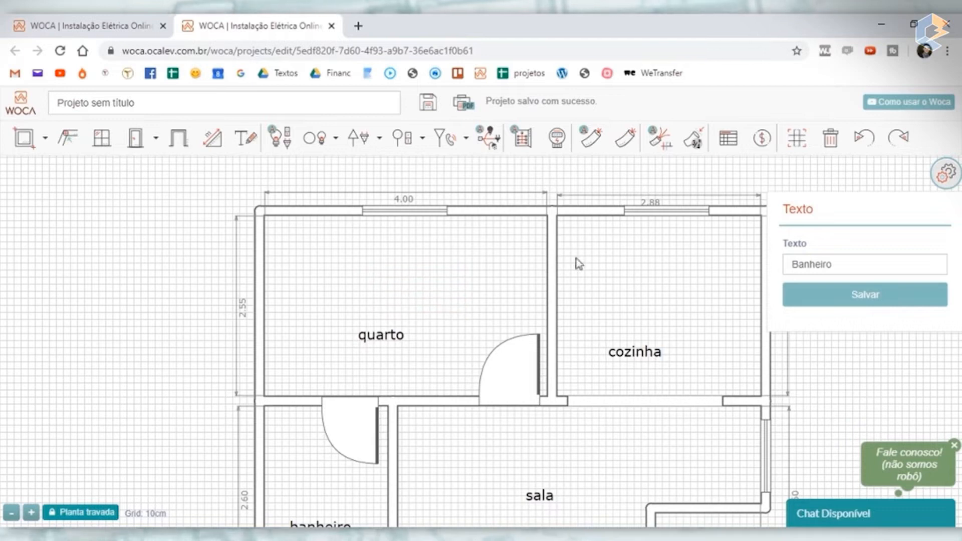
{"action": "left_click", "coordinate": [946, 173]}
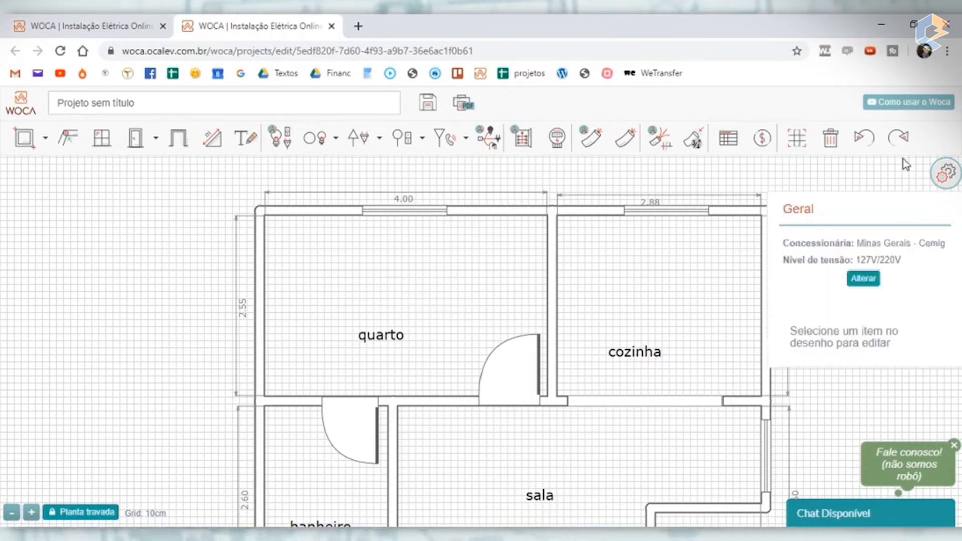
{"action": "left_click", "coordinate": [955, 172]}
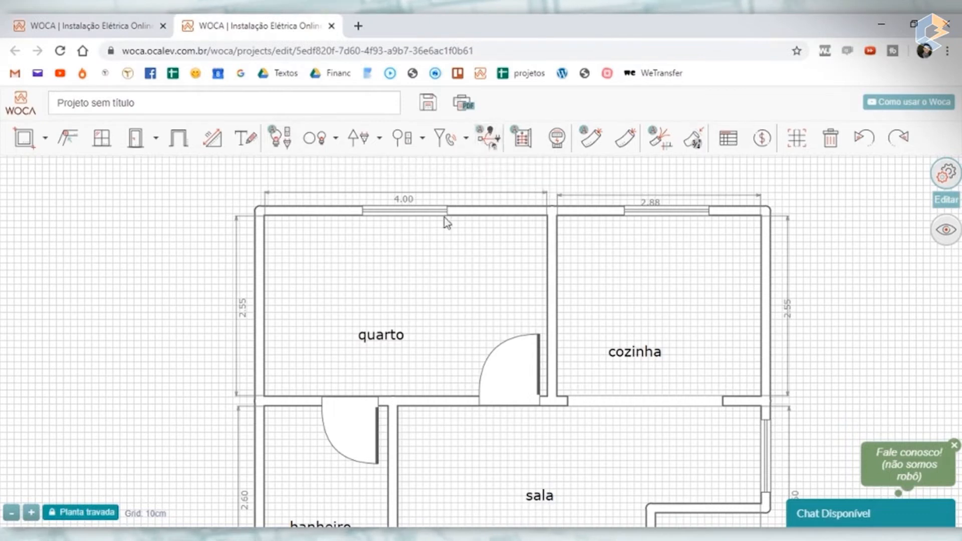
- Move the cozinha label slightly up and to the right, level with the quarto label
{"action": "scroll", "coordinate": [454, 219], "scroll_direction": "down", "scroll_amount": 2}
{"action": "left_click_drag", "start_coordinate": [713, 303], "coordinate": [658, 302]}
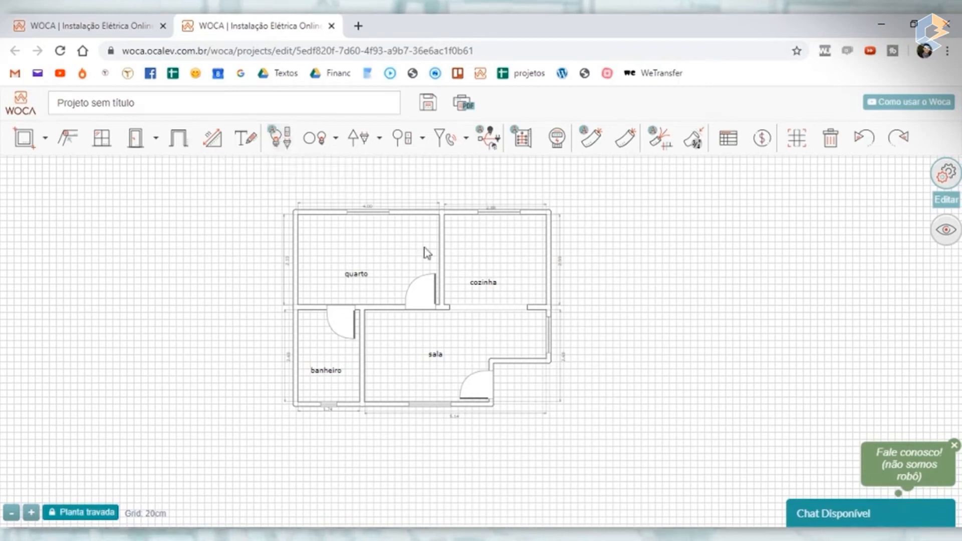
{"action": "left_click_drag", "start_coordinate": [486, 281], "coordinate": [503, 272]}
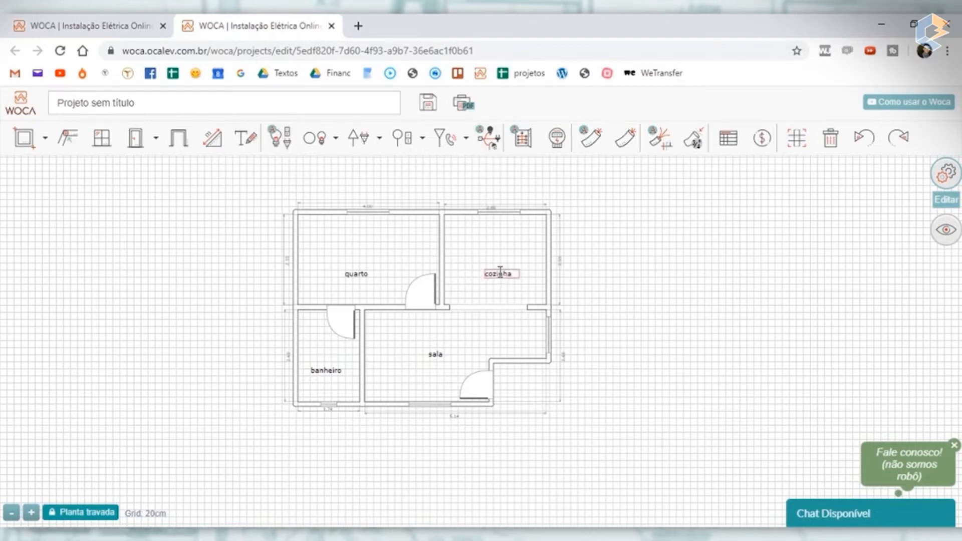
{"action": "left_click", "coordinate": [335, 141]}
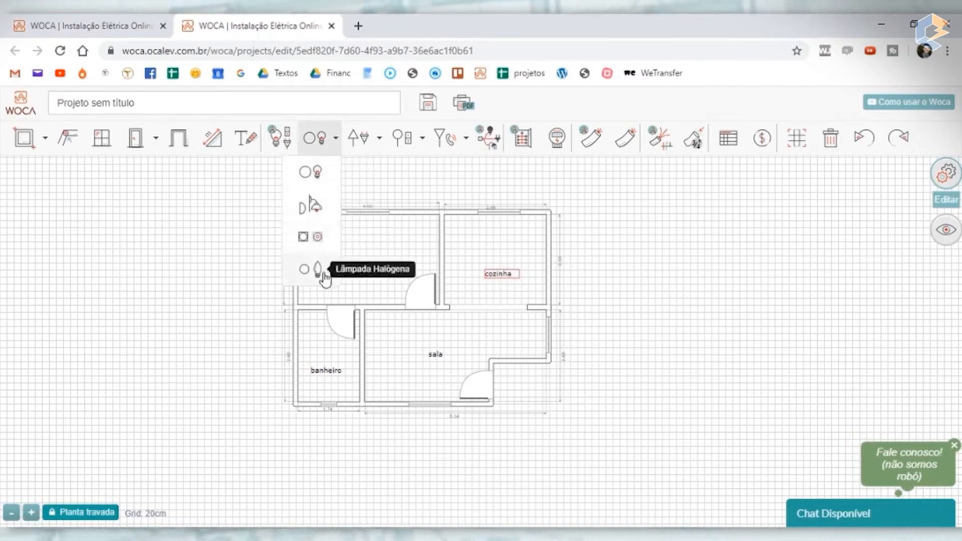
{"action": "left_click", "coordinate": [380, 144]}
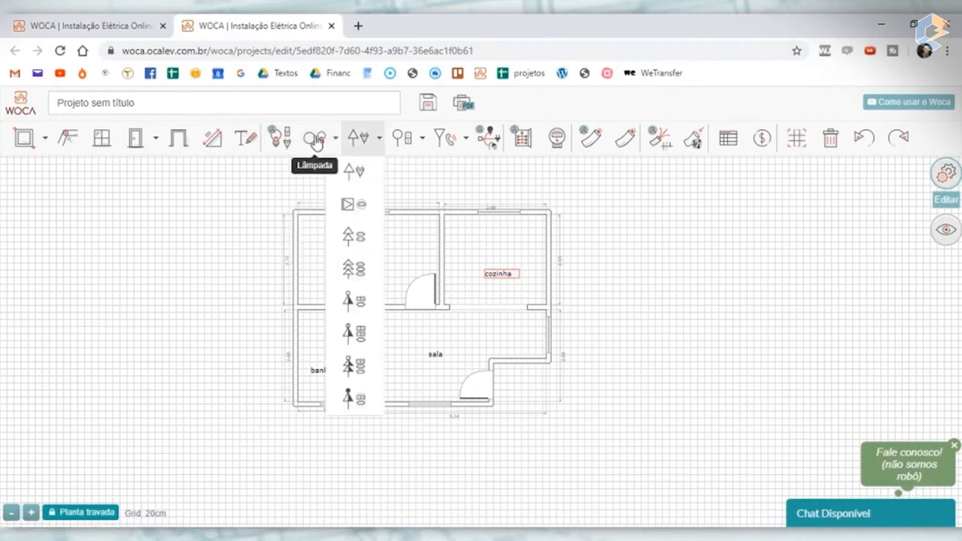
{"action": "left_click", "coordinate": [328, 148]}
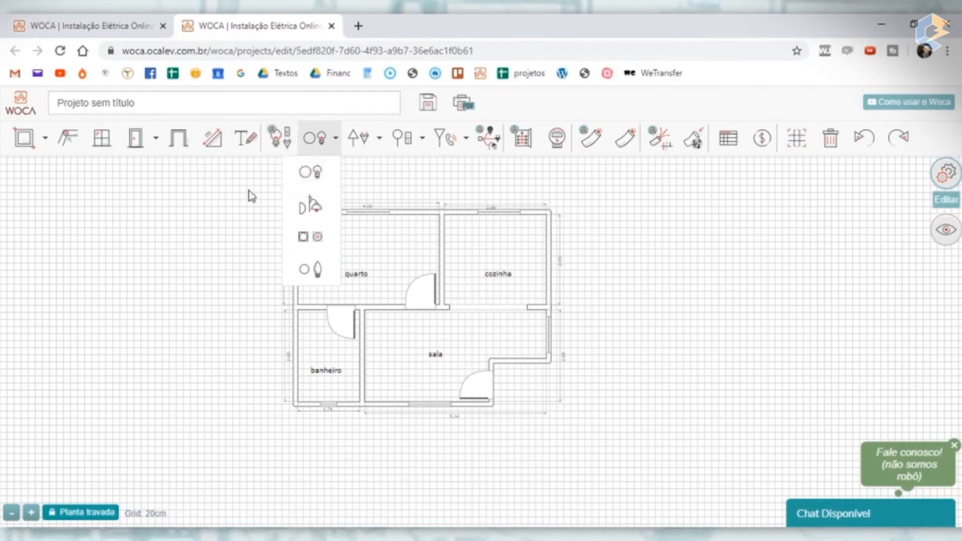
{"action": "left_click", "coordinate": [318, 141]}
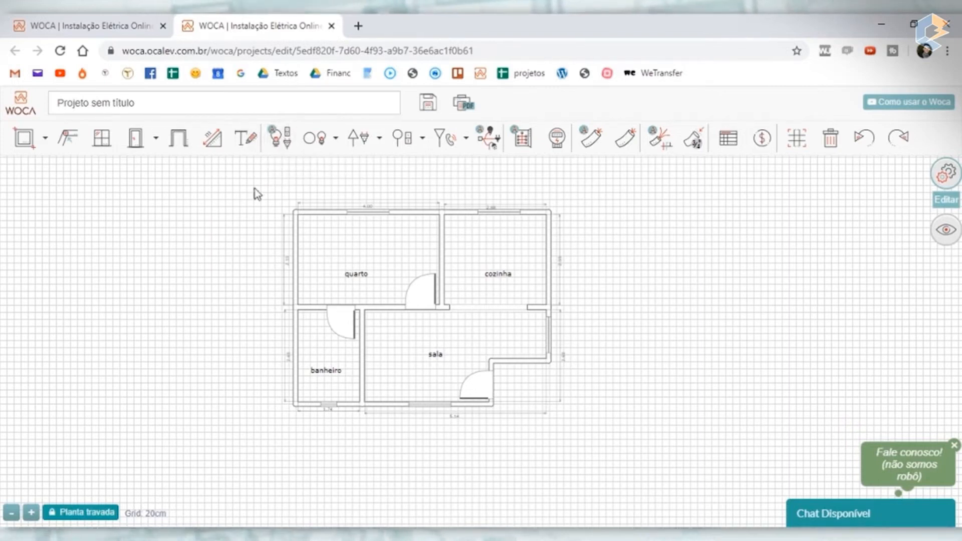
- Automatically place the lamps, switches and outlets in all rooms of the floor plan
{"action": "left_click", "coordinate": [284, 147]}
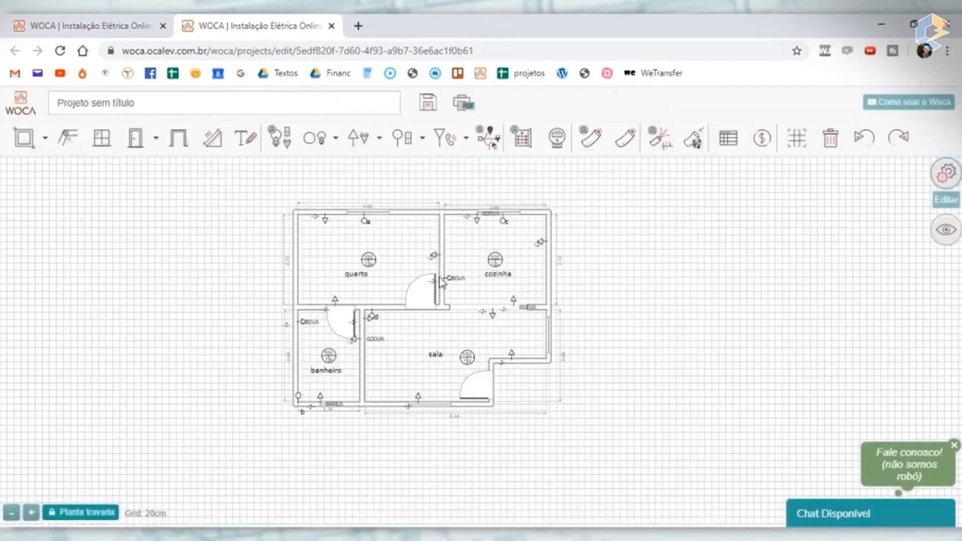
{"action": "scroll", "coordinate": [518, 278], "scroll_direction": "up", "scroll_amount": 5}
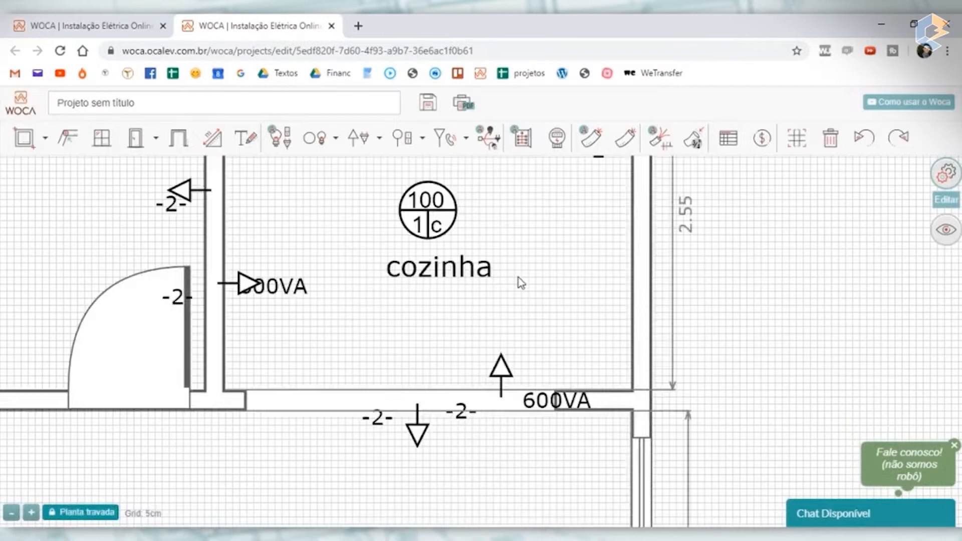
{"action": "scroll", "coordinate": [518, 278], "scroll_direction": "down", "scroll_amount": 3}
{"action": "scroll", "coordinate": [279, 281], "scroll_direction": "down", "scroll_amount": 3}
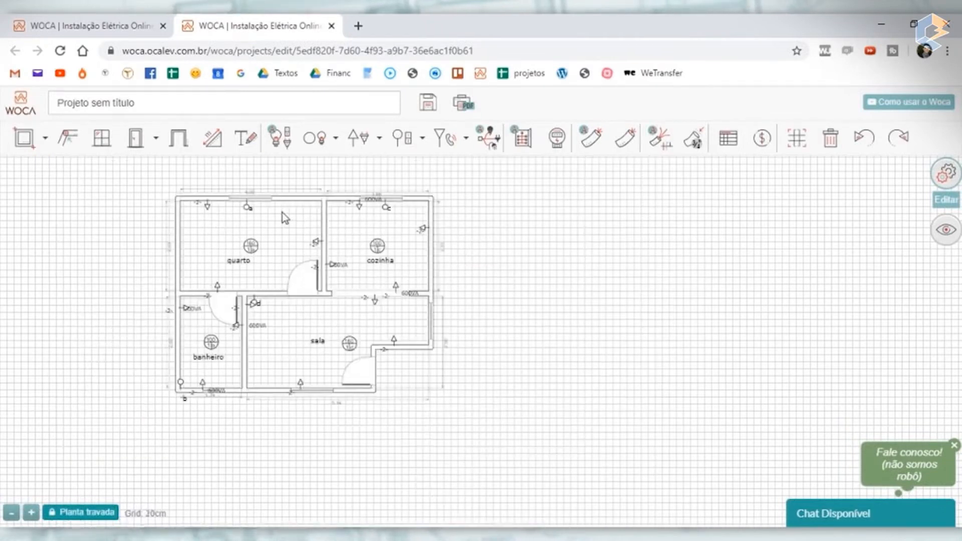
- Move the quarto label away from the lamp symbol, to the lower left of it inside the room
{"action": "scroll", "coordinate": [285, 211], "scroll_direction": "up", "scroll_amount": 2}
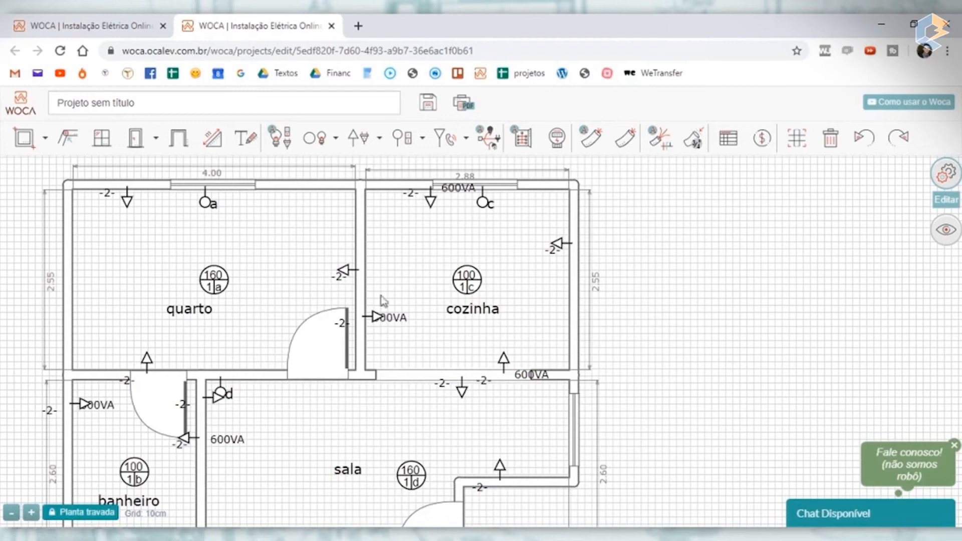
{"action": "scroll", "coordinate": [213, 287], "scroll_direction": "up", "scroll_amount": 1}
{"action": "scroll", "coordinate": [238, 289], "scroll_direction": "down", "scroll_amount": 1}
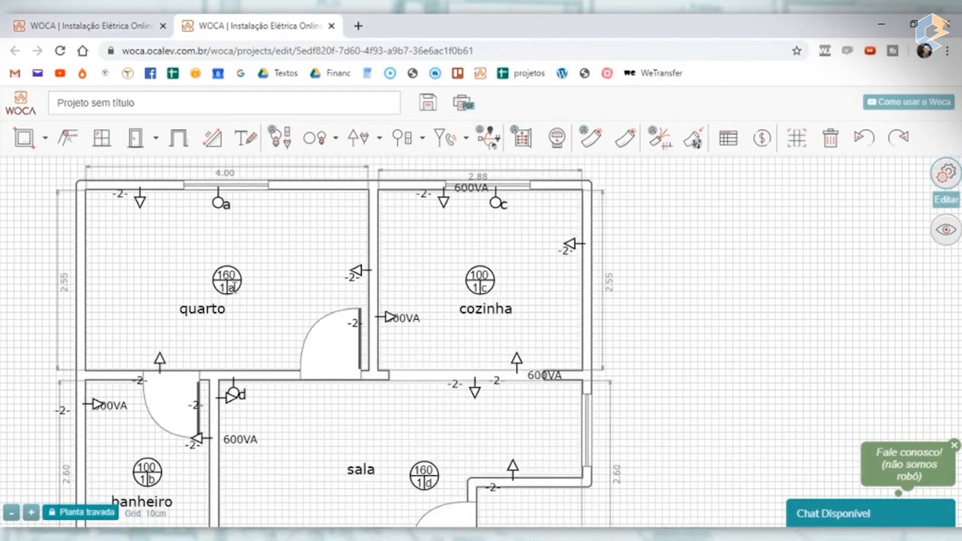
{"action": "left_click_drag", "start_coordinate": [205, 303], "coordinate": [178, 280]}
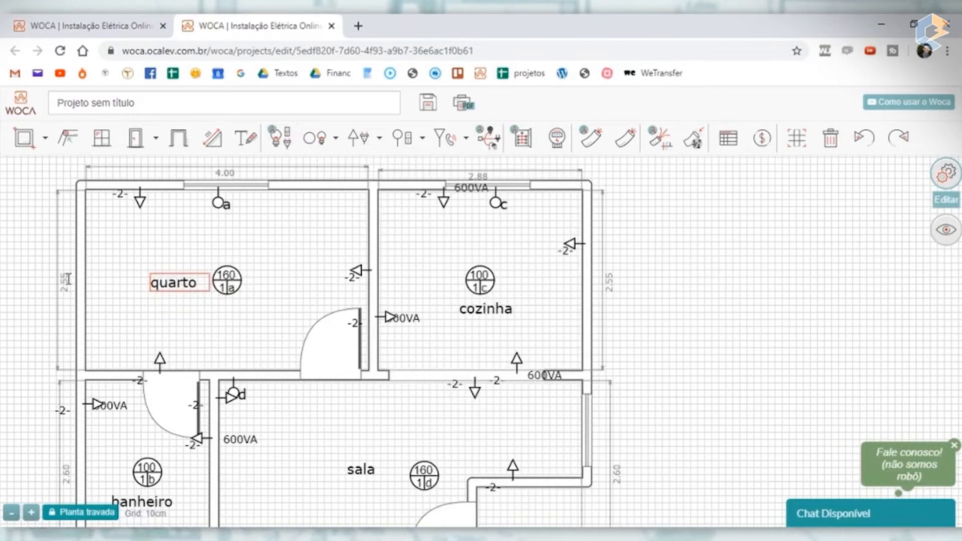
{"action": "left_click", "coordinate": [227, 281]}
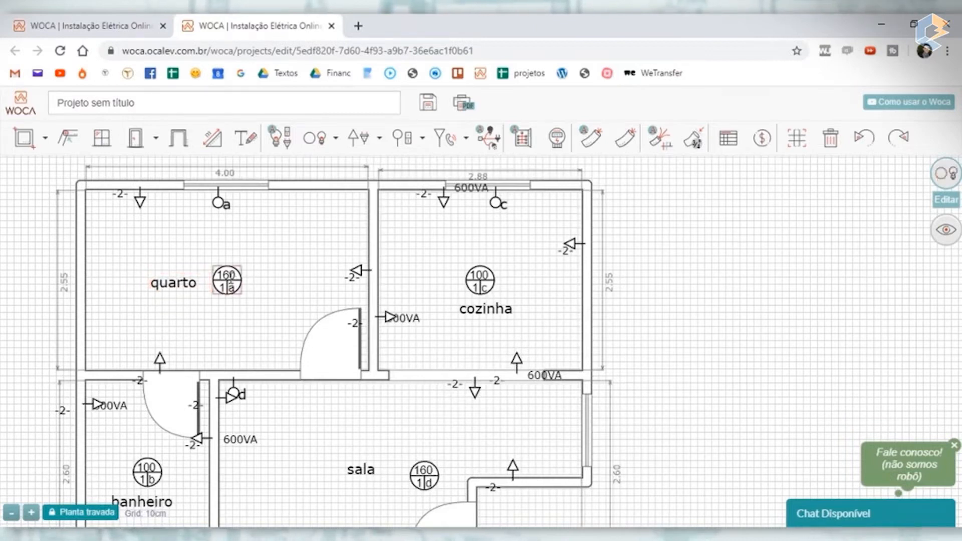
{"action": "left_click_drag", "start_coordinate": [173, 283], "coordinate": [172, 303]}
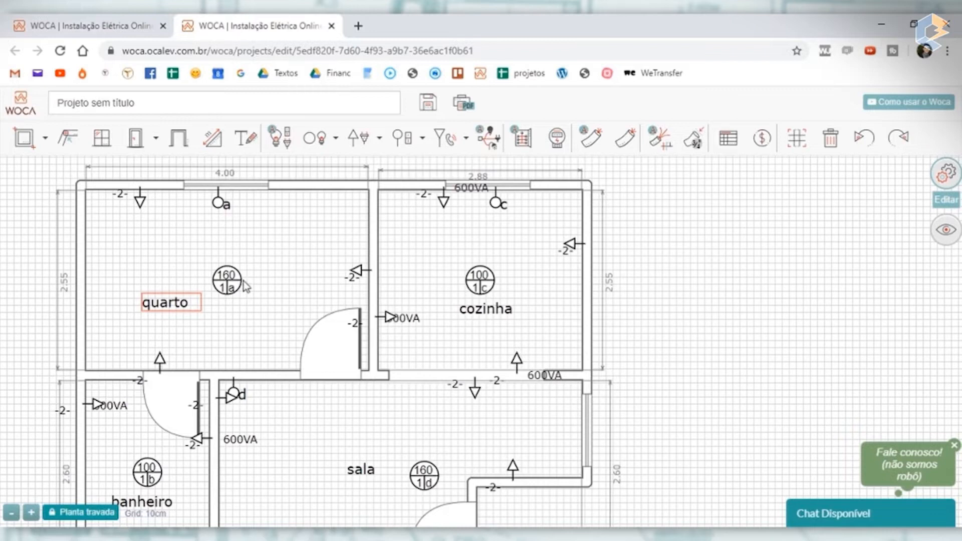
{"action": "scroll", "coordinate": [228, 277], "scroll_direction": "up", "scroll_amount": 5}
{"action": "scroll", "coordinate": [228, 277], "scroll_direction": "down", "scroll_amount": 5}
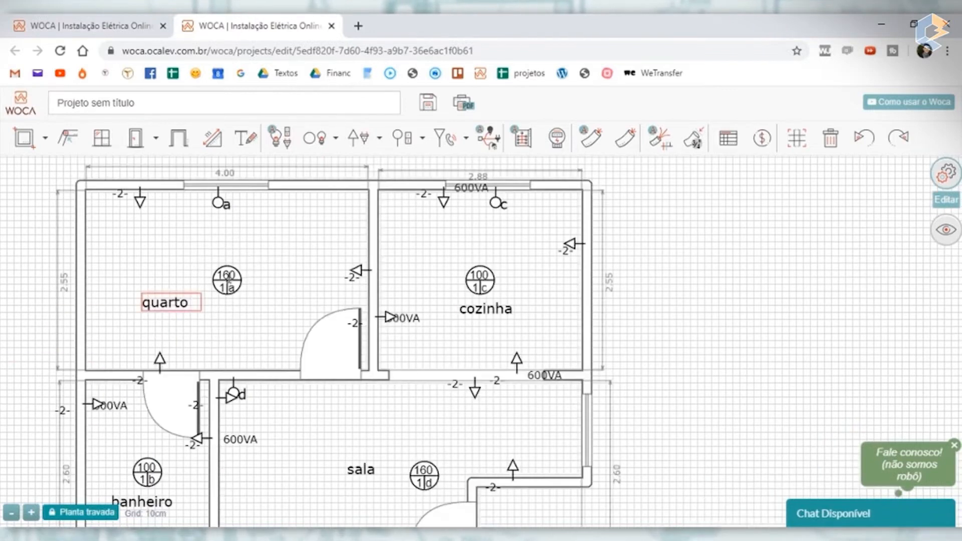
- Move the quarto's switch a onto the lower wall beside the sala door and place its letter just above it
{"action": "left_click", "coordinate": [232, 282]}
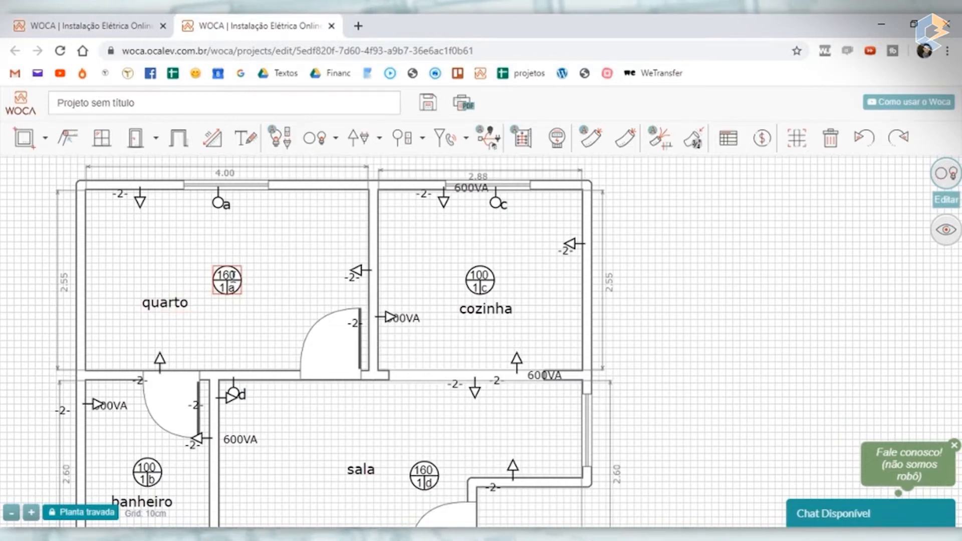
{"action": "scroll", "coordinate": [232, 275], "scroll_direction": "up", "scroll_amount": 3}
{"action": "scroll", "coordinate": [221, 276], "scroll_direction": "down", "scroll_amount": 3}
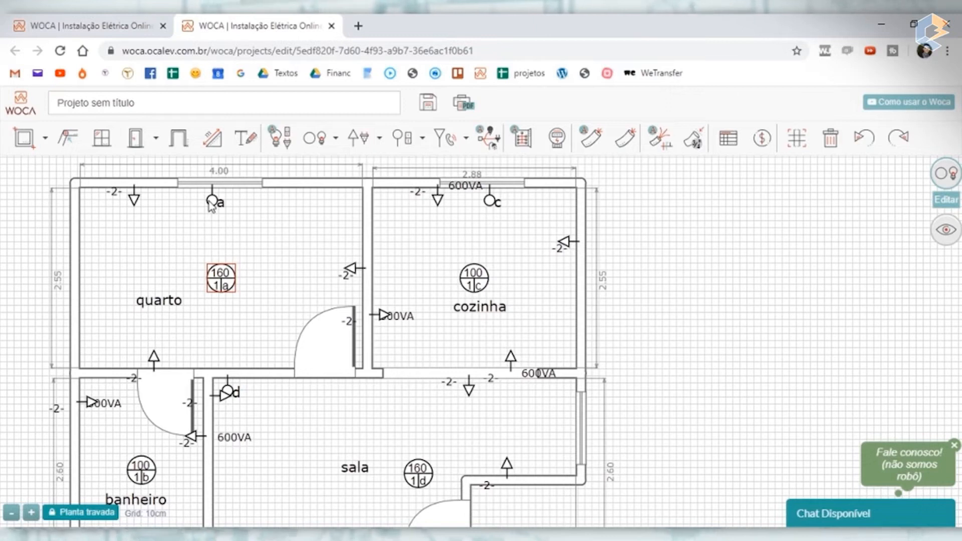
{"action": "left_click_drag", "start_coordinate": [210, 205], "coordinate": [287, 370]}
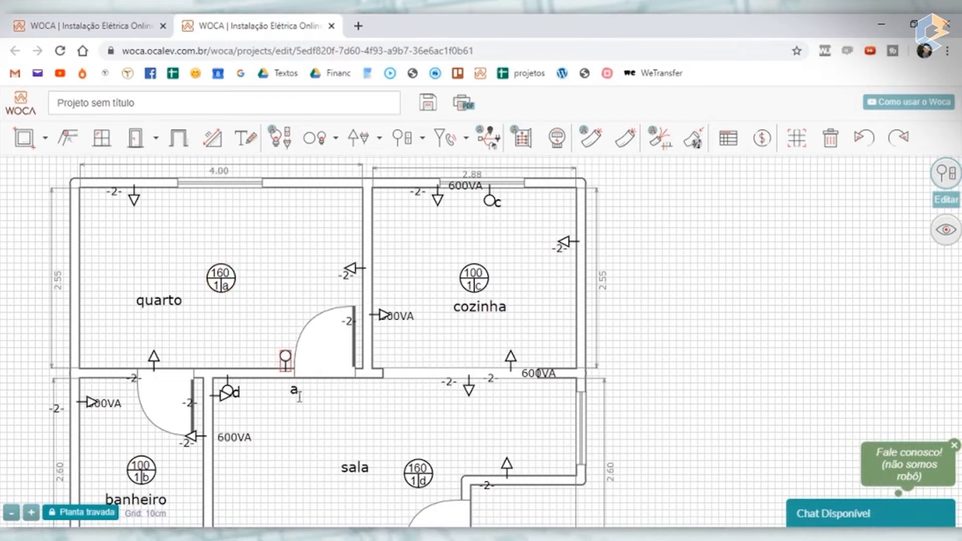
{"action": "left_click_drag", "start_coordinate": [297, 396], "coordinate": [290, 346]}
- Examine the quarto lamp symbol for its power, circuit number and switch letter
{"action": "scroll", "coordinate": [285, 349], "scroll_direction": "up", "scroll_amount": 2}
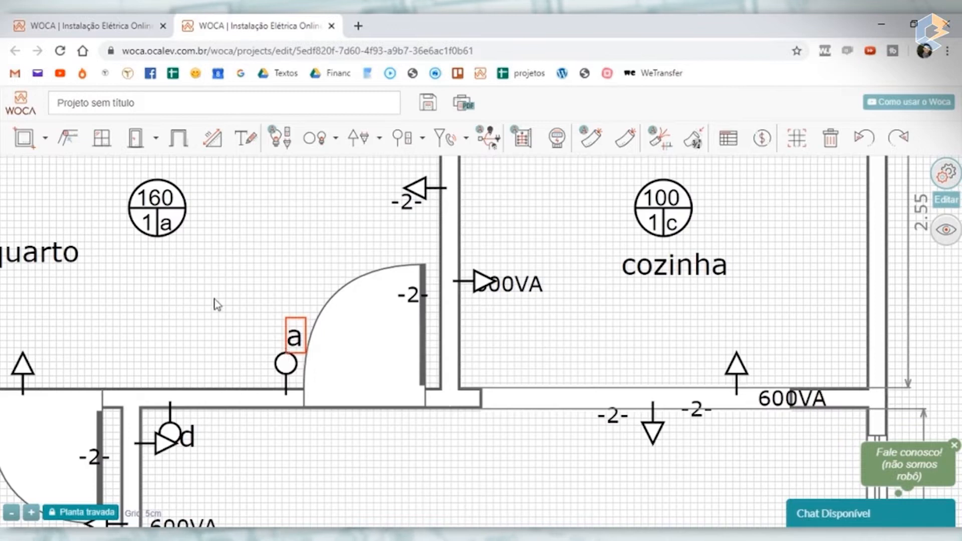
{"action": "left_click_drag", "start_coordinate": [234, 275], "coordinate": [370, 319]}
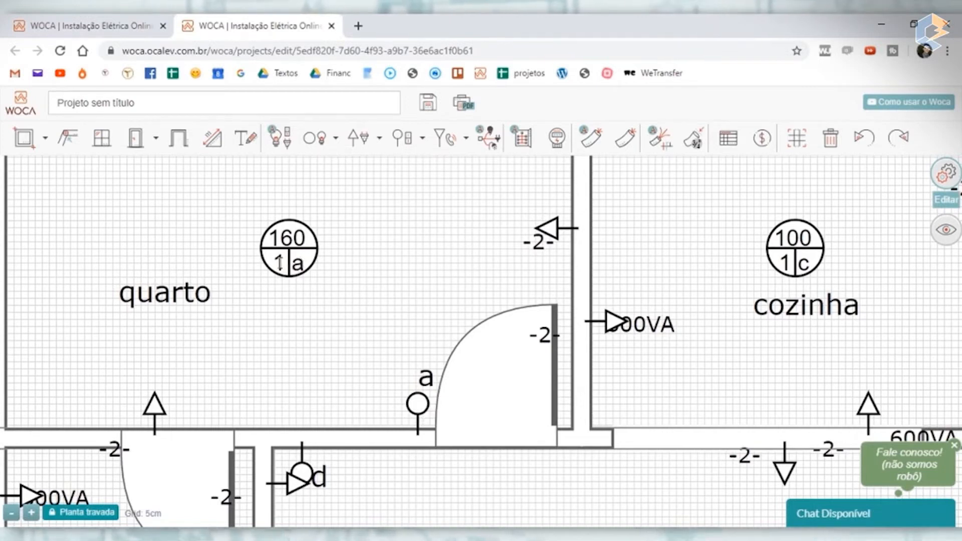
{"action": "left_click_drag", "start_coordinate": [280, 262], "coordinate": [278, 258]}
{"action": "scroll", "coordinate": [278, 258], "scroll_direction": "down", "scroll_amount": 4}
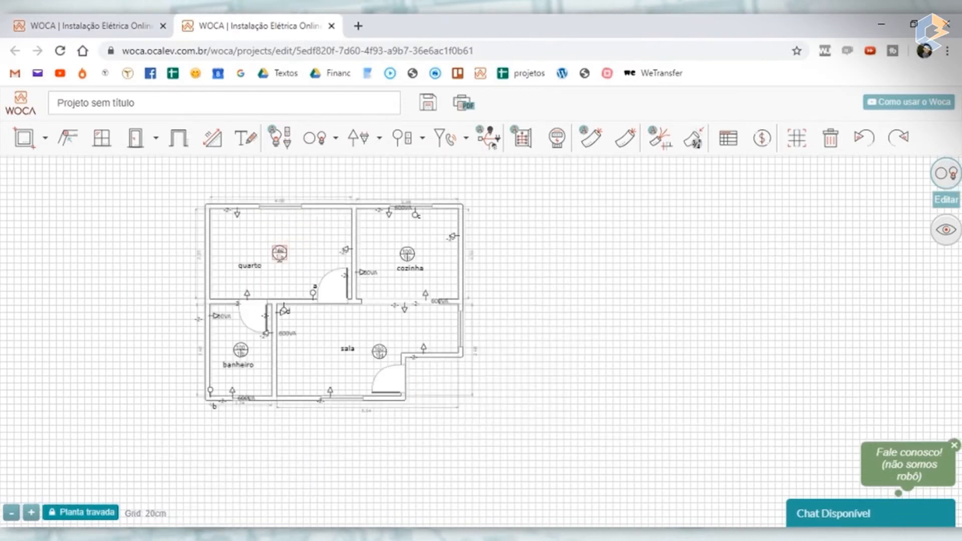
{"action": "scroll", "coordinate": [286, 249], "scroll_direction": "up", "scroll_amount": 2}
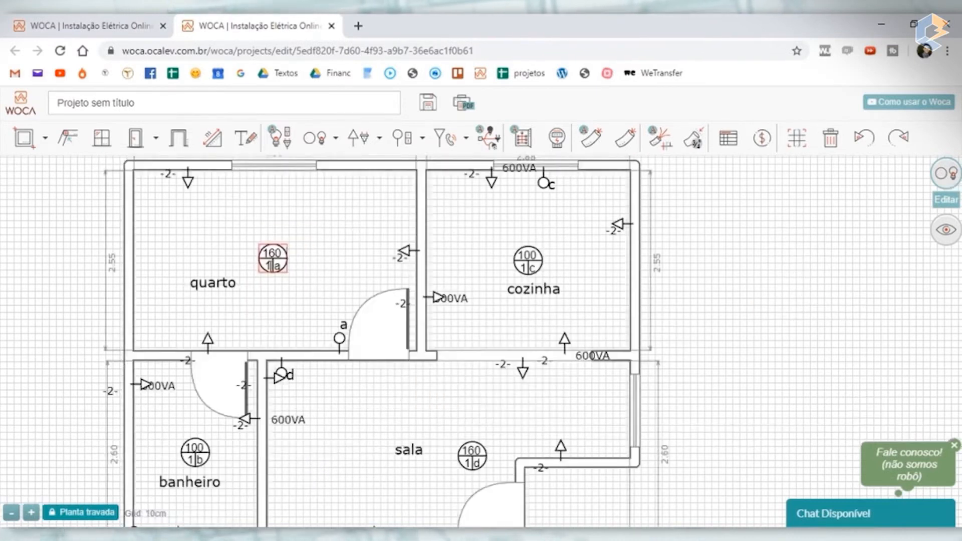
{"action": "scroll", "coordinate": [274, 259], "scroll_direction": "up", "scroll_amount": 2}
{"action": "left_click", "coordinate": [332, 272]}
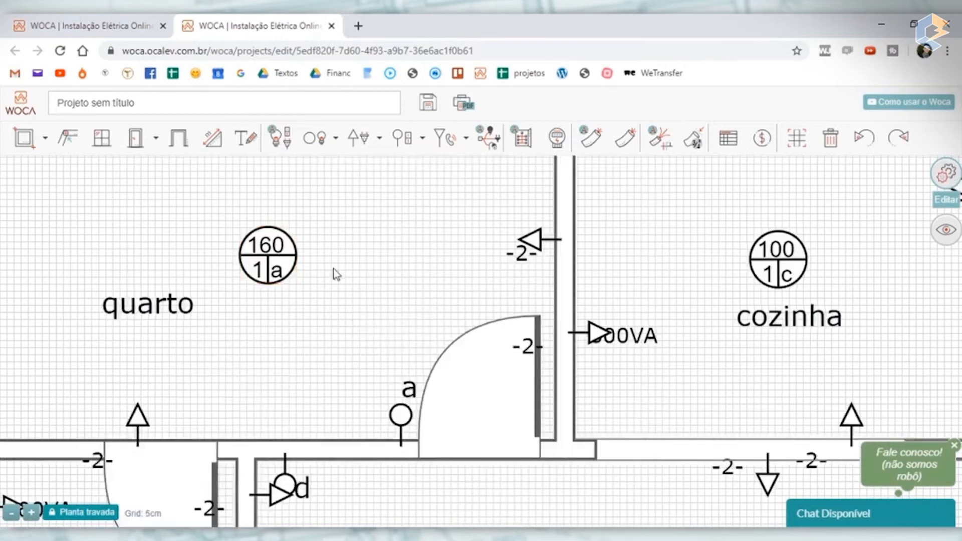
{"action": "scroll", "coordinate": [307, 274], "scroll_direction": "down", "scroll_amount": 2}
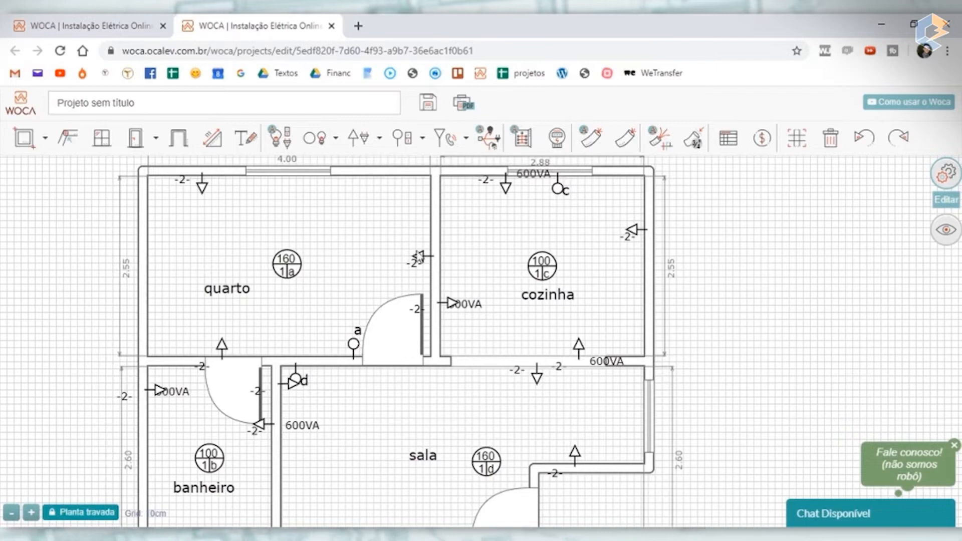
- Move the quarto's side-wall outlet next to switch a, and add a new outlet on the wall shared with the cozinha
{"action": "left_click_drag", "start_coordinate": [423, 259], "coordinate": [339, 351]}
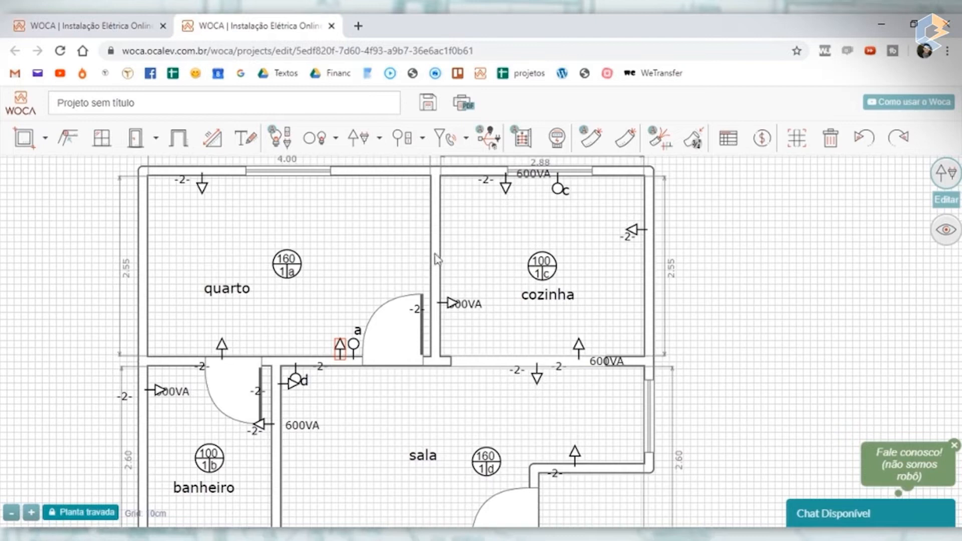
{"action": "left_click", "coordinate": [363, 141]}
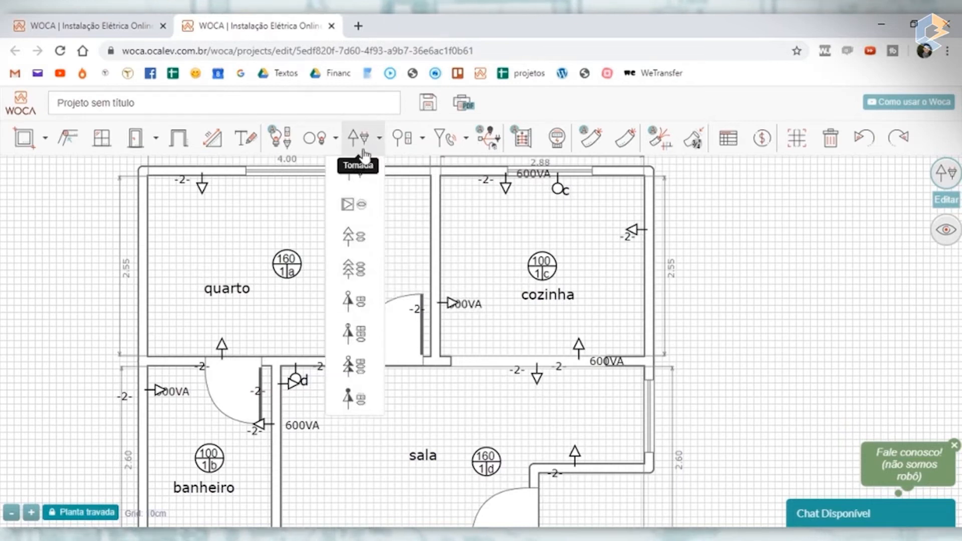
{"action": "left_click", "coordinate": [354, 172]}
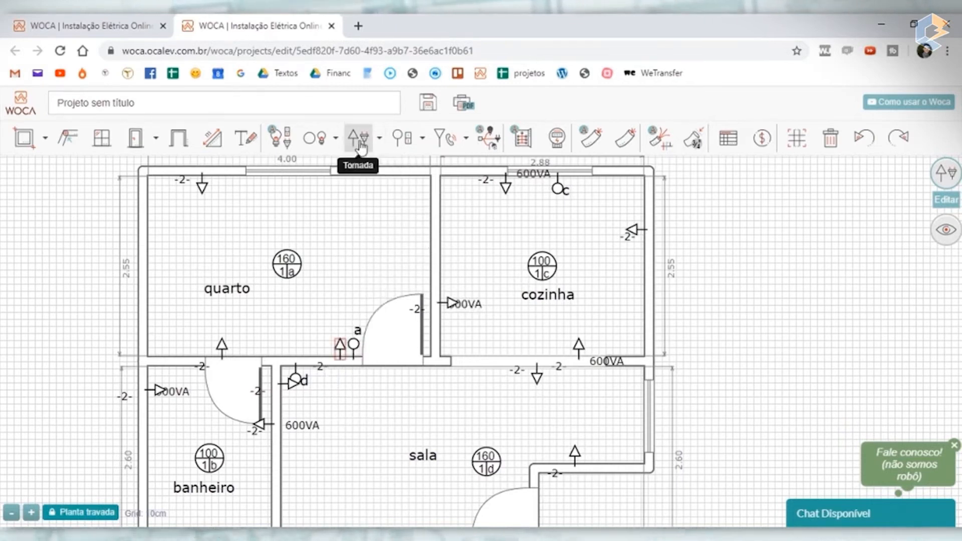
{"action": "left_click", "coordinate": [431, 255]}
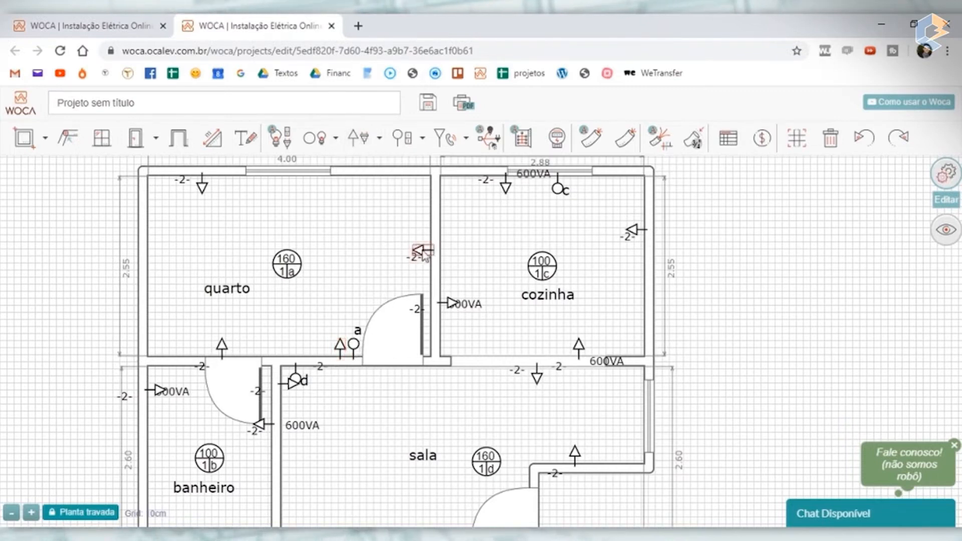
- Set the new quarto outlet's height to Média and its type to Uso geral, leave its name blank, and save it
{"action": "left_click", "coordinate": [423, 252]}
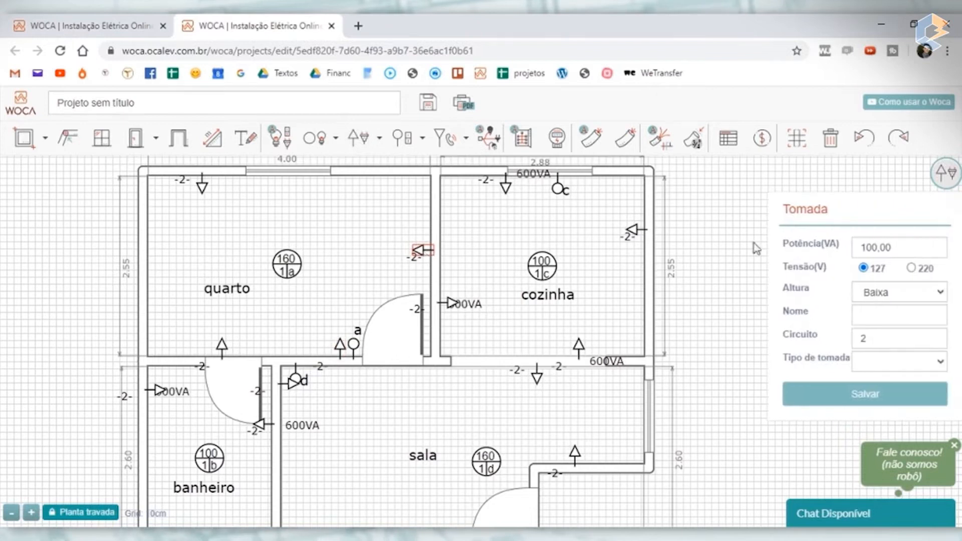
{"action": "left_click", "coordinate": [897, 295]}
{"action": "left_click", "coordinate": [883, 320]}
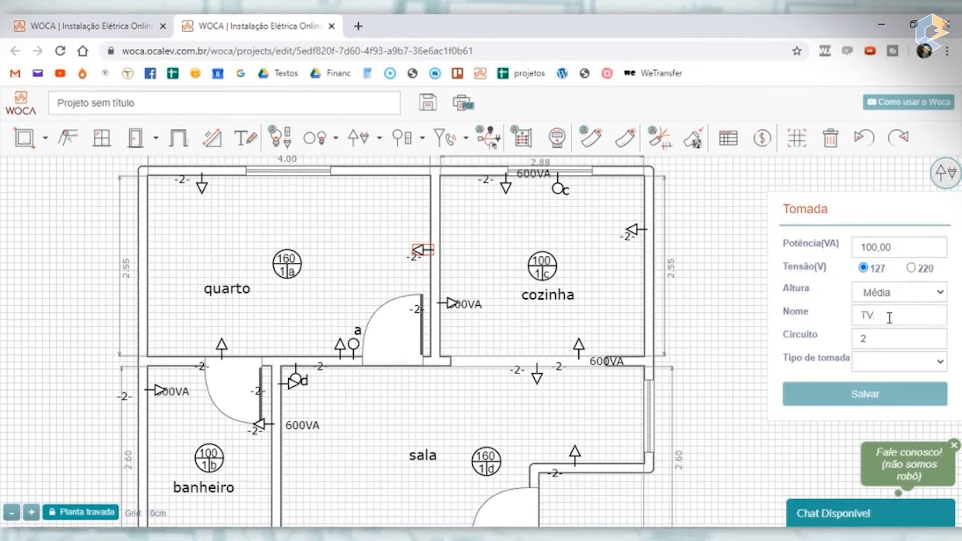
{"action": "key", "text": "BackSpace"}
{"action": "type", "text": "Quarto"}
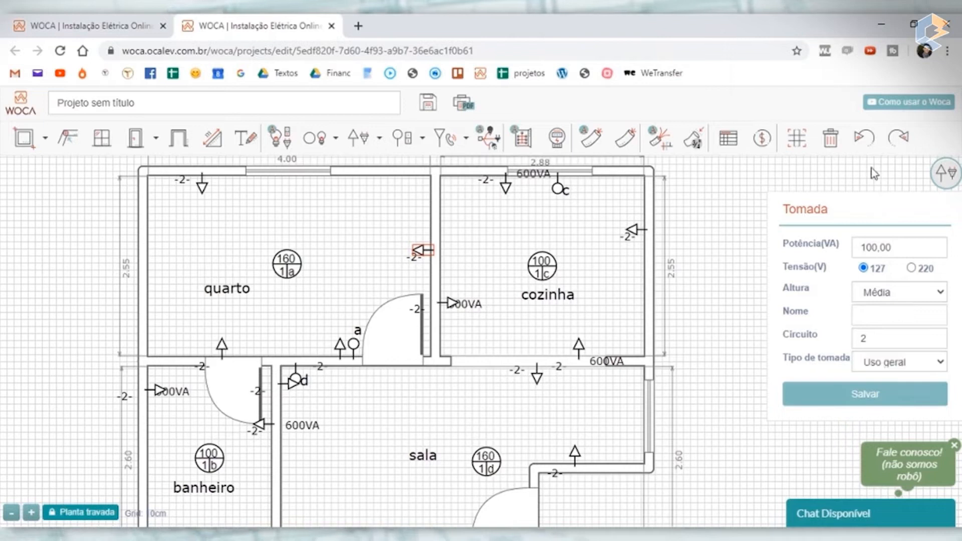
{"action": "left_click", "coordinate": [866, 394]}
- Delete the 100VA text of the new quarto outlet from the drawing
{"action": "scroll", "coordinate": [430, 258], "scroll_direction": "up", "scroll_amount": 3}
{"action": "scroll", "coordinate": [437, 258], "scroll_direction": "down", "scroll_amount": 3}
{"action": "left_click", "coordinate": [473, 255]}
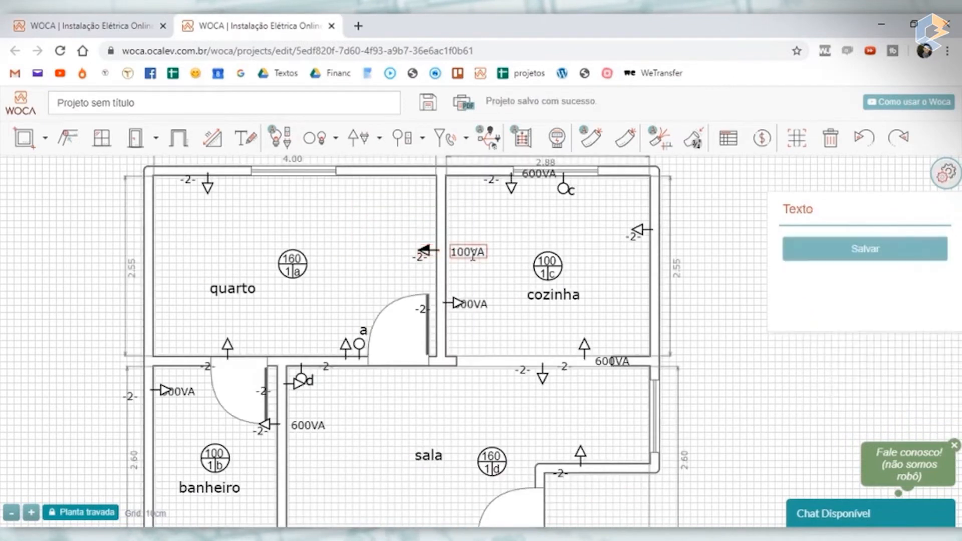
{"action": "key", "text": "Delete"}
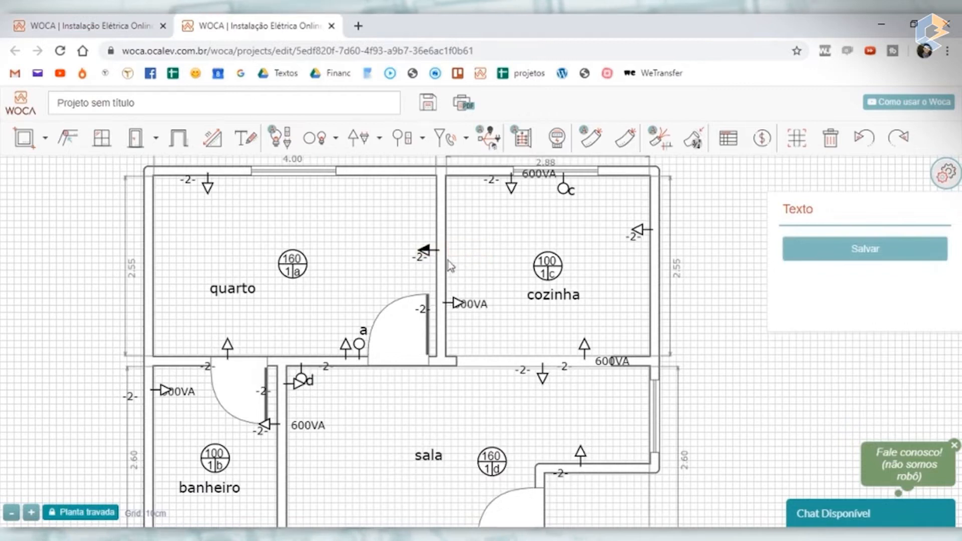
- Move the circuit label of the cozinha's 600VA outlet from the quarto door into the cozinha, and shift the 600VA text clear of the symbol
{"action": "scroll", "coordinate": [431, 263], "scroll_direction": "up", "scroll_amount": 3}
{"action": "scroll", "coordinate": [392, 266], "scroll_direction": "down", "scroll_amount": 3}
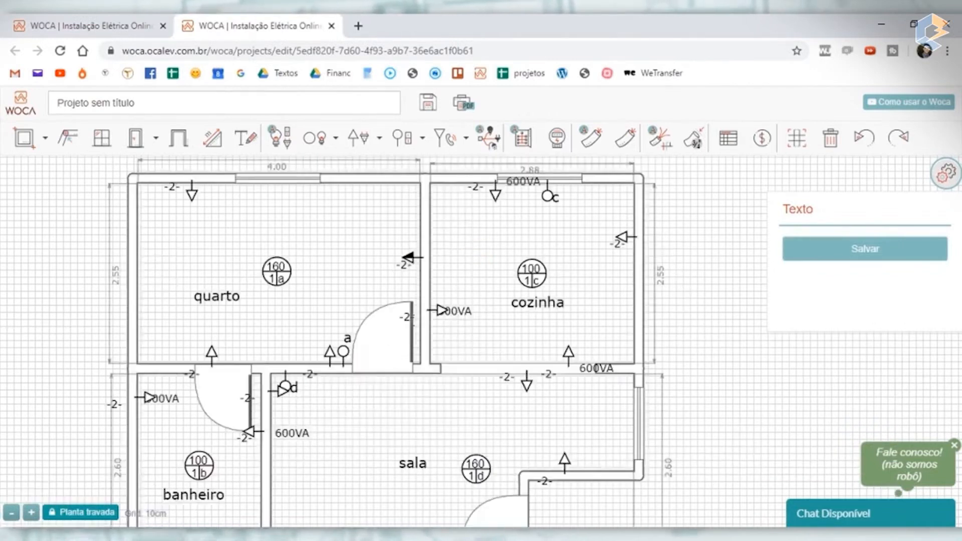
{"action": "scroll", "coordinate": [411, 320], "scroll_direction": "up", "scroll_amount": 3}
{"action": "left_click_drag", "start_coordinate": [424, 323], "coordinate": [520, 342]}
{"action": "left_click", "coordinate": [506, 303]}
{"action": "left_click_drag", "start_coordinate": [506, 303], "coordinate": [519, 297]}
{"action": "scroll", "coordinate": [359, 262], "scroll_direction": "down", "scroll_amount": 3}
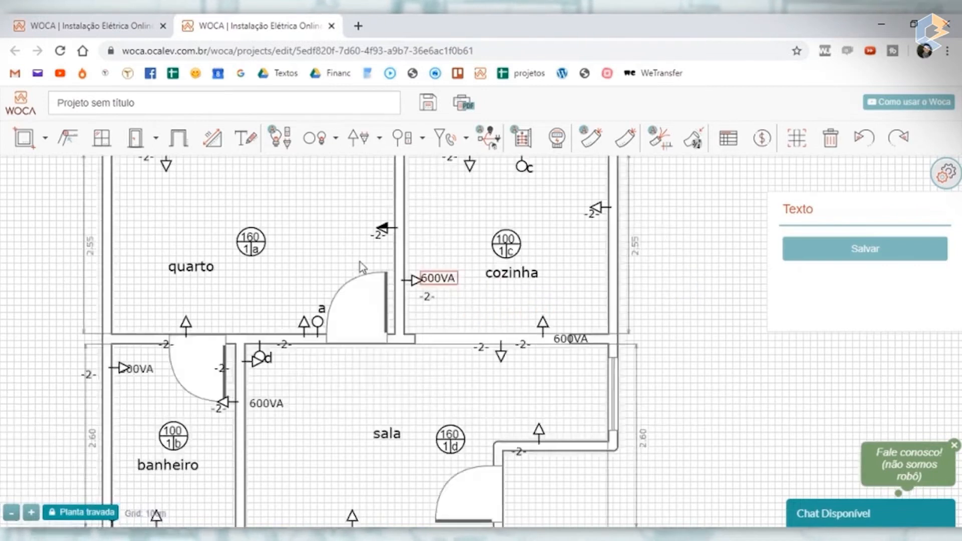
- Move the quarto's medium-height outlet slightly up along the wall shared with the cozinha
{"action": "left_click", "coordinate": [308, 329]}
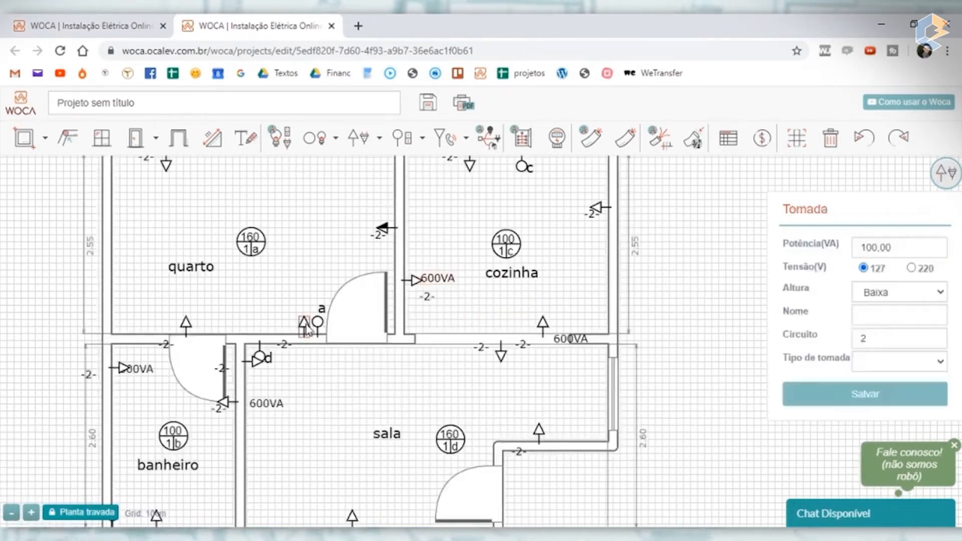
{"action": "scroll", "coordinate": [394, 240], "scroll_direction": "up", "scroll_amount": 5}
{"action": "scroll", "coordinate": [392, 239], "scroll_direction": "down", "scroll_amount": 5}
{"action": "scroll", "coordinate": [393, 239], "scroll_direction": "up", "scroll_amount": 4}
{"action": "left_click_drag", "start_coordinate": [399, 238], "coordinate": [400, 210]}
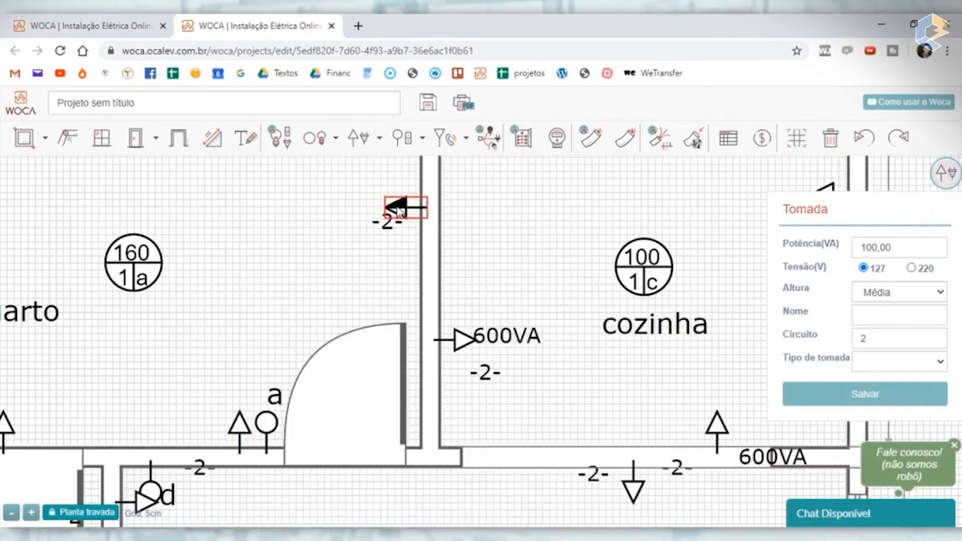
{"action": "scroll", "coordinate": [400, 210], "scroll_direction": "down", "scroll_amount": 5}
{"action": "scroll", "coordinate": [401, 215], "scroll_direction": "up", "scroll_amount": 5}
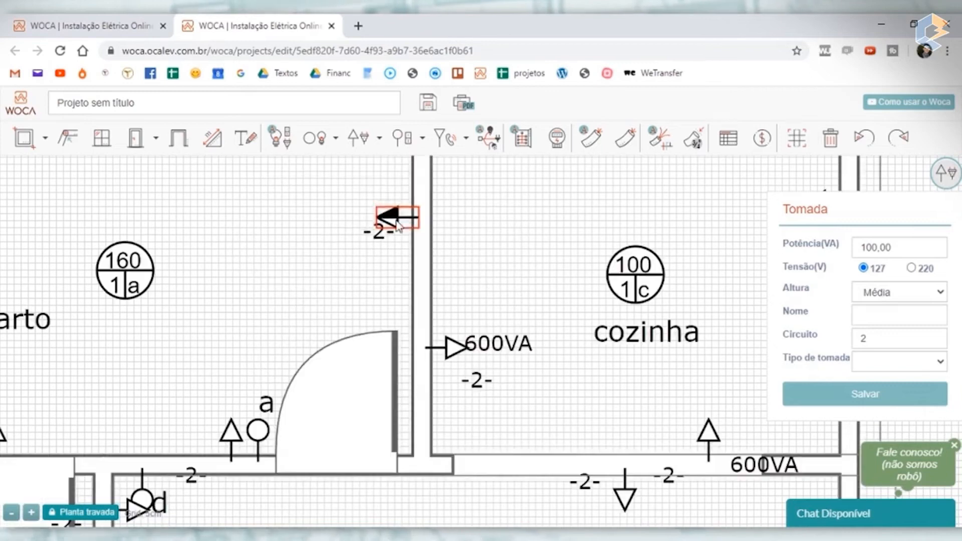
{"action": "scroll", "coordinate": [338, 261], "scroll_direction": "down", "scroll_amount": 5}
{"action": "scroll", "coordinate": [260, 282], "scroll_direction": "up", "scroll_amount": 3}
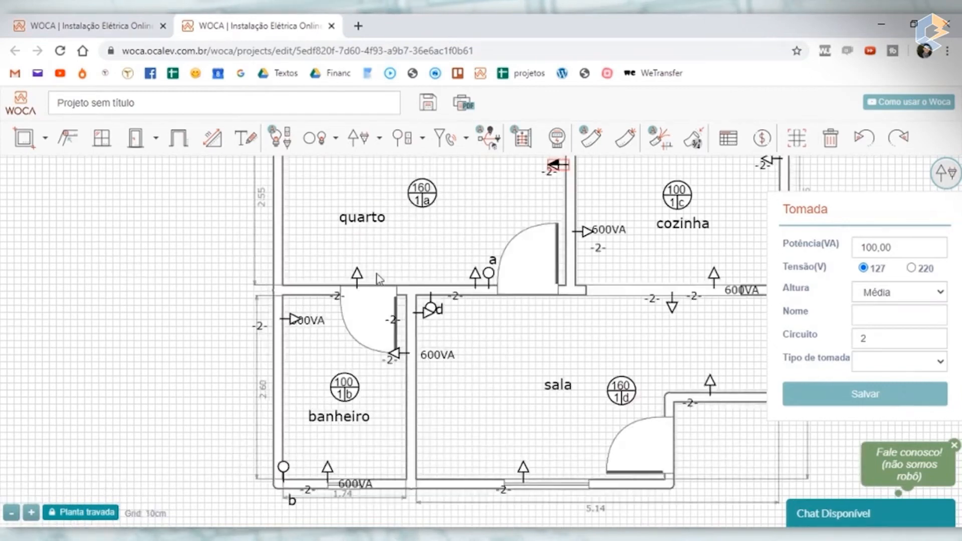
- Shift the quarto outlet near the banheiro door away from the doorway, and place both lower-wall outlets' circuit labels beside their symbols inside the quarto
{"action": "left_click_drag", "start_coordinate": [362, 283], "coordinate": [319, 268]}
{"action": "left_click", "coordinate": [307, 296]}
{"action": "left_click", "coordinate": [456, 297]}
{"action": "left_click_drag", "start_coordinate": [457, 296], "coordinate": [464, 266]}
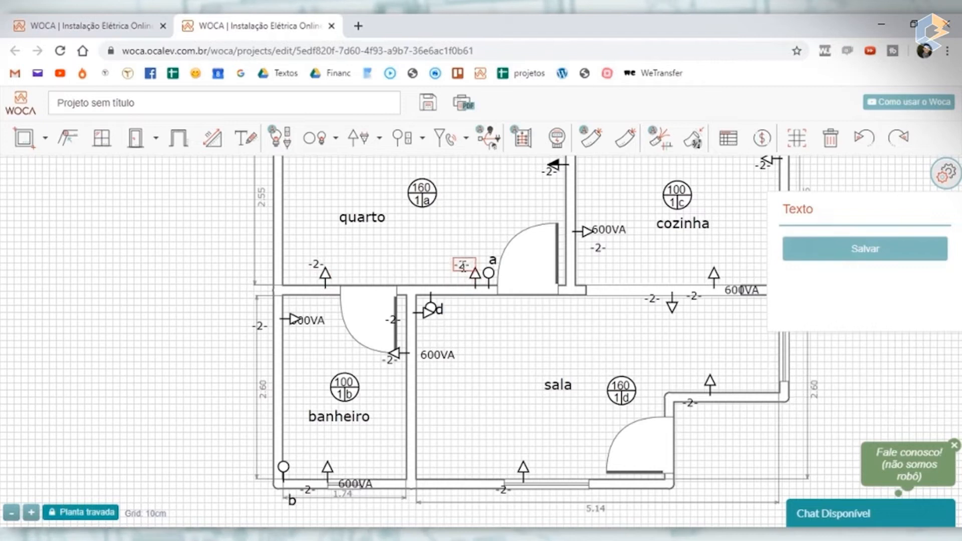
{"action": "left_click", "coordinate": [223, 242]}
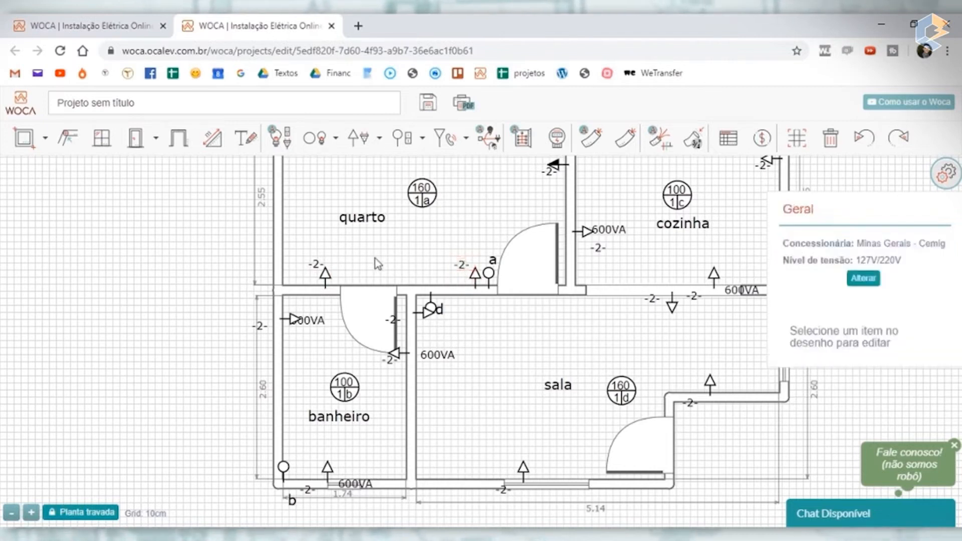
{"action": "scroll", "coordinate": [377, 263], "scroll_direction": "down", "scroll_amount": 3}
{"action": "scroll", "coordinate": [444, 248], "scroll_direction": "up", "scroll_amount": 3}
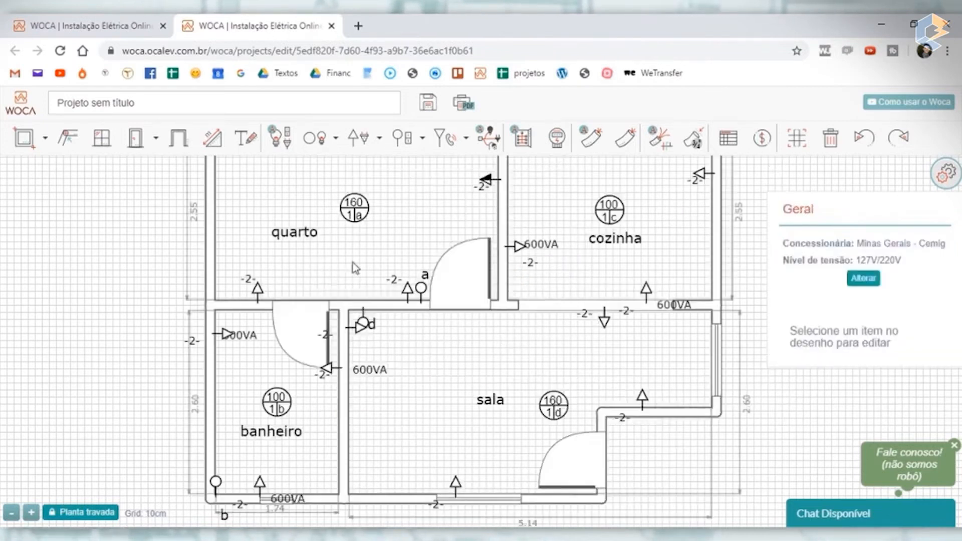
{"action": "scroll", "coordinate": [355, 268], "scroll_direction": "down", "scroll_amount": 3}
{"action": "scroll", "coordinate": [232, 219], "scroll_direction": "up", "scroll_amount": 3}
{"action": "scroll", "coordinate": [232, 219], "scroll_direction": "up", "scroll_amount": 3}
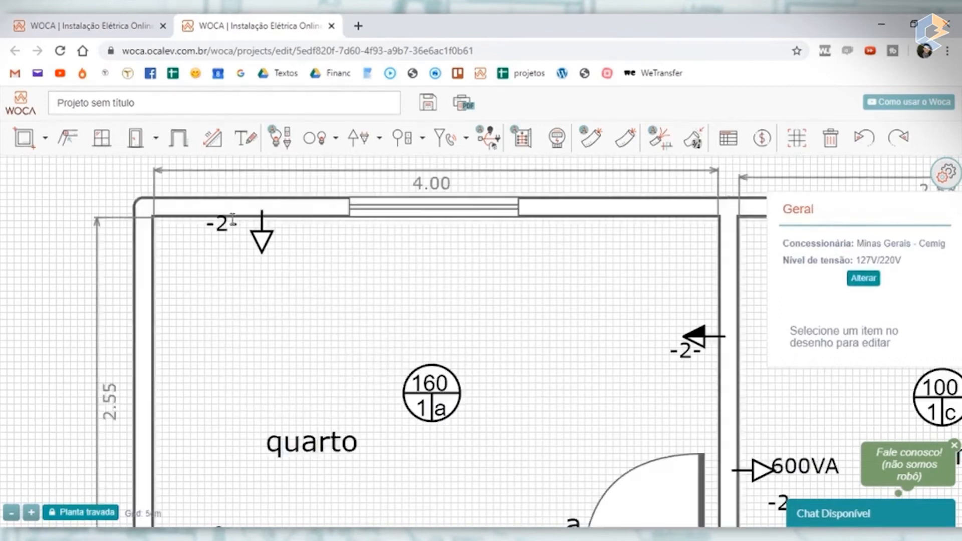
{"action": "scroll", "coordinate": [280, 234], "scroll_direction": "down", "scroll_amount": 3}
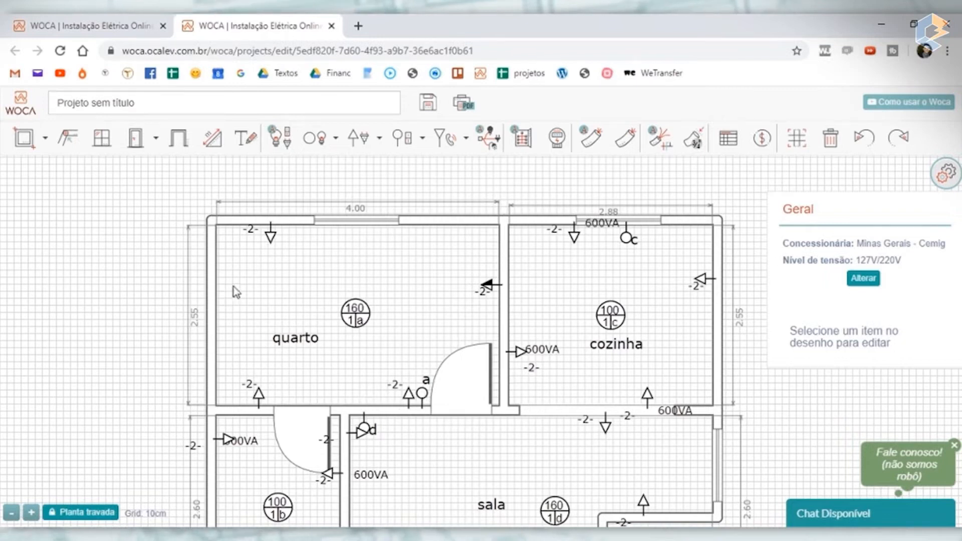
- Move the quarto name up beside its lamp, and relocate the window-wall outlet with its circuit label to the quarto's left outer wall
{"action": "left_click_drag", "start_coordinate": [301, 341], "coordinate": [403, 290]}
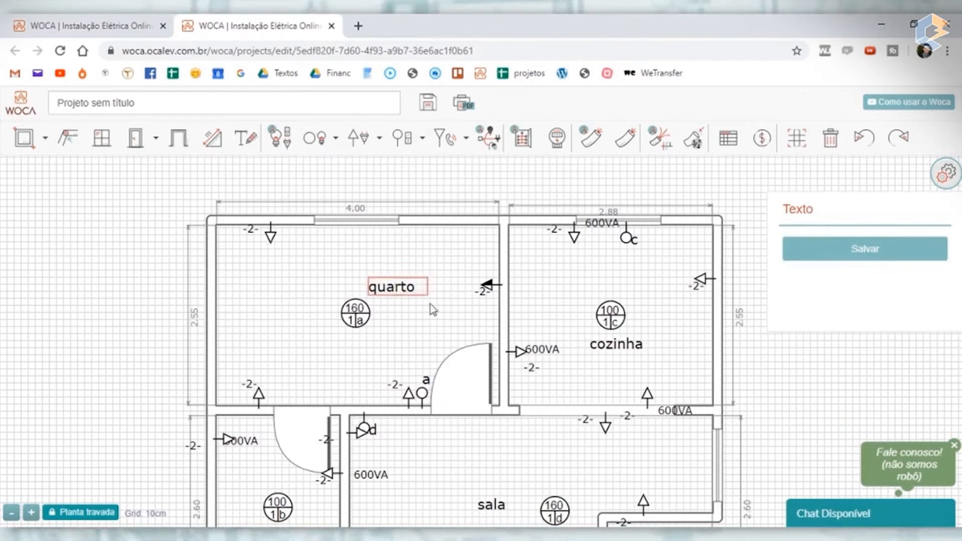
{"action": "left_click_drag", "start_coordinate": [389, 285], "coordinate": [395, 286]}
{"action": "left_click_drag", "start_coordinate": [277, 239], "coordinate": [235, 262]}
{"action": "double_click", "coordinate": [226, 253]}
{"action": "left_click", "coordinate": [264, 274]}
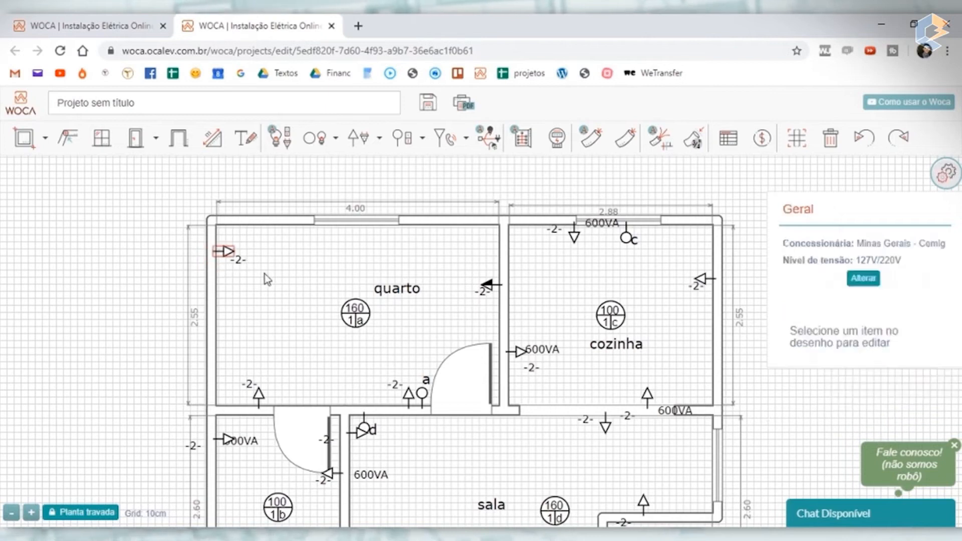
- Slide the relocated outlet down the quarto's left outer wall to near the corner with the banheiro
{"action": "left_click_drag", "start_coordinate": [226, 252], "coordinate": [228, 263]}
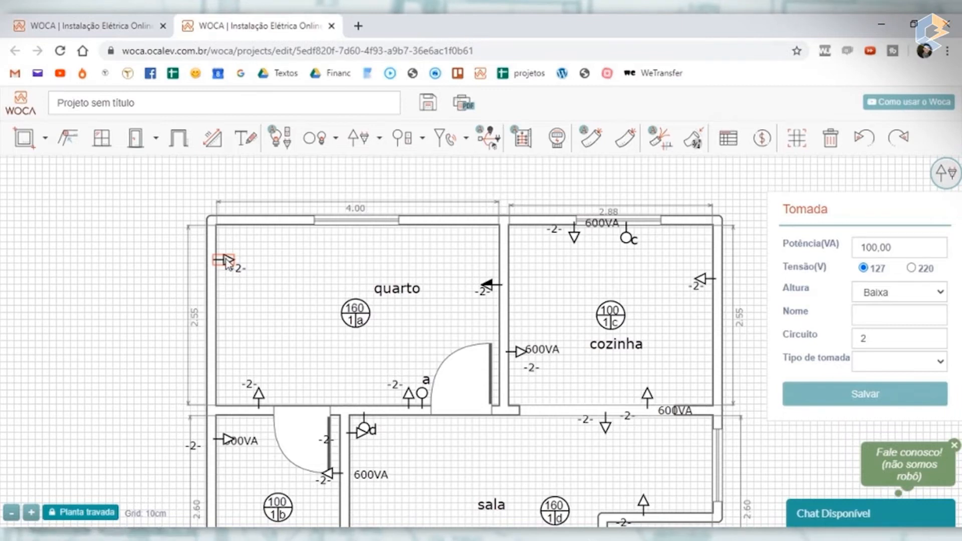
{"action": "left_click_drag", "start_coordinate": [225, 256], "coordinate": [225, 359]}
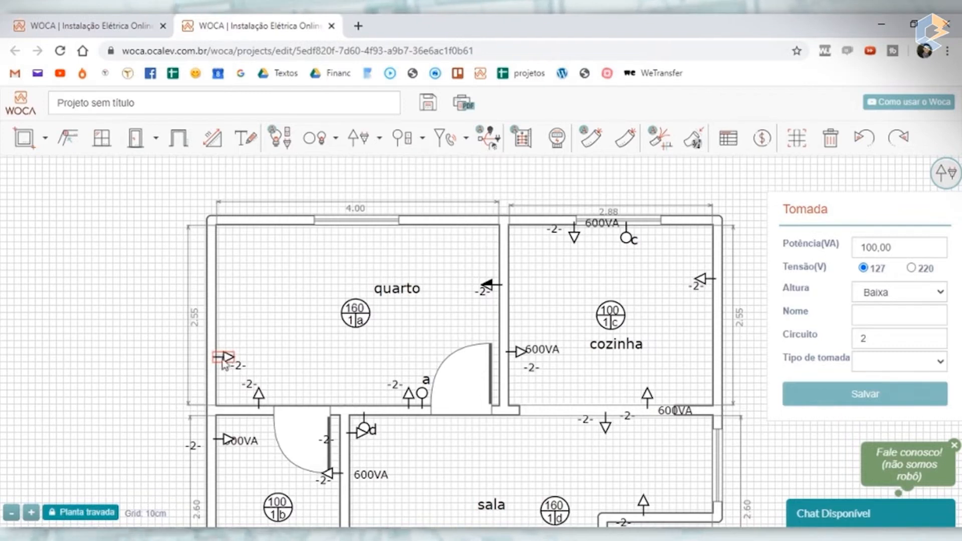
{"action": "left_click_drag", "start_coordinate": [225, 357], "coordinate": [226, 365]}
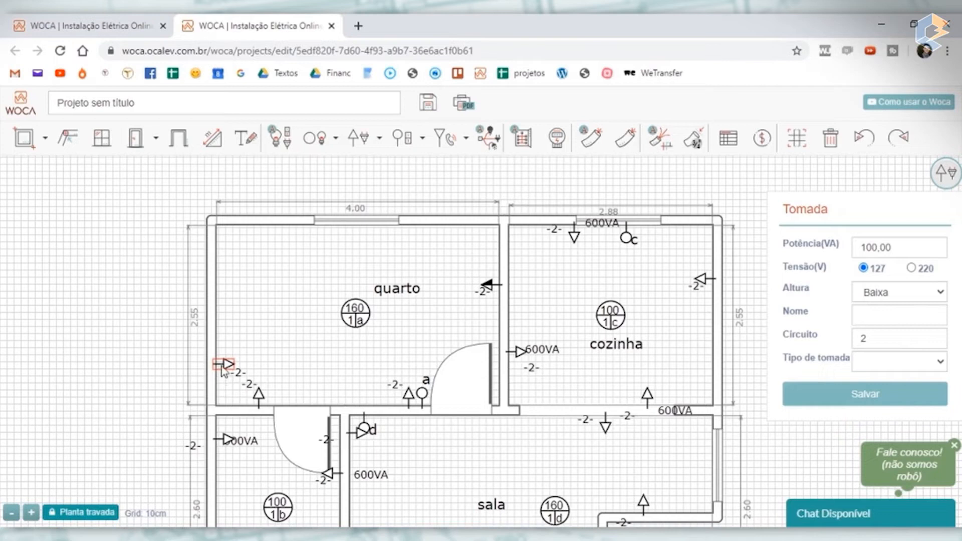
{"action": "left_click_drag", "start_coordinate": [227, 364], "coordinate": [227, 368]}
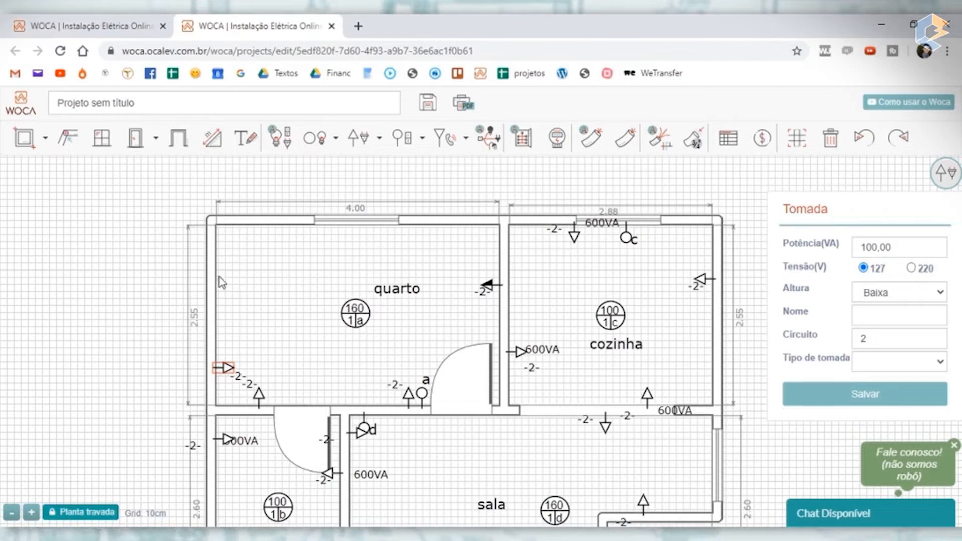
- Place a parallel switch combined with an outlet (Interruptor paralelo conjugado com tomada) on the upper part of the quarto's left outer wall
{"action": "left_click", "coordinate": [358, 139]}
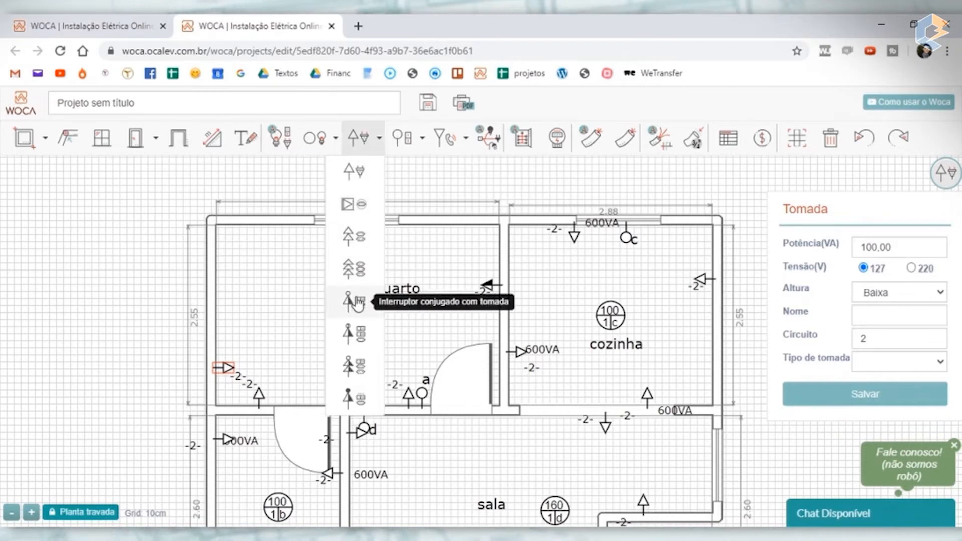
{"action": "left_click", "coordinate": [354, 399]}
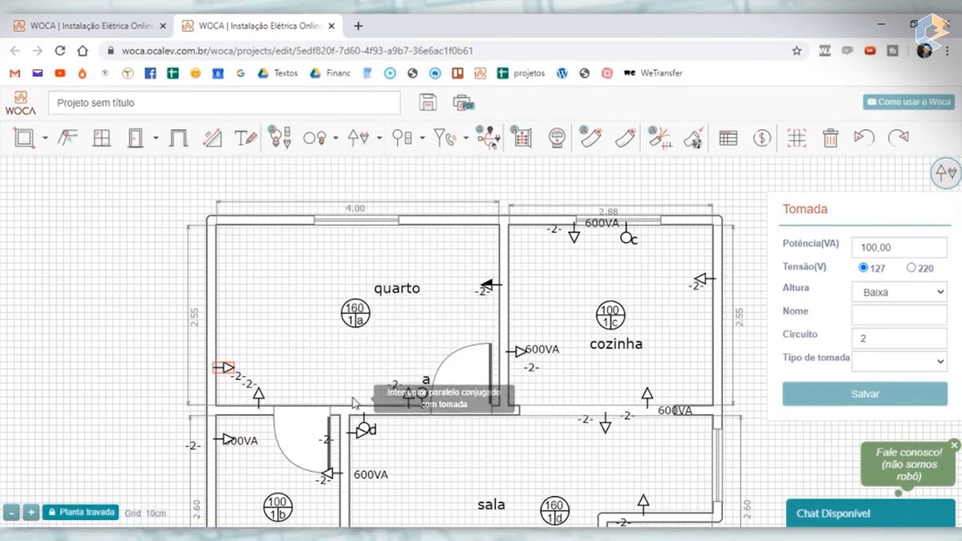
{"action": "left_click", "coordinate": [220, 274]}
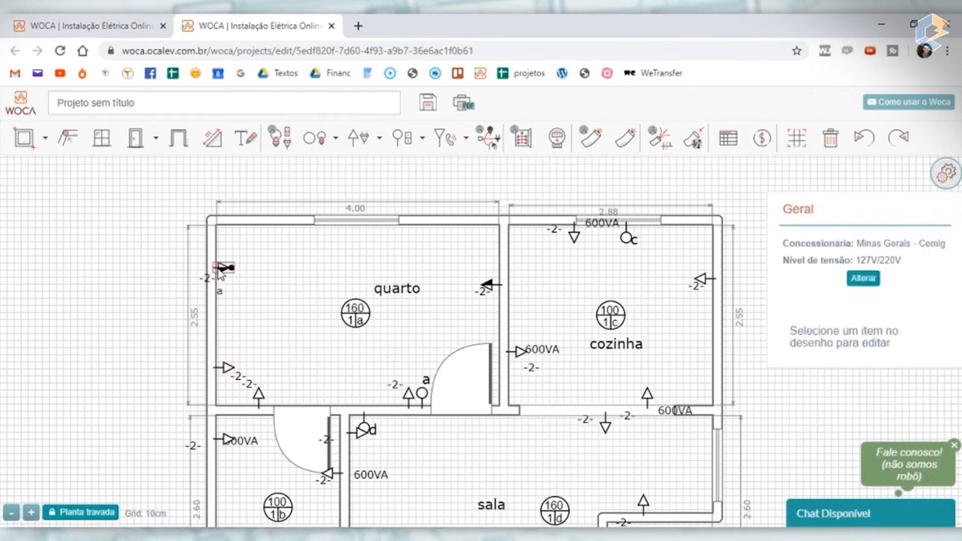
- Set the combined switch-outlet's height to Baixa, save it, and place its circuit label and letter a inside the quarto beside the symbol
{"action": "scroll", "coordinate": [219, 274], "scroll_direction": "up", "scroll_amount": 5}
{"action": "left_click", "coordinate": [227, 255]}
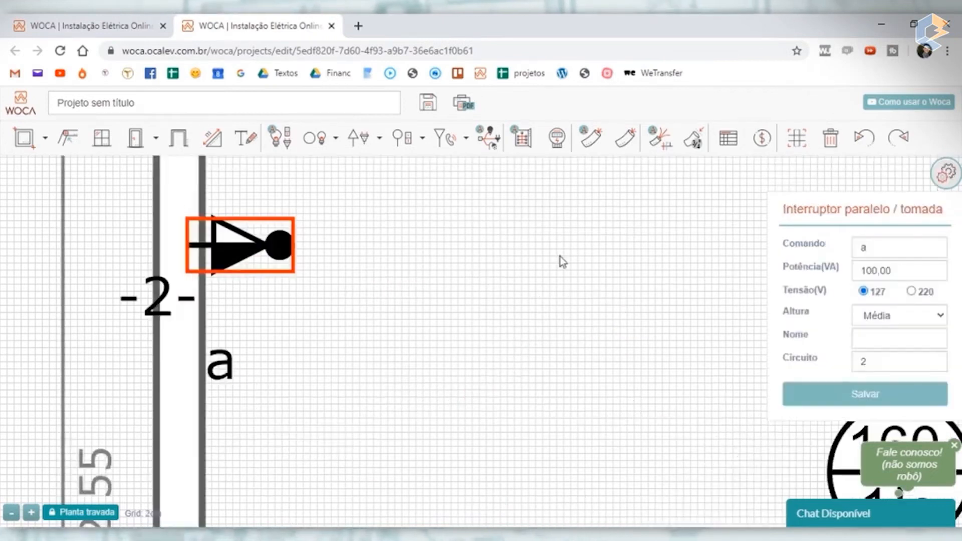
{"action": "left_click", "coordinate": [897, 321]}
{"action": "left_click", "coordinate": [889, 334]}
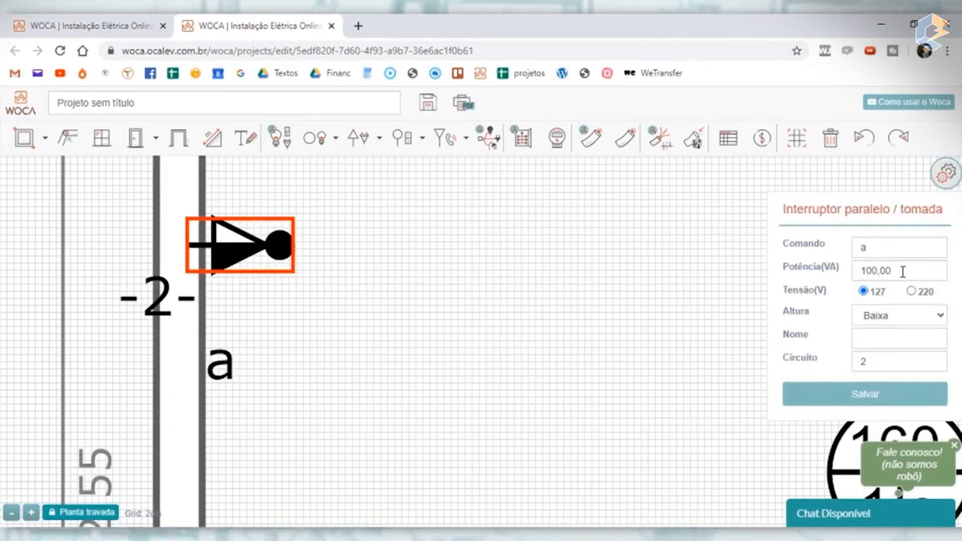
{"action": "left_click", "coordinate": [900, 337]}
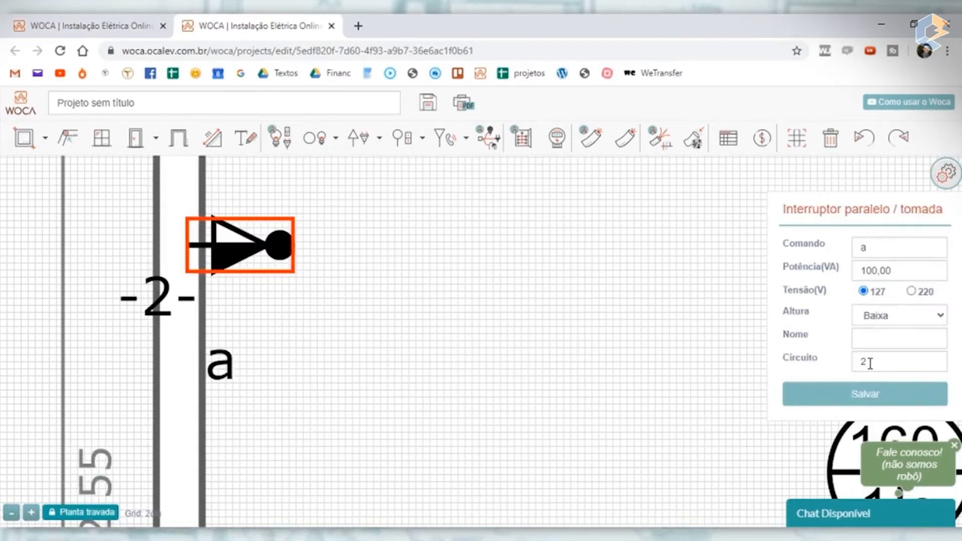
{"action": "left_click", "coordinate": [874, 396]}
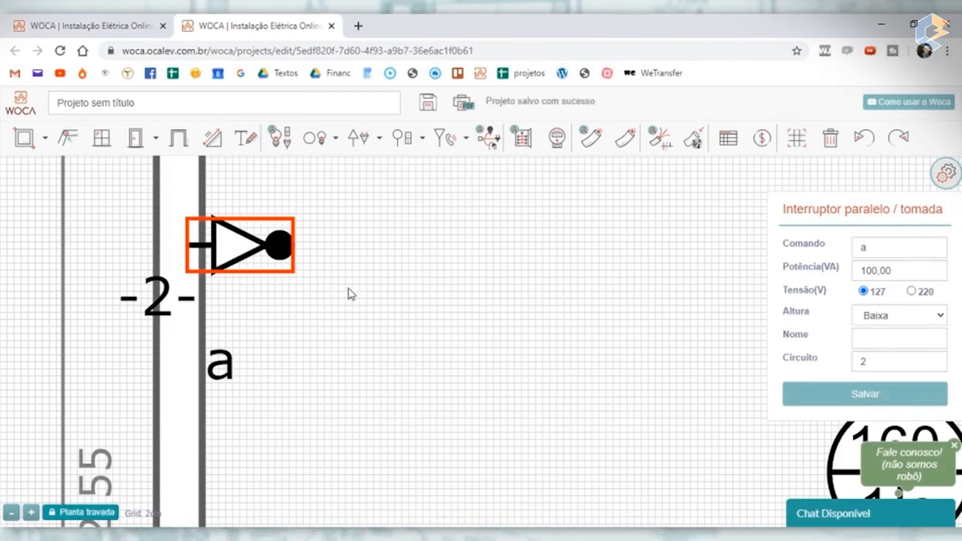
{"action": "left_click_drag", "start_coordinate": [139, 304], "coordinate": [341, 202]}
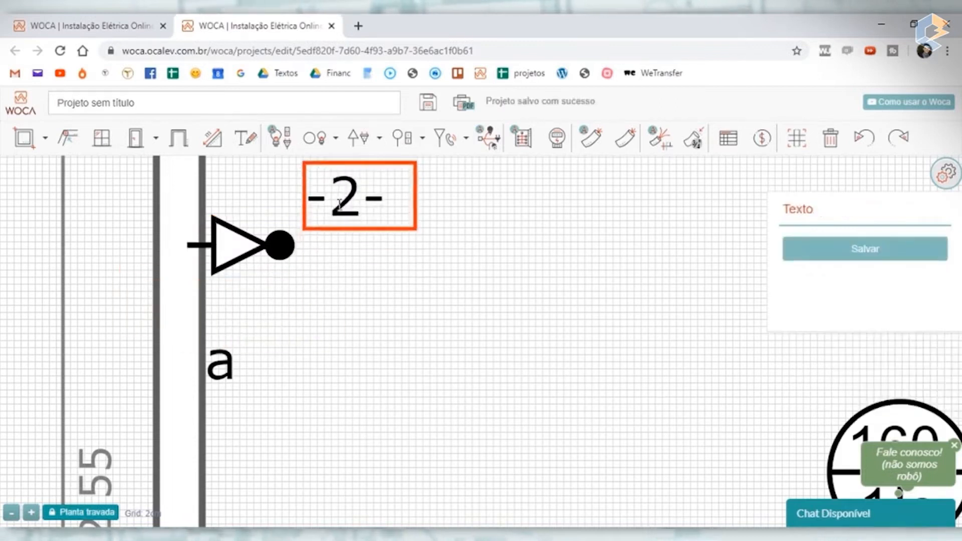
{"action": "left_click_drag", "start_coordinate": [220, 363], "coordinate": [314, 288]}
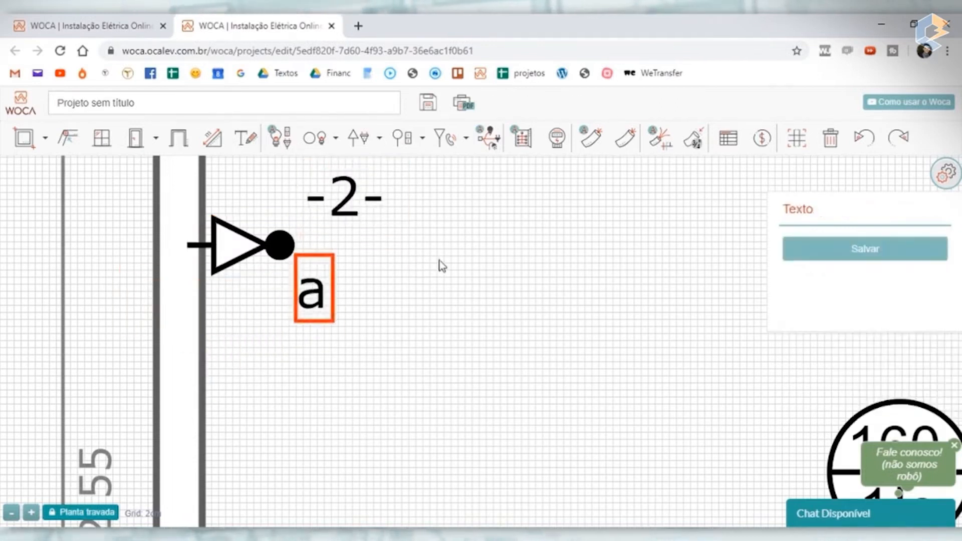
- Delete the quarto's simple switch a beside the entrance door
{"action": "scroll", "coordinate": [442, 266], "scroll_direction": "down", "scroll_amount": 5}
{"action": "left_click", "coordinate": [599, 383]}
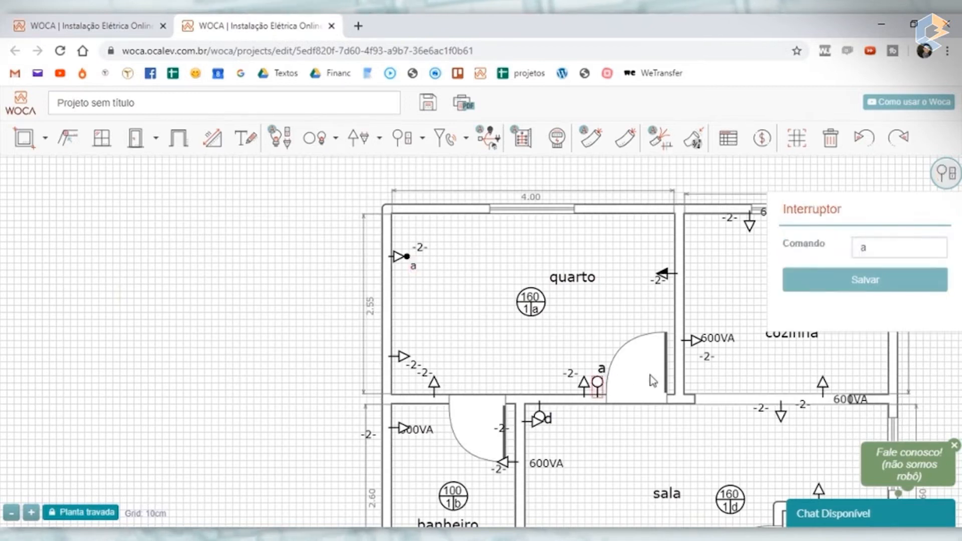
{"action": "key", "text": "Delete"}
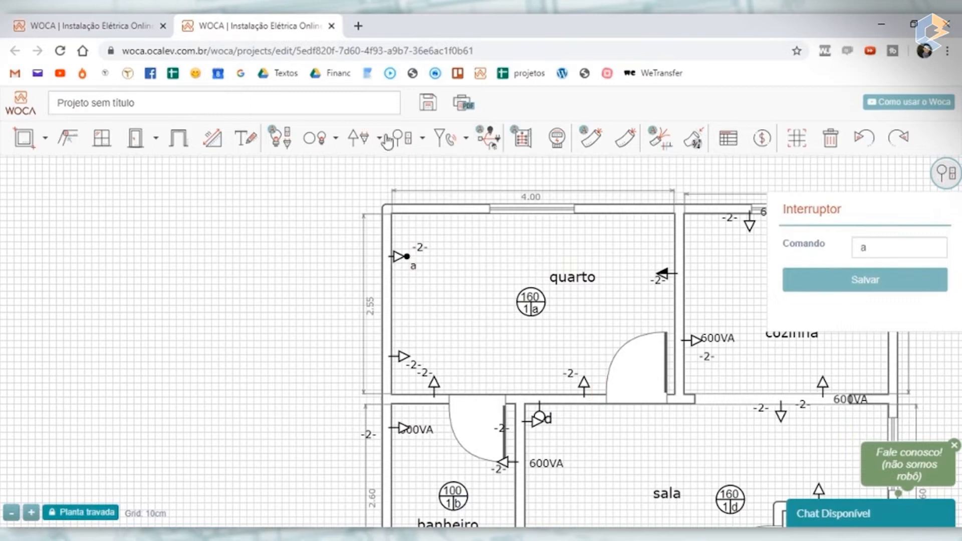
- Place a three-way switch on the quarto's lower wall beside the entrance door and move its letter a above the symbol
{"action": "left_click", "coordinate": [413, 143]}
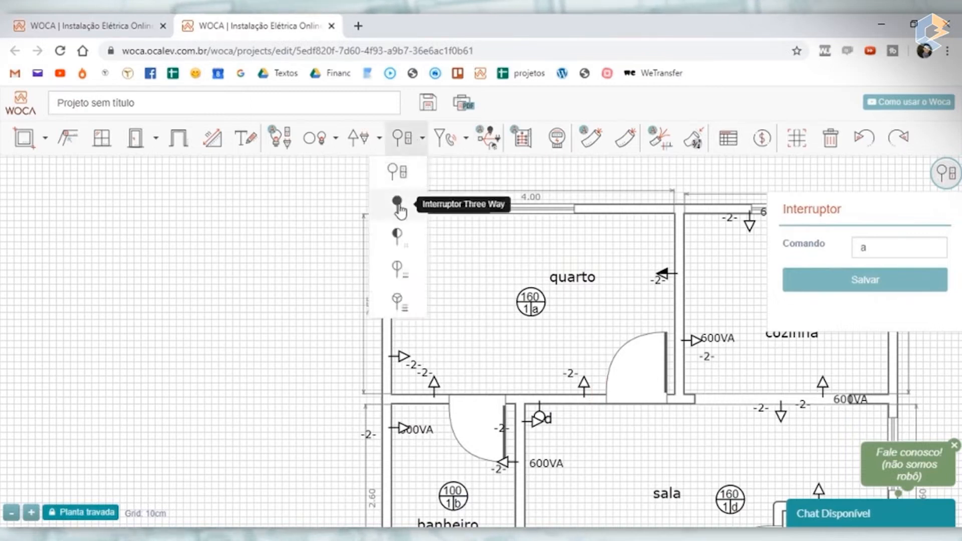
{"action": "left_click", "coordinate": [397, 203]}
{"action": "left_click", "coordinate": [401, 257]}
{"action": "left_click", "coordinate": [601, 399]}
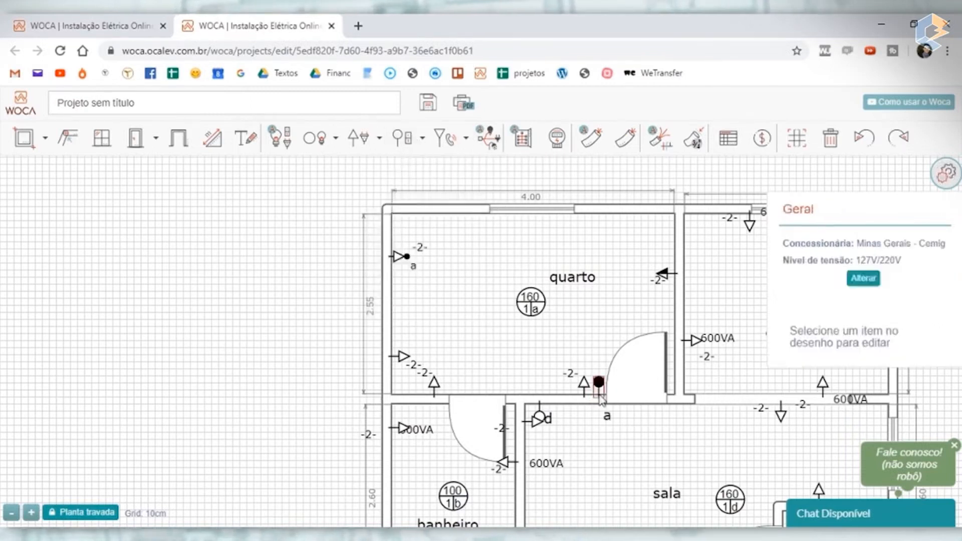
{"action": "left_click", "coordinate": [607, 416]}
{"action": "left_click_drag", "start_coordinate": [608, 416], "coordinate": [596, 370]}
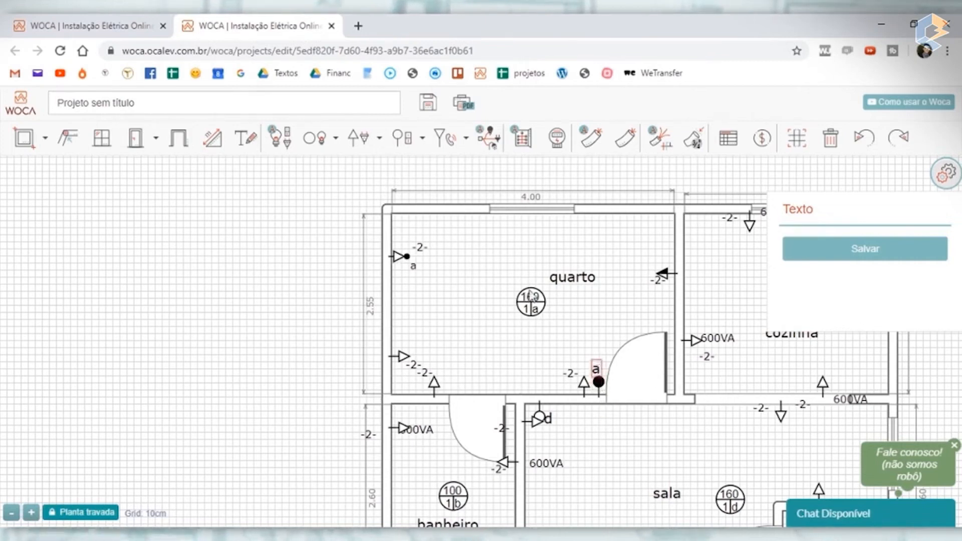
- Set the power of the quarto's lamp to 30 VA and save it
{"action": "left_click", "coordinate": [527, 302]}
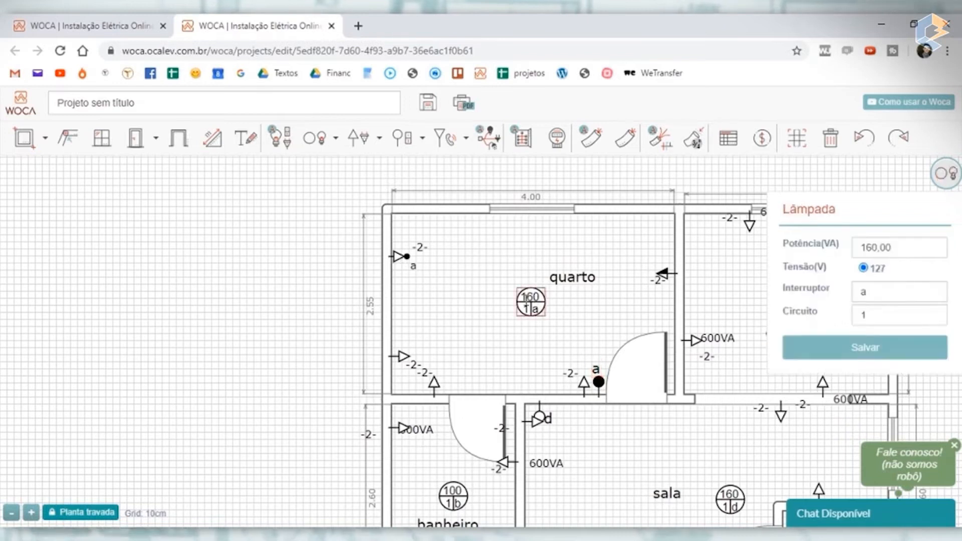
{"action": "left_click_drag", "start_coordinate": [873, 247], "coordinate": [847, 250]}
{"action": "type", "text": "2"}
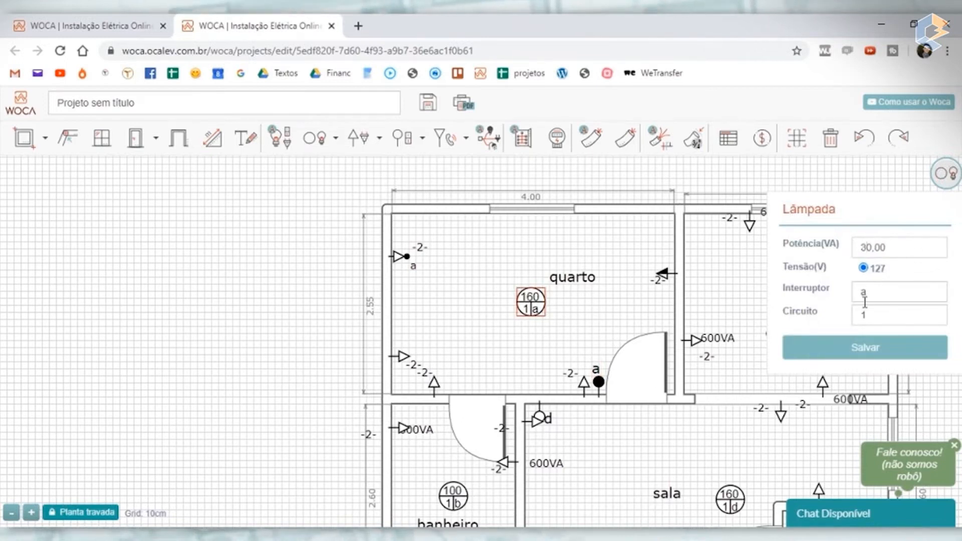
{"action": "left_click", "coordinate": [874, 354]}
{"action": "left_click", "coordinate": [266, 257]}
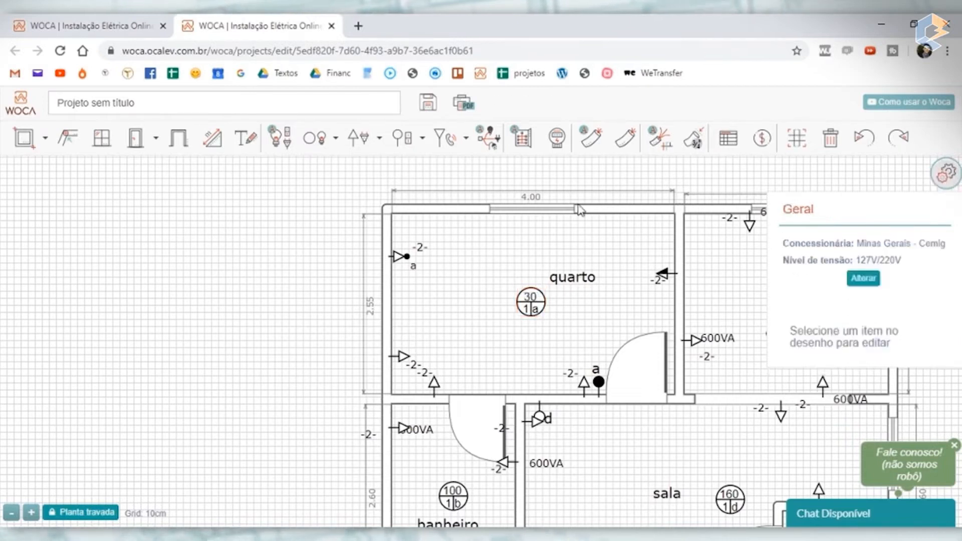
- Move the quarto name higher in the room, and separate the overlapping circuit labels of the two outlets near the banheiro corner
{"action": "left_click_drag", "start_coordinate": [562, 277], "coordinate": [563, 249]}
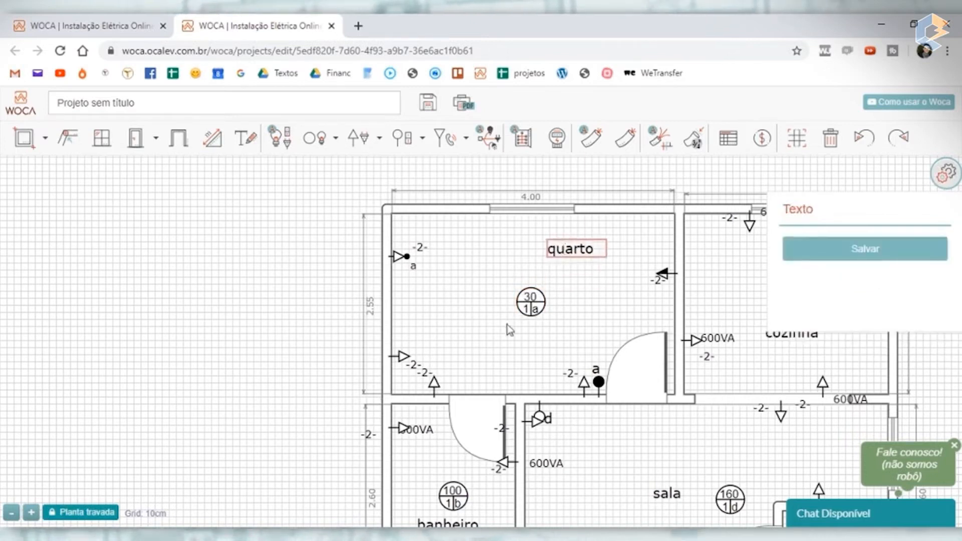
{"action": "left_click", "coordinate": [427, 372]}
{"action": "left_click_drag", "start_coordinate": [438, 372], "coordinate": [416, 340]}
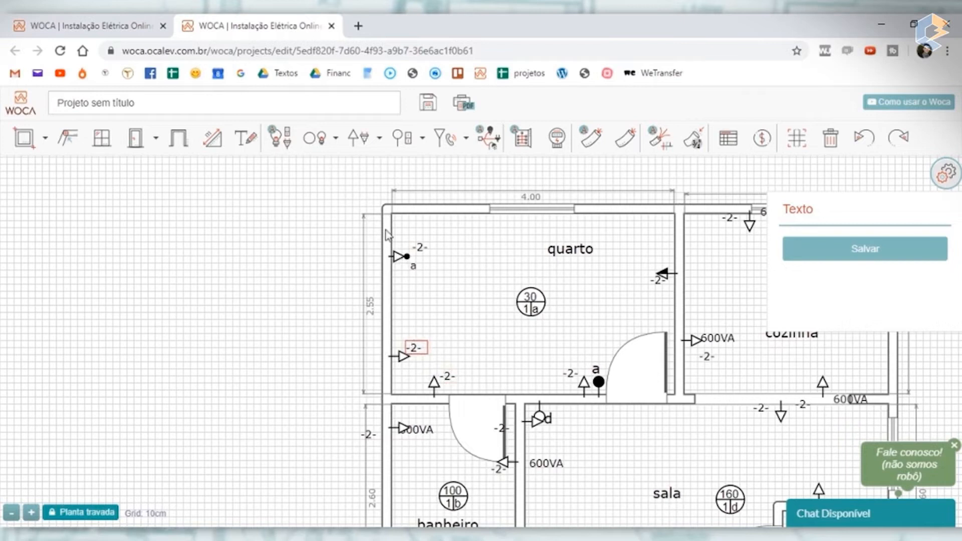
- Nudge the lower outlet on the quarto's left outer wall slightly upward
{"action": "left_click_drag", "start_coordinate": [400, 245], "coordinate": [397, 248]}
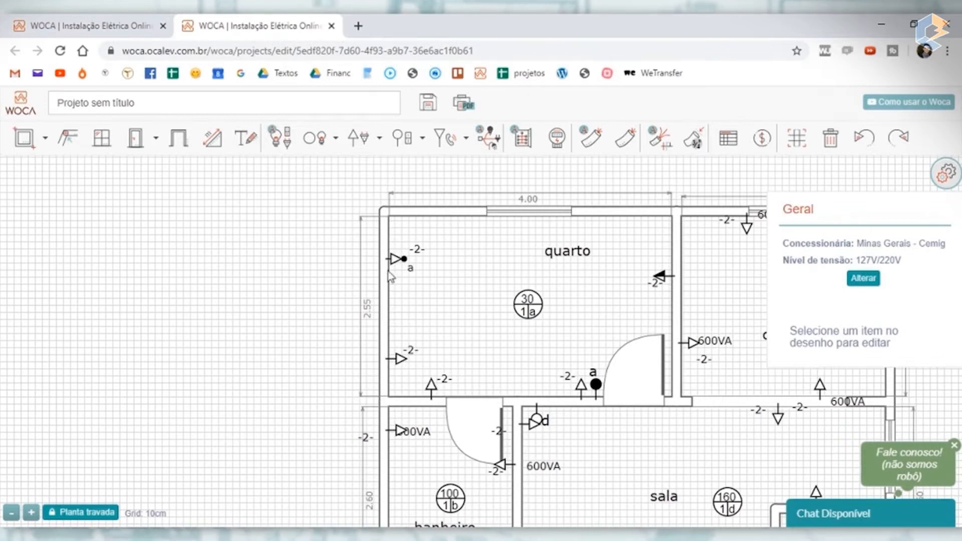
{"action": "scroll", "coordinate": [393, 269], "scroll_direction": "up", "scroll_amount": 2}
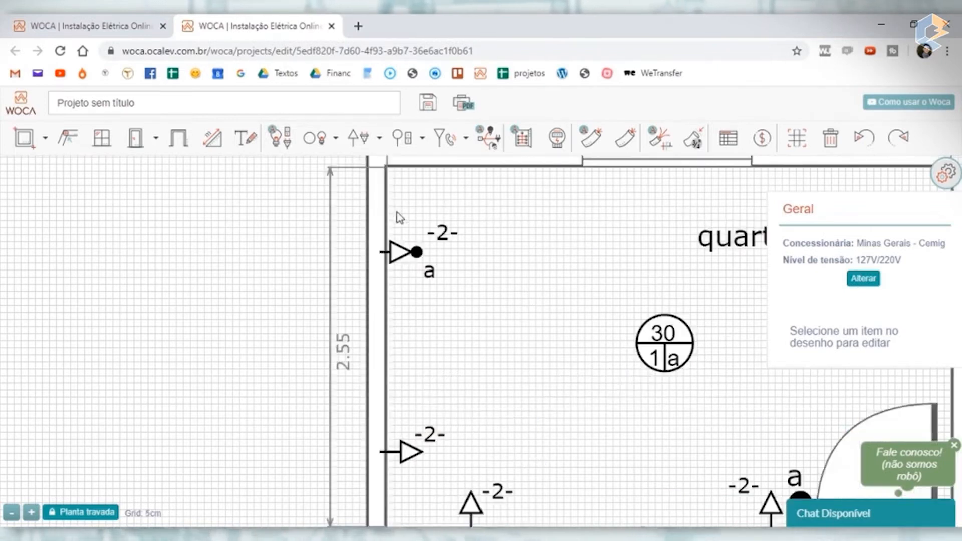
{"action": "scroll", "coordinate": [395, 220], "scroll_direction": "down", "scroll_amount": 2}
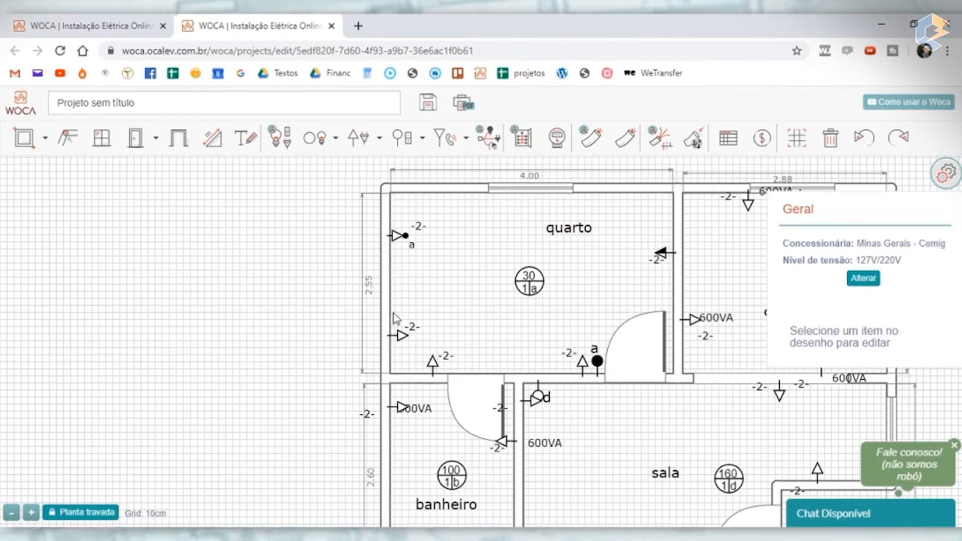
{"action": "left_click", "coordinate": [400, 340]}
{"action": "left_click_drag", "start_coordinate": [401, 344], "coordinate": [400, 339]}
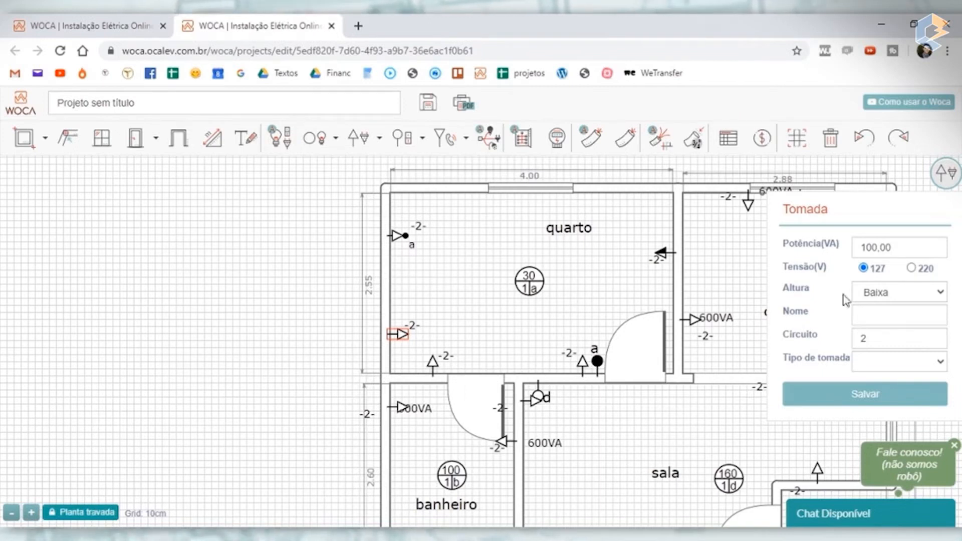
- Centre the quarto name directly above its lamp and collapse the properties display covering the drawing
{"action": "left_click_drag", "start_coordinate": [584, 230], "coordinate": [508, 247]}
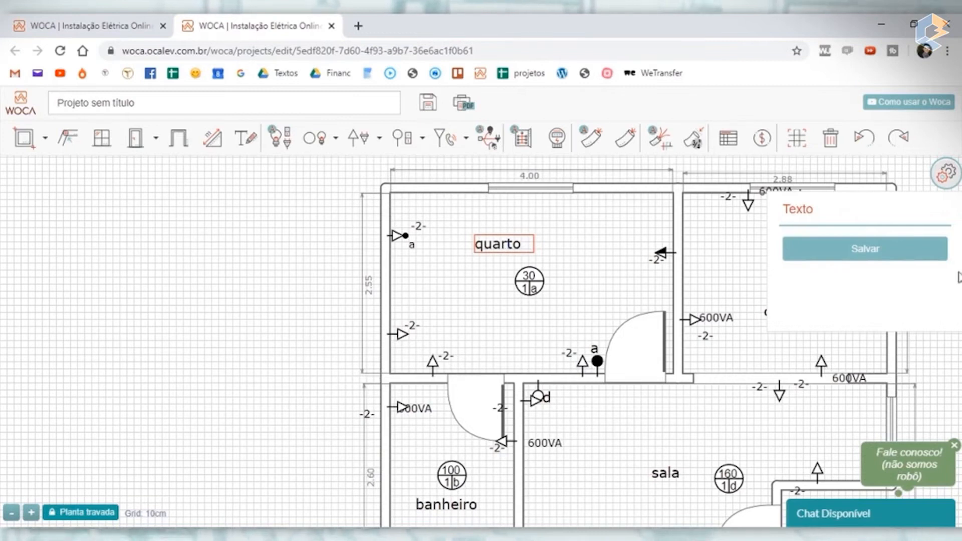
{"action": "left_click", "coordinate": [951, 177]}
{"action": "left_click_drag", "start_coordinate": [233, 264], "coordinate": [66, 272]}
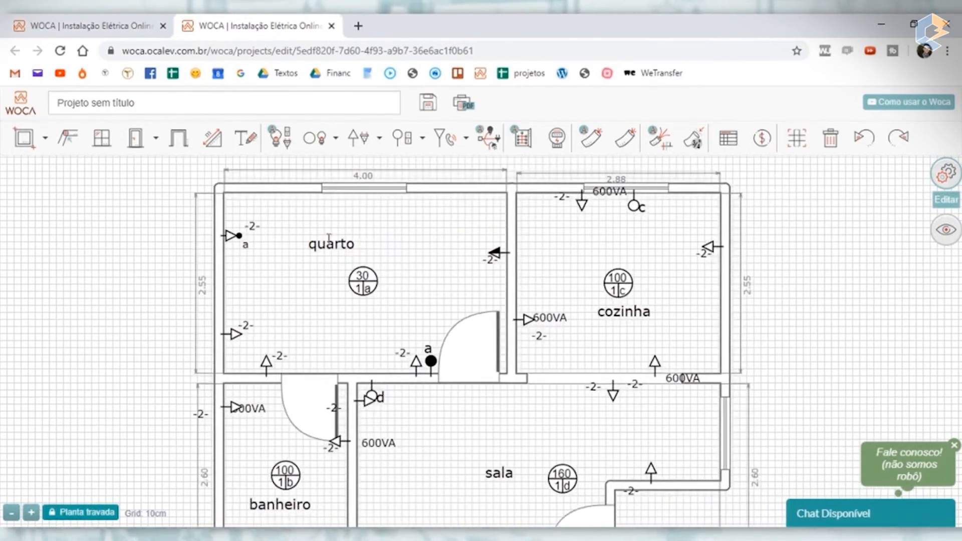
{"action": "left_click_drag", "start_coordinate": [330, 240], "coordinate": [364, 244]}
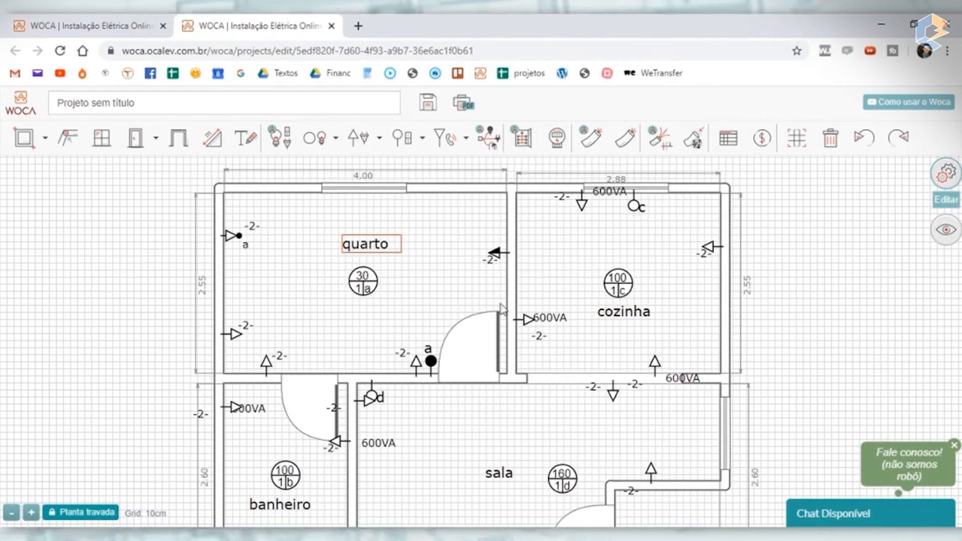
- Move the banheiro's switch b from the lower-left corner to the wall shared with the quarto, beside the banheiro door
{"action": "left_click_drag", "start_coordinate": [130, 430], "coordinate": [155, 305]}
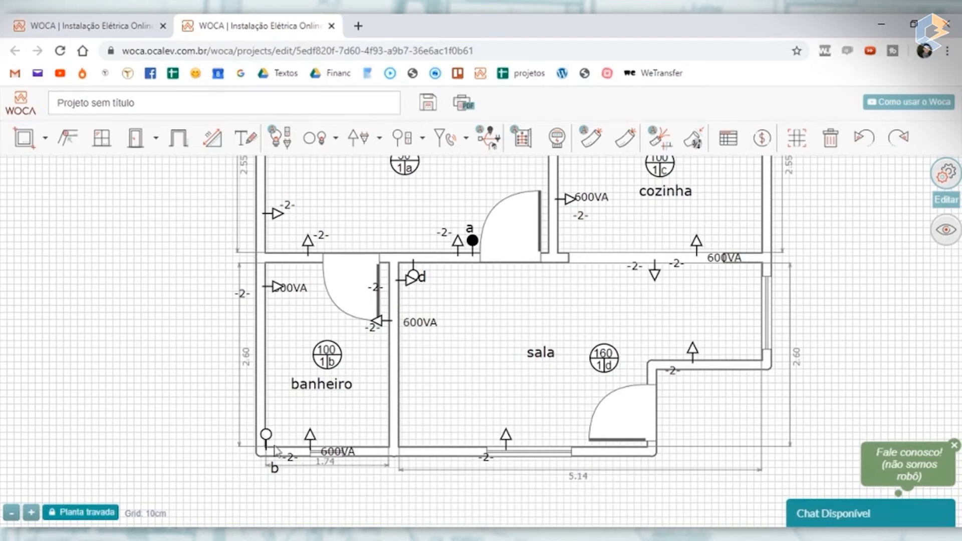
{"action": "left_click_drag", "start_coordinate": [268, 440], "coordinate": [324, 268]}
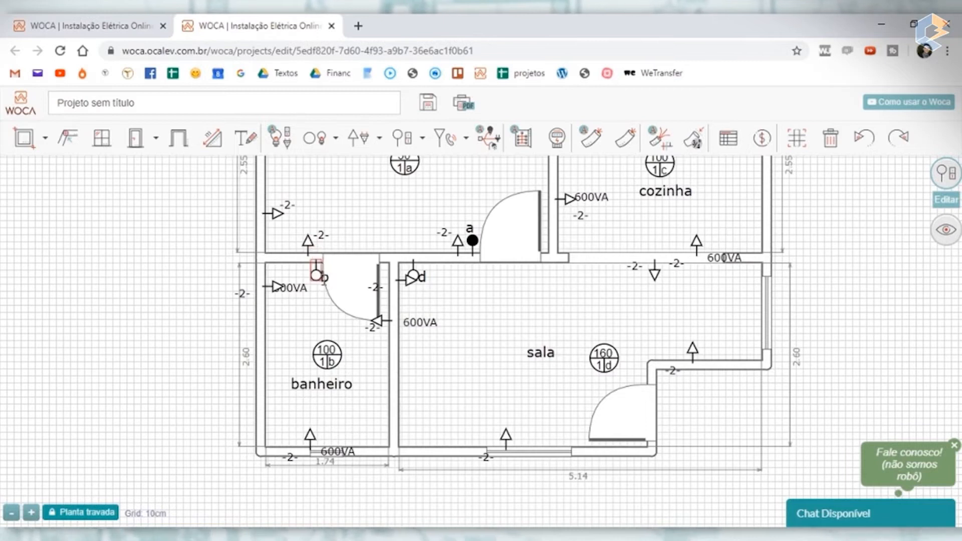
{"action": "left_click_drag", "start_coordinate": [358, 297], "coordinate": [365, 297]}
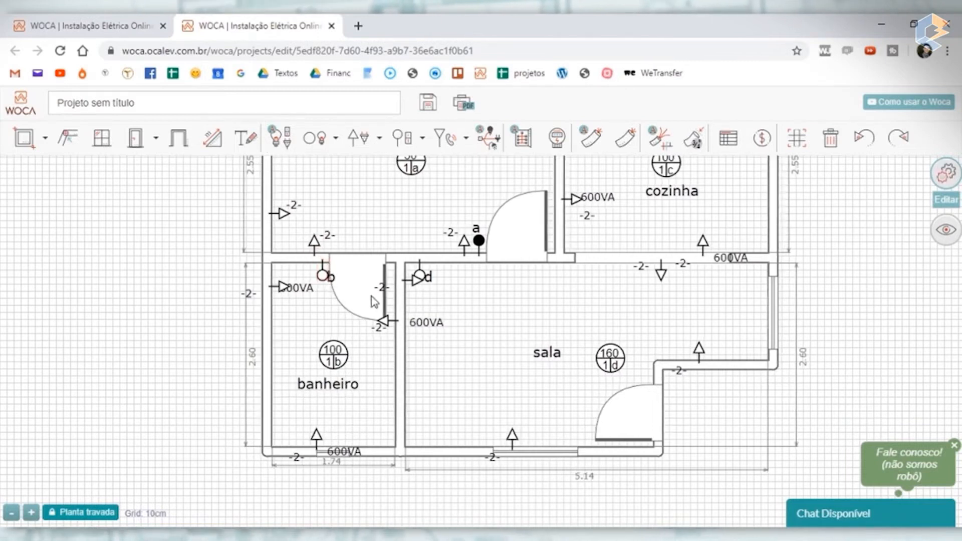
- Delete the banheiro's switch b on the wall shared with the quarto, beside the banheiro door
{"action": "scroll", "coordinate": [320, 285], "scroll_direction": "up", "scroll_amount": 2}
{"action": "left_click_drag", "start_coordinate": [352, 269], "coordinate": [345, 295]}
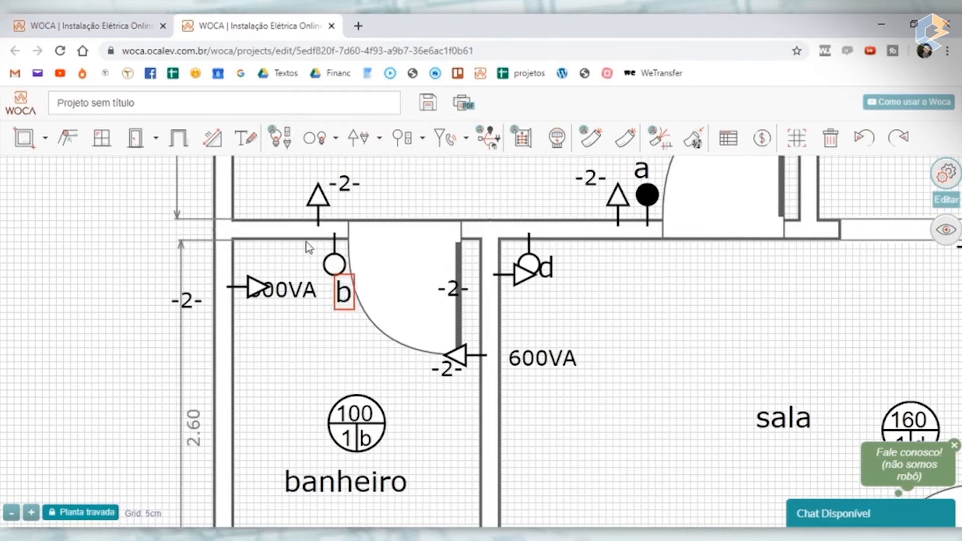
{"action": "left_click_drag", "start_coordinate": [335, 266], "coordinate": [323, 264]}
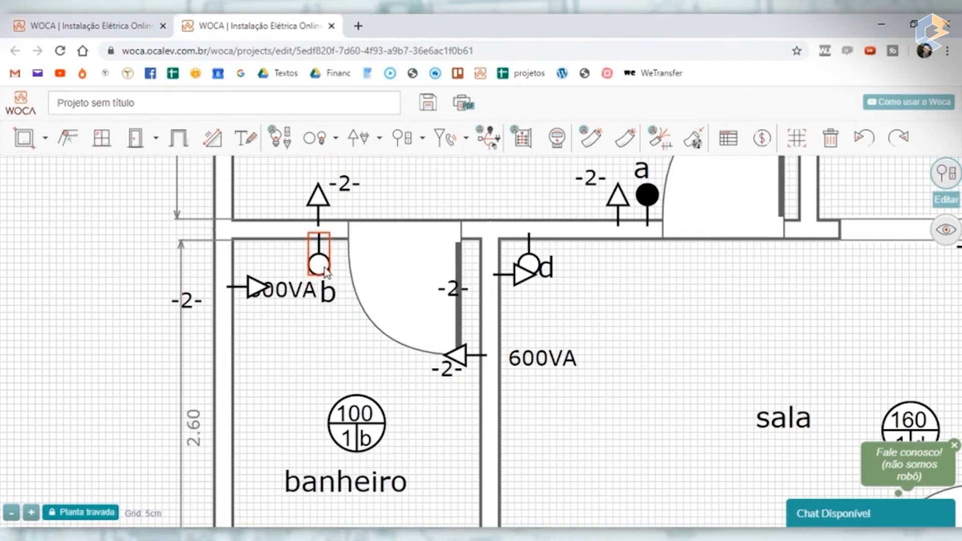
{"action": "key", "text": "Delete"}
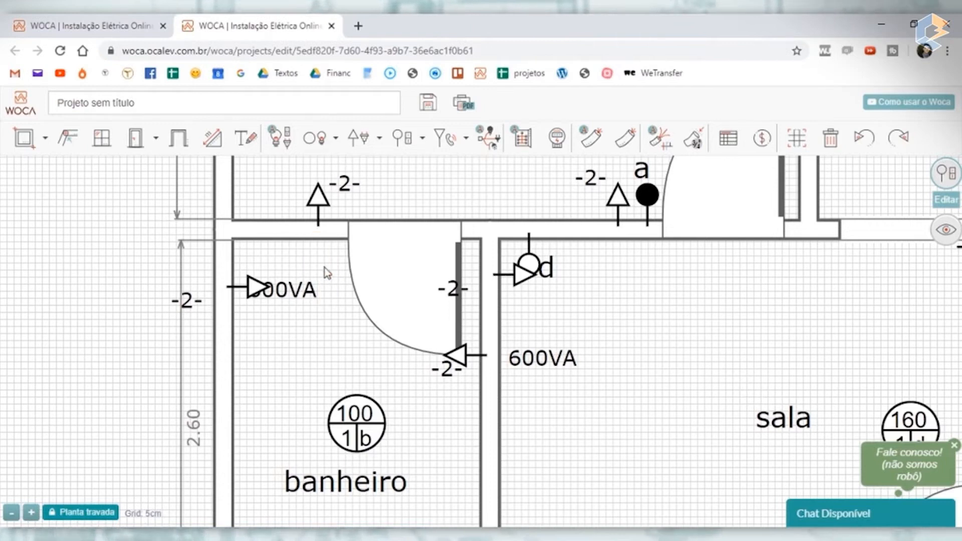
- Move the banheiro's left-wall outlet to the wall shared with the sala, and separate the sala corner outlet from its circuit label and switch d
{"action": "left_click_drag", "start_coordinate": [255, 291], "coordinate": [488, 438]}
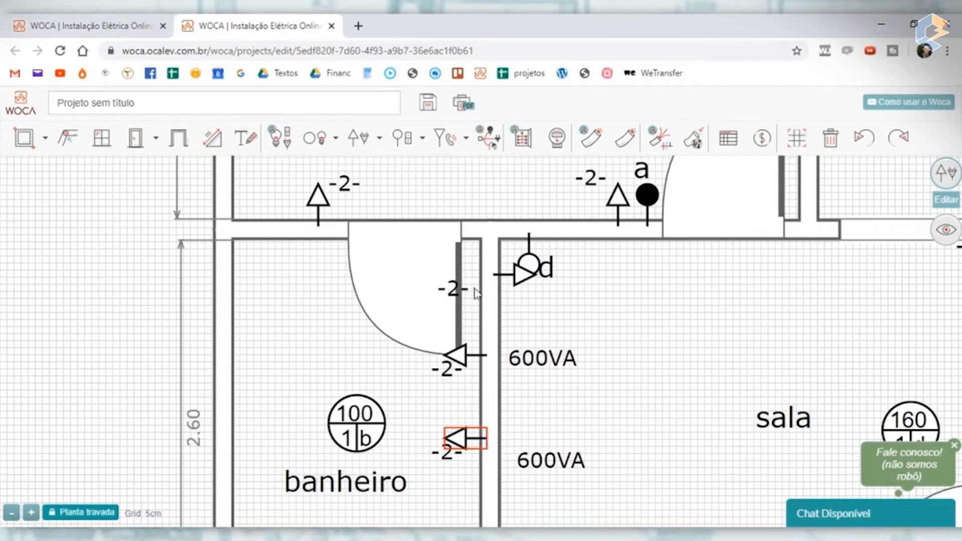
{"action": "left_click_drag", "start_coordinate": [460, 288], "coordinate": [534, 301]}
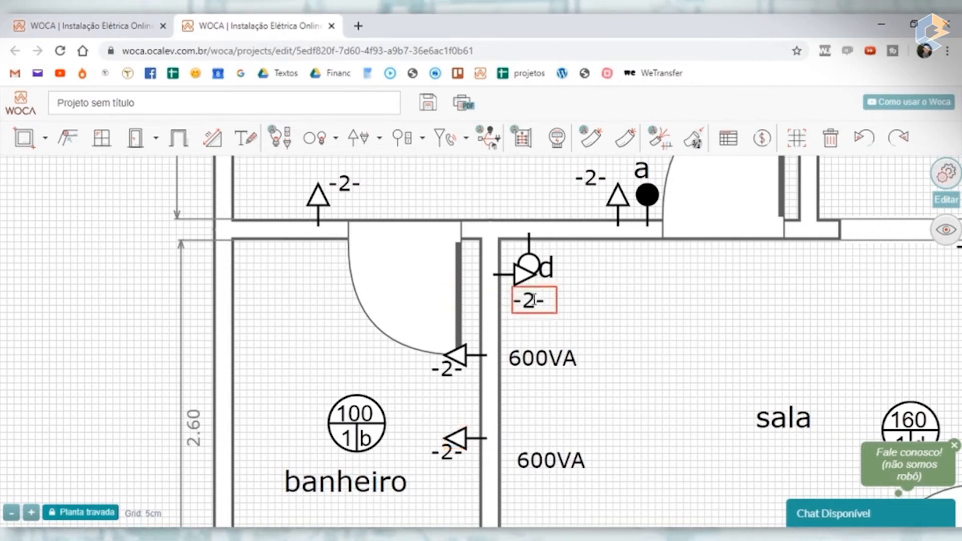
{"action": "left_click_drag", "start_coordinate": [539, 263], "coordinate": [597, 263]}
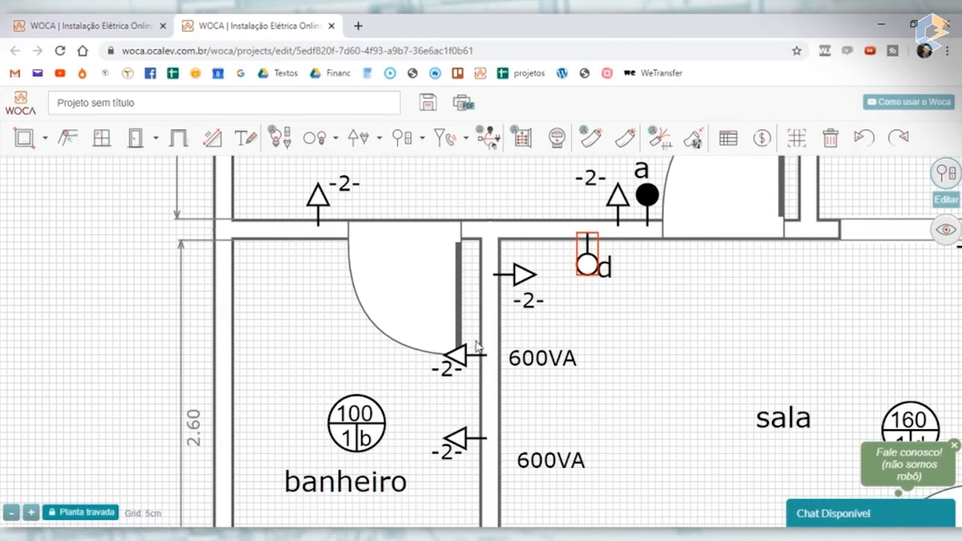
- Place an Interruptor conjugado com tomada on the banheiro's upper wall beside the door, and shift its circuit label to its lower left
{"action": "left_click", "coordinate": [423, 142]}
{"action": "left_click", "coordinate": [371, 143]}
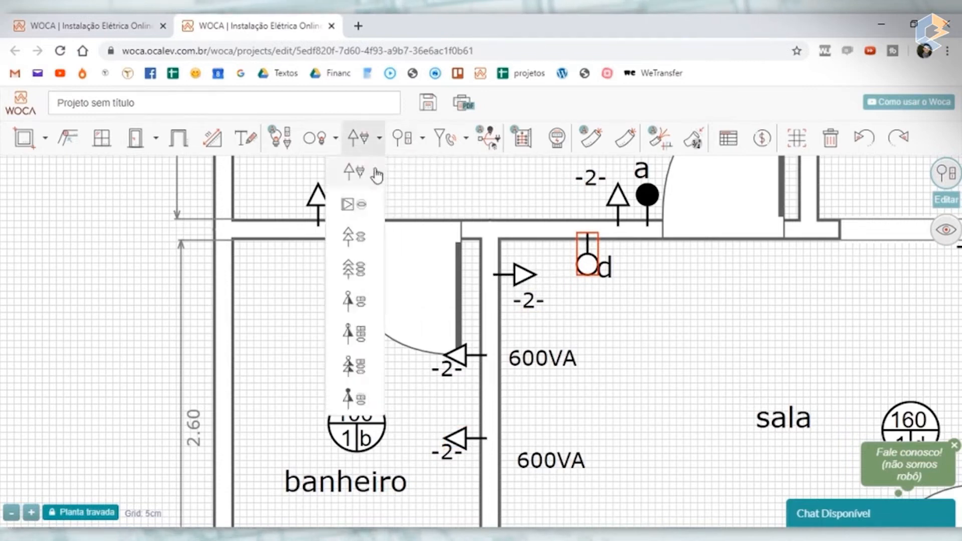
{"action": "left_click", "coordinate": [353, 303]}
{"action": "left_click", "coordinate": [329, 248]}
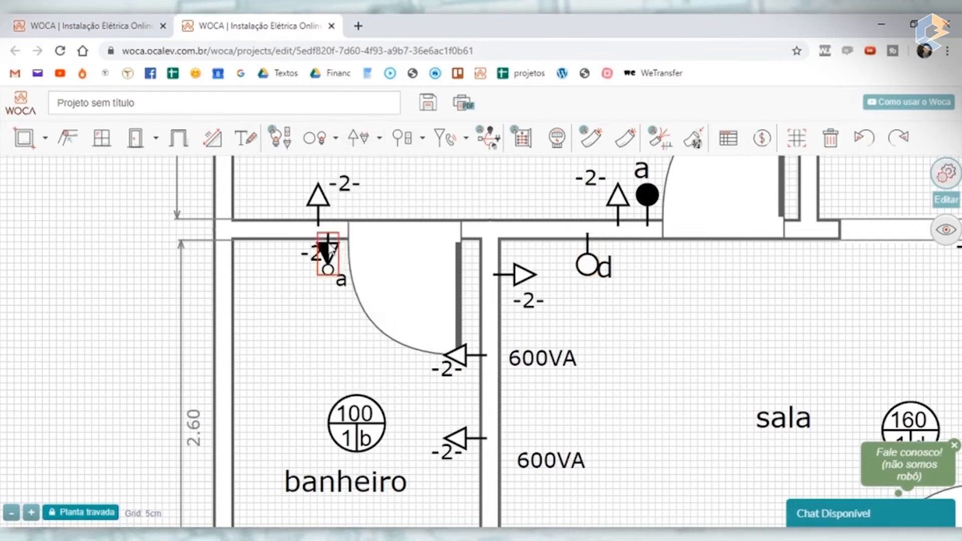
{"action": "left_click", "coordinate": [313, 254]}
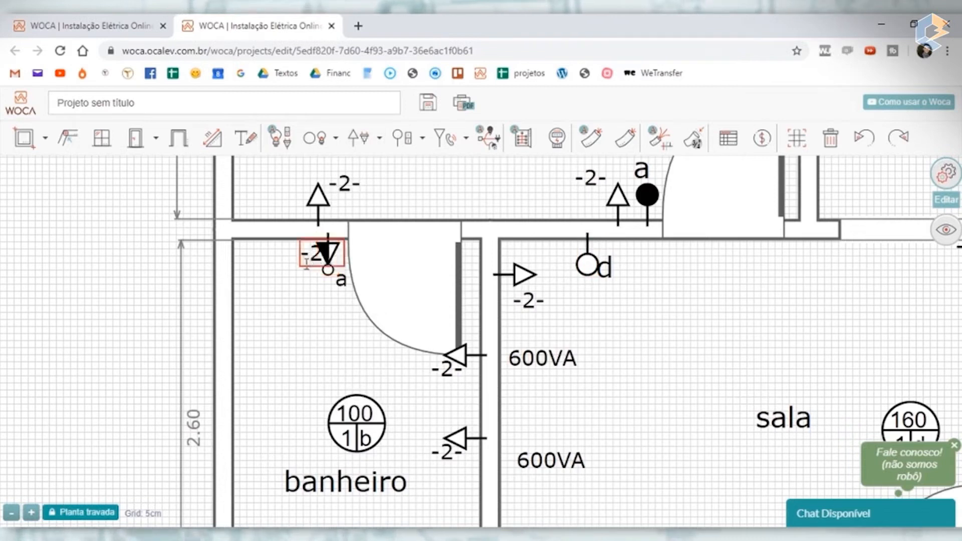
{"action": "left_click_drag", "start_coordinate": [312, 257], "coordinate": [303, 277]}
{"action": "left_click", "coordinate": [328, 251]}
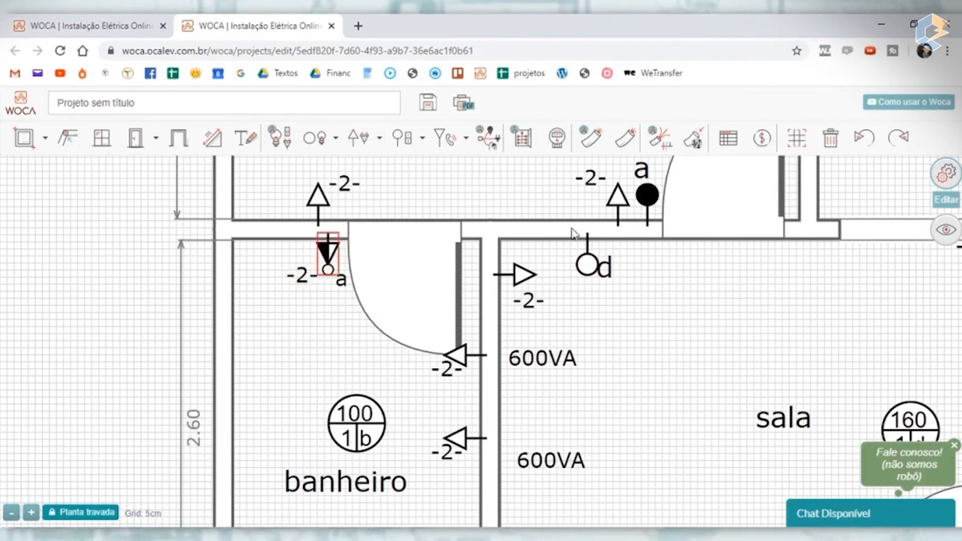
- Configure the banheiro's combined switch and outlet with command b, 600 VA and circuit 3, leaving its name empty, and save it
{"action": "scroll", "coordinate": [518, 196], "scroll_direction": "down", "scroll_amount": 3}
{"action": "scroll", "coordinate": [414, 233], "scroll_direction": "up", "scroll_amount": 3}
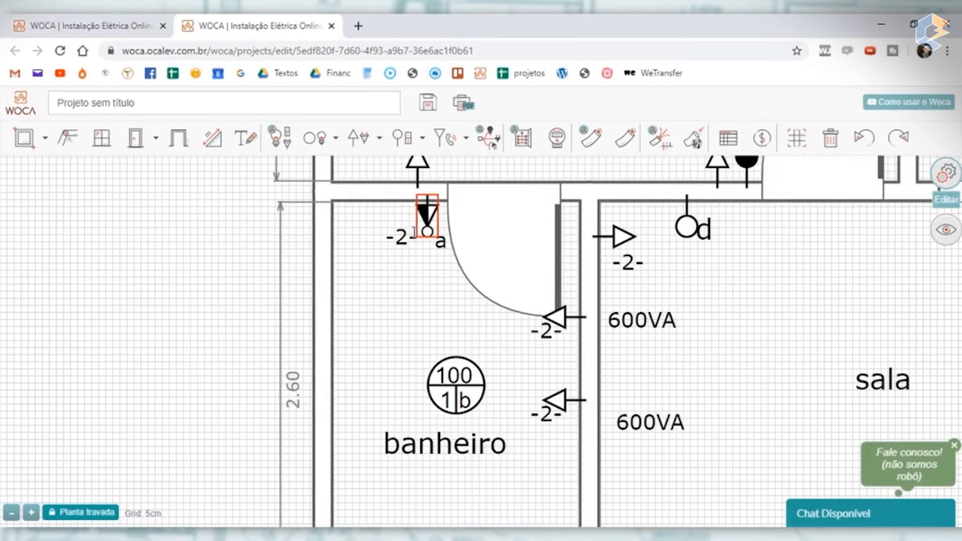
{"action": "scroll", "coordinate": [415, 241], "scroll_direction": "up", "scroll_amount": 3}
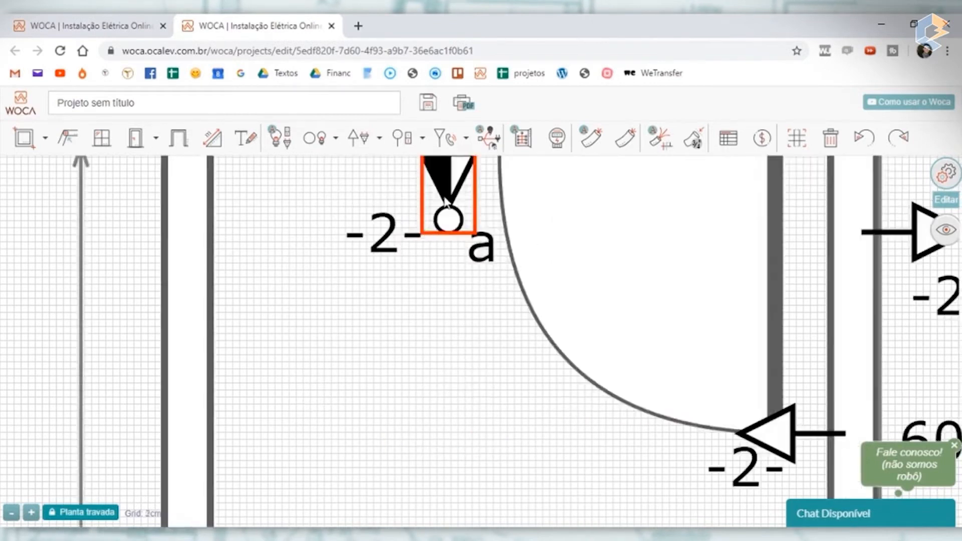
{"action": "double_click", "coordinate": [446, 202]}
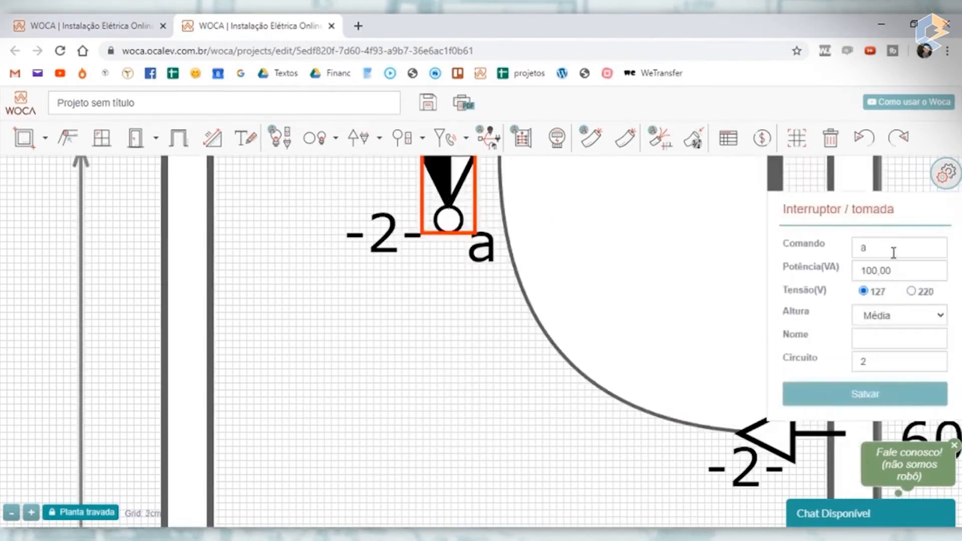
{"action": "key", "text": "BackSpace"}
{"action": "type", "text": "b"}
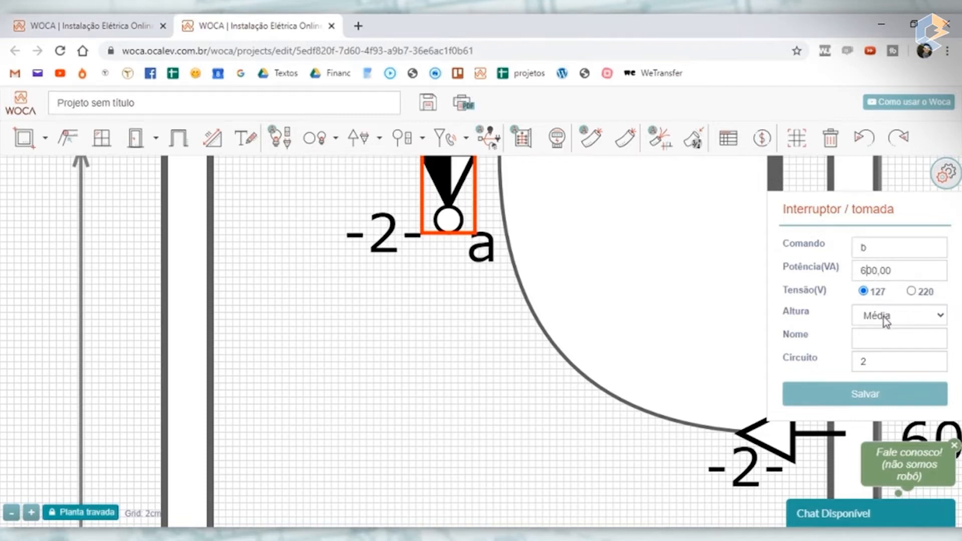
{"action": "left_click", "coordinate": [887, 336]}
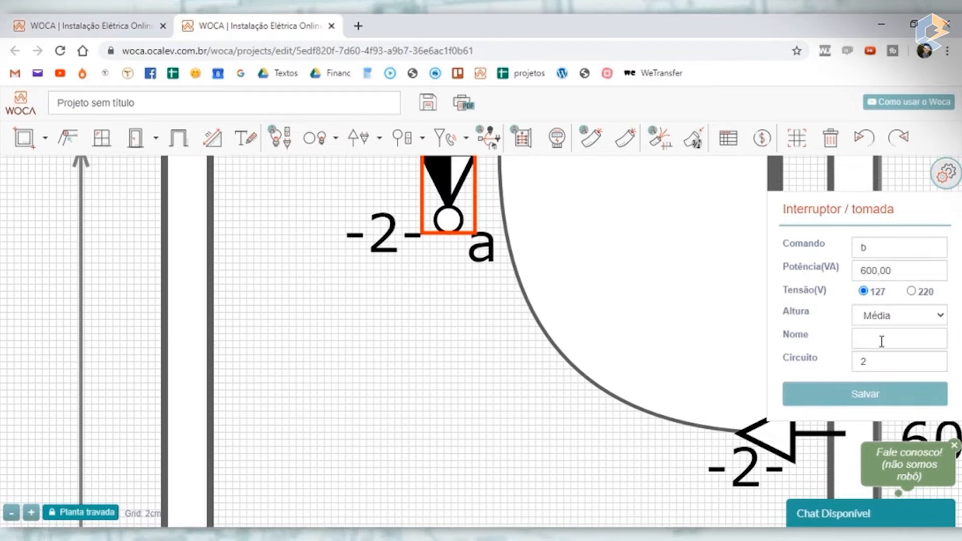
{"action": "type", "text": "TugUG"}
{"action": "key", "text": "BackSpace"}
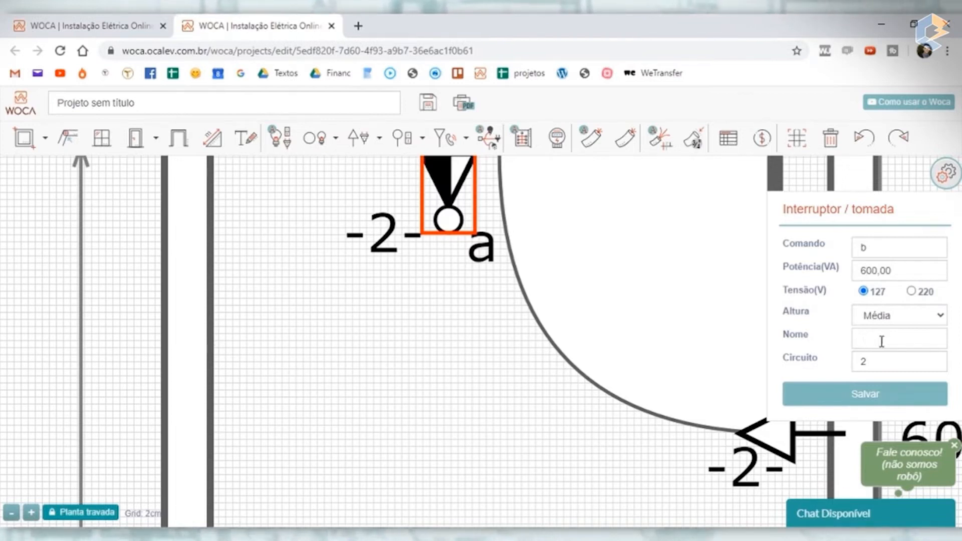
{"action": "left_click", "coordinate": [879, 367]}
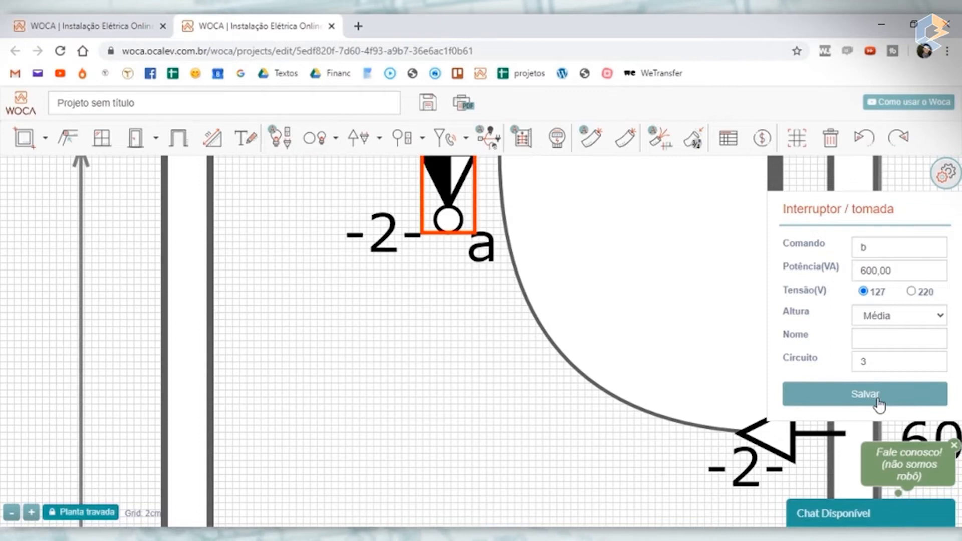
{"action": "left_click", "coordinate": [879, 404]}
- Set the circuit of the banheiro's combined switch and outlet to 2 and save it
{"action": "scroll", "coordinate": [563, 225], "scroll_direction": "down", "scroll_amount": 5}
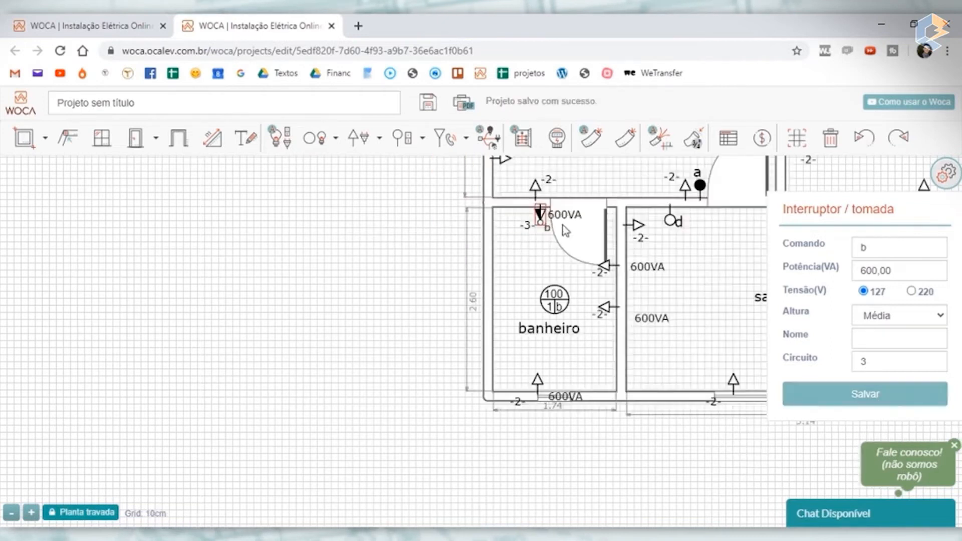
{"action": "left_click_drag", "start_coordinate": [389, 220], "coordinate": [323, 311]}
{"action": "scroll", "coordinate": [524, 226], "scroll_direction": "up", "scroll_amount": 3}
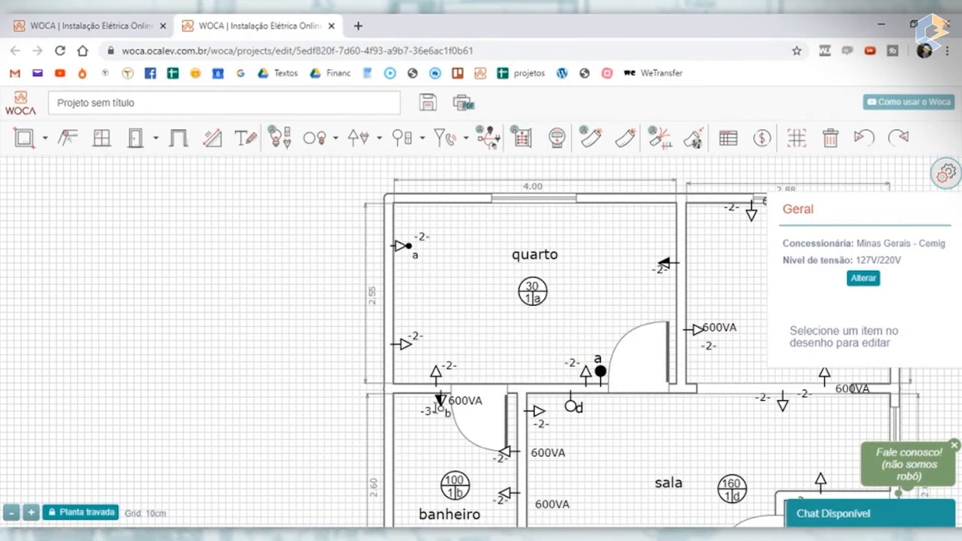
{"action": "scroll", "coordinate": [437, 405], "scroll_direction": "up", "scroll_amount": 3}
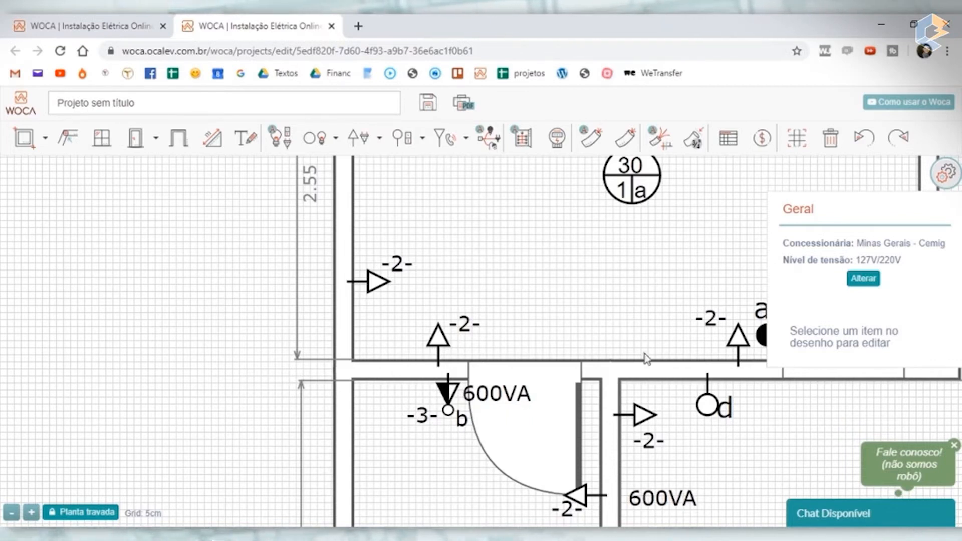
{"action": "left_click", "coordinate": [454, 401]}
{"action": "double_click", "coordinate": [884, 358]}
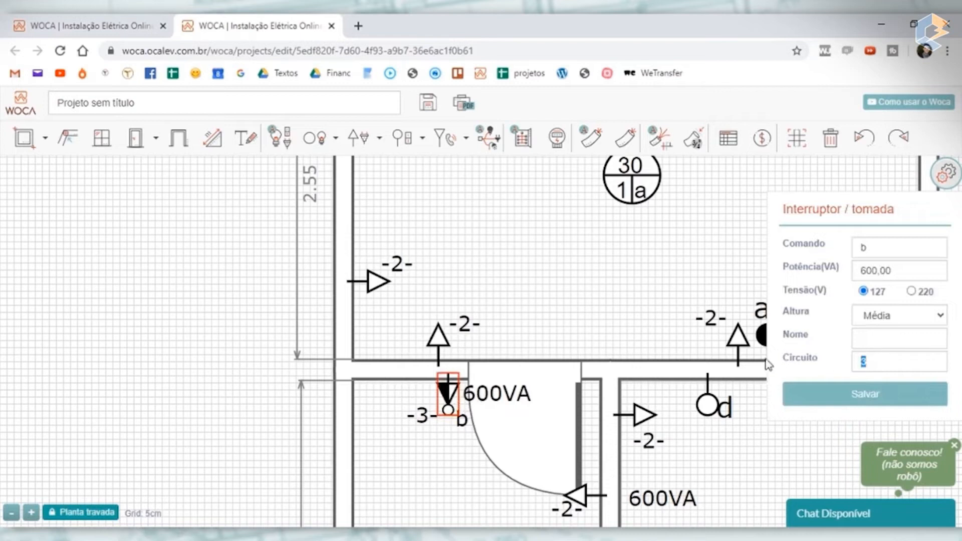
{"action": "left_click", "coordinate": [881, 401]}
- Align the 600VA power label and the circuit label on either side of the banheiro's combined switch and outlet
{"action": "scroll", "coordinate": [481, 394], "scroll_direction": "down", "scroll_amount": 3}
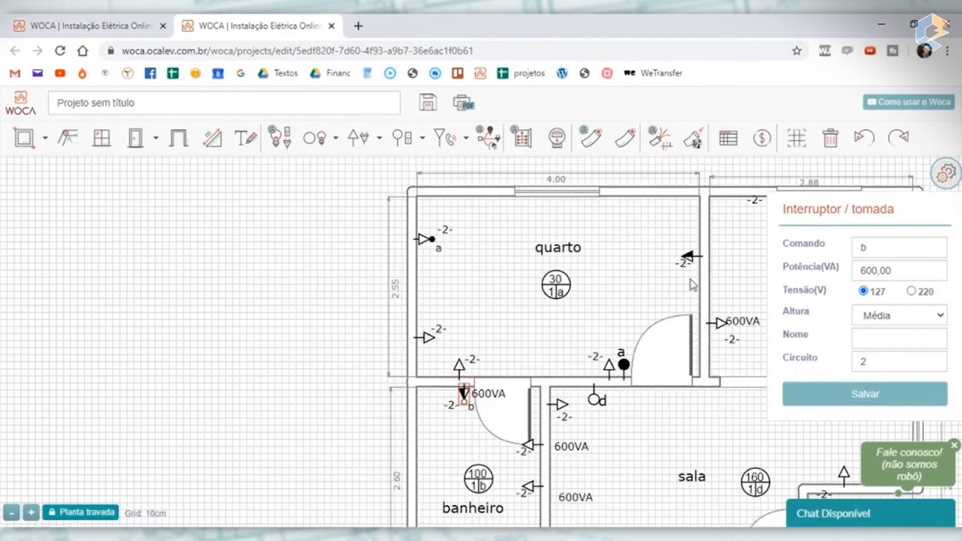
{"action": "scroll", "coordinate": [453, 403], "scroll_direction": "up", "scroll_amount": 3}
{"action": "scroll", "coordinate": [502, 409], "scroll_direction": "down", "scroll_amount": 3}
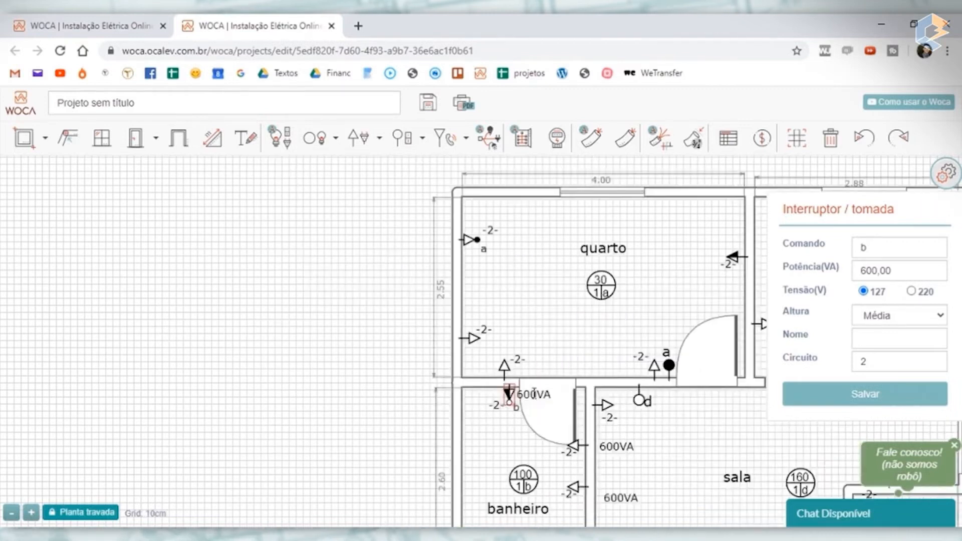
{"action": "scroll", "coordinate": [534, 387], "scroll_direction": "up", "scroll_amount": 3}
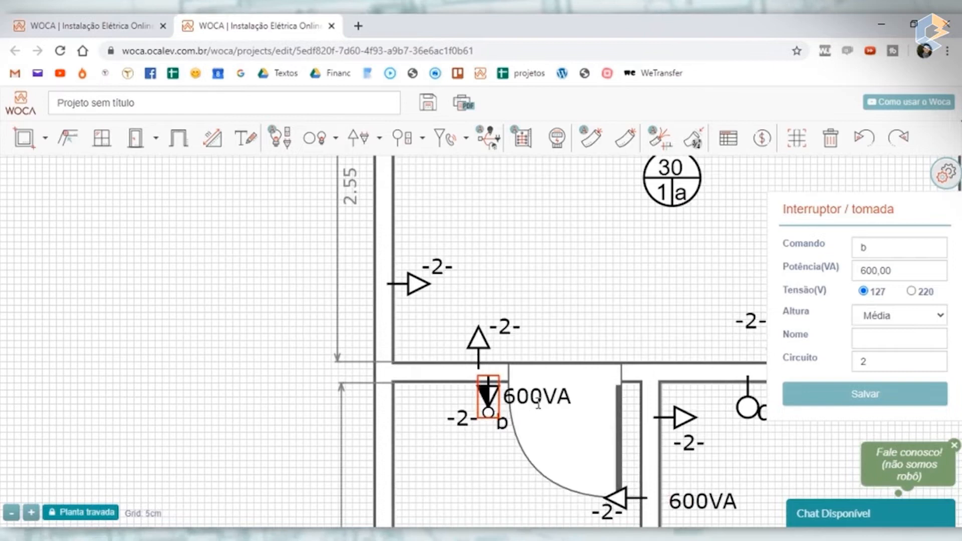
{"action": "left_click_drag", "start_coordinate": [540, 397], "coordinate": [539, 404]}
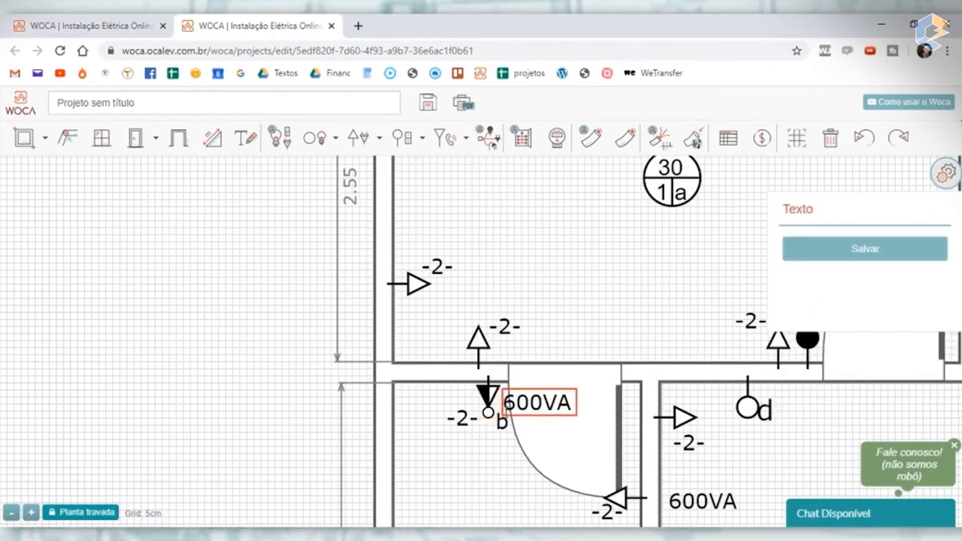
{"action": "left_click_drag", "start_coordinate": [460, 418], "coordinate": [465, 403]}
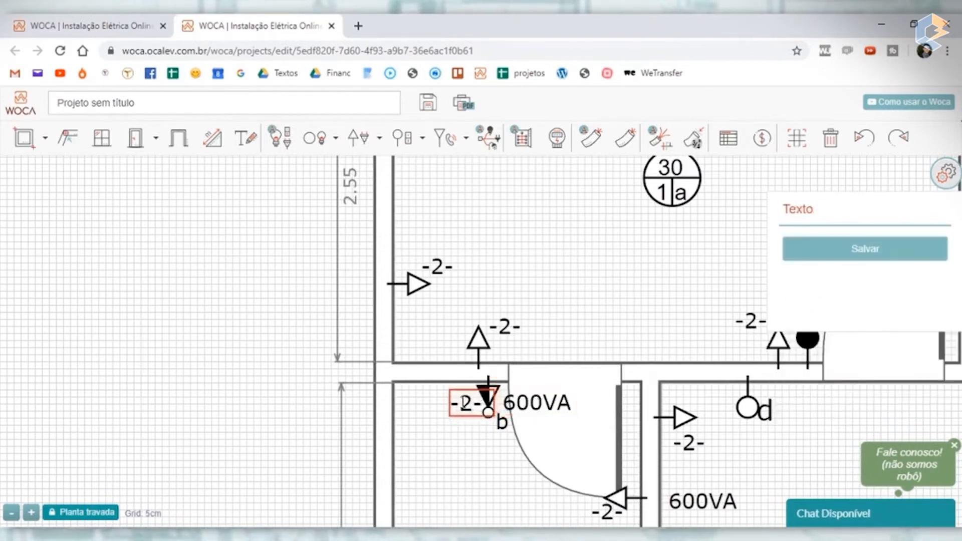
{"action": "left_click", "coordinate": [585, 324]}
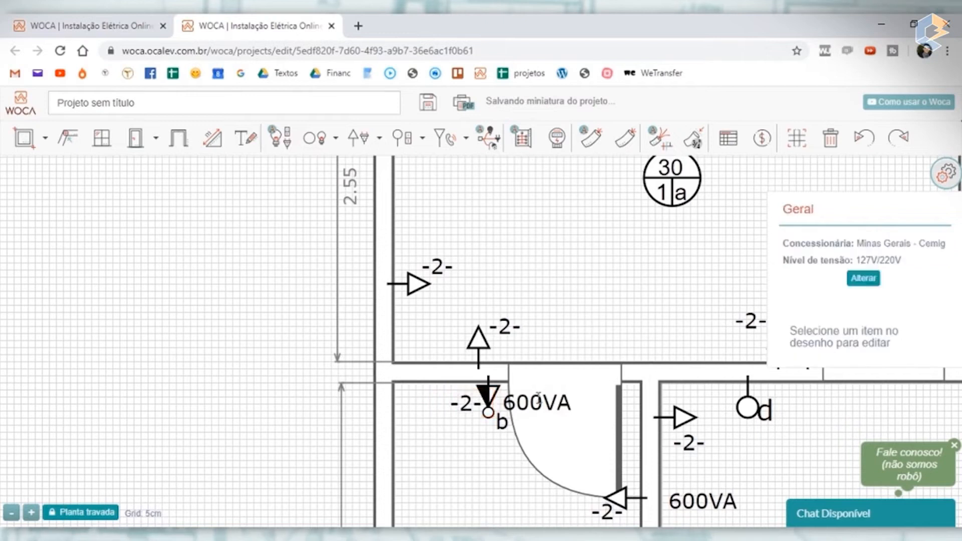
- Move the two 600VA outlets on the banheiro–sala wall from the banheiro side to the sala side
{"action": "scroll", "coordinate": [538, 396], "scroll_direction": "down", "scroll_amount": 2}
{"action": "scroll", "coordinate": [559, 410], "scroll_direction": "up", "scroll_amount": 1}
{"action": "scroll", "coordinate": [560, 411], "scroll_direction": "down", "scroll_amount": 3}
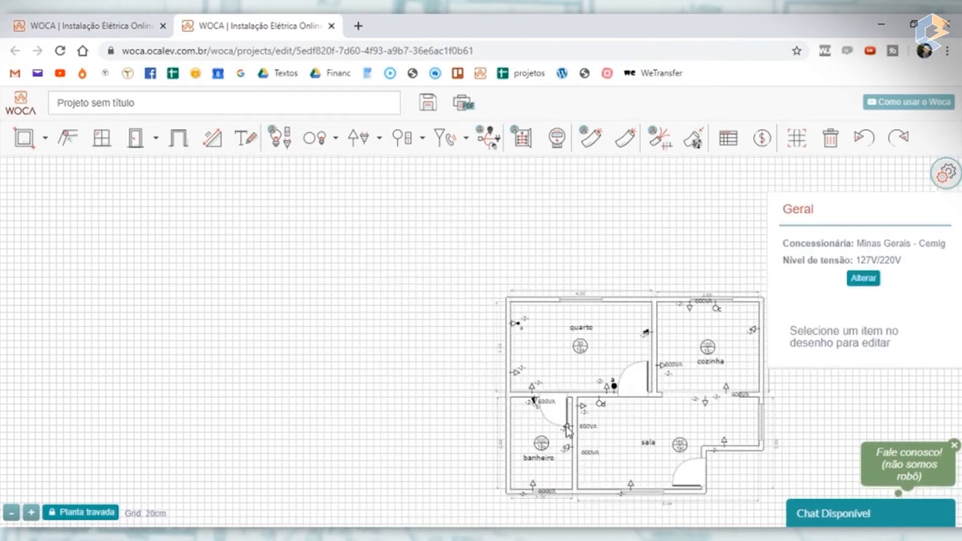
{"action": "left_click", "coordinate": [584, 431]}
{"action": "left_click_drag", "start_coordinate": [585, 431], "coordinate": [568, 448]}
{"action": "left_click", "coordinate": [568, 449]}
{"action": "scroll", "coordinate": [501, 416], "scroll_direction": "up", "scroll_amount": 4}
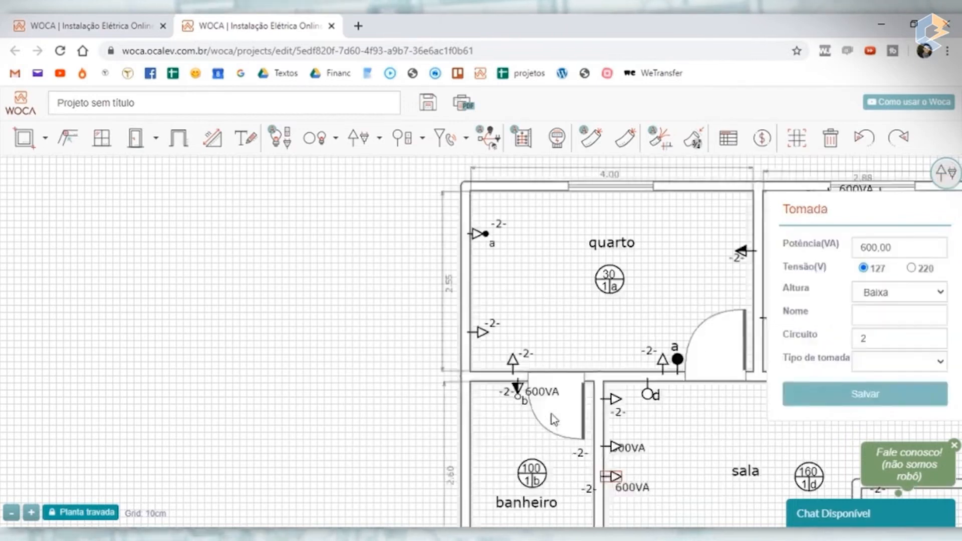
{"action": "mouse_move", "coordinate": [486, 361]}
{"action": "left_mouse_down"}
{"action": "mouse_move", "coordinate": [478, 360]}
{"action": "mouse_move", "coordinate": [487, 359]}
{"action": "left_mouse_up"}
{"action": "scroll", "coordinate": [489, 361], "scroll_direction": "down", "scroll_amount": 4}
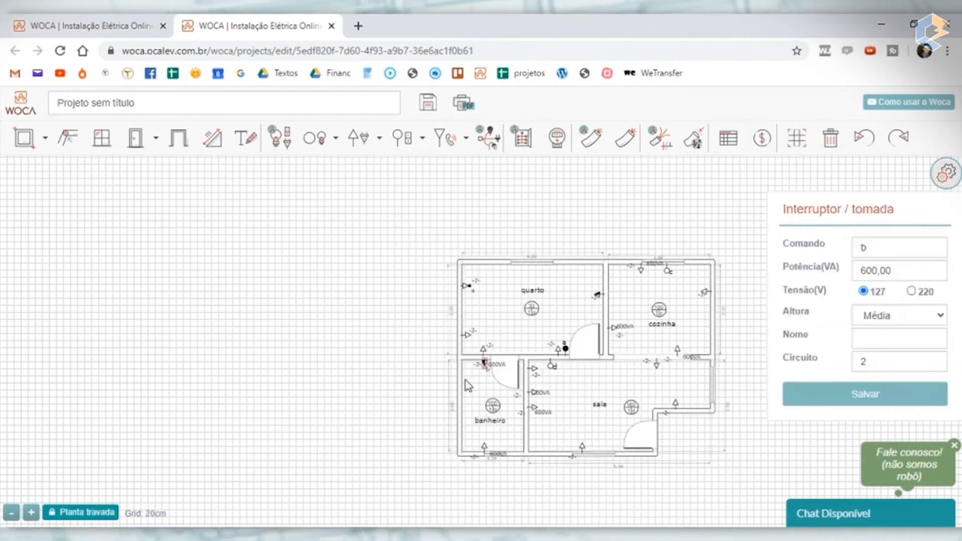
{"action": "scroll", "coordinate": [479, 377], "scroll_direction": "up", "scroll_amount": 4}
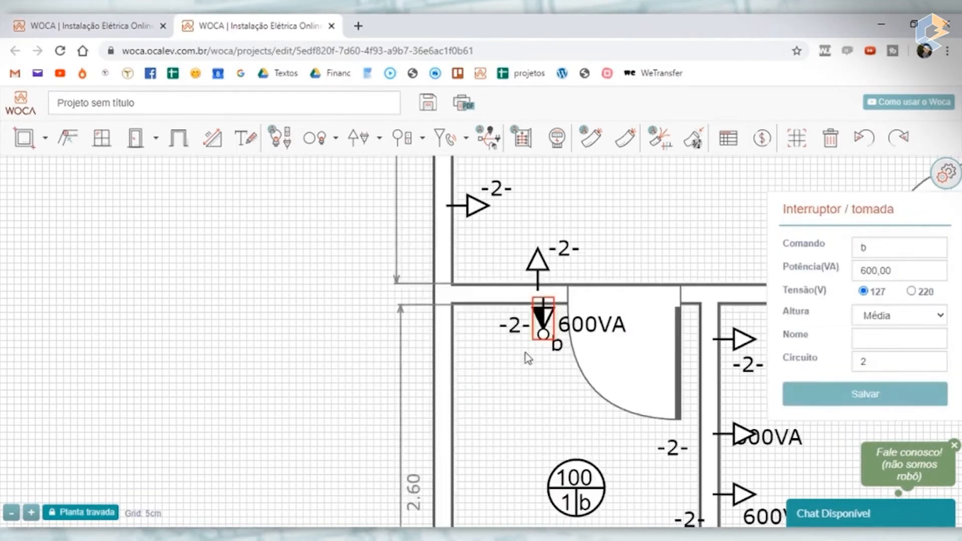
{"action": "scroll", "coordinate": [571, 347], "scroll_direction": "down", "scroll_amount": 2}
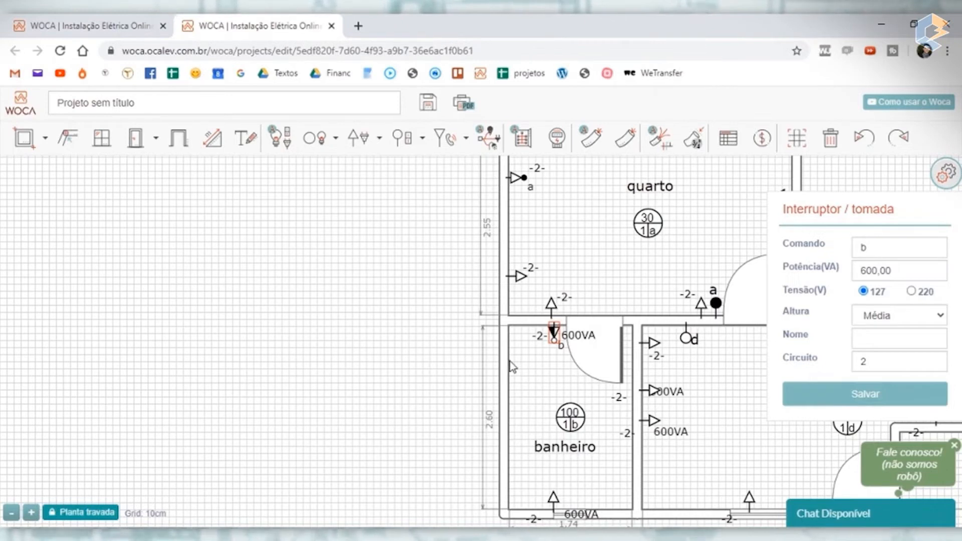
- Move the banheiro's lower outlet to the outer side wall and save it as a 5400 VA, 220 V, Alta Chuveiro outlet on circuit 3
{"action": "left_click_drag", "start_coordinate": [430, 400], "coordinate": [329, 341]}
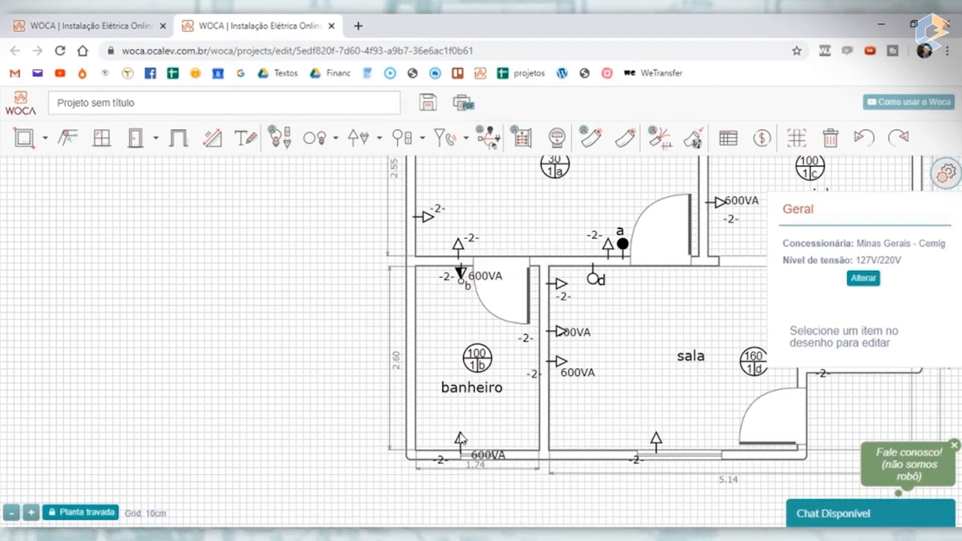
{"action": "mouse_move", "coordinate": [457, 432]}
{"action": "left_mouse_down"}
{"action": "mouse_move", "coordinate": [420, 429]}
{"action": "mouse_move", "coordinate": [451, 409]}
{"action": "mouse_move", "coordinate": [425, 417]}
{"action": "mouse_move", "coordinate": [451, 418]}
{"action": "left_mouse_up"}
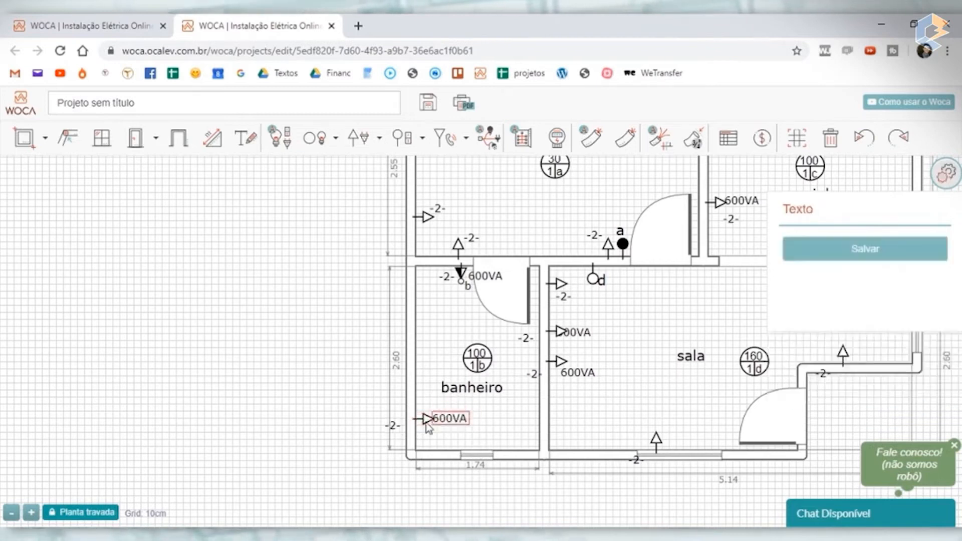
{"action": "left_click", "coordinate": [427, 421]}
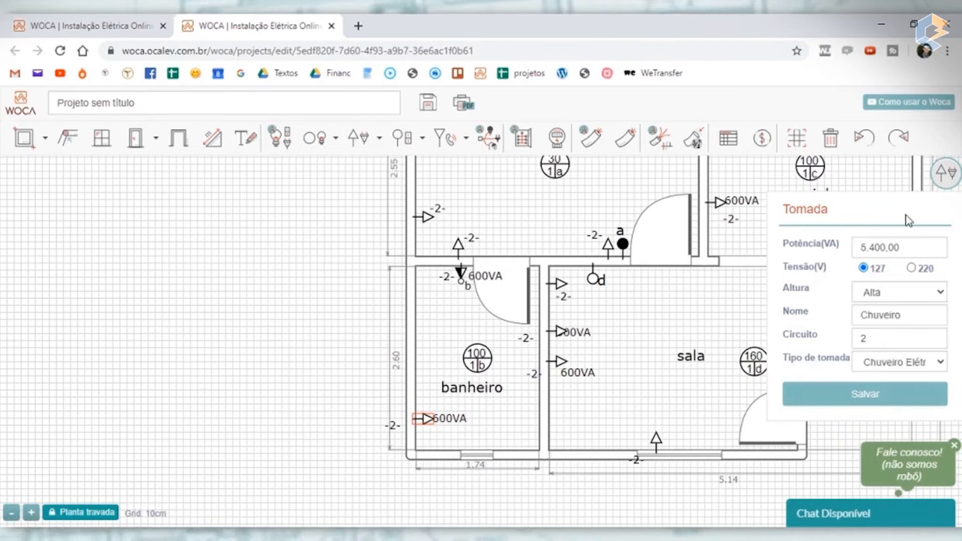
{"action": "left_click", "coordinate": [911, 270]}
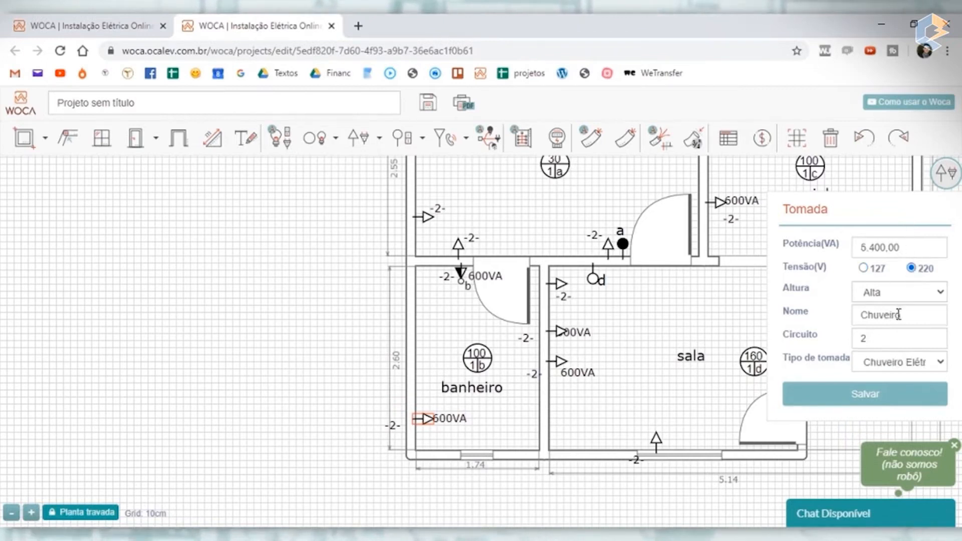
{"action": "double_click", "coordinate": [862, 338]}
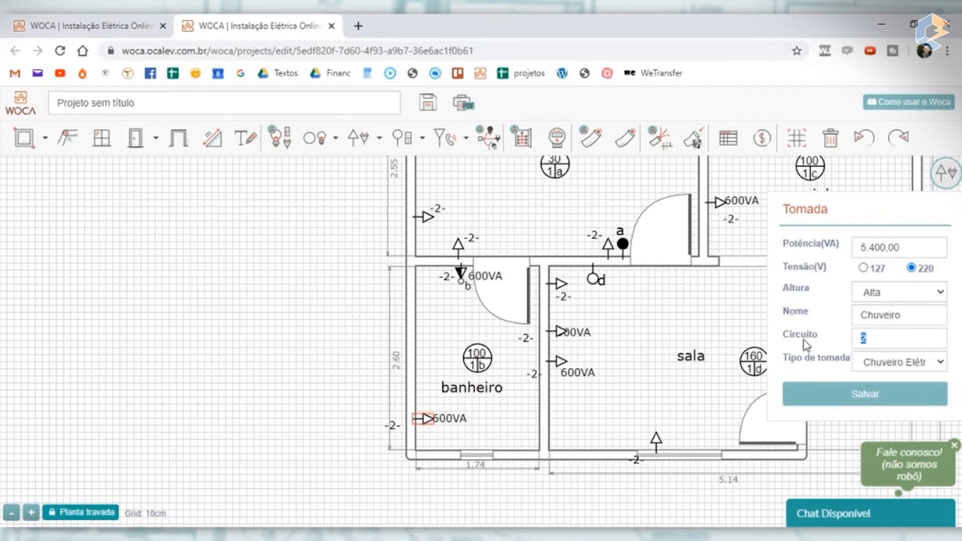
{"action": "type", "text": "3"}
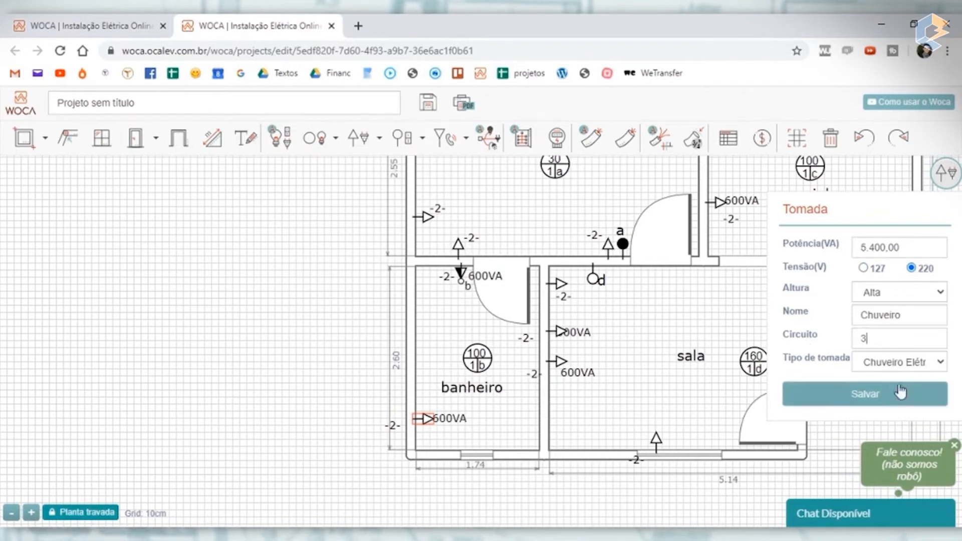
{"action": "left_click", "coordinate": [886, 396]}
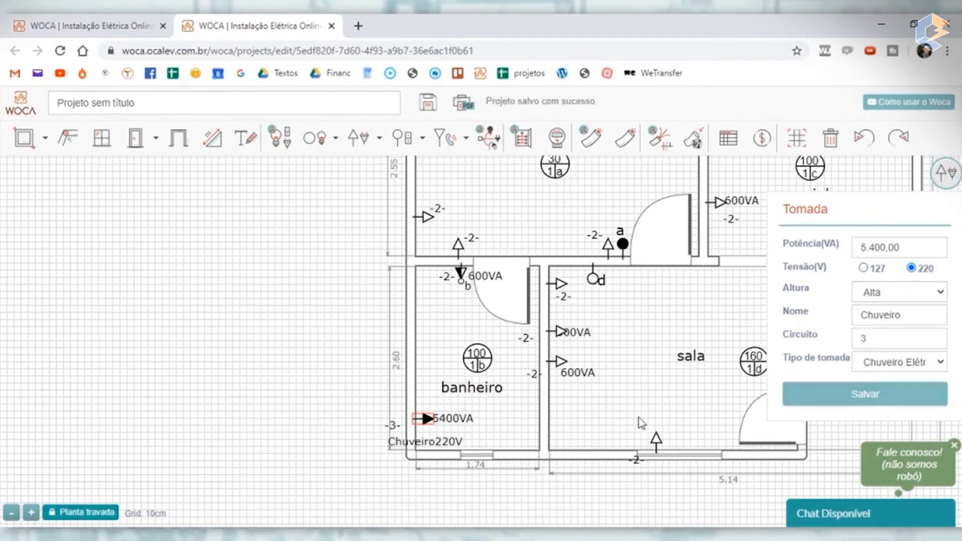
- Arrange the shower outlet's labels inside the banheiro: 5400VA beside the symbol, Chuveiro220V below it and the circuit label above
{"action": "scroll", "coordinate": [442, 436], "scroll_direction": "up", "scroll_amount": 2}
{"action": "left_click", "coordinate": [409, 446]}
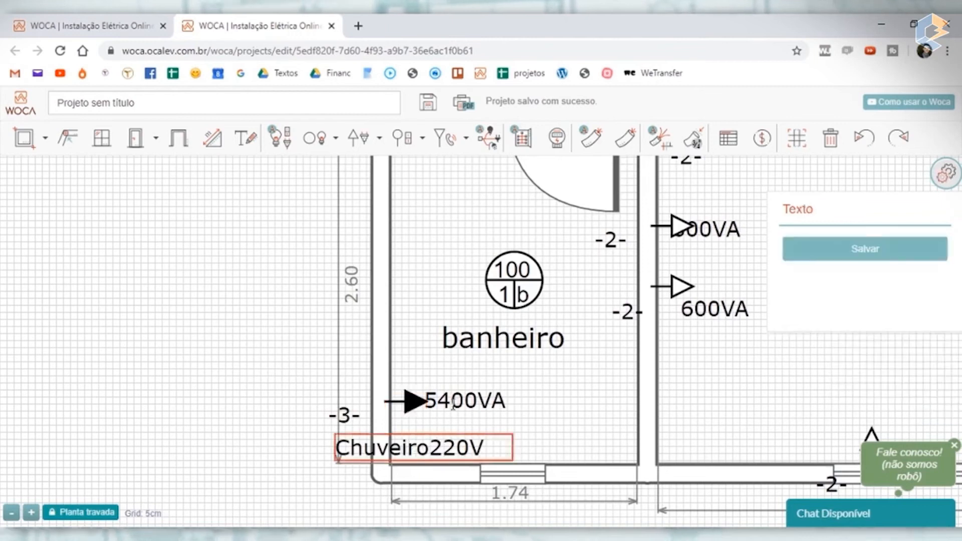
{"action": "left_click_drag", "start_coordinate": [449, 391], "coordinate": [474, 407]}
{"action": "left_click_drag", "start_coordinate": [429, 448], "coordinate": [507, 430]}
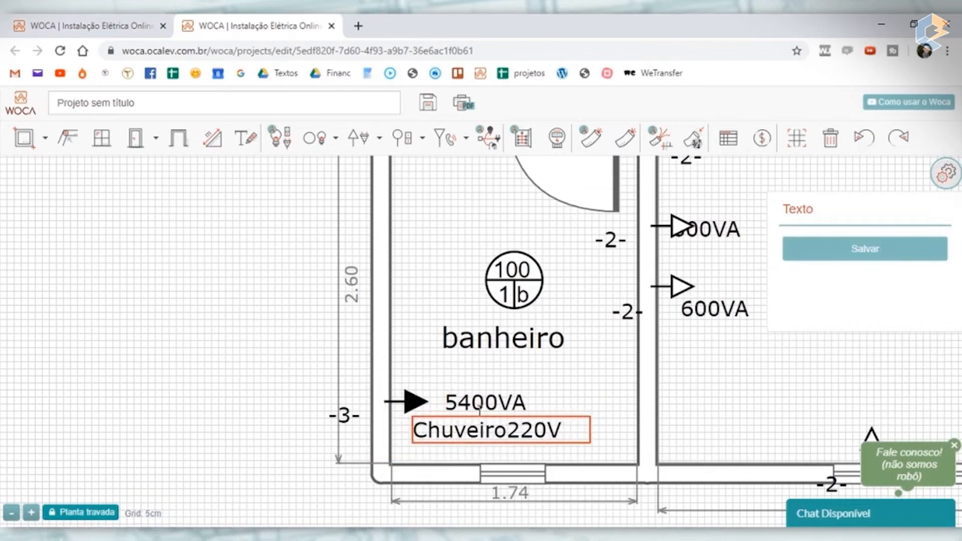
{"action": "left_click", "coordinate": [263, 372]}
{"action": "left_click_drag", "start_coordinate": [344, 415], "coordinate": [425, 380]}
- Move the circuit labels of the two 600VA outlets on the banheiro–sala wall to the sala side, below their outlets
{"action": "scroll", "coordinate": [530, 340], "scroll_direction": "down", "scroll_amount": 2}
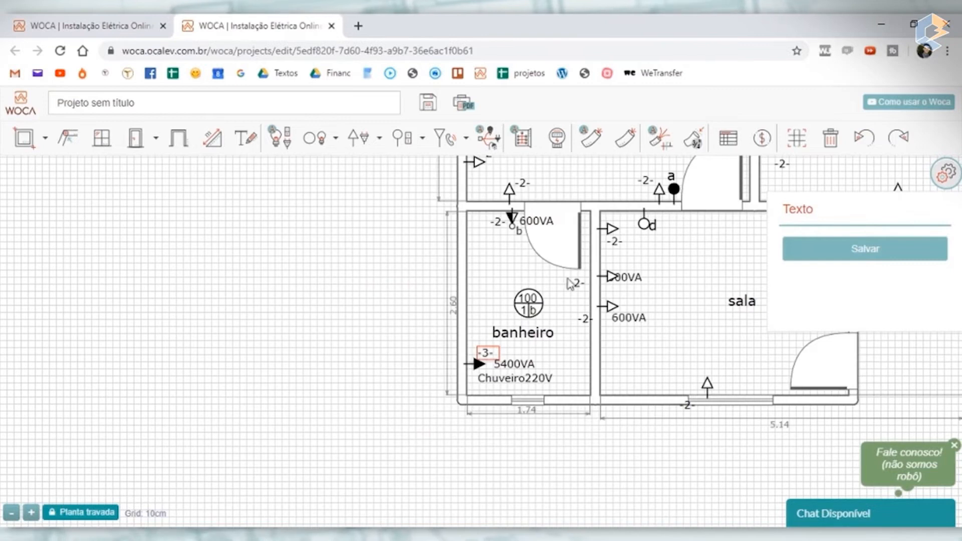
{"action": "left_click_drag", "start_coordinate": [575, 284], "coordinate": [643, 296]}
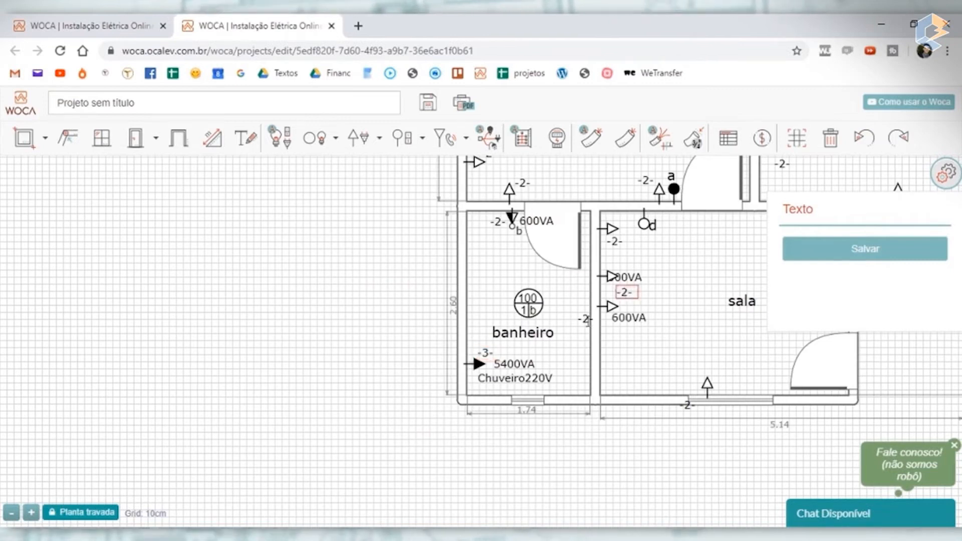
{"action": "left_click_drag", "start_coordinate": [587, 323], "coordinate": [615, 335]}
- Swap the 600VA power label and the circuit label on either side of the banheiro's combined switch and outlet
{"action": "scroll", "coordinate": [641, 337], "scroll_direction": "down", "scroll_amount": 2}
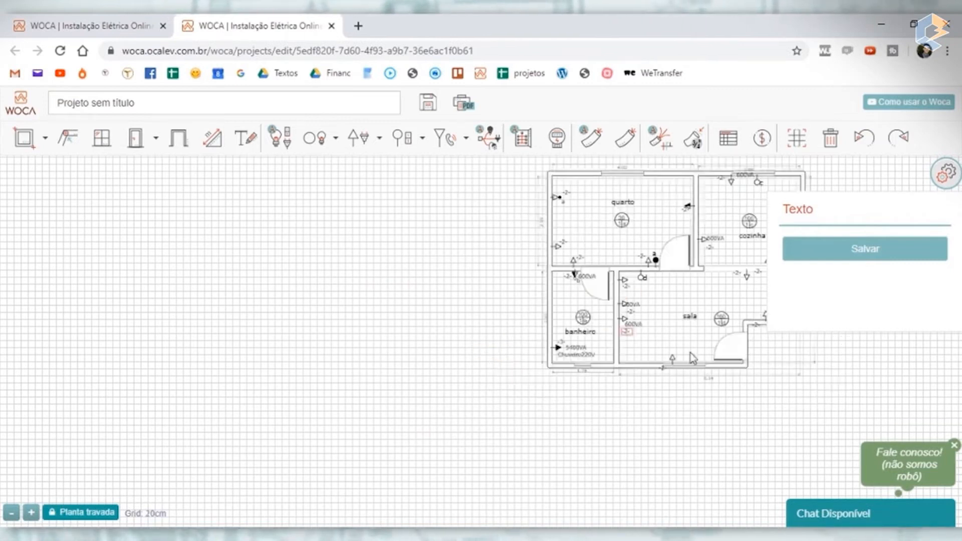
{"action": "left_click_drag", "start_coordinate": [783, 403], "coordinate": [586, 454]}
{"action": "scroll", "coordinate": [505, 354], "scroll_direction": "up", "scroll_amount": 2}
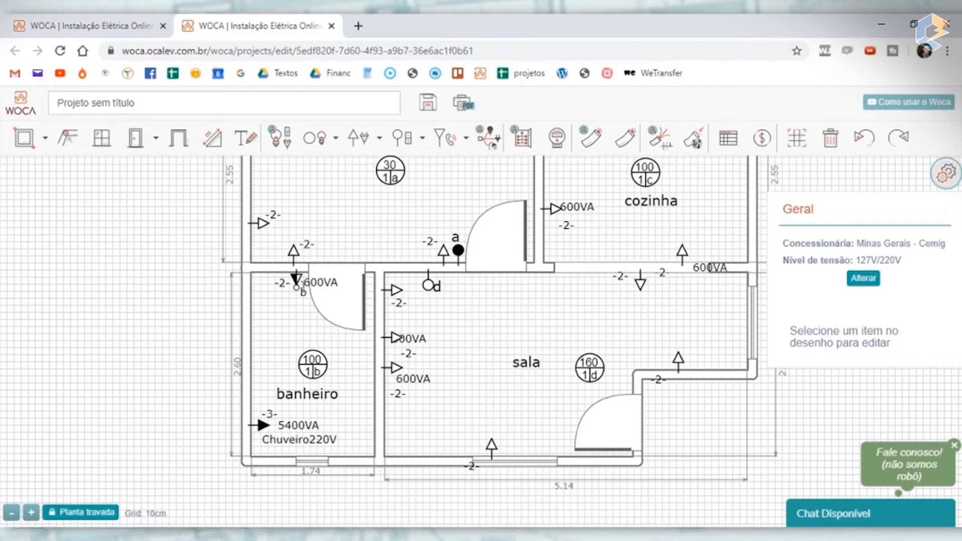
{"action": "left_click_drag", "start_coordinate": [282, 284], "coordinate": [316, 283]}
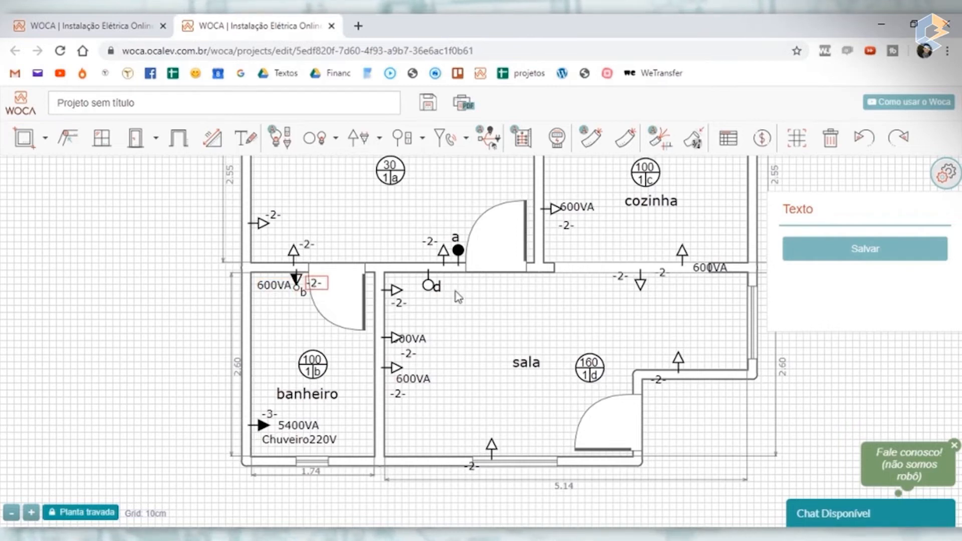
- Examine the outlets and their labels around the cozinha
{"action": "scroll", "coordinate": [458, 297], "scroll_direction": "down", "scroll_amount": 2}
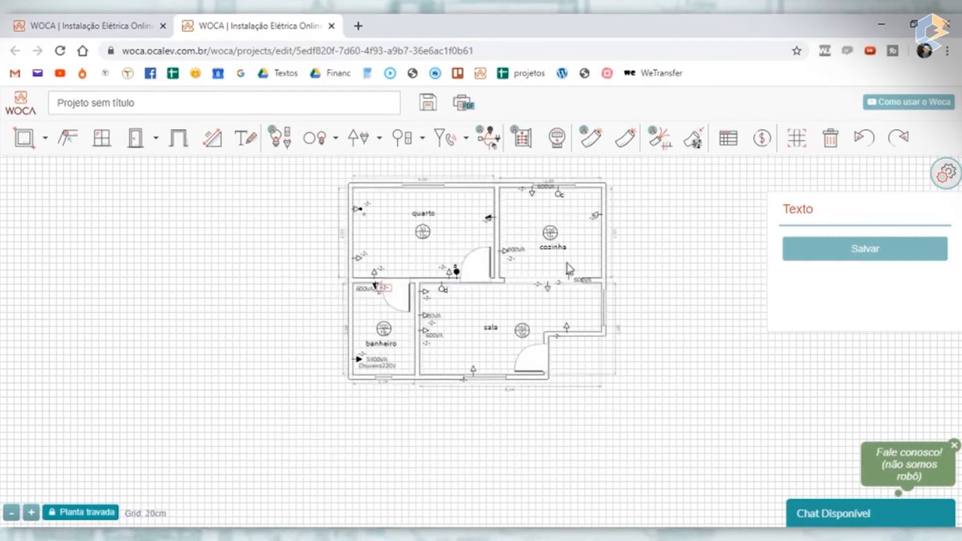
{"action": "scroll", "coordinate": [589, 223], "scroll_direction": "up", "scroll_amount": 2}
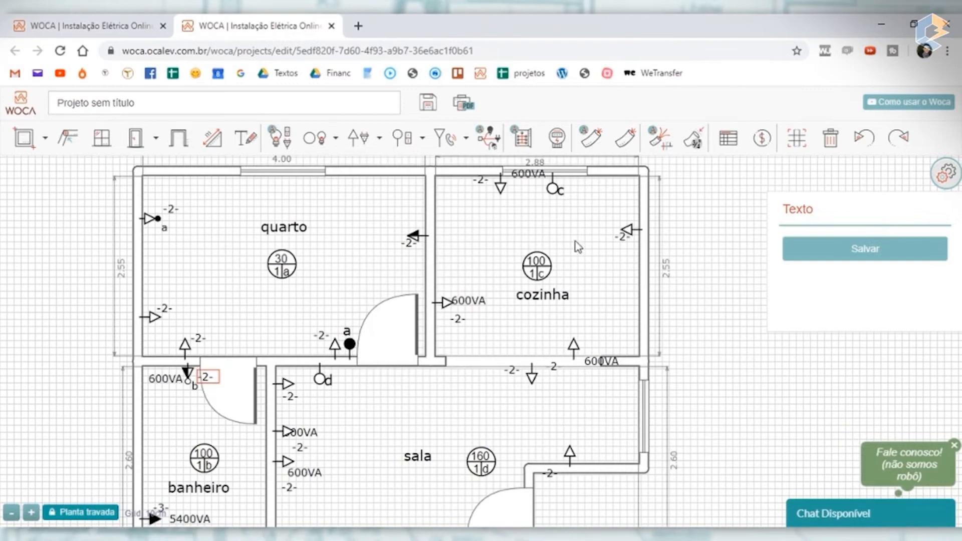
{"action": "scroll", "coordinate": [578, 246], "scroll_direction": "up", "scroll_amount": 2}
{"action": "scroll", "coordinate": [578, 247], "scroll_direction": "down", "scroll_amount": 4}
{"action": "scroll", "coordinate": [555, 268], "scroll_direction": "up", "scroll_amount": 2}
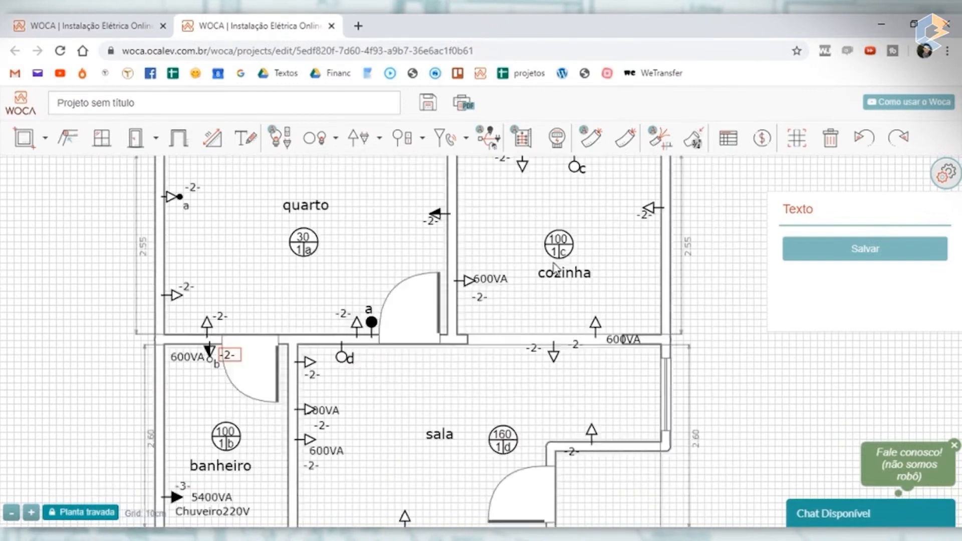
{"action": "left_click_drag", "start_coordinate": [724, 290], "coordinate": [531, 384]}
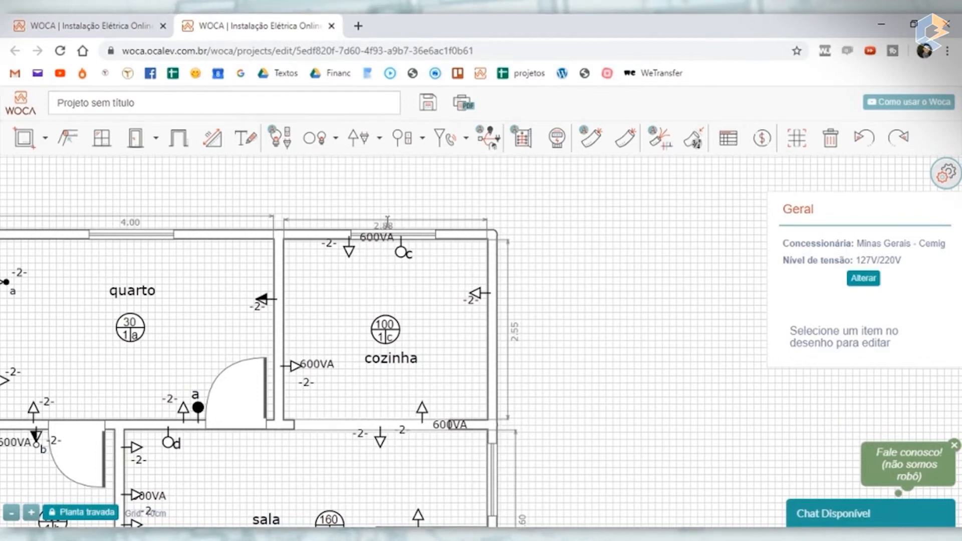
{"action": "left_click_drag", "start_coordinate": [387, 221], "coordinate": [390, 216]}
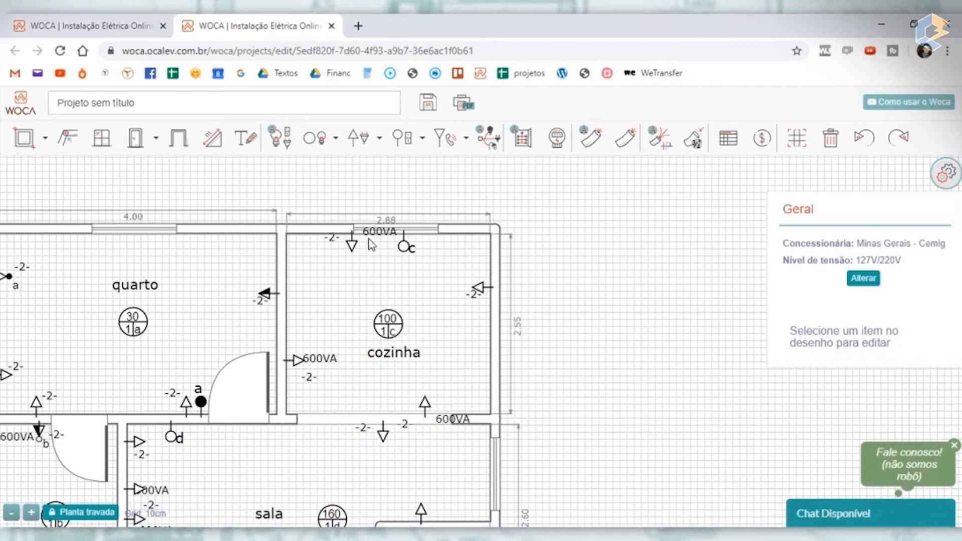
{"action": "scroll", "coordinate": [315, 343], "scroll_direction": "up", "scroll_amount": 3}
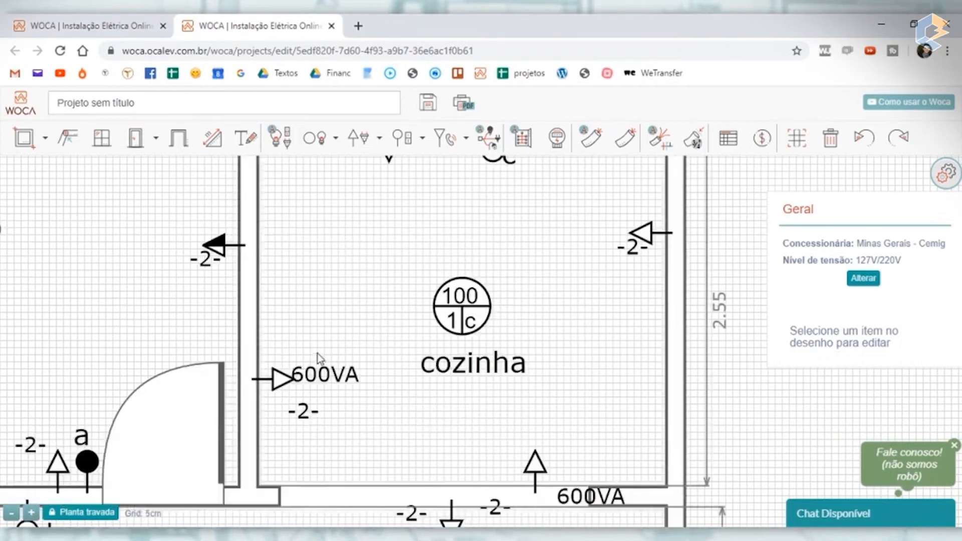
{"action": "scroll", "coordinate": [323, 366], "scroll_direction": "down", "scroll_amount": 5}
{"action": "scroll", "coordinate": [319, 368], "scroll_direction": "up", "scroll_amount": 2}
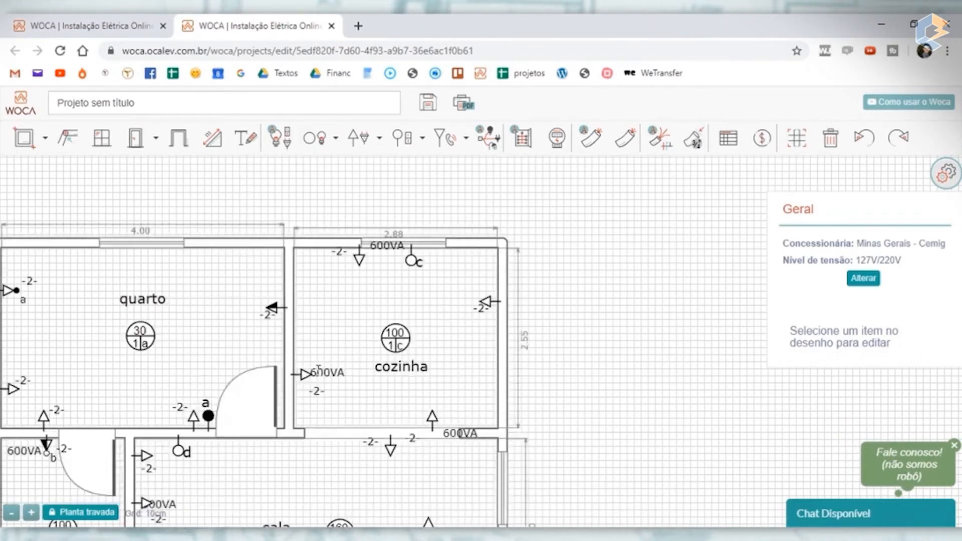
- Set the 600VA outlet on the cozinha–quarto wall to Média height and circuit 4, and shift its power label clear of the symbol
{"action": "left_click", "coordinate": [304, 376]}
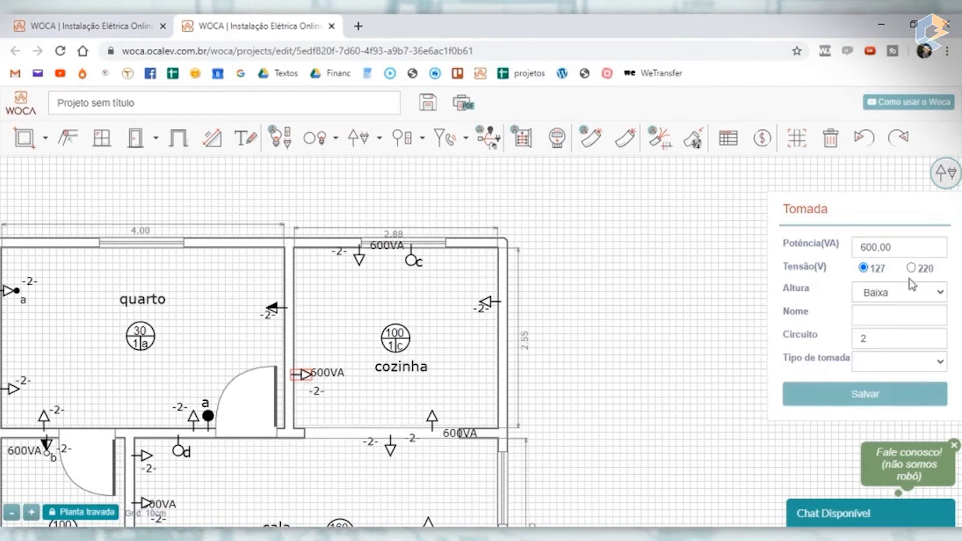
{"action": "left_click_drag", "start_coordinate": [883, 345], "coordinate": [778, 349]}
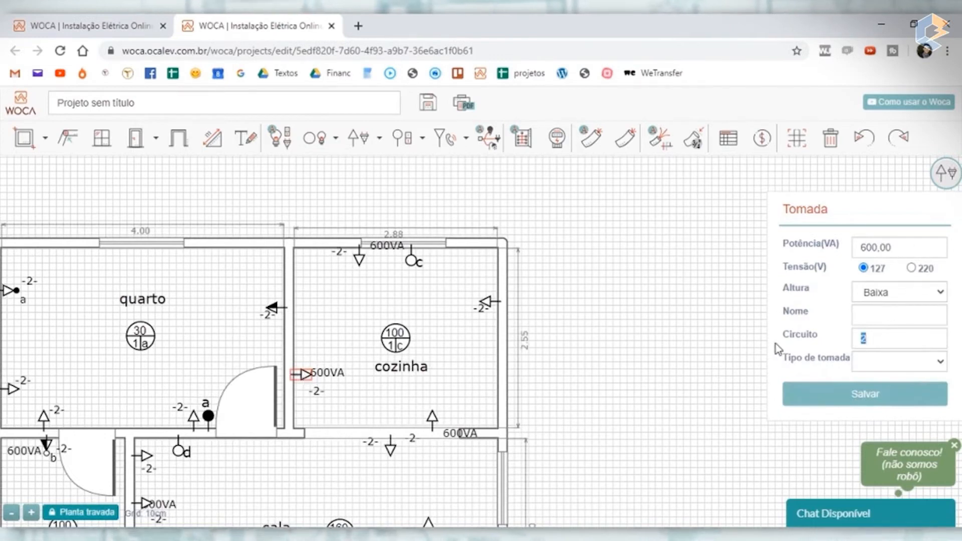
{"action": "type", "text": "4"}
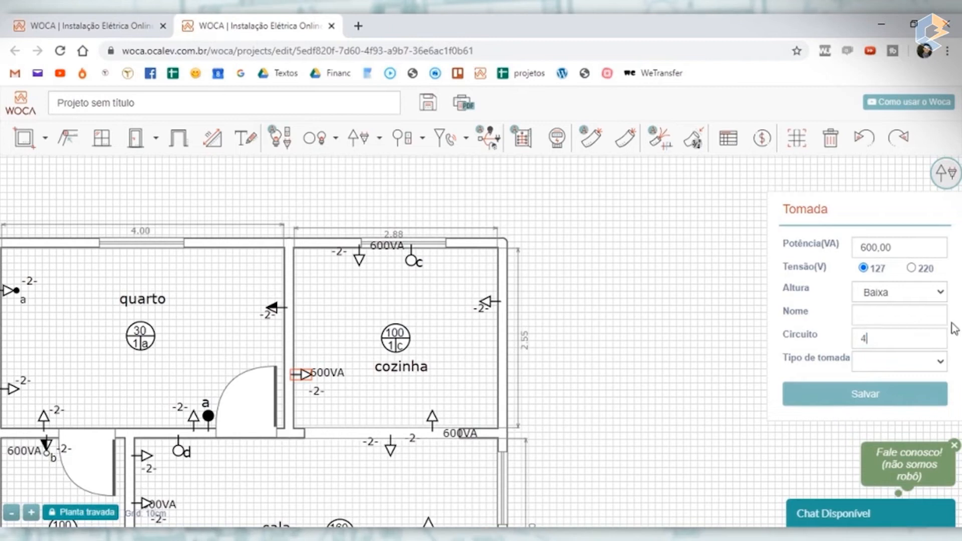
{"action": "left_click", "coordinate": [898, 325]}
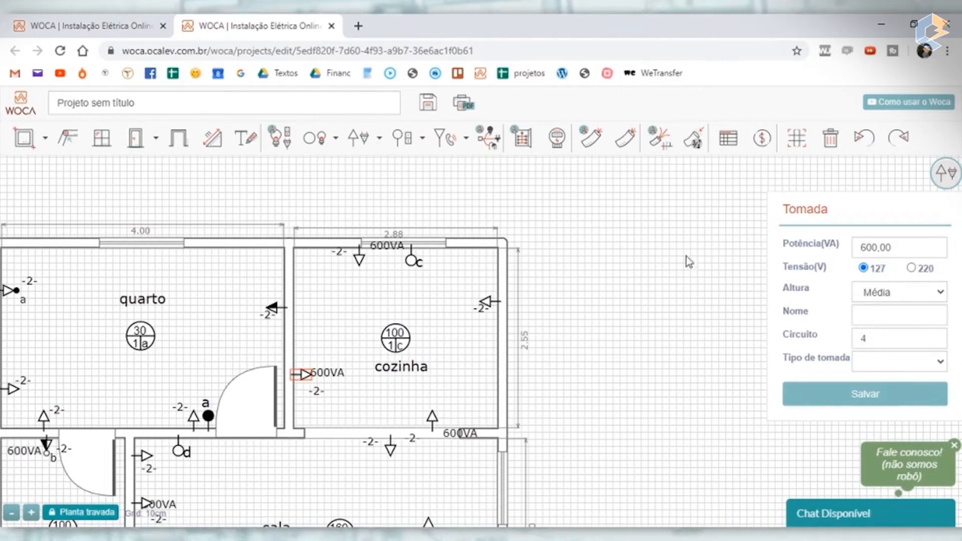
{"action": "left_click", "coordinate": [686, 273]}
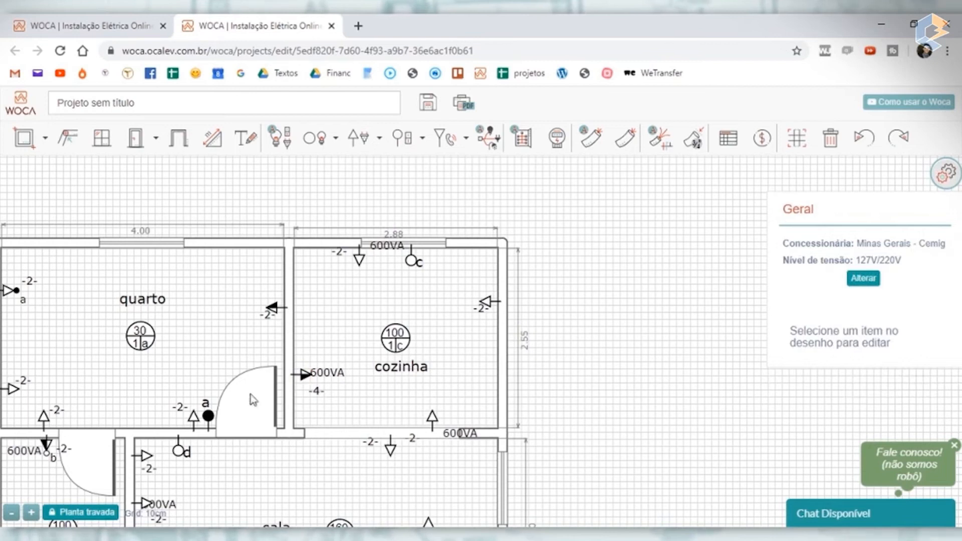
{"action": "scroll", "coordinate": [310, 376], "scroll_direction": "up", "scroll_amount": 5}
{"action": "left_click_drag", "start_coordinate": [366, 369], "coordinate": [402, 375]}
- Move the cozinha's window-wall outlet onto the quarto wall above the 600VA outlet, and save it with Média height and circuit 4
{"action": "scroll", "coordinate": [403, 376], "scroll_direction": "down", "scroll_amount": 5}
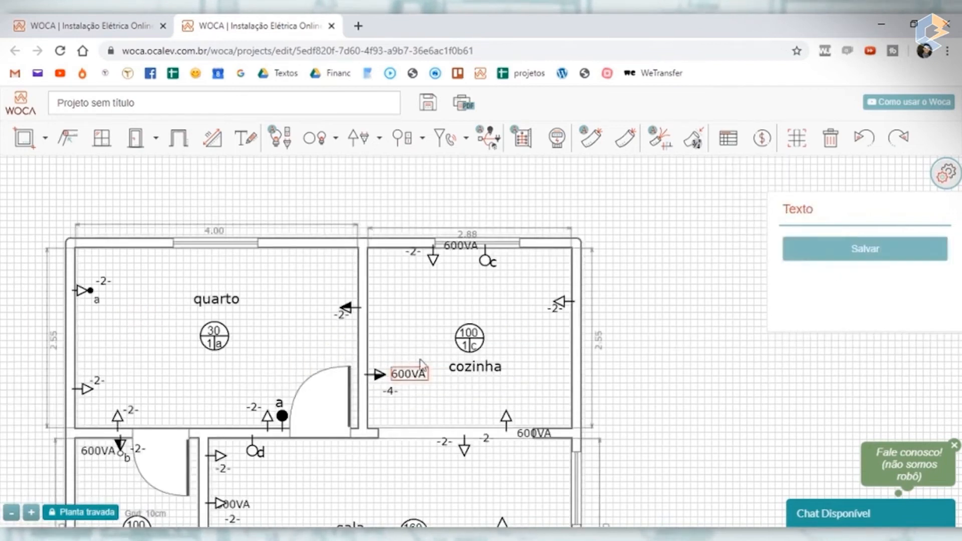
{"action": "left_click_drag", "start_coordinate": [434, 260], "coordinate": [379, 342]}
{"action": "double_click", "coordinate": [377, 324]}
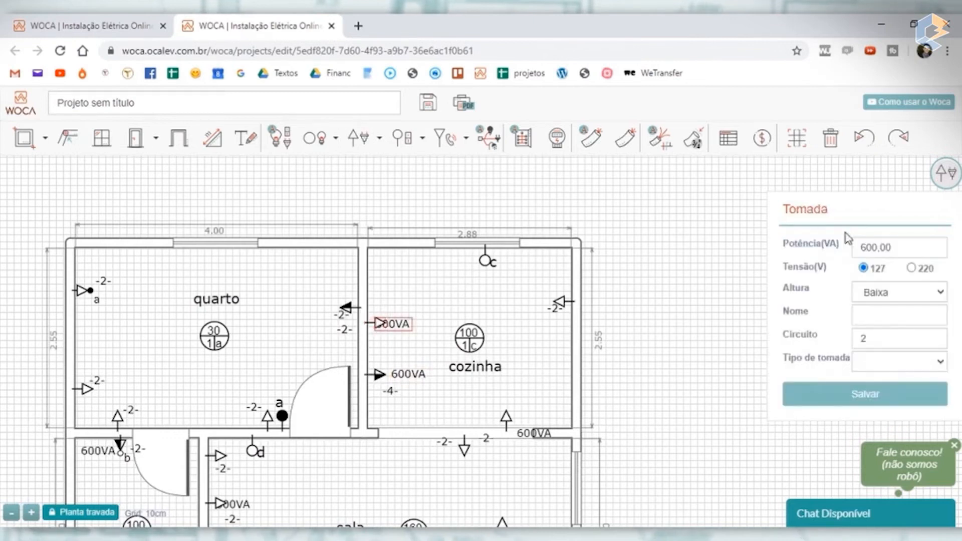
{"action": "left_click", "coordinate": [891, 294]}
{"action": "left_click", "coordinate": [886, 321]}
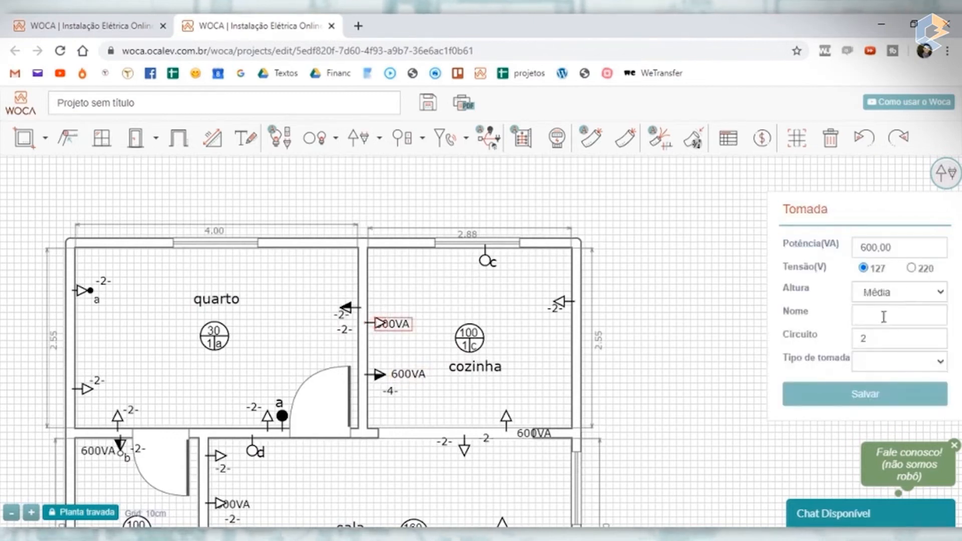
{"action": "left_click_drag", "start_coordinate": [886, 341], "coordinate": [724, 337]}
{"action": "type", "text": "4"}
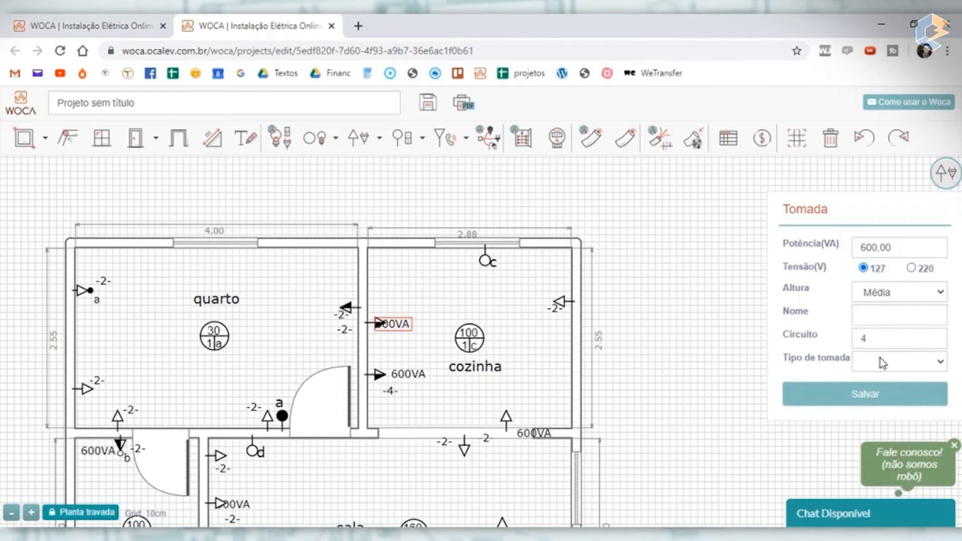
{"action": "left_click", "coordinate": [897, 397]}
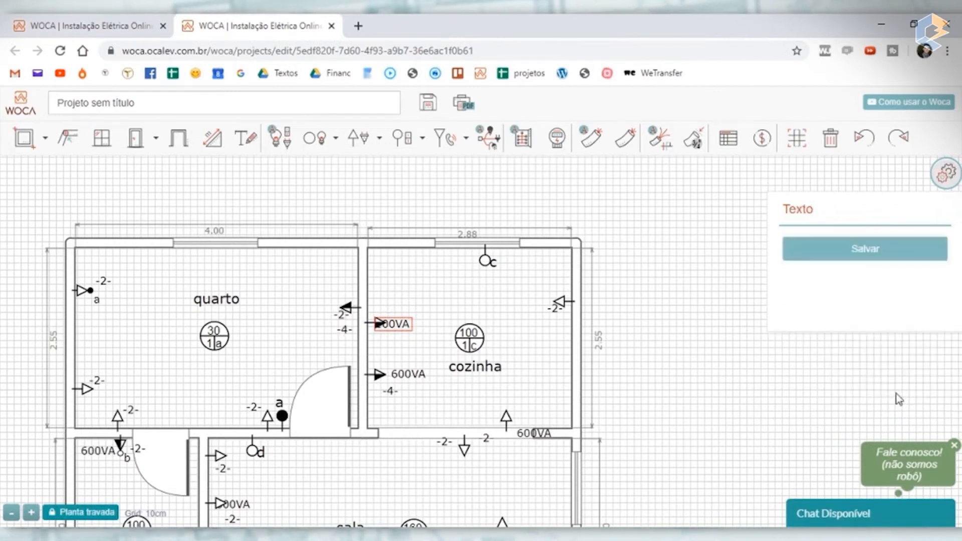
- Place the relocated cozinha outlet's power label above its symbol and its circuit label below, inside the cozinha
{"action": "scroll", "coordinate": [384, 333], "scroll_direction": "up", "scroll_amount": 1}
{"action": "left_click_drag", "start_coordinate": [411, 317], "coordinate": [441, 315]}
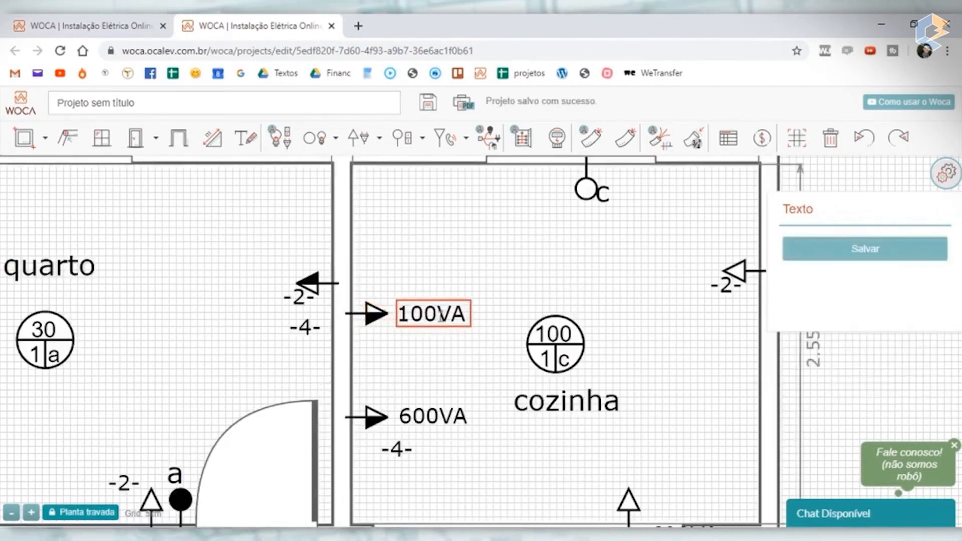
{"action": "left_click_drag", "start_coordinate": [300, 327], "coordinate": [382, 335]}
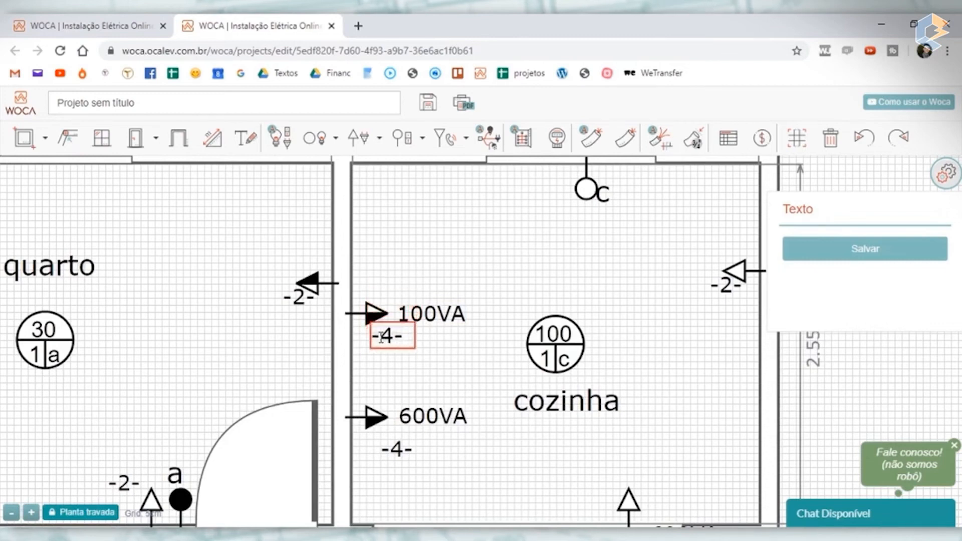
{"action": "left_click_drag", "start_coordinate": [436, 314], "coordinate": [426, 294]}
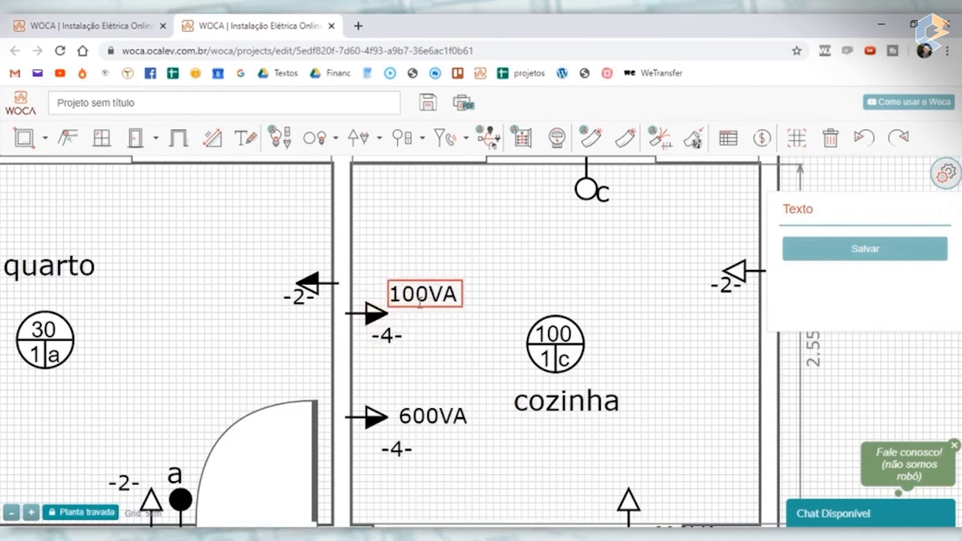
- Set the power of the upper cozinha outlet on the quarto wall to 600 VA and save it
{"action": "left_click", "coordinate": [381, 316]}
{"action": "left_click_drag", "start_coordinate": [901, 245], "coordinate": [607, 256]}
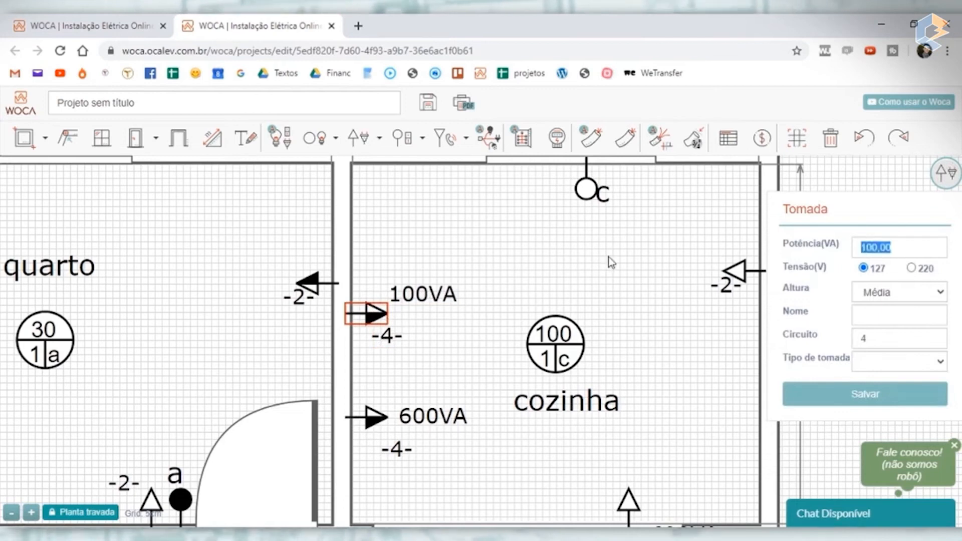
{"action": "type", "text": "60,00"}
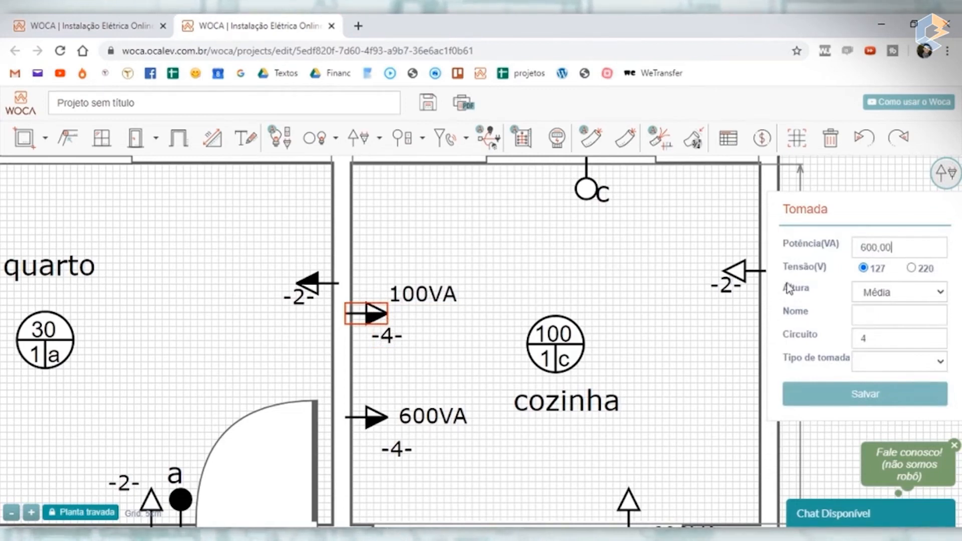
{"action": "left_click", "coordinate": [863, 395]}
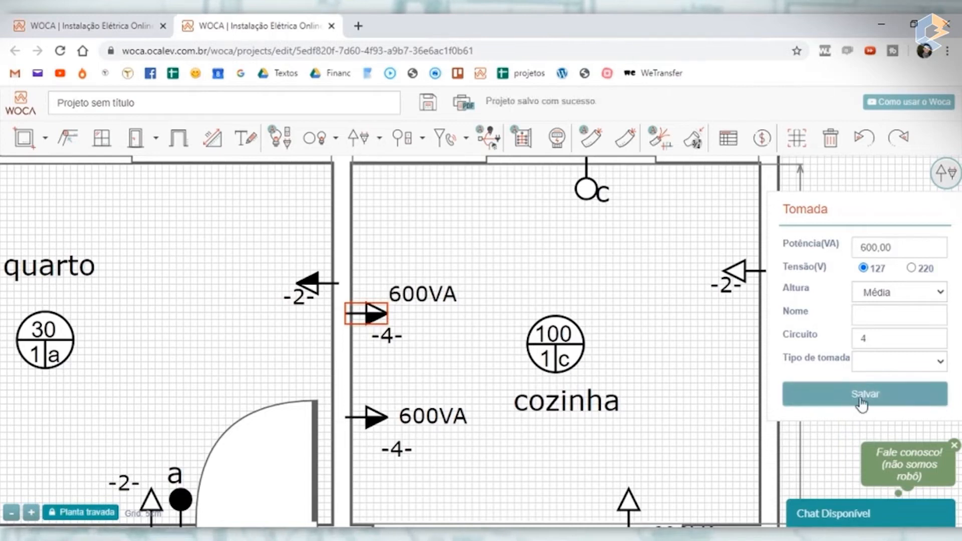
{"action": "left_click", "coordinate": [509, 281]}
{"action": "scroll", "coordinate": [438, 383], "scroll_direction": "down", "scroll_amount": 3}
{"action": "scroll", "coordinate": [437, 371], "scroll_direction": "up", "scroll_amount": 3}
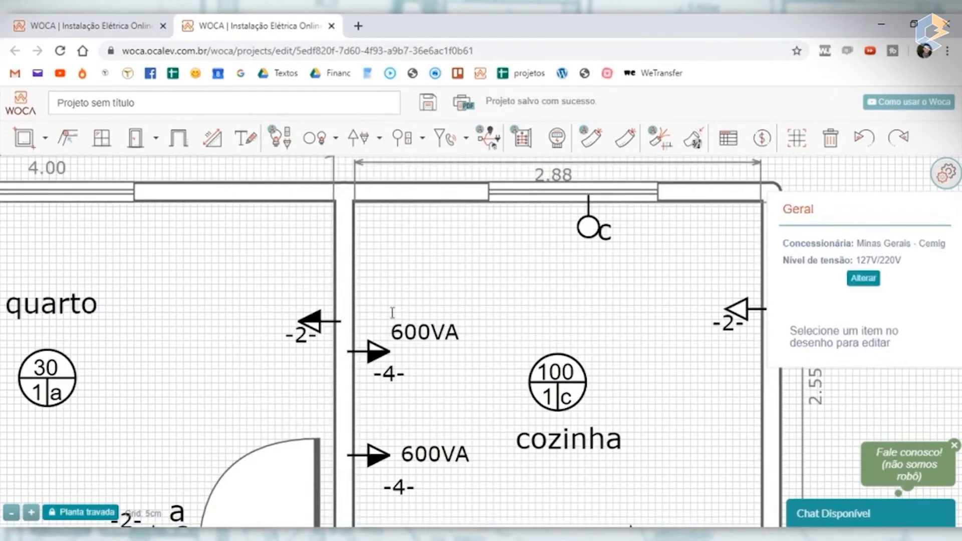
- Shift the upper 600VA cozinha outlet slightly down the quarto wall and align the lower outlet's circuit label beneath its symbol
{"action": "mouse_move", "coordinate": [373, 363]}
{"action": "left_mouse_down"}
{"action": "mouse_move", "coordinate": [375, 292]}
{"action": "mouse_move", "coordinate": [379, 375]}
{"action": "left_mouse_up"}
{"action": "mouse_move", "coordinate": [377, 368]}
{"action": "left_mouse_down"}
{"action": "mouse_move", "coordinate": [379, 324]}
{"action": "mouse_move", "coordinate": [374, 377]}
{"action": "left_mouse_up"}
{"action": "scroll", "coordinate": [374, 377], "scroll_direction": "down", "scroll_amount": 5}
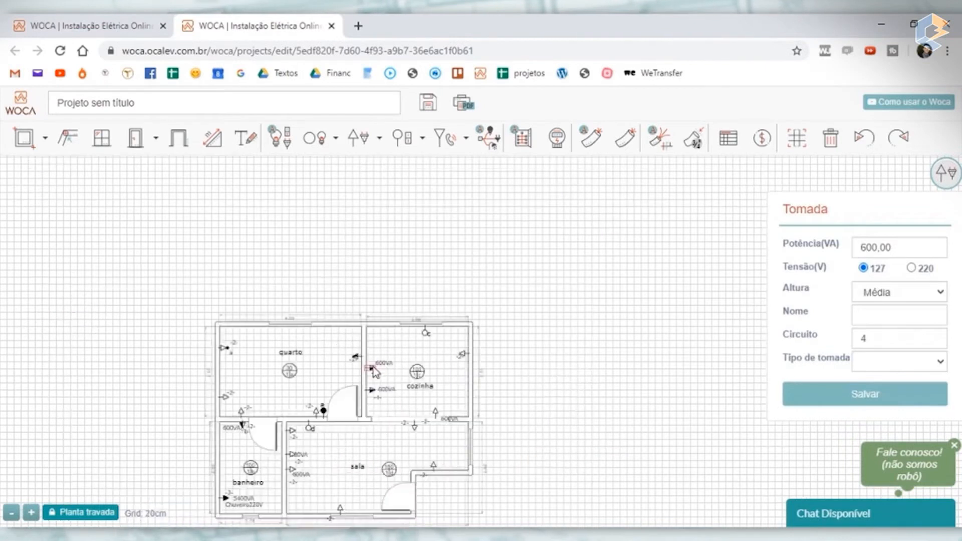
{"action": "scroll", "coordinate": [385, 375], "scroll_direction": "up", "scroll_amount": 5}
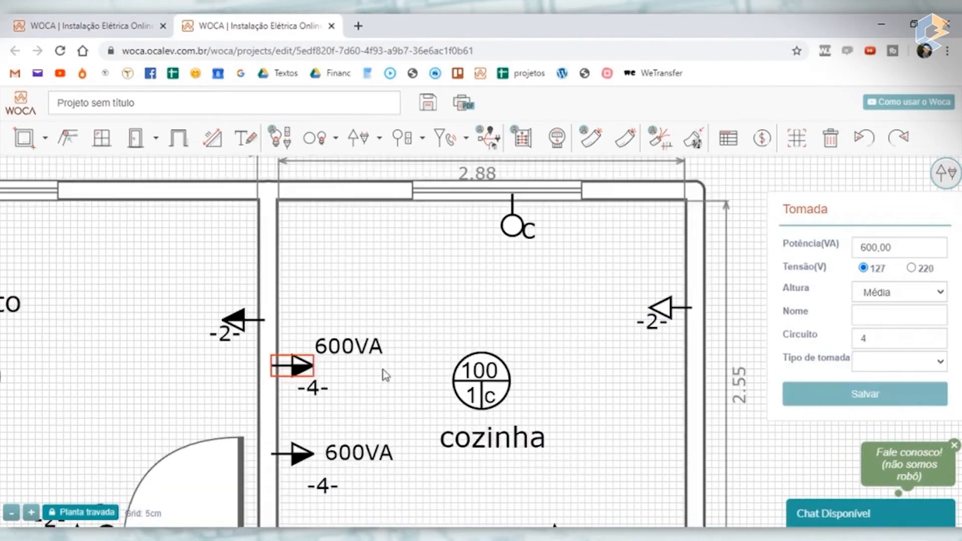
{"action": "left_click", "coordinate": [323, 486]}
{"action": "scroll", "coordinate": [427, 426], "scroll_direction": "down", "scroll_amount": 2}
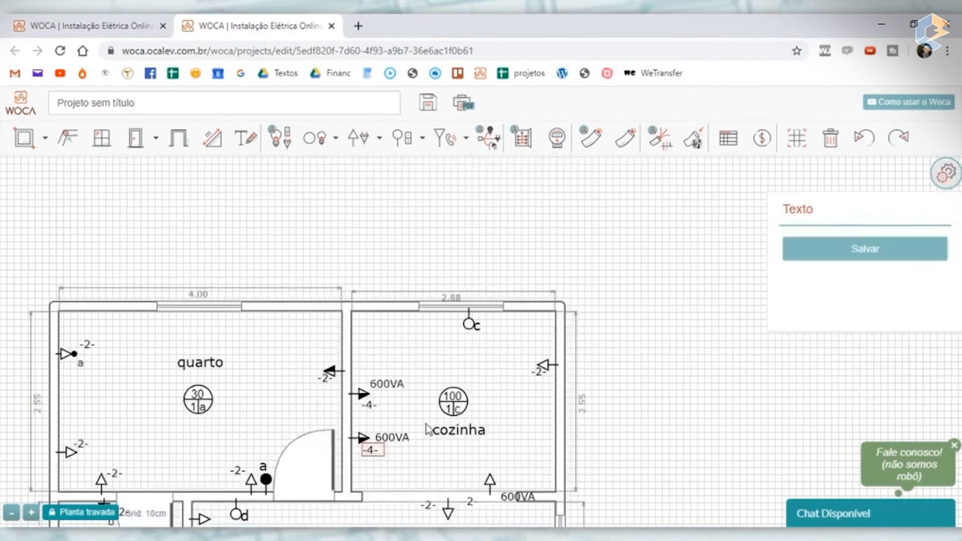
{"action": "scroll", "coordinate": [426, 427], "scroll_direction": "down", "scroll_amount": 3}
{"action": "scroll", "coordinate": [436, 451], "scroll_direction": "up", "scroll_amount": 6}
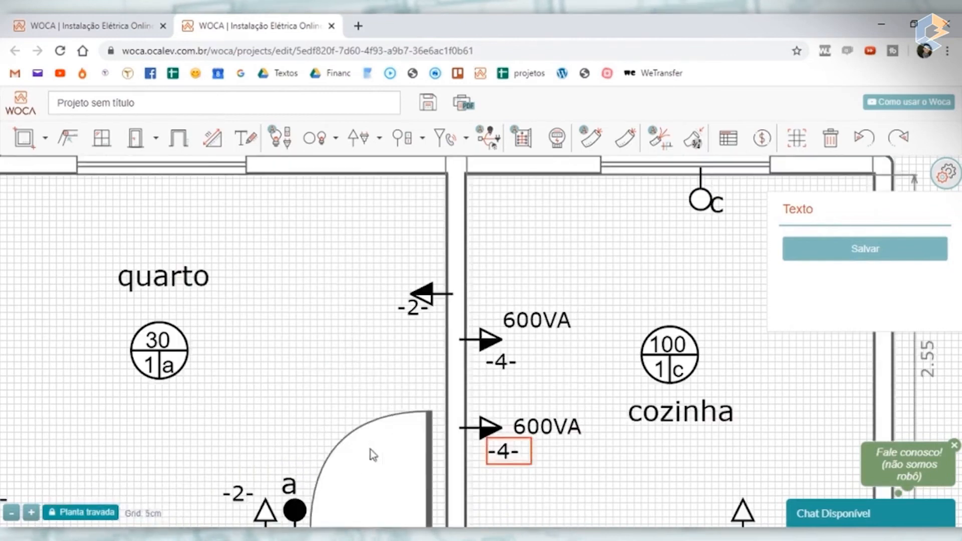
- Move the 600VA outlet beside the sala opening to the quarto wall above the other two cozinha outlets, with Média height and circuit 4
{"action": "scroll", "coordinate": [533, 329], "scroll_direction": "down", "scroll_amount": 4}
{"action": "scroll", "coordinate": [544, 320], "scroll_direction": "up", "scroll_amount": 2}
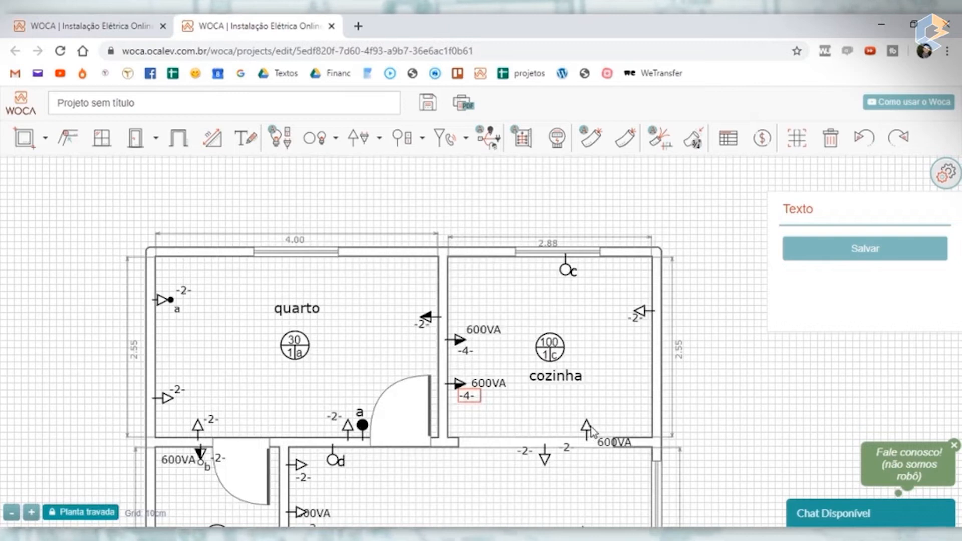
{"action": "left_click_drag", "start_coordinate": [589, 430], "coordinate": [491, 301]}
{"action": "left_click", "coordinate": [457, 303]}
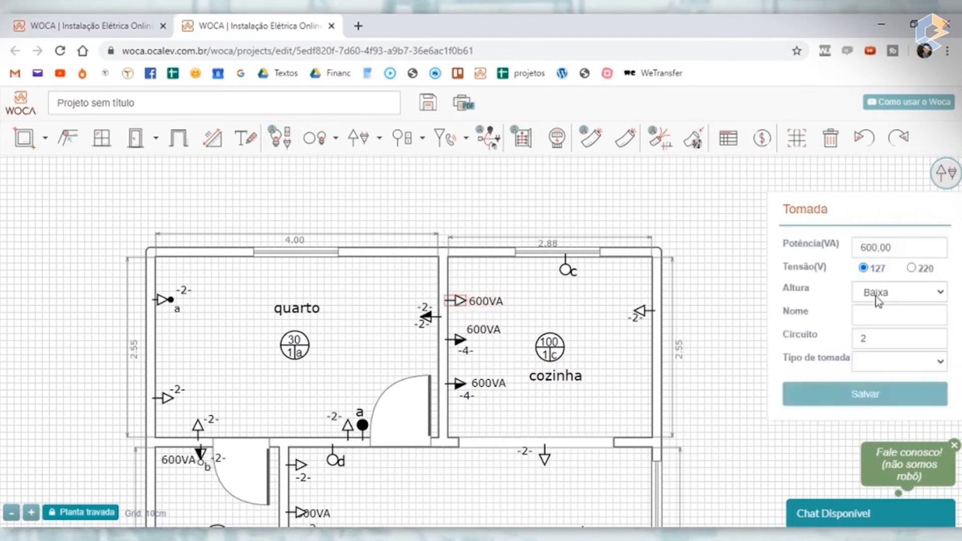
{"action": "left_click", "coordinate": [879, 326]}
{"action": "left_click", "coordinate": [906, 396]}
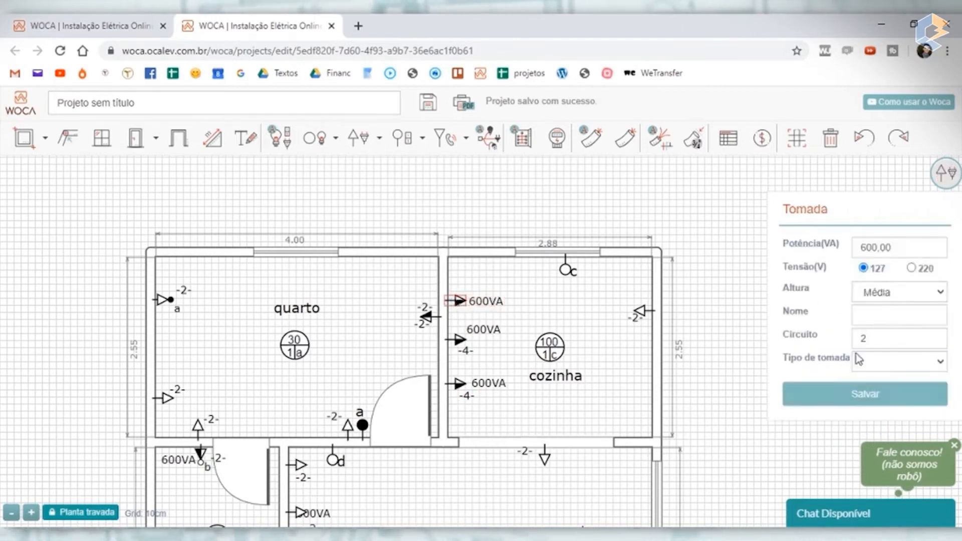
{"action": "double_click", "coordinate": [889, 338]}
{"action": "type", "text": "4"}
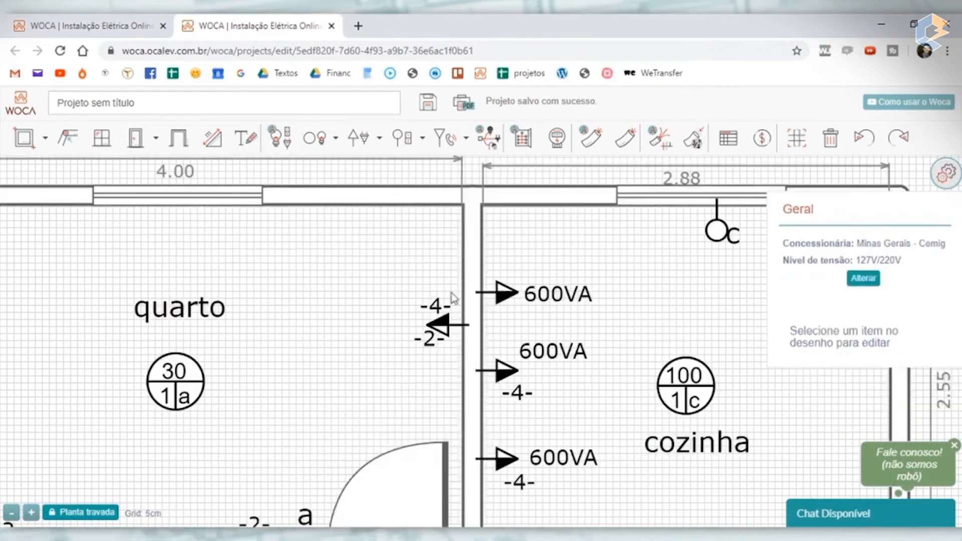
- Place the uppermost outlet's circuit label above its symbol inside the cozinha and the middle outlet's power label beside its own symbol
{"action": "left_click_drag", "start_coordinate": [434, 303], "coordinate": [512, 258]}
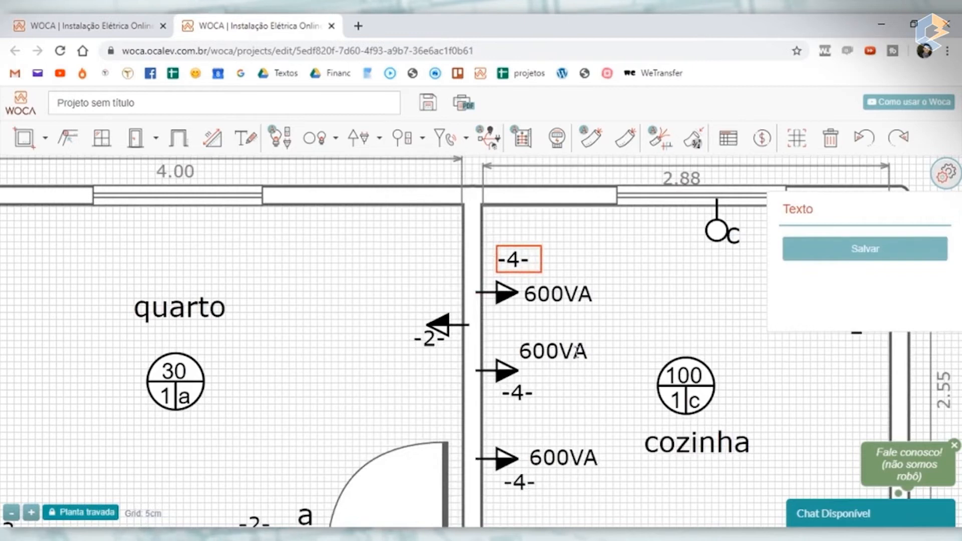
{"action": "left_click_drag", "start_coordinate": [544, 353], "coordinate": [555, 368]}
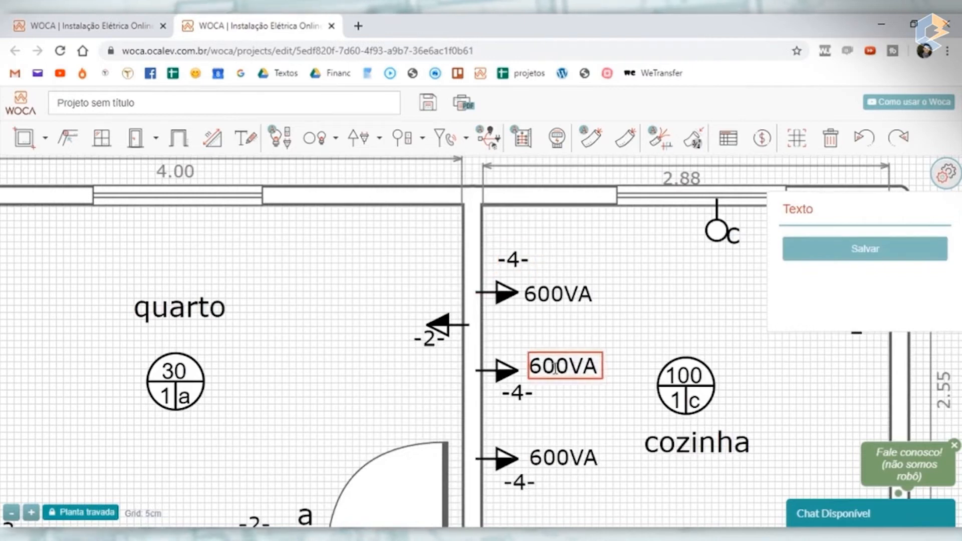
{"action": "scroll", "coordinate": [572, 361], "scroll_direction": "down", "scroll_amount": 3}
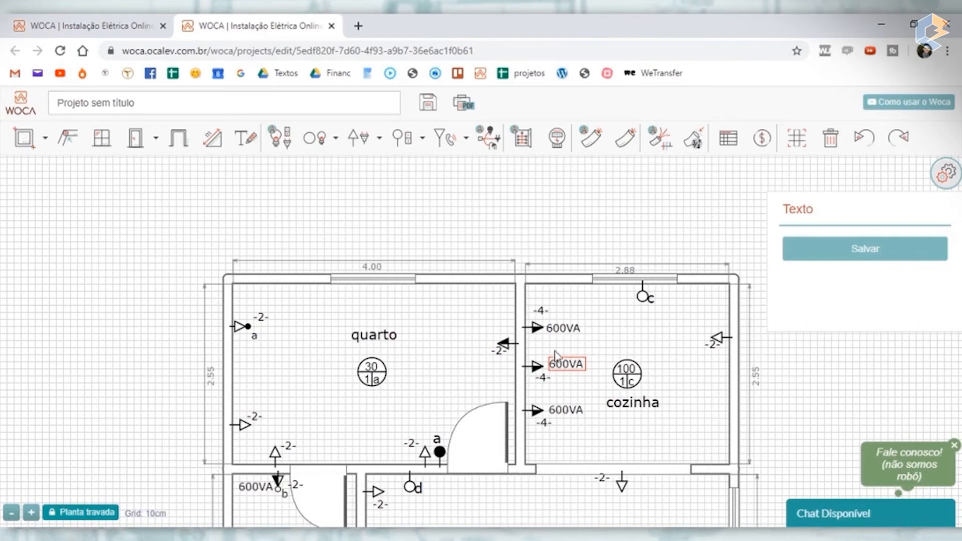
- Relocate the uppermost 600VA outlet from the quarto wall to the cozinha's window wall, between the quarto corner and switch c
{"action": "left_click", "coordinate": [536, 328]}
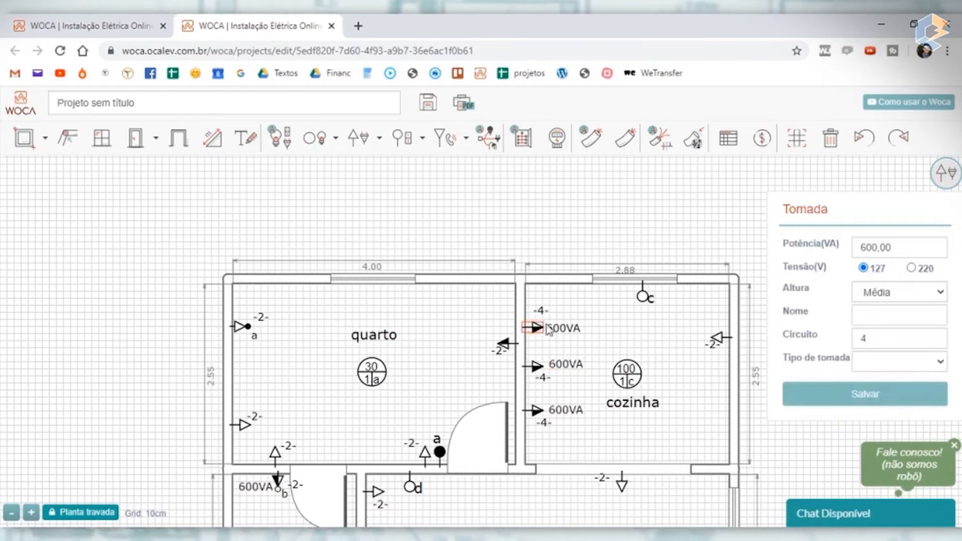
{"action": "left_click_drag", "start_coordinate": [543, 329], "coordinate": [706, 393]}
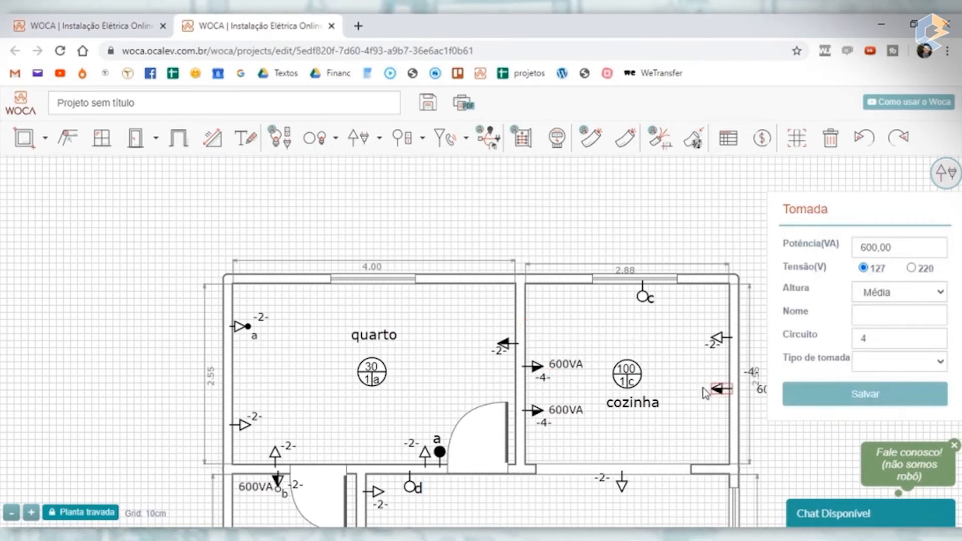
{"action": "scroll", "coordinate": [728, 387], "scroll_direction": "down", "scroll_amount": 3}
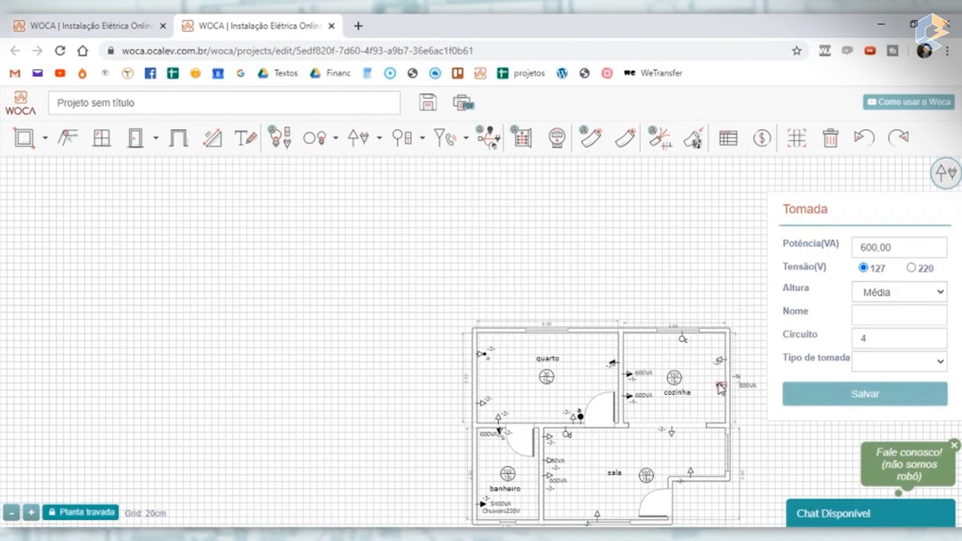
{"action": "left_click_drag", "start_coordinate": [721, 390], "coordinate": [640, 342]}
{"action": "scroll", "coordinate": [651, 344], "scroll_direction": "up", "scroll_amount": 10}
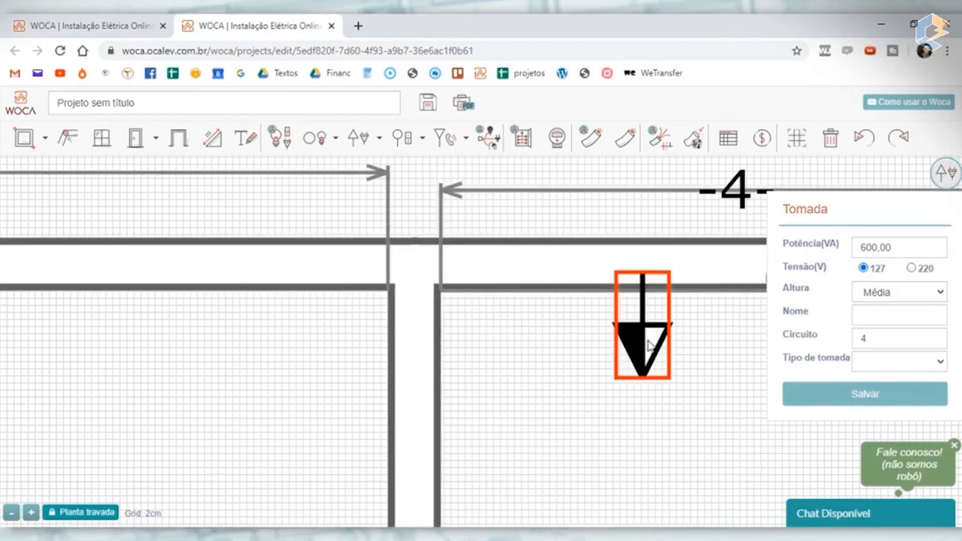
{"action": "scroll", "coordinate": [617, 346], "scroll_direction": "down", "scroll_amount": 7}
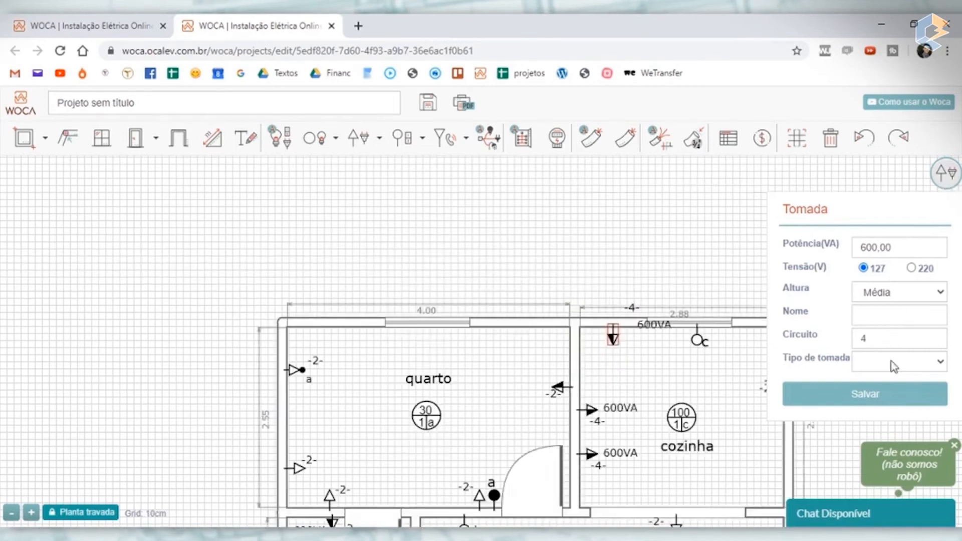
- Configure the window-wall outlet as type Micro-ondas with 1304 VA on circuit 5, and save it
{"action": "left_click", "coordinate": [904, 243]}
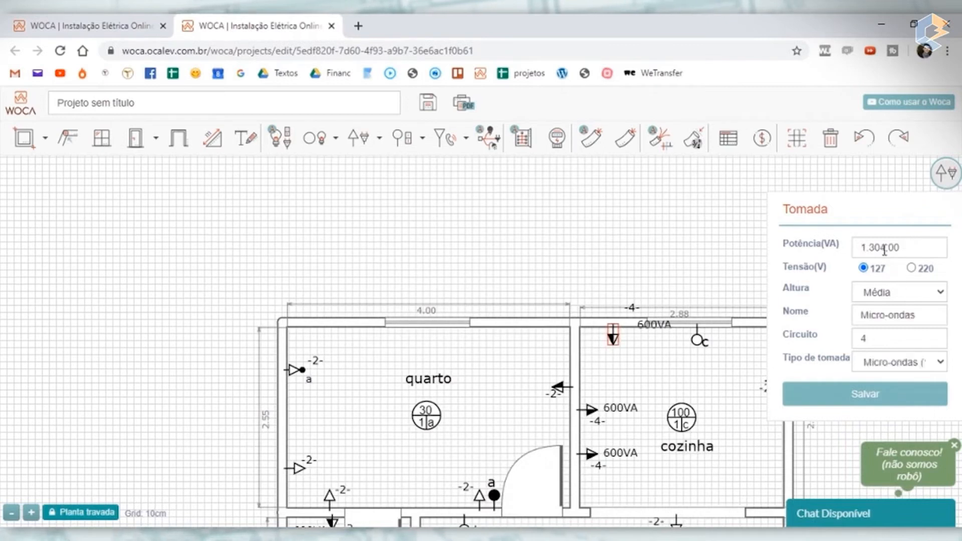
{"action": "left_click_drag", "start_coordinate": [897, 338], "coordinate": [807, 350]}
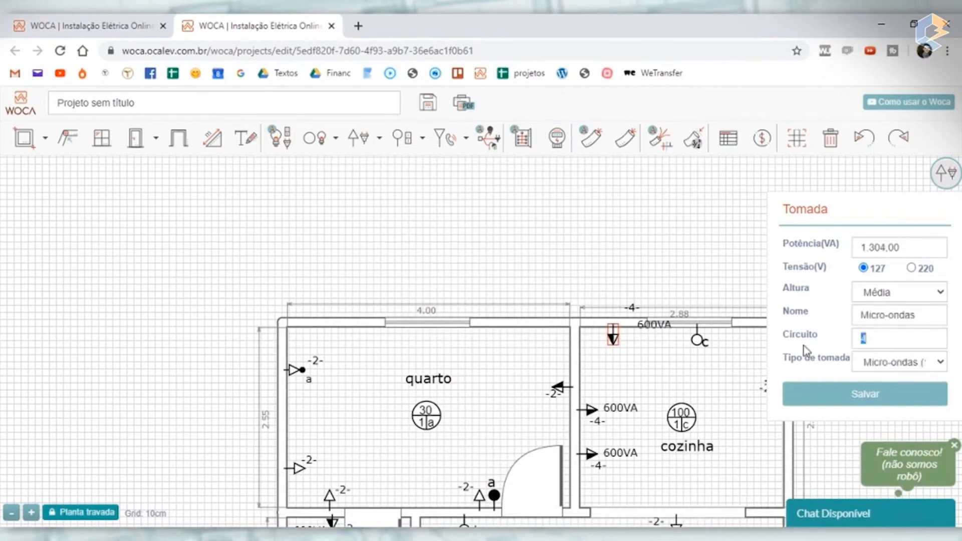
{"action": "type", "text": "5"}
{"action": "left_click", "coordinate": [882, 401]}
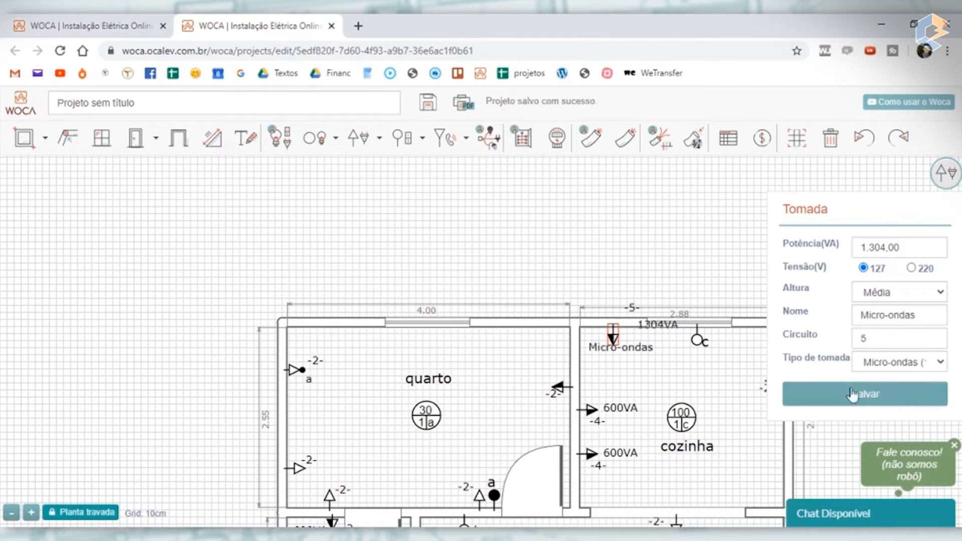
- Arrange the Micro-ondas outlet's labels inside the cozinha, with the circuit beside the symbol, the name beneath it and the power below the name
{"action": "scroll", "coordinate": [650, 309], "scroll_direction": "up", "scroll_amount": 2}
{"action": "left_click", "coordinate": [600, 384]}
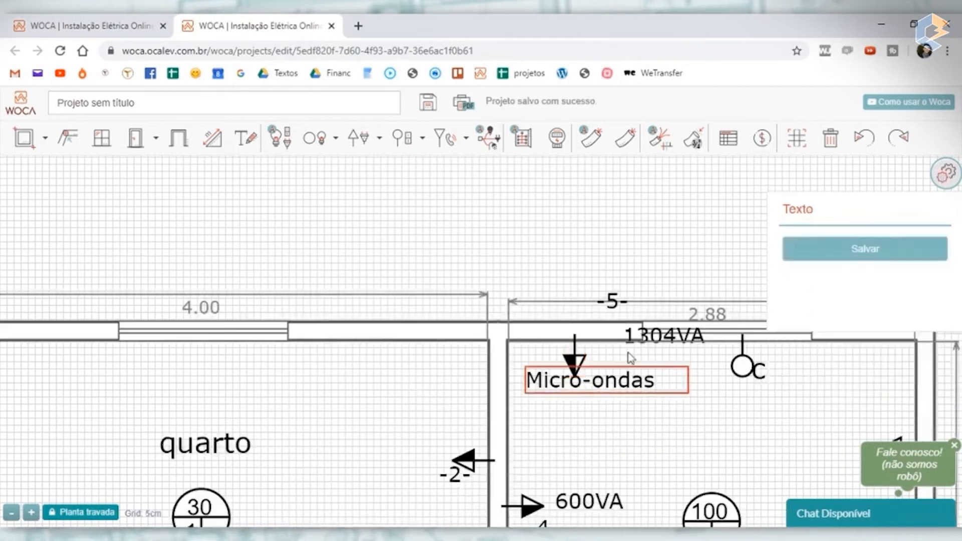
{"action": "left_click_drag", "start_coordinate": [621, 379], "coordinate": [622, 386]}
{"action": "left_click_drag", "start_coordinate": [633, 346], "coordinate": [567, 407]}
{"action": "left_click_drag", "start_coordinate": [612, 303], "coordinate": [607, 370]}
{"action": "left_click", "coordinate": [566, 251]}
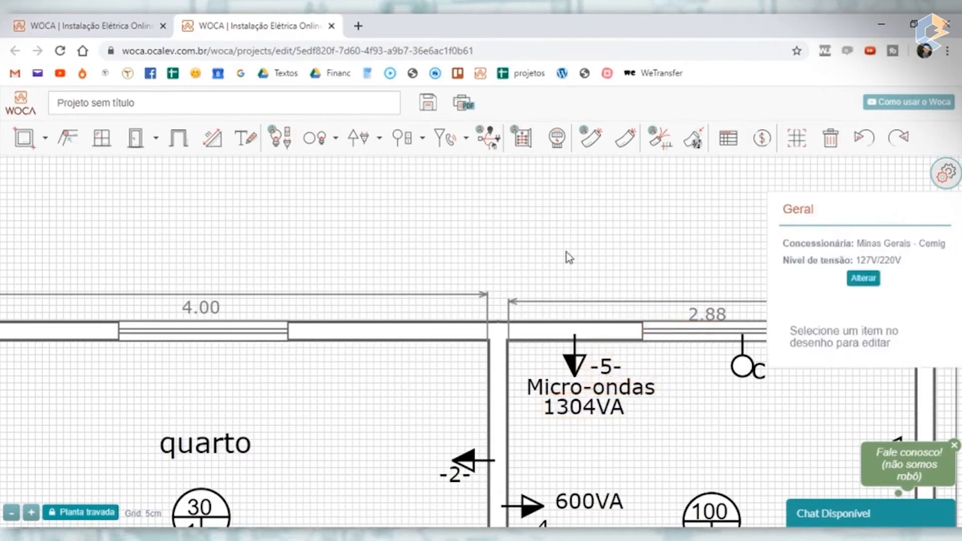
- Nudge the 100VA outlet slightly up the cozinha's outer wall and move switch c to the quarto wall near the sala opening
{"action": "scroll", "coordinate": [566, 251], "scroll_direction": "down", "scroll_amount": 3}
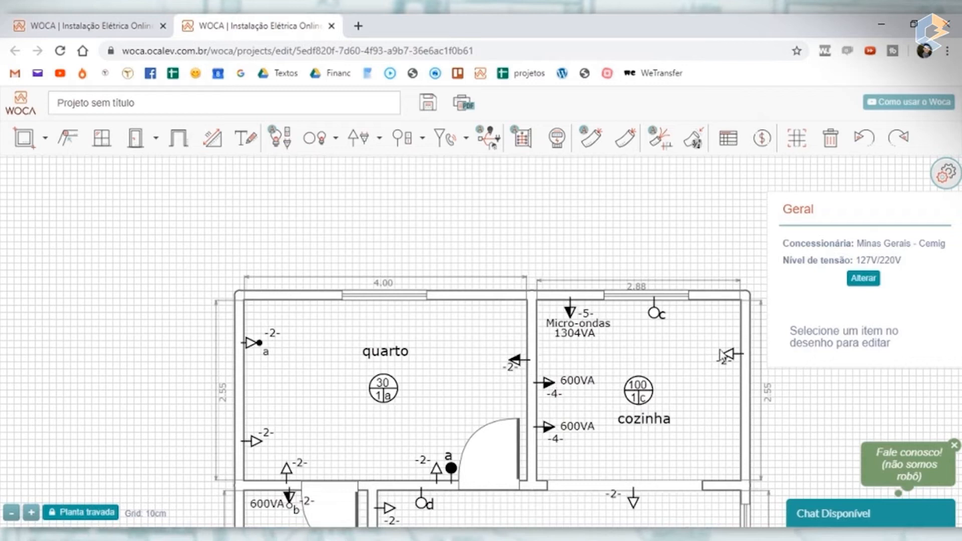
{"action": "left_click_drag", "start_coordinate": [633, 240], "coordinate": [546, 200]}
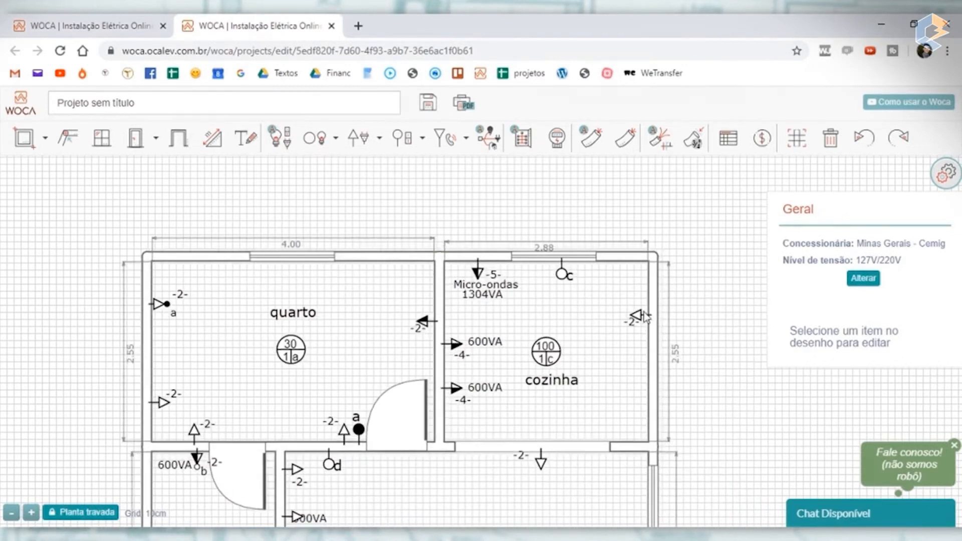
{"action": "mouse_move", "coordinate": [639, 317]}
{"action": "left_mouse_down"}
{"action": "mouse_move", "coordinate": [641, 296]}
{"action": "mouse_move", "coordinate": [639, 314]}
{"action": "left_mouse_up"}
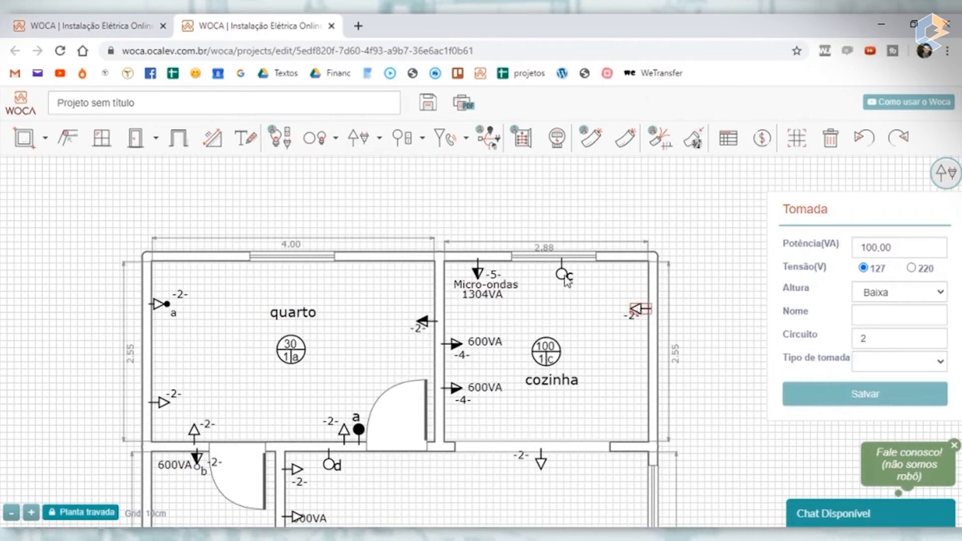
{"action": "left_click_drag", "start_coordinate": [566, 279], "coordinate": [459, 430]}
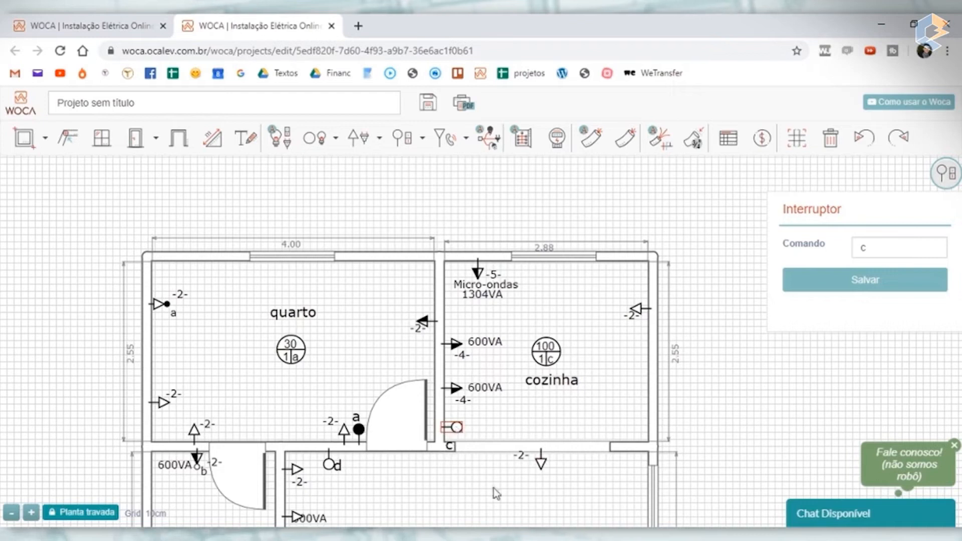
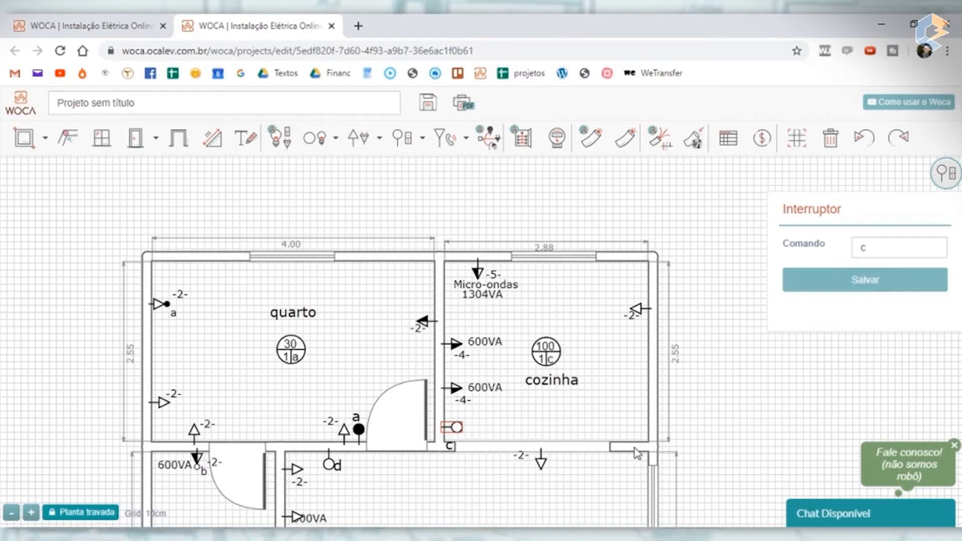
- Reposition the switch c label inside the cozinha, beside its symbol on the quarto wall
{"action": "left_click", "coordinate": [616, 429]}
{"action": "left_click_drag", "start_coordinate": [617, 430], "coordinate": [552, 396]}
{"action": "left_click", "coordinate": [450, 445]}
{"action": "scroll", "coordinate": [452, 446], "scroll_direction": "up", "scroll_amount": 5}
{"action": "scroll", "coordinate": [551, 391], "scroll_direction": "down", "scroll_amount": 5}
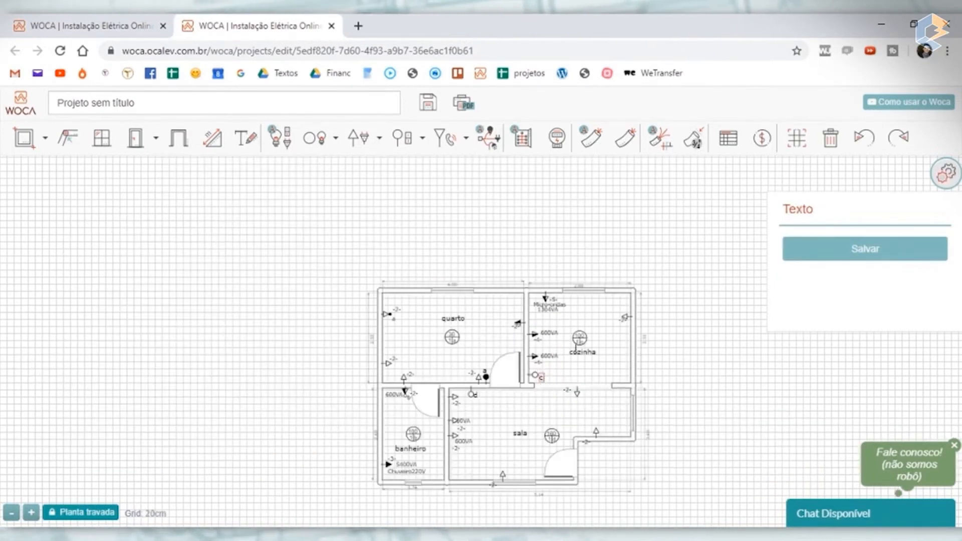
- Set the banheiro lamp's power to 20 VA and save it
{"action": "scroll", "coordinate": [416, 440], "scroll_direction": "up", "scroll_amount": 3}
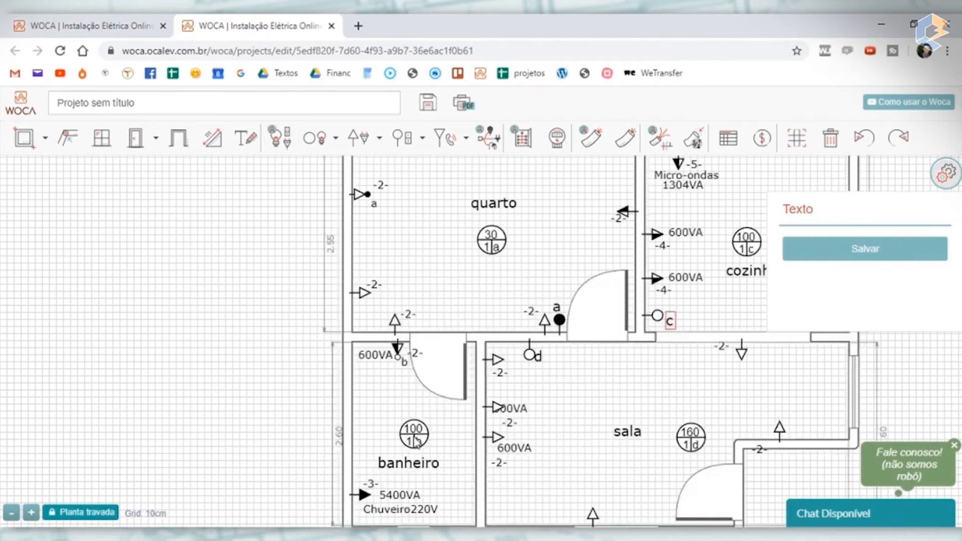
{"action": "left_click", "coordinate": [414, 436]}
{"action": "double_click", "coordinate": [873, 247]}
{"action": "type", "text": "20"}
{"action": "left_click", "coordinate": [873, 351]}
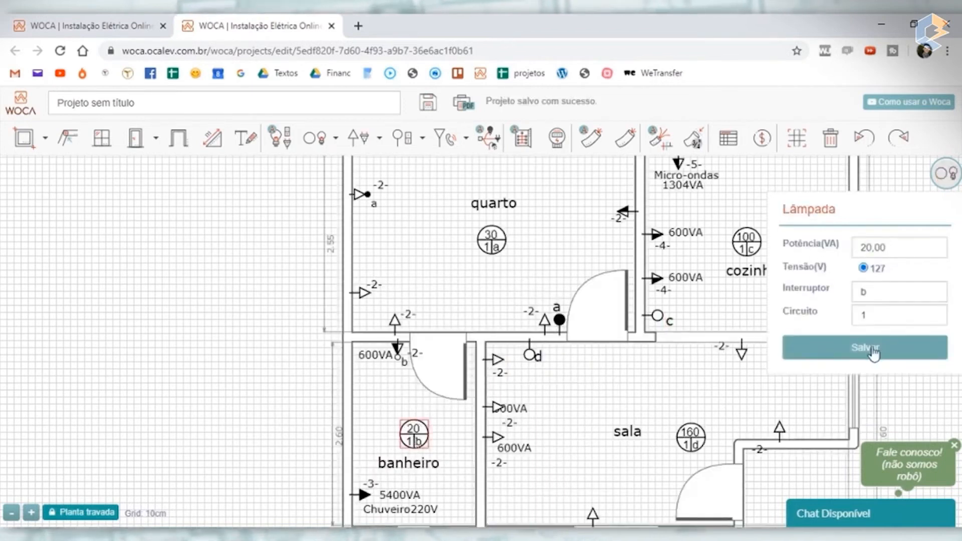
{"action": "left_click", "coordinate": [317, 422]}
- Review the placement of lamps, switches and outlets across the banheiro, quarto, cozinha and sala
{"action": "scroll", "coordinate": [418, 403], "scroll_direction": "down", "scroll_amount": 3}
{"action": "scroll", "coordinate": [418, 403], "scroll_direction": "up", "scroll_amount": 3}
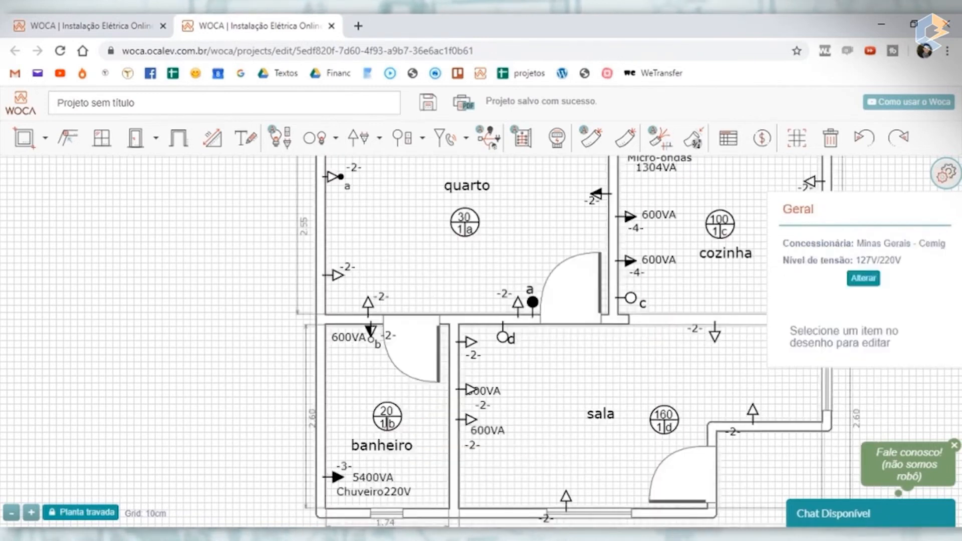
{"action": "scroll", "coordinate": [335, 416], "scroll_direction": "down", "scroll_amount": 3}
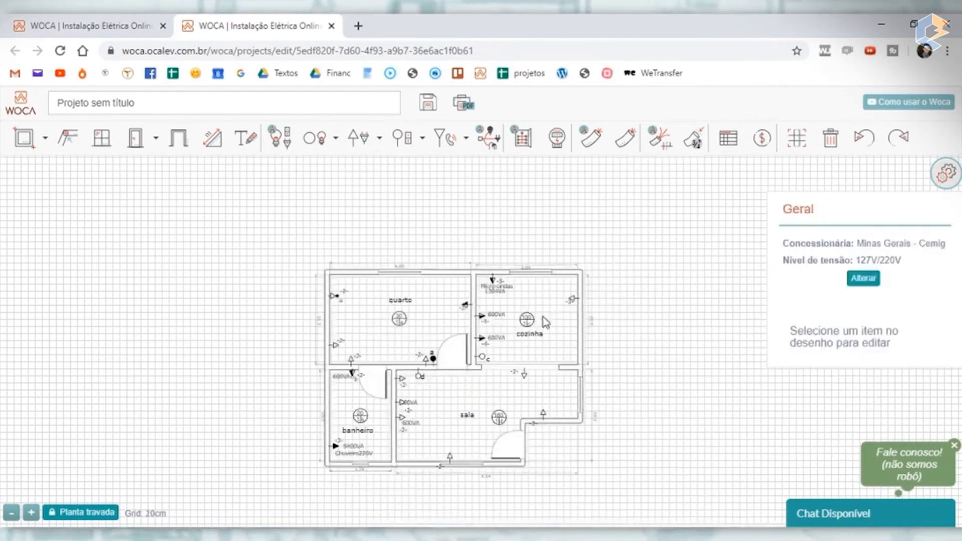
{"action": "scroll", "coordinate": [546, 321], "scroll_direction": "up", "scroll_amount": 3}
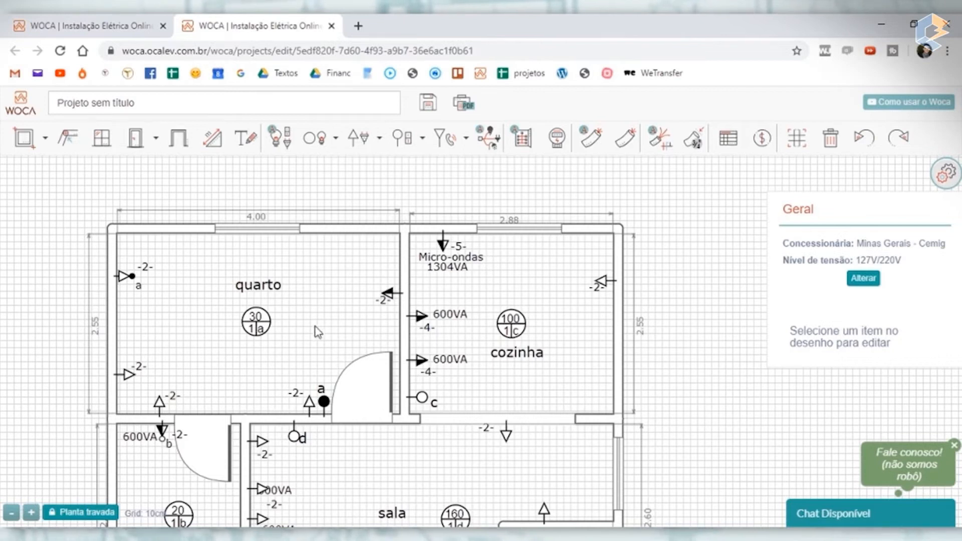
{"action": "scroll", "coordinate": [319, 333], "scroll_direction": "down", "scroll_amount": 2}
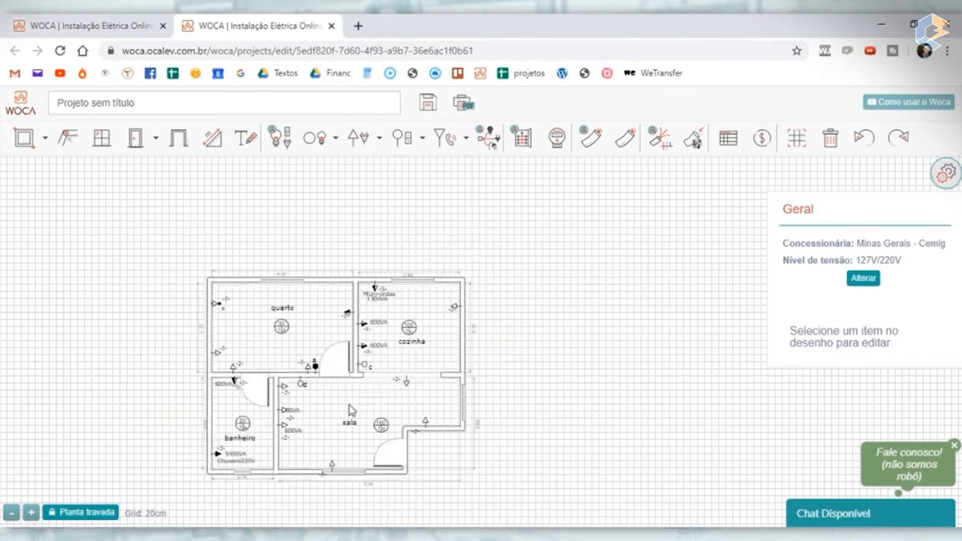
{"action": "scroll", "coordinate": [235, 464], "scroll_direction": "up", "scroll_amount": 2}
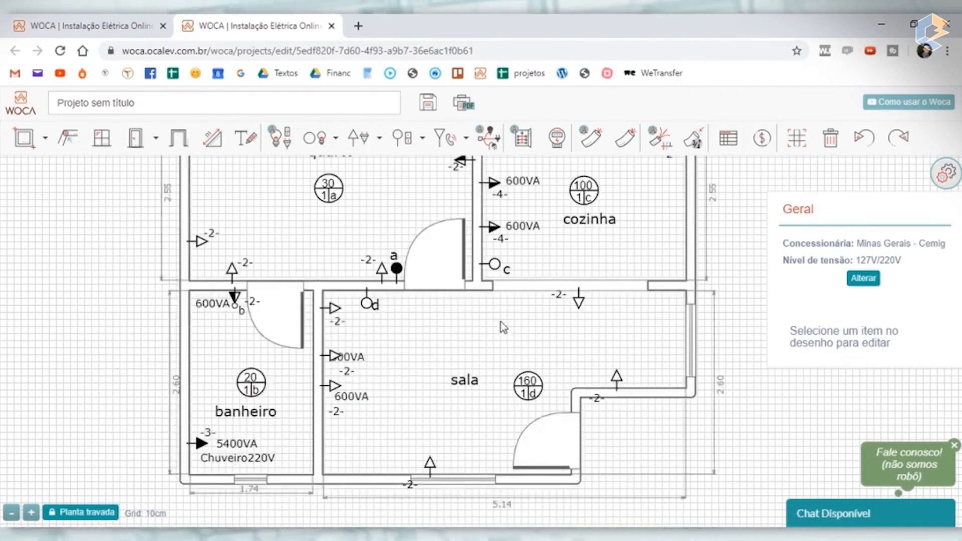
{"action": "scroll", "coordinate": [521, 260], "scroll_direction": "down", "scroll_amount": 2}
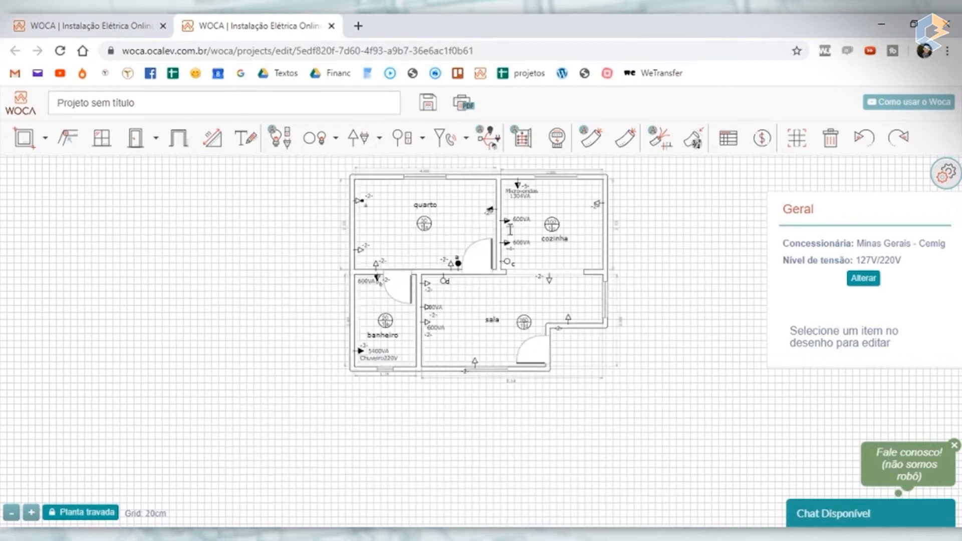
{"action": "scroll", "coordinate": [510, 230], "scroll_direction": "up", "scroll_amount": 2}
{"action": "scroll", "coordinate": [532, 243], "scroll_direction": "down", "scroll_amount": 2}
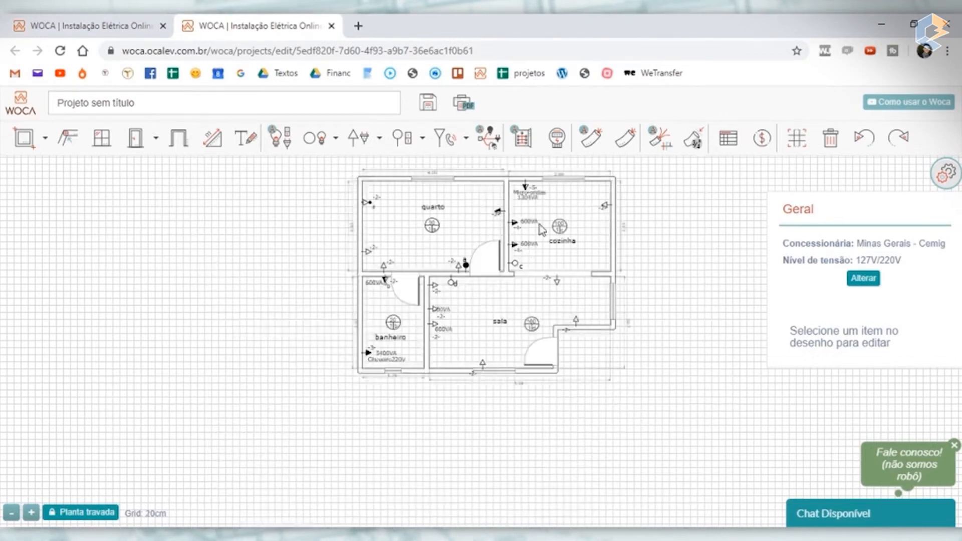
- Add a single outlet to the cozinha's outer wall, between the existing outlet and the sala
{"action": "scroll", "coordinate": [544, 202], "scroll_direction": "up", "scroll_amount": 2}
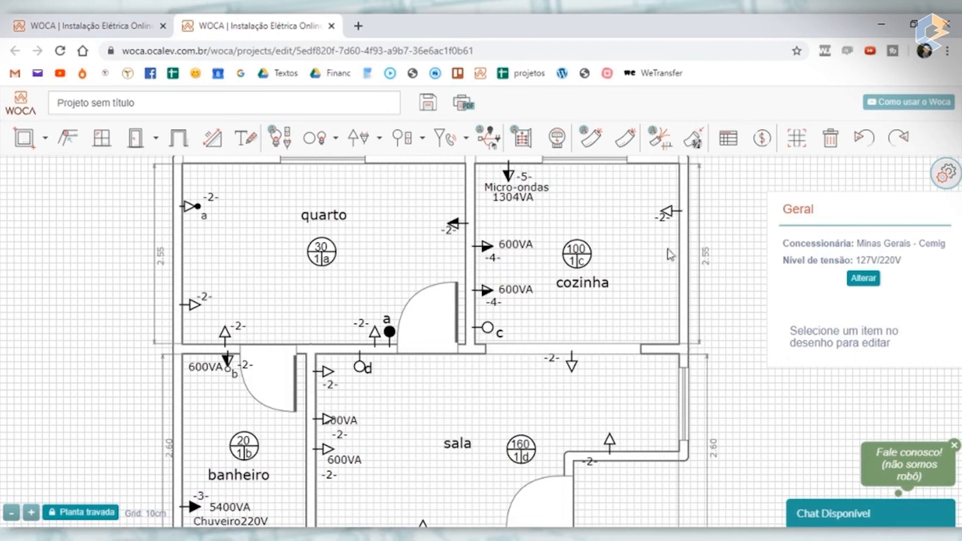
{"action": "left_click", "coordinate": [373, 140]}
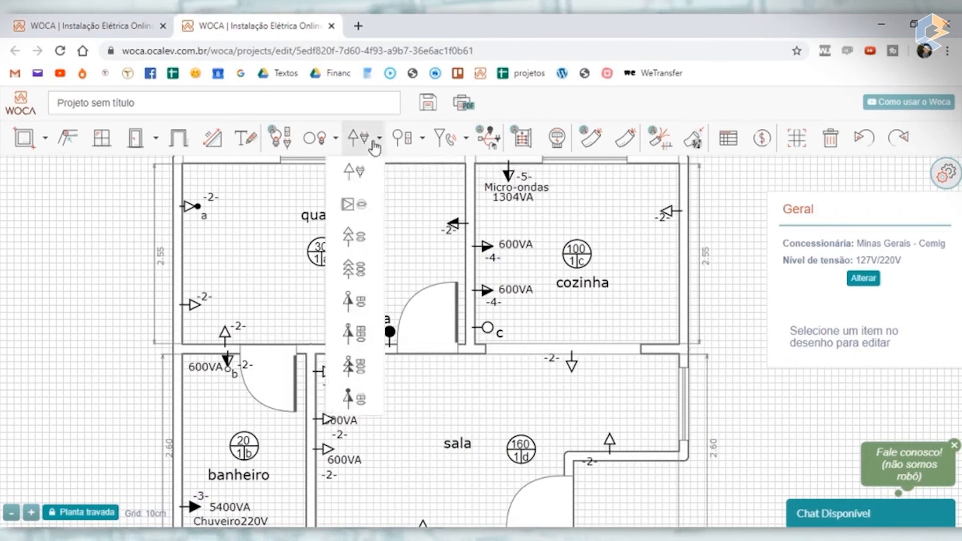
{"action": "left_click", "coordinate": [355, 172]}
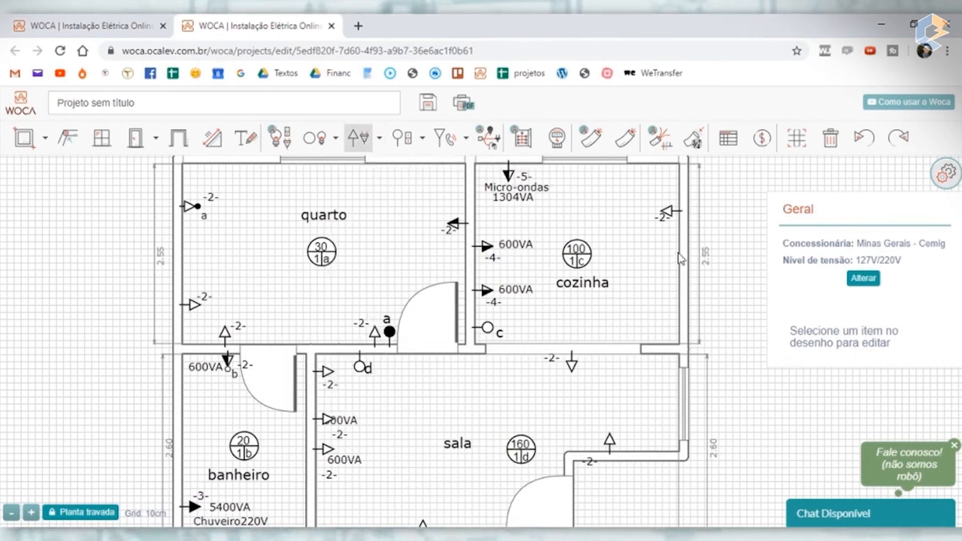
- Replace the upper 600VA outlet on the cozinha side of the quarto wall with a double outlet (Tomada dupla)
{"action": "left_click", "coordinate": [488, 247]}
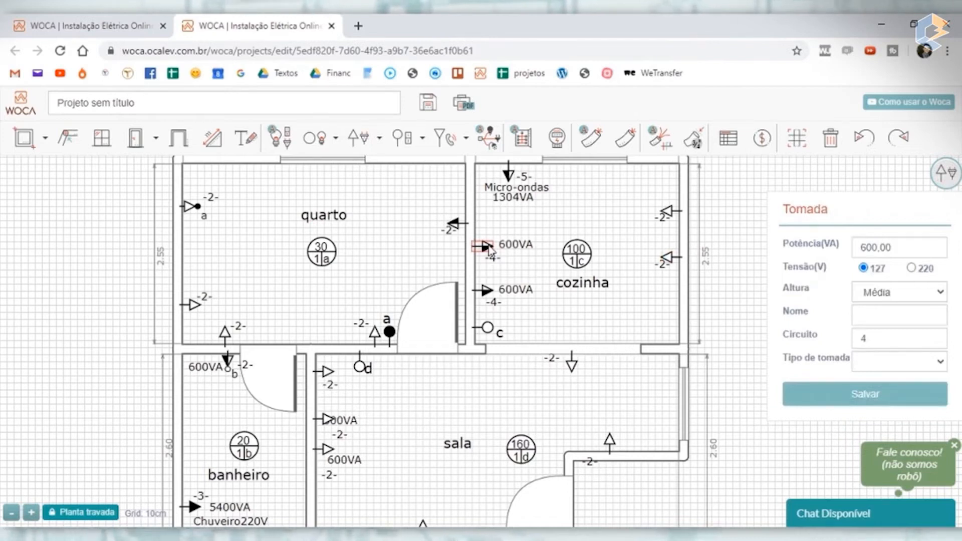
{"action": "left_click", "coordinate": [378, 138]}
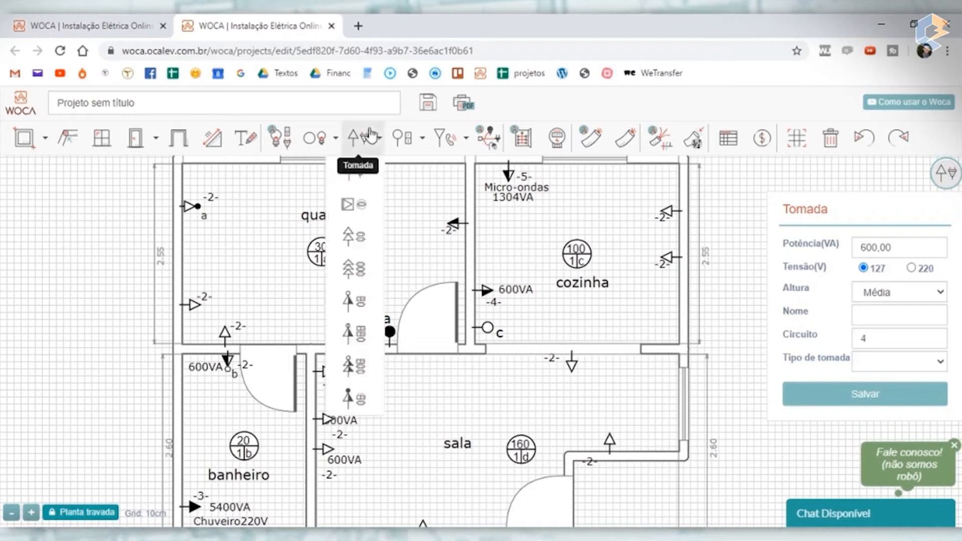
{"action": "left_click", "coordinate": [354, 241]}
{"action": "left_click", "coordinate": [479, 261]}
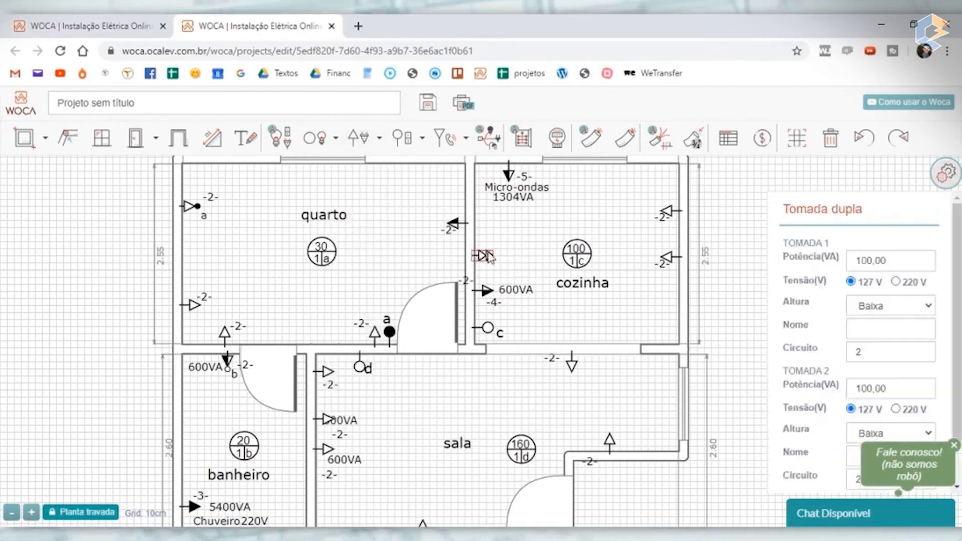
{"action": "left_click_drag", "start_coordinate": [481, 257], "coordinate": [511, 245]}
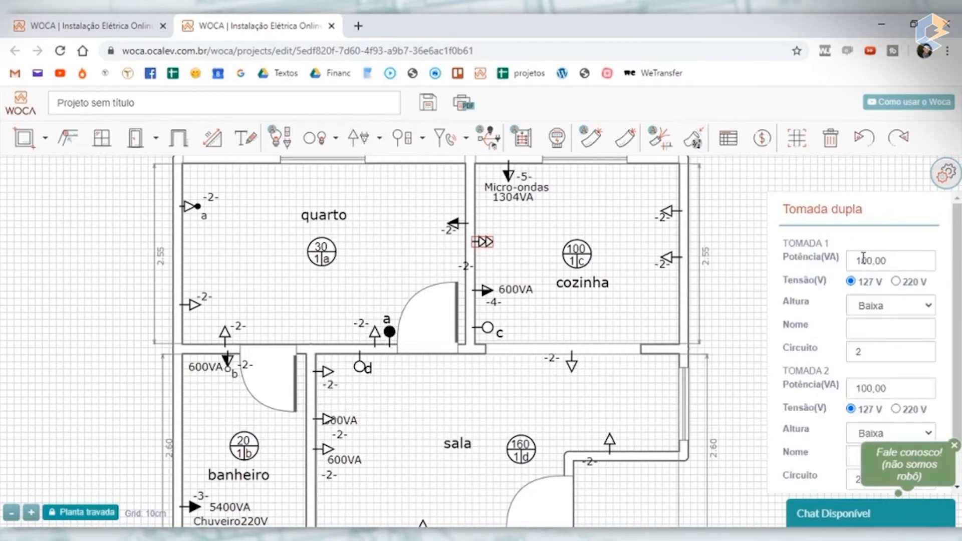
- Set both sockets of the cozinha's double outlet to 600 VA and height Média
{"action": "type", "text": "6"}
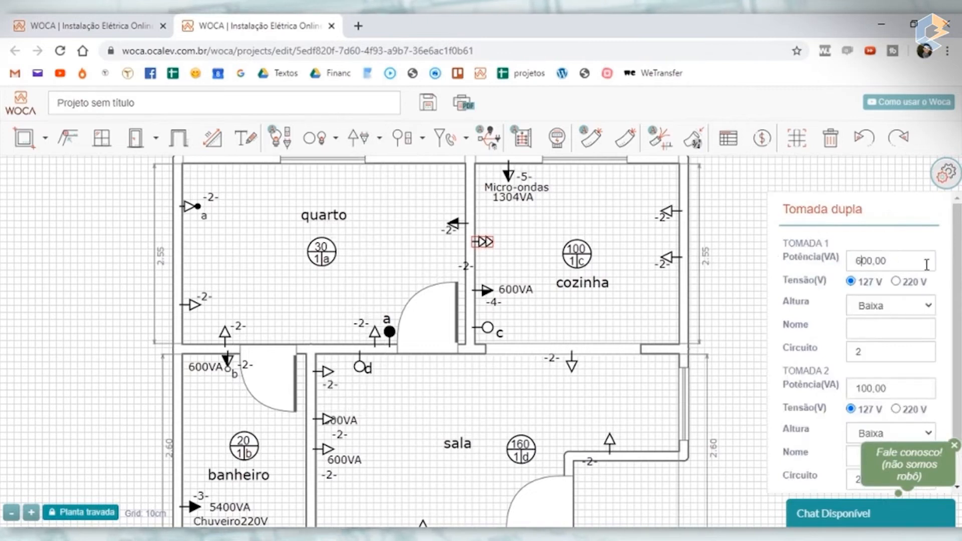
{"action": "left_click", "coordinate": [915, 307]}
{"action": "left_click", "coordinate": [902, 337]}
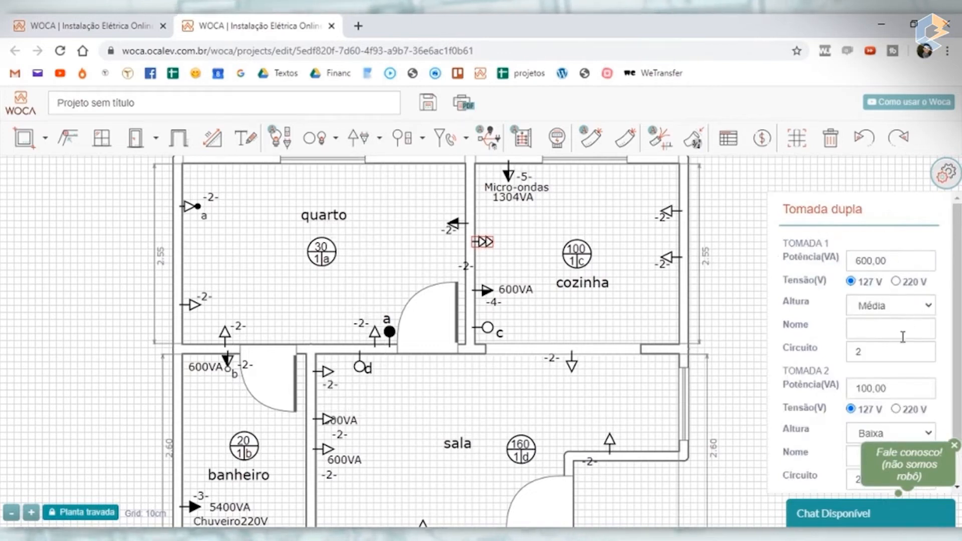
{"action": "scroll", "coordinate": [901, 338], "scroll_direction": "down", "scroll_amount": 1}
{"action": "left_click_drag", "start_coordinate": [862, 343], "coordinate": [779, 347]}
{"action": "type", "text": "6"}
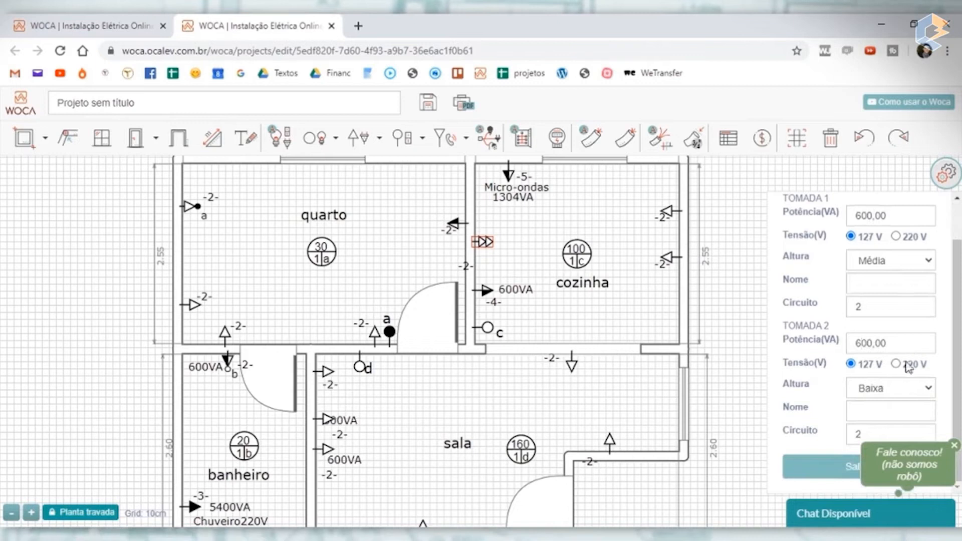
{"action": "left_click", "coordinate": [893, 389]}
{"action": "left_click", "coordinate": [880, 412]}
- Assign both sockets of the double outlet to circuit 4 and save it
{"action": "left_click_drag", "start_coordinate": [870, 305], "coordinate": [733, 306]}
{"action": "type", "text": "4"}
{"action": "left_click_drag", "start_coordinate": [859, 435], "coordinate": [873, 437]}
{"action": "type", "text": "4"}
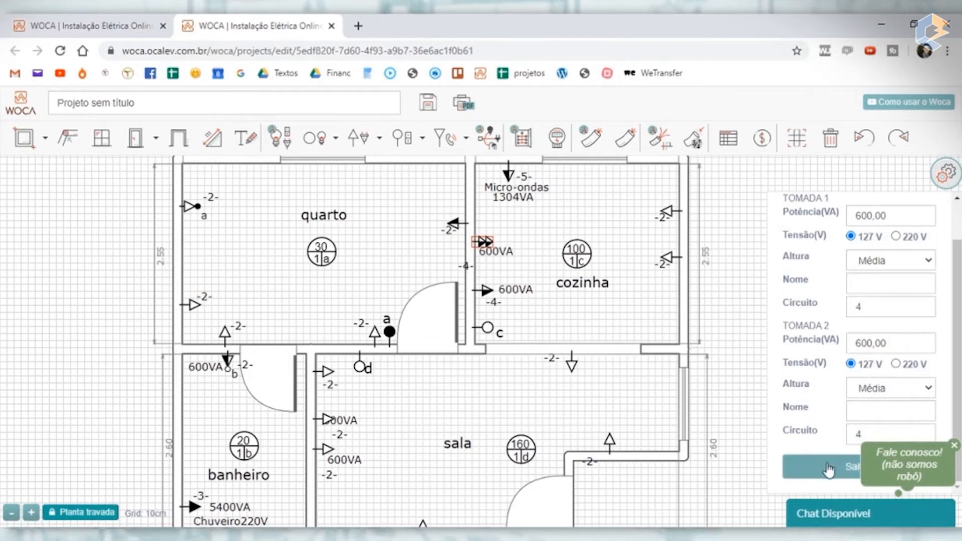
{"action": "left_click", "coordinate": [828, 469]}
- Arrange the double outlet's labels inside the cozinha, with the power beside the symbol and the circuit below the power
{"action": "scroll", "coordinate": [543, 257], "scroll_direction": "up", "scroll_amount": 2}
{"action": "left_click", "coordinate": [480, 258]}
{"action": "left_click_drag", "start_coordinate": [480, 259], "coordinate": [509, 227]}
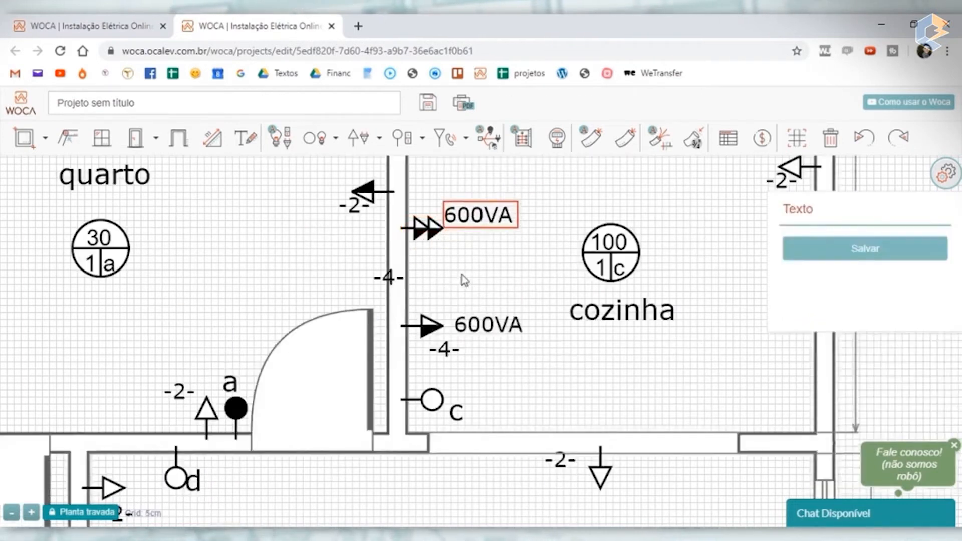
{"action": "scroll", "coordinate": [441, 268], "scroll_direction": "down", "scroll_amount": 2}
{"action": "left_click_drag", "start_coordinate": [434, 248], "coordinate": [455, 243]}
{"action": "left_click", "coordinate": [431, 263]}
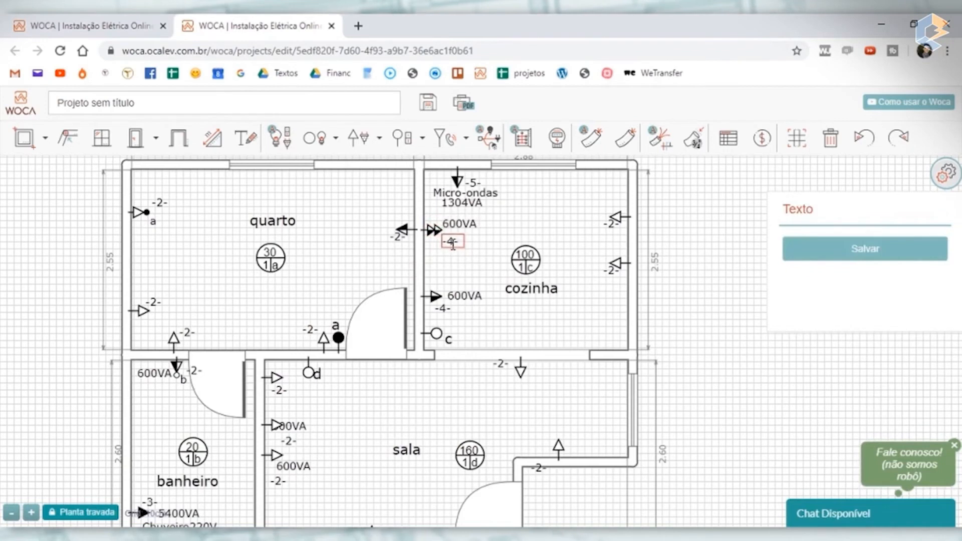
- Move the cozinha's single 600VA outlet closer to the double outlet and spread the two outer-wall outlets towards the room's corners
{"action": "left_click_drag", "start_coordinate": [435, 298], "coordinate": [436, 273]}
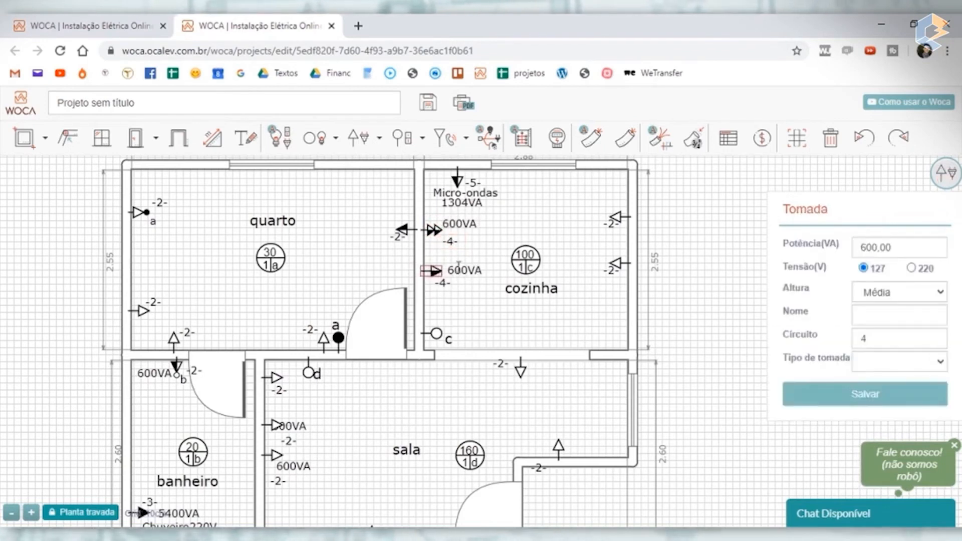
{"action": "left_click_drag", "start_coordinate": [437, 272], "coordinate": [438, 276]}
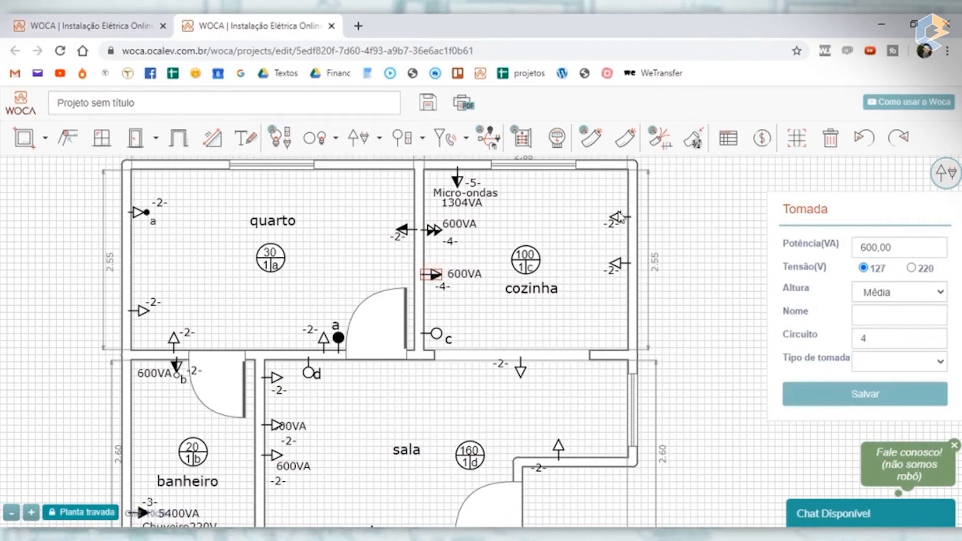
{"action": "left_click_drag", "start_coordinate": [618, 219], "coordinate": [618, 203]}
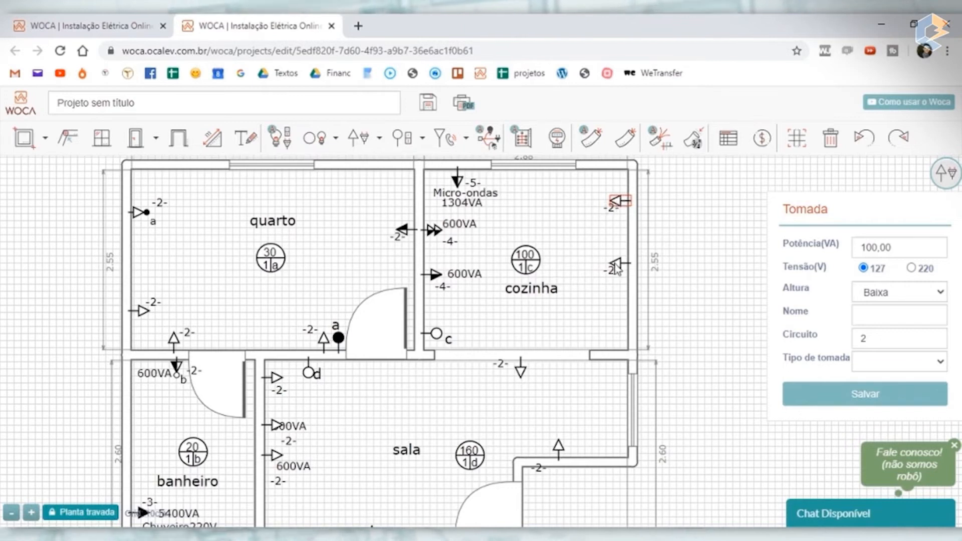
{"action": "left_click_drag", "start_coordinate": [617, 269], "coordinate": [618, 330]}
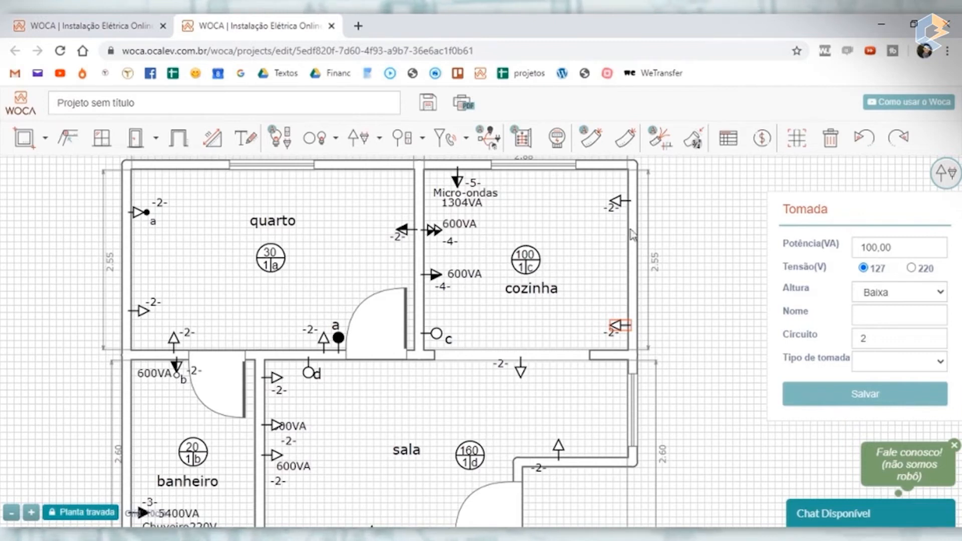
- Assign both outlets on the cozinha's outer wall to circuit 6 and save each one
{"action": "left_click", "coordinate": [619, 206]}
{"action": "left_click_drag", "start_coordinate": [880, 337], "coordinate": [765, 337]}
{"action": "type", "text": "6"}
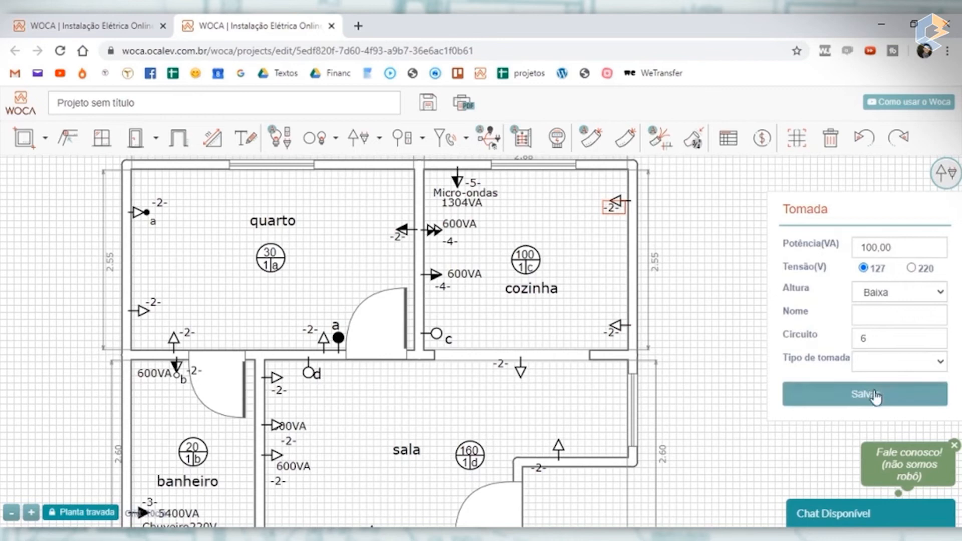
{"action": "left_click", "coordinate": [818, 396]}
{"action": "left_click", "coordinate": [620, 331]}
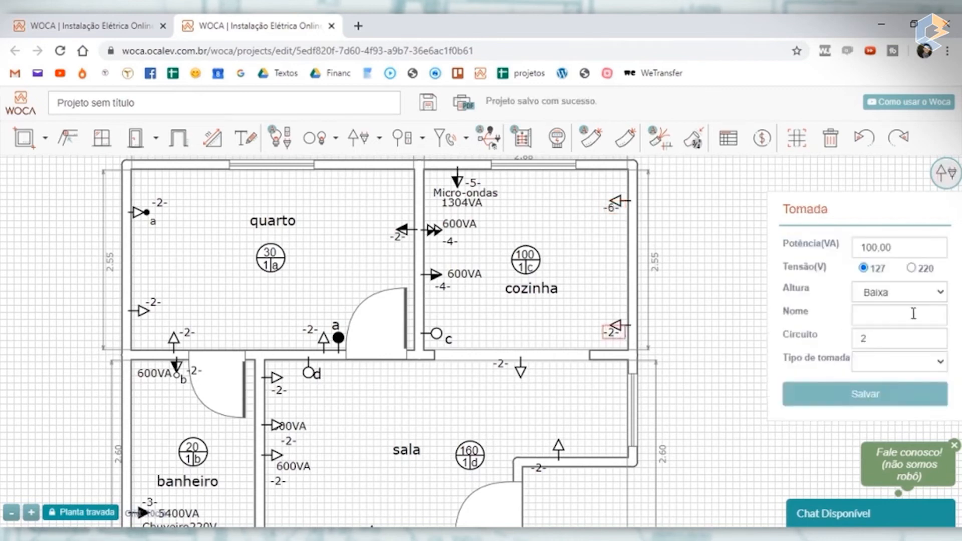
{"action": "left_click_drag", "start_coordinate": [841, 337], "coordinate": [758, 340]}
{"action": "type", "text": "6"}
{"action": "left_click", "coordinate": [855, 396]}
{"action": "left_click", "coordinate": [655, 307]}
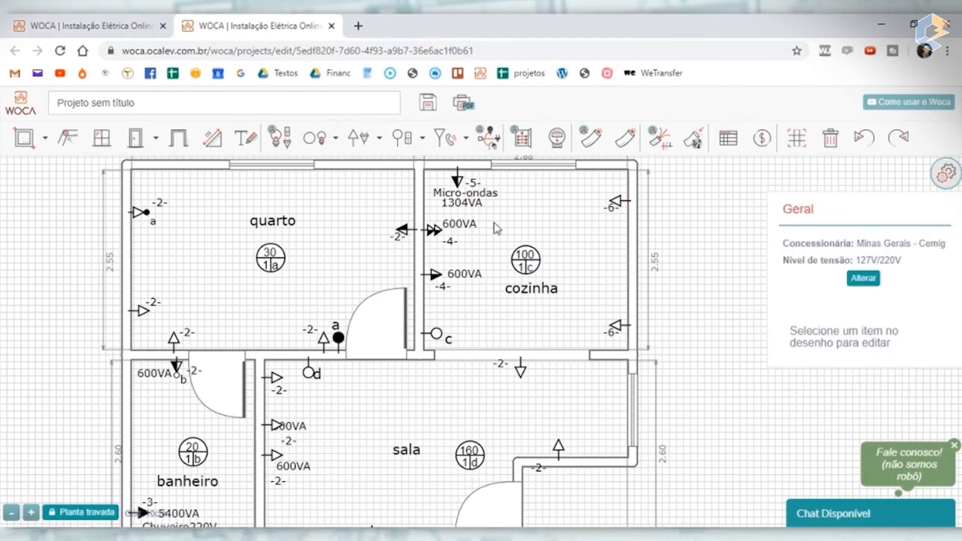
{"action": "left_click", "coordinate": [524, 257]}
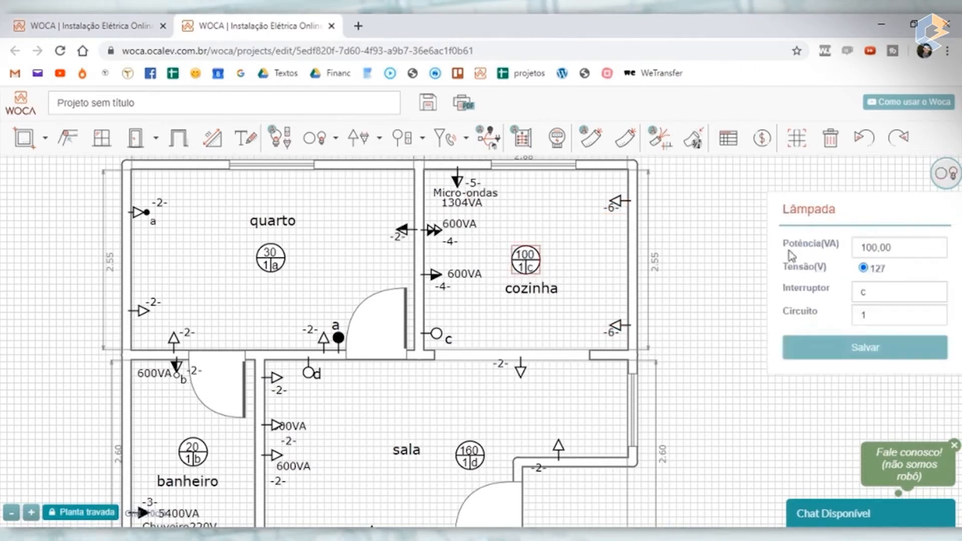
{"action": "left_click_drag", "start_coordinate": [870, 246], "coordinate": [797, 249]}
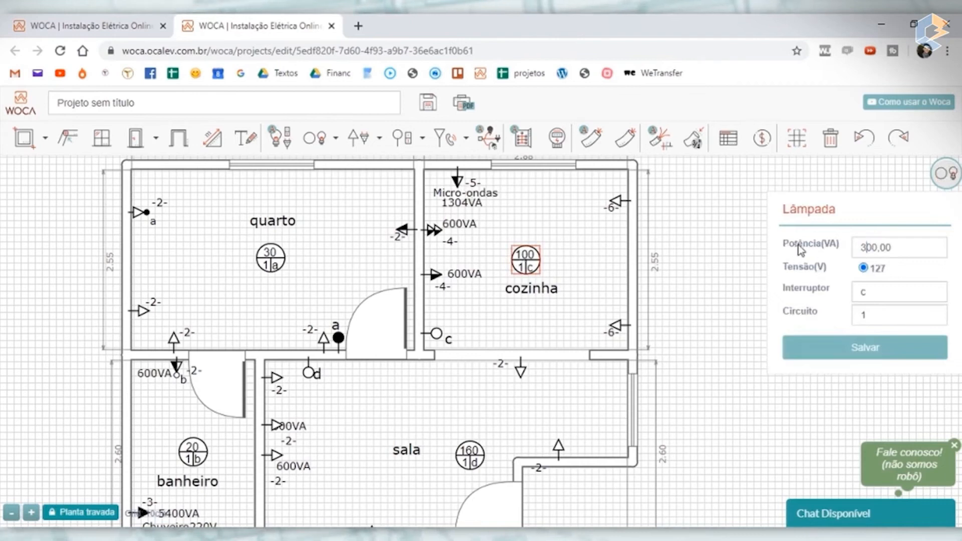
{"action": "left_click", "coordinate": [883, 346]}
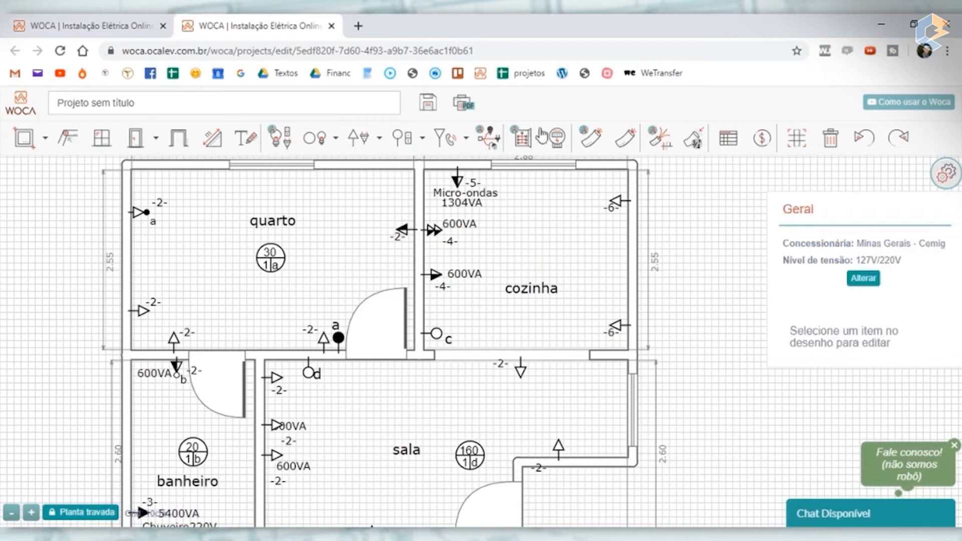
{"action": "left_click", "coordinate": [863, 139]}
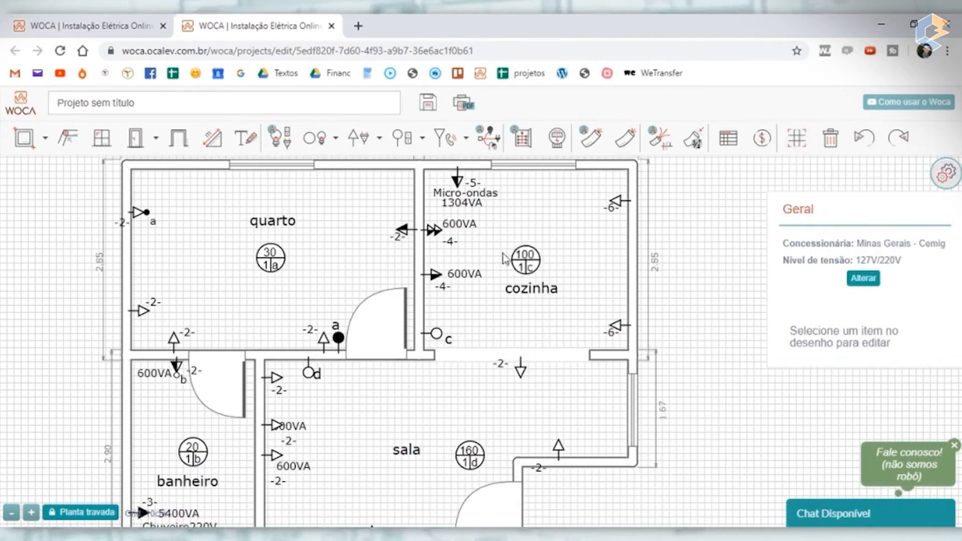
- Set the cozinha lamp's power to 30 VA and save it
{"action": "left_click", "coordinate": [524, 259]}
{"action": "double_click", "coordinate": [872, 246]}
{"action": "type", "text": "30"}
{"action": "left_click", "coordinate": [870, 349]}
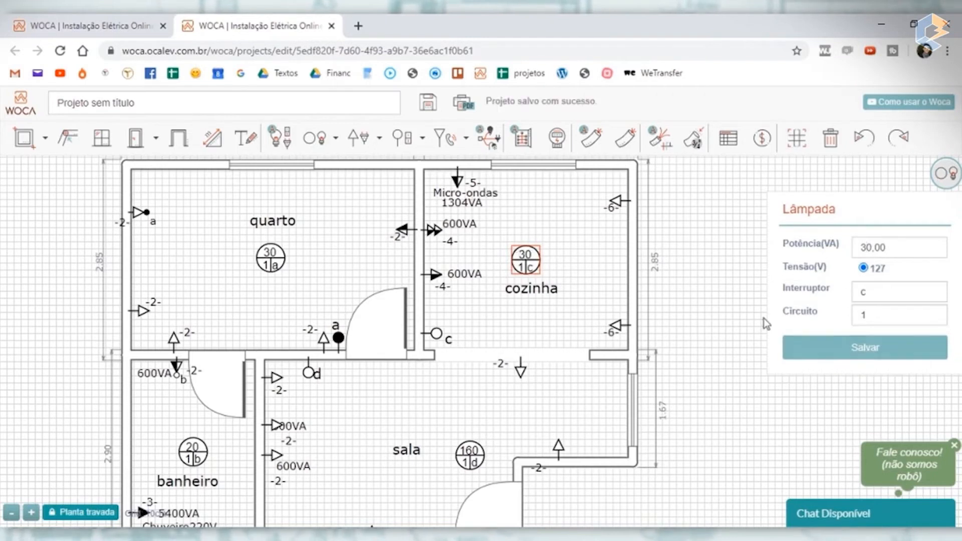
- Delete the sala's simple switch with command d on the wall shared with the quarto
{"action": "left_click", "coordinate": [740, 273]}
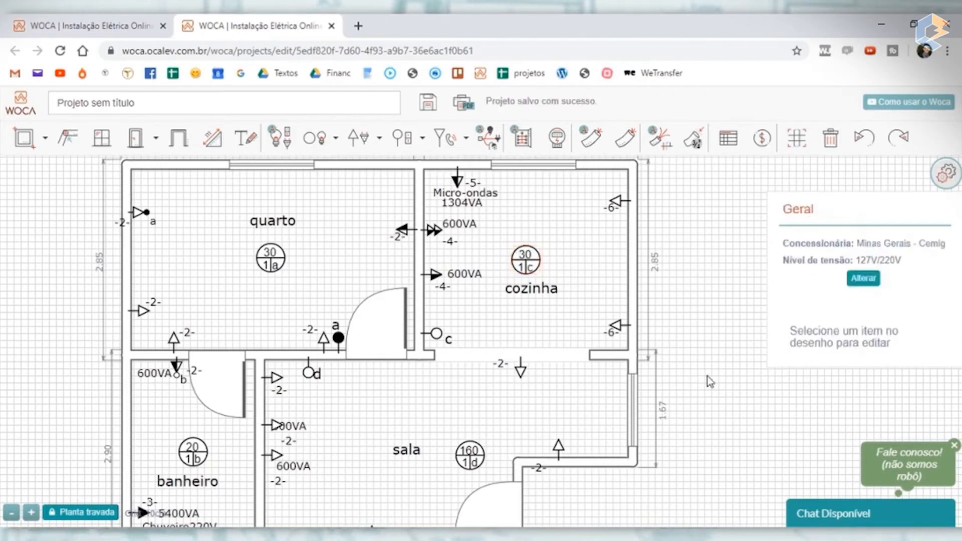
{"action": "left_click_drag", "start_coordinate": [707, 377], "coordinate": [678, 272]}
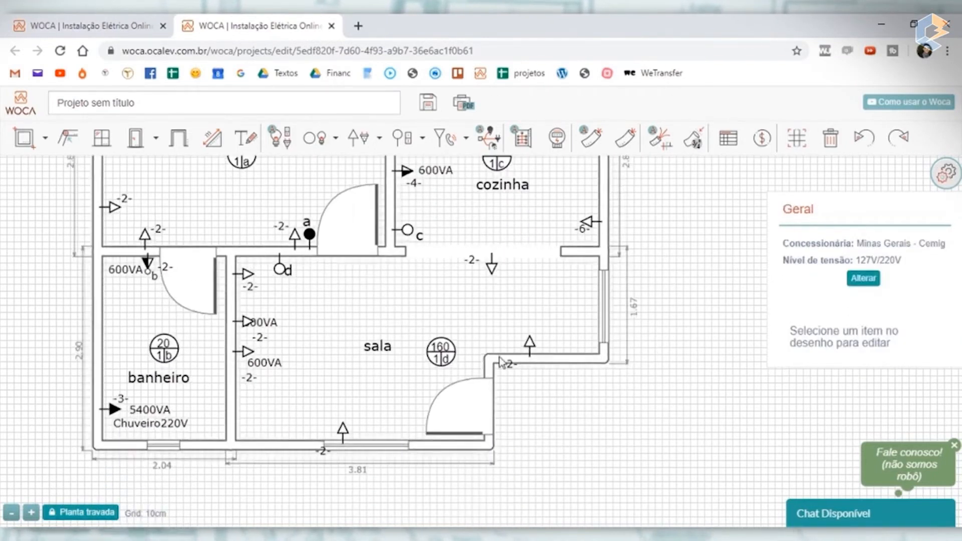
{"action": "left_click", "coordinate": [282, 271]}
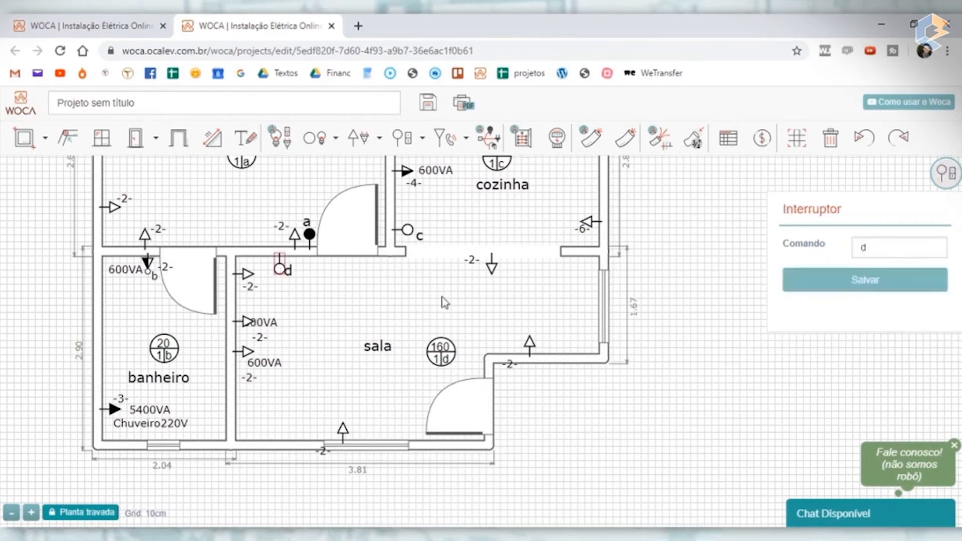
{"action": "key", "text": "Delete"}
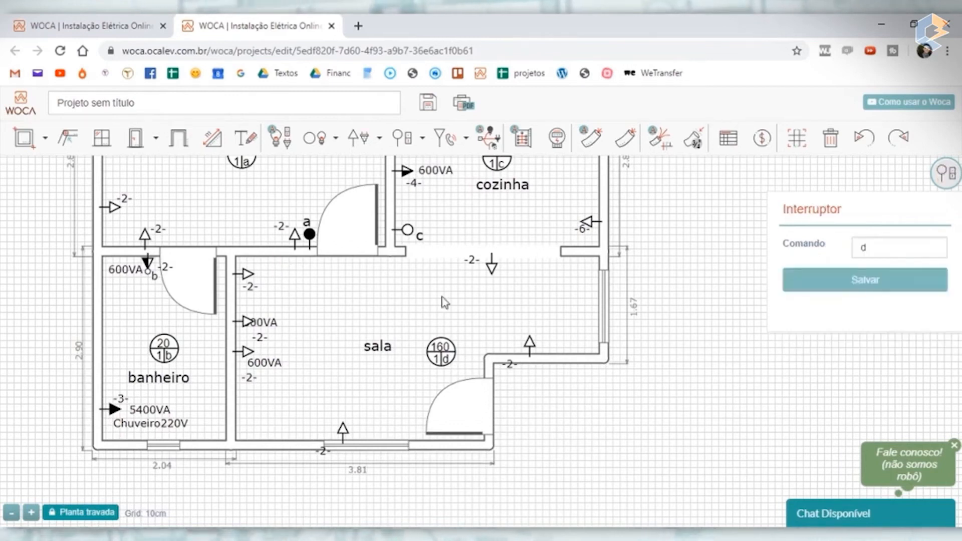
{"action": "left_click", "coordinate": [423, 138]}
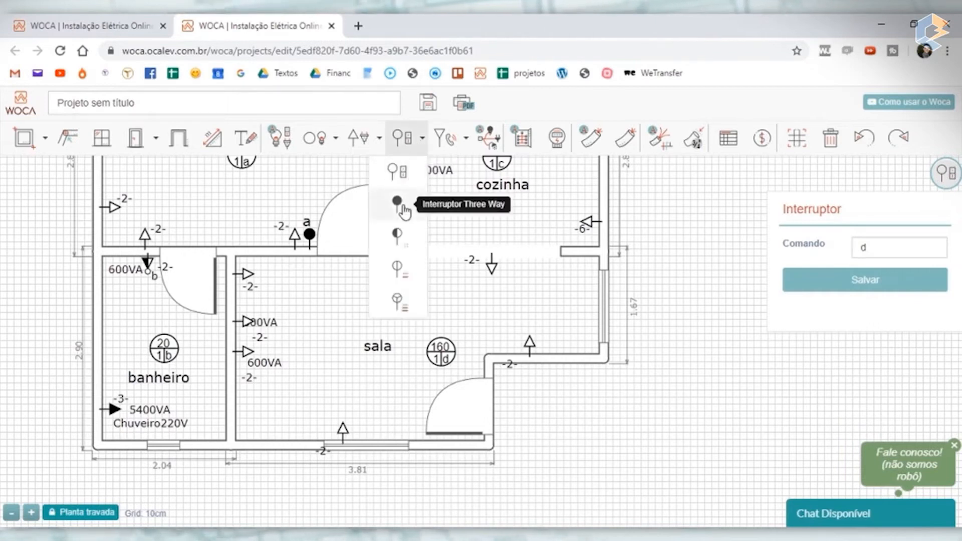
{"action": "left_click", "coordinate": [589, 418]}
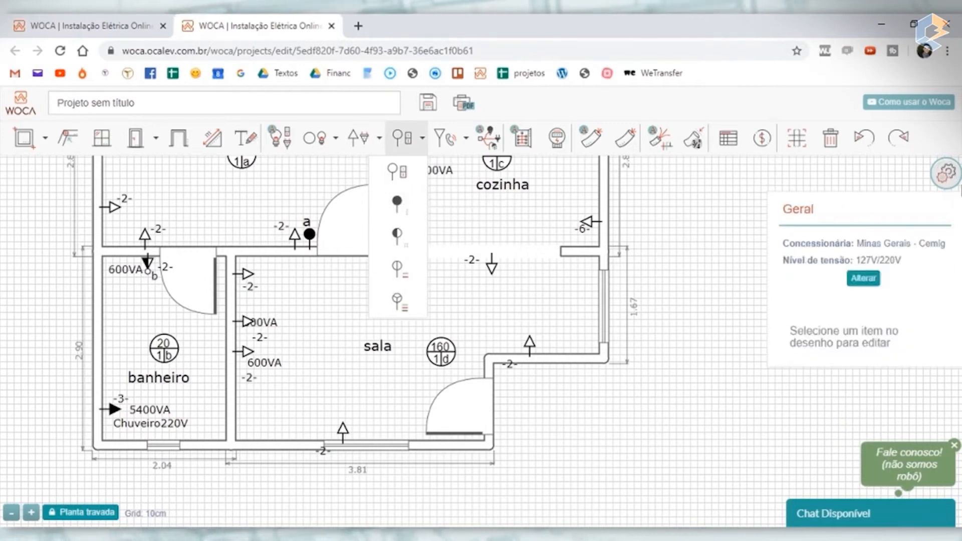
{"action": "left_click", "coordinate": [398, 169]}
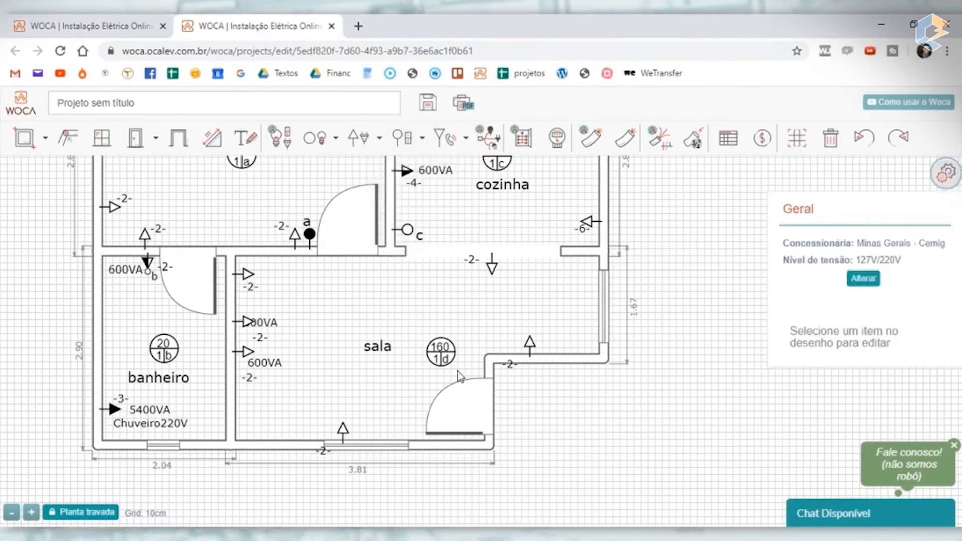
- Move the sala lamp towards the middle of the room's main area and place the sala label just below it
{"action": "left_click", "coordinate": [378, 347]}
{"action": "left_click_drag", "start_coordinate": [378, 347], "coordinate": [377, 361]}
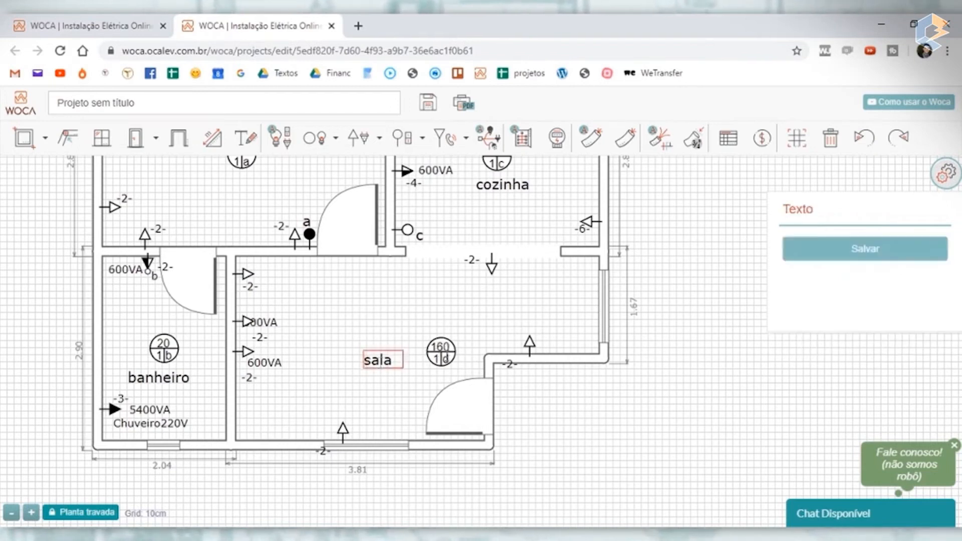
{"action": "left_click_drag", "start_coordinate": [450, 355], "coordinate": [408, 325]}
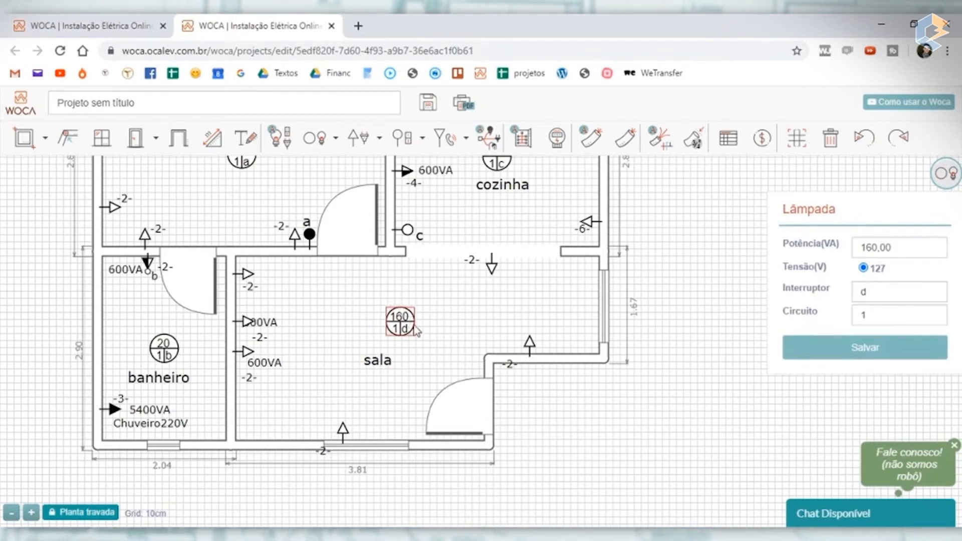
{"action": "mouse_move", "coordinate": [405, 321]}
{"action": "left_mouse_down"}
{"action": "mouse_move", "coordinate": [398, 330]}
{"action": "mouse_move", "coordinate": [406, 331]}
{"action": "left_mouse_up"}
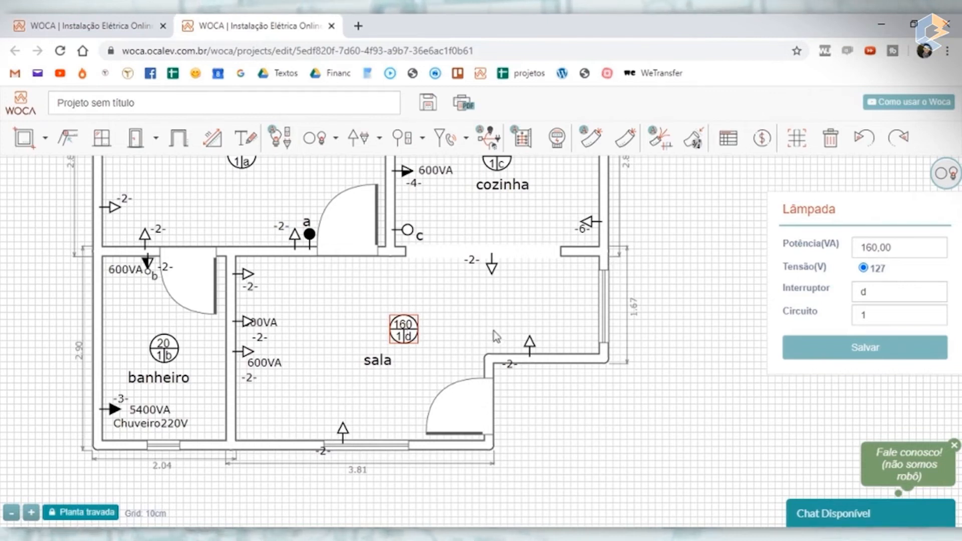
{"action": "left_click_drag", "start_coordinate": [410, 331], "coordinate": [360, 342]}
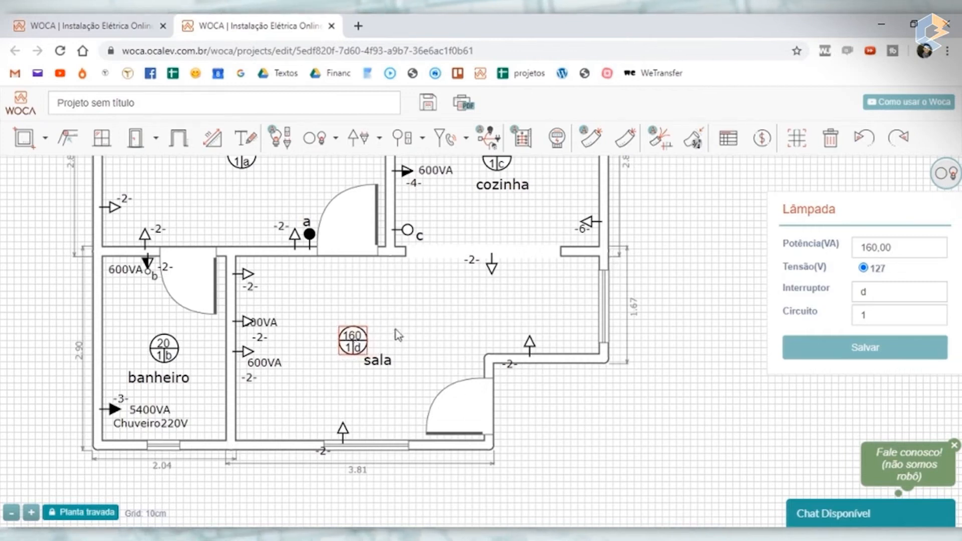
{"action": "mouse_move", "coordinate": [356, 344]}
{"action": "left_mouse_down"}
{"action": "mouse_move", "coordinate": [365, 378]}
{"action": "mouse_move", "coordinate": [367, 335]}
{"action": "left_mouse_up"}
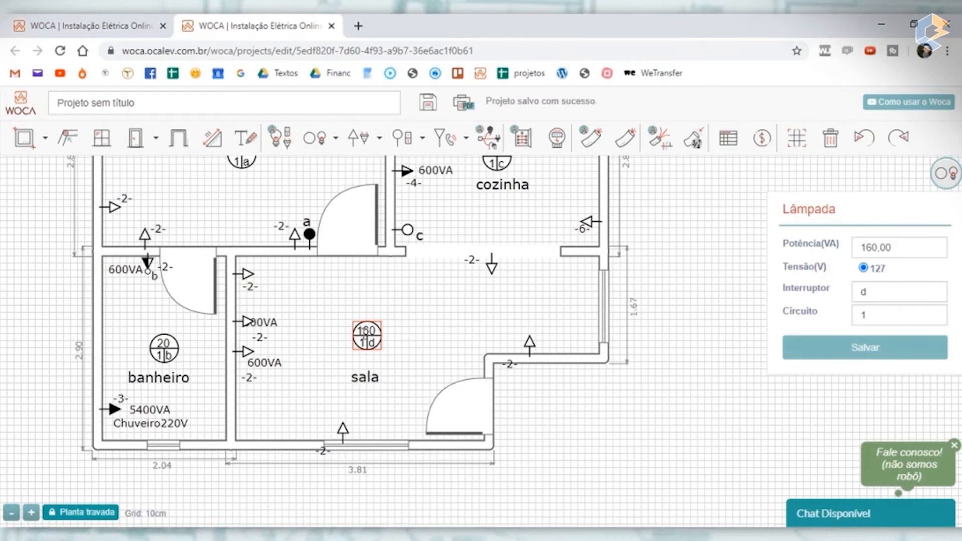
- Place a second lamp in the sala's alcove below the cozinha opening
{"action": "left_click", "coordinate": [322, 142]}
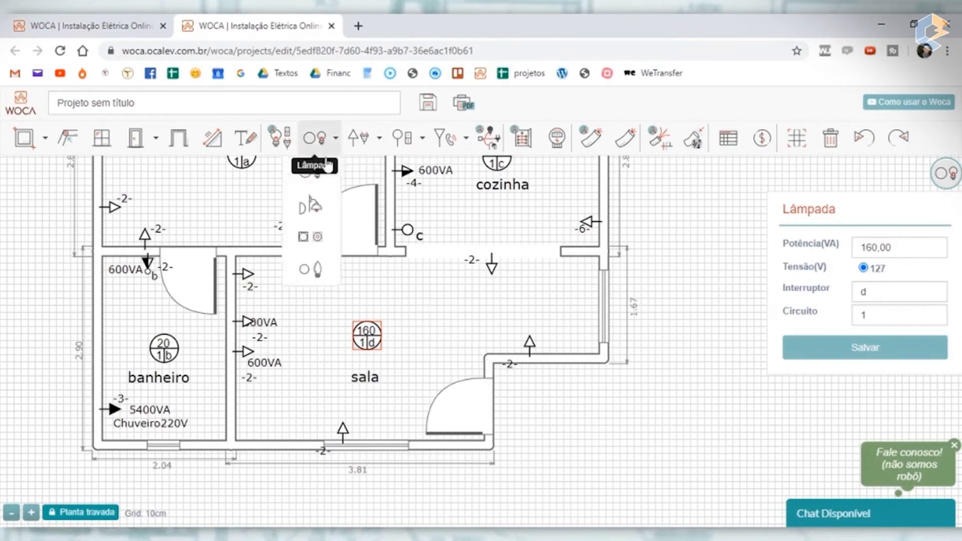
{"action": "left_click", "coordinate": [320, 178]}
{"action": "left_click", "coordinate": [509, 305]}
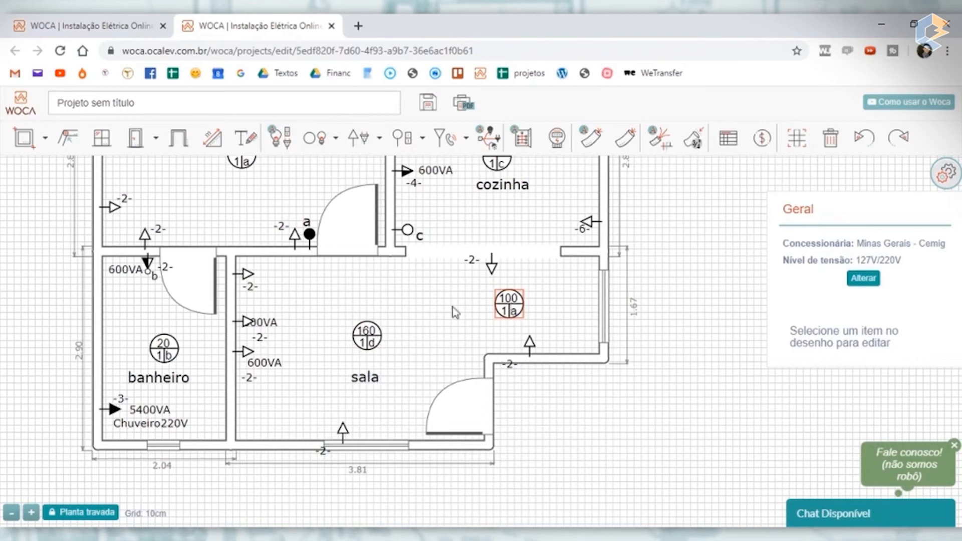
- Set the power of the sala's original lamp to 30 VA and save it
{"action": "left_click", "coordinate": [367, 335]}
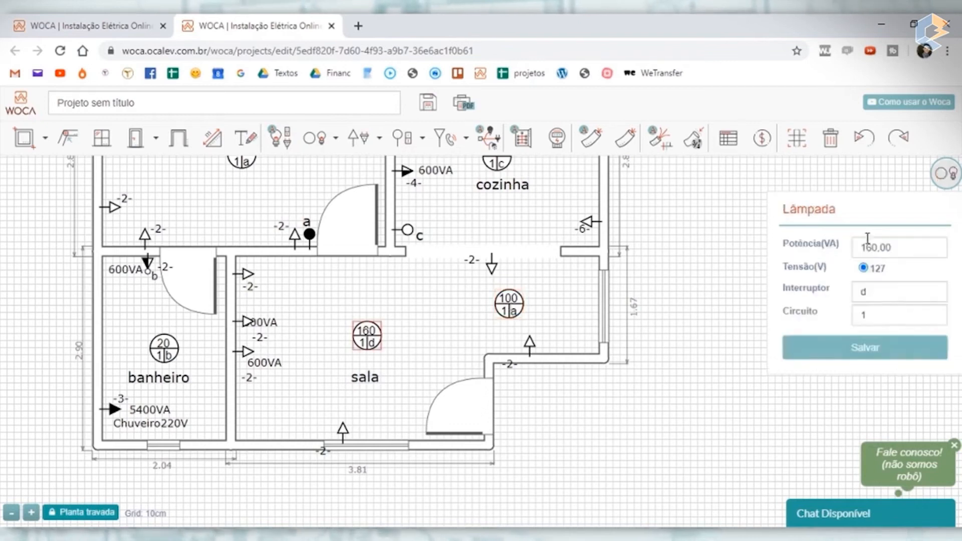
{"action": "left_click_drag", "start_coordinate": [872, 248], "coordinate": [853, 247]}
{"action": "type", "text": "3"}
{"action": "left_click", "coordinate": [879, 347]}
- Set the new sala lamp to 30 VA with switch e and save it, and nudge lamp d slightly closer to the sala label
{"action": "left_click", "coordinate": [504, 320]}
{"action": "left_click_drag", "start_coordinate": [876, 247], "coordinate": [854, 246]}
{"action": "type", "text": "3"}
{"action": "left_click_drag", "start_coordinate": [871, 292], "coordinate": [814, 300]}
{"action": "type", "text": "e"}
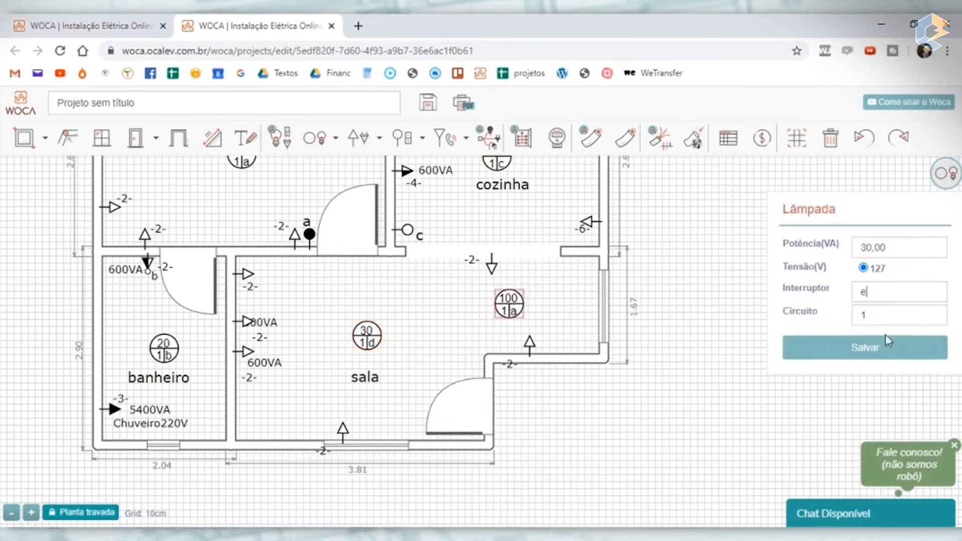
{"action": "left_click", "coordinate": [847, 349]}
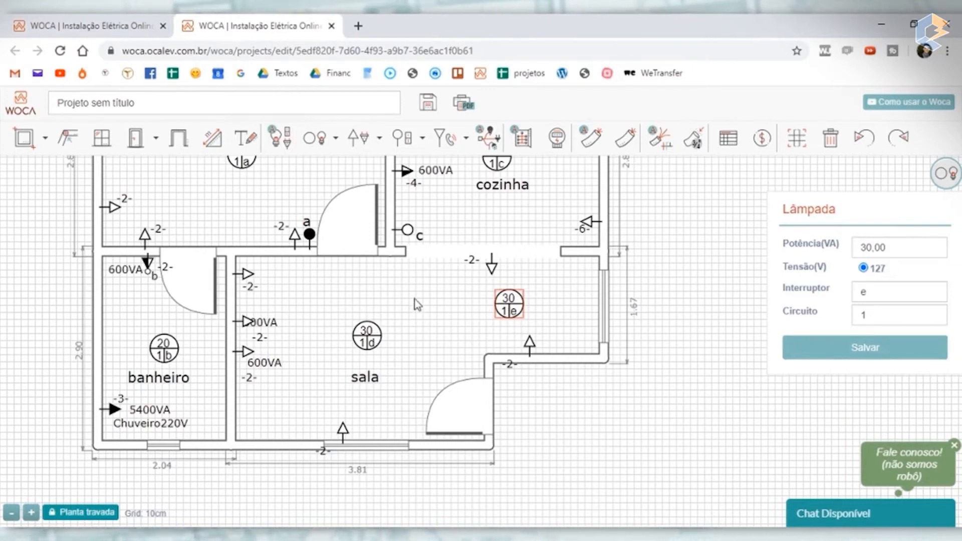
{"action": "left_click", "coordinate": [370, 341]}
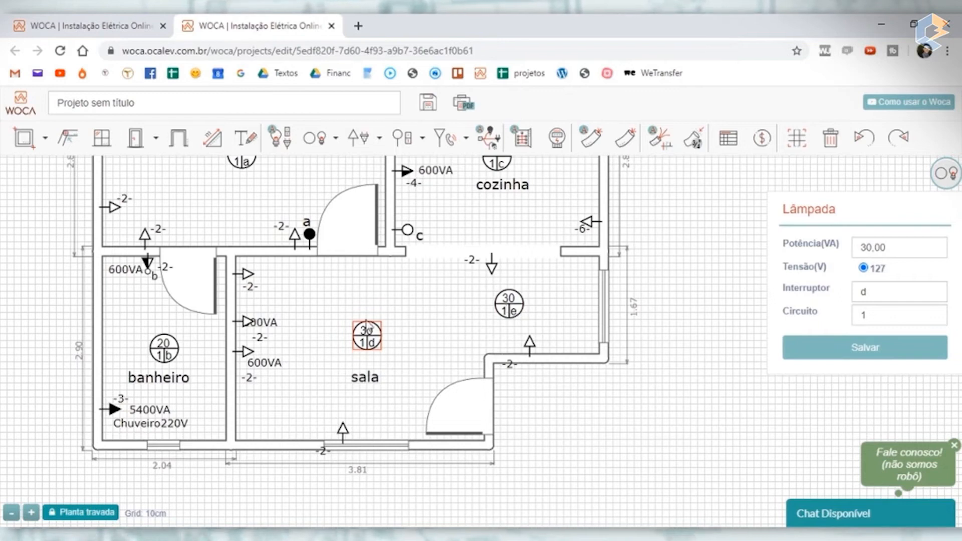
{"action": "left_click_drag", "start_coordinate": [362, 339], "coordinate": [365, 346]}
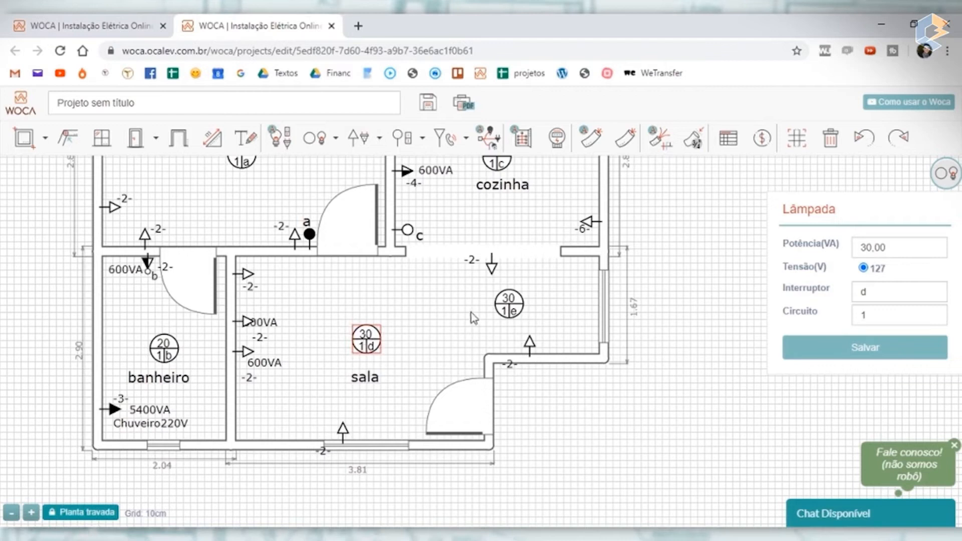
- Place a three-way switch on the sala wall beside the entrance door, set its command to d and save it
{"action": "left_click", "coordinate": [404, 138]}
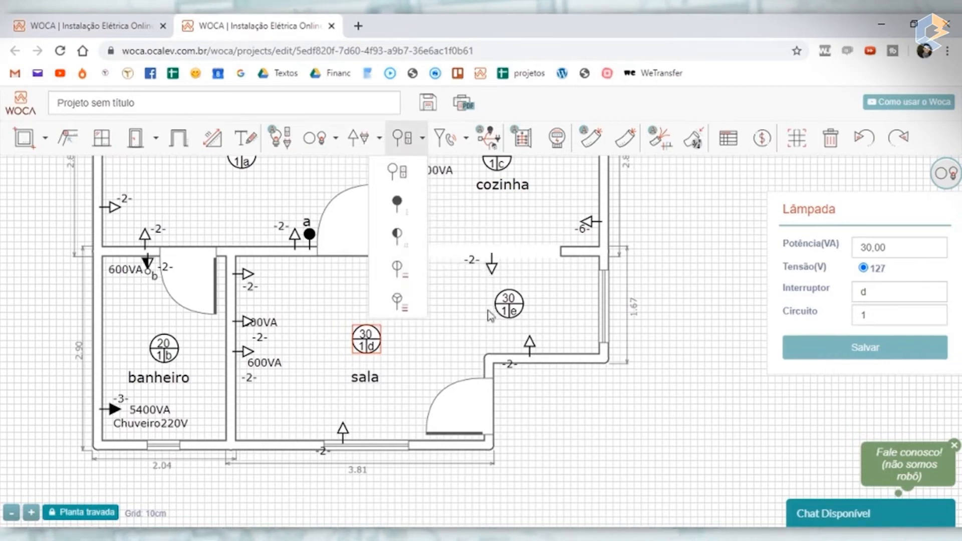
{"action": "left_click", "coordinate": [396, 210]}
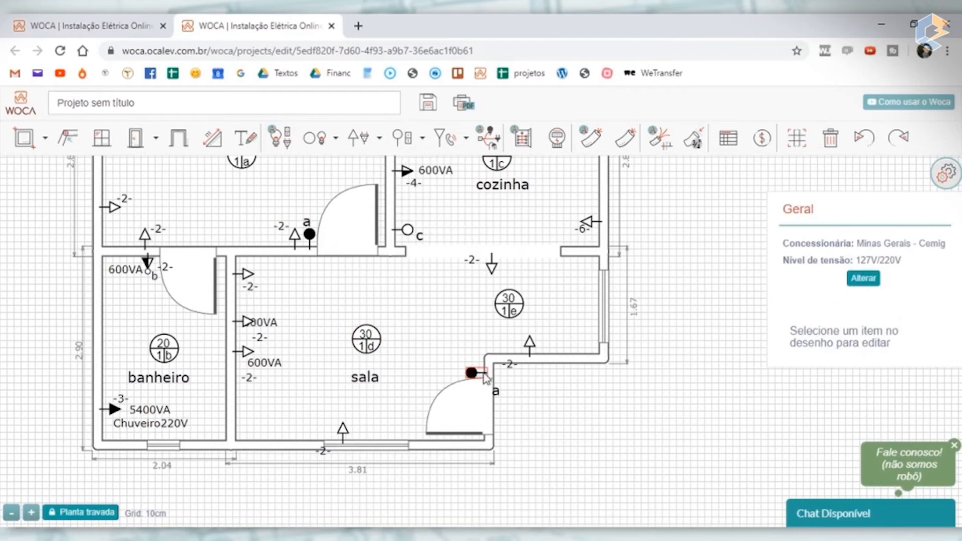
{"action": "left_click", "coordinate": [472, 371]}
{"action": "left_click_drag", "start_coordinate": [886, 249], "coordinate": [757, 257]}
{"action": "type", "text": "d"}
{"action": "left_click", "coordinate": [875, 283]}
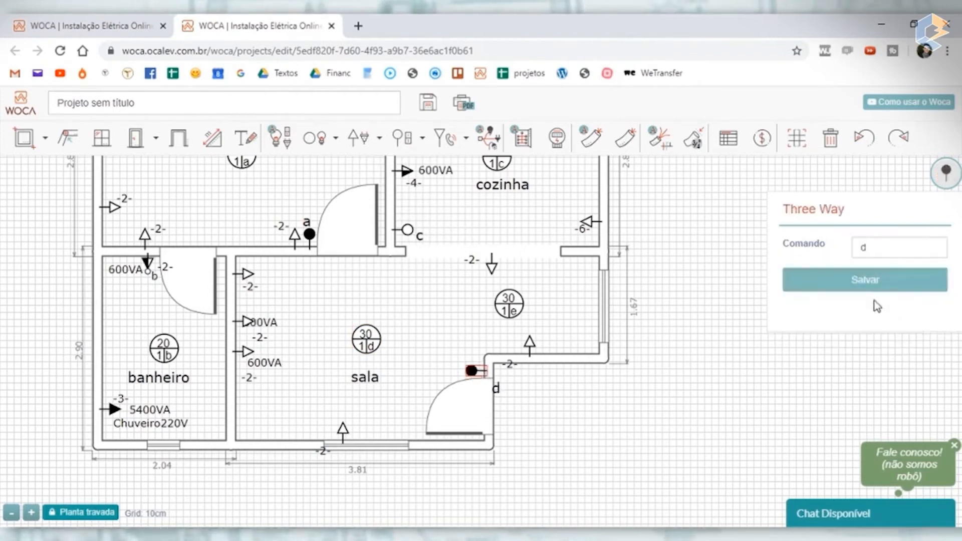
{"action": "left_click", "coordinate": [535, 394]}
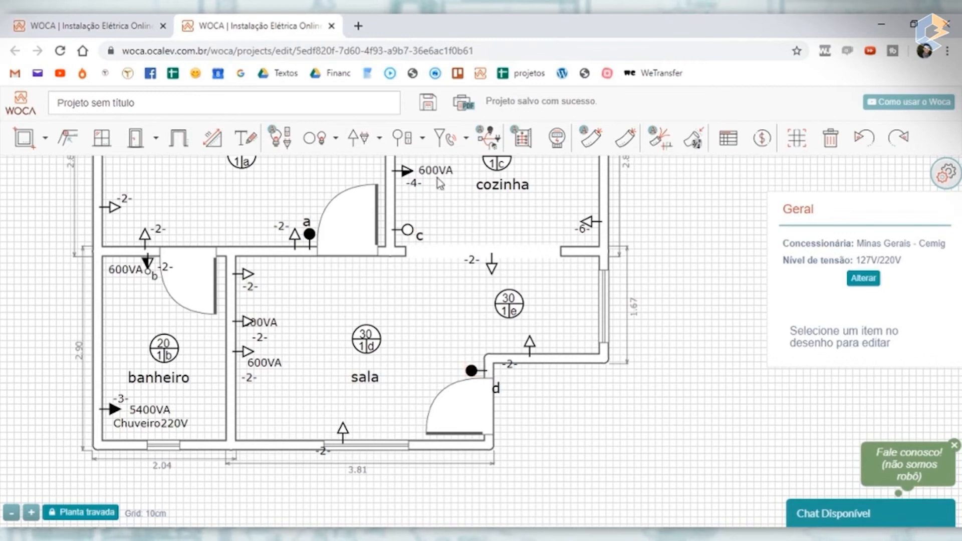
- Place a second three-way switch directly above the one by the entrance door, set its command to e and save it
{"action": "left_click", "coordinate": [422, 139]}
{"action": "left_click", "coordinate": [410, 207]}
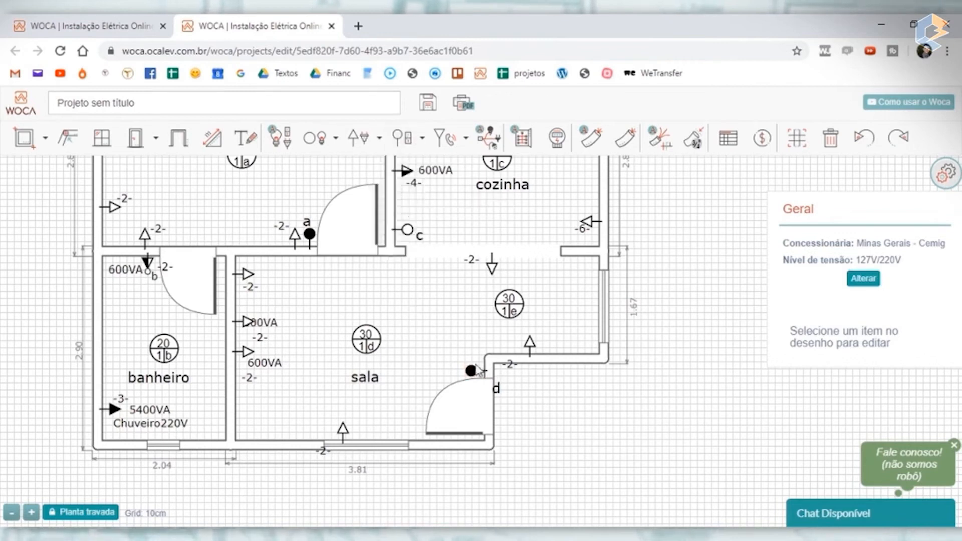
{"action": "left_click", "coordinate": [483, 368]}
{"action": "left_click", "coordinate": [496, 379]}
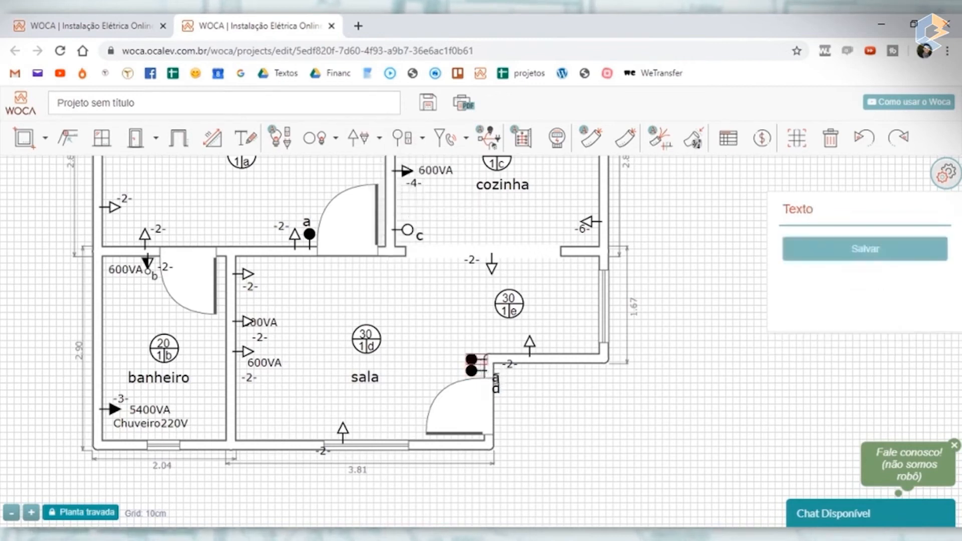
{"action": "left_click_drag", "start_coordinate": [904, 244], "coordinate": [770, 247]}
{"action": "type", "text": "e"}
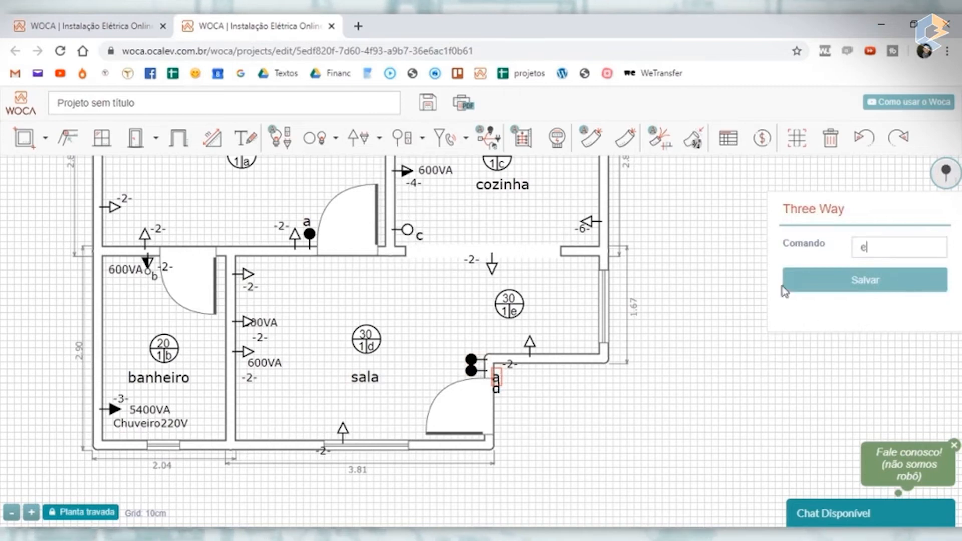
{"action": "left_click", "coordinate": [801, 281]}
- Move the e and d labels to the room side of the entrance-door switches, each beside its own symbol
{"action": "scroll", "coordinate": [516, 389], "scroll_direction": "up", "scroll_amount": 5}
{"action": "left_click_drag", "start_coordinate": [544, 389], "coordinate": [477, 247]}
{"action": "left_click_drag", "start_coordinate": [545, 440], "coordinate": [472, 407]}
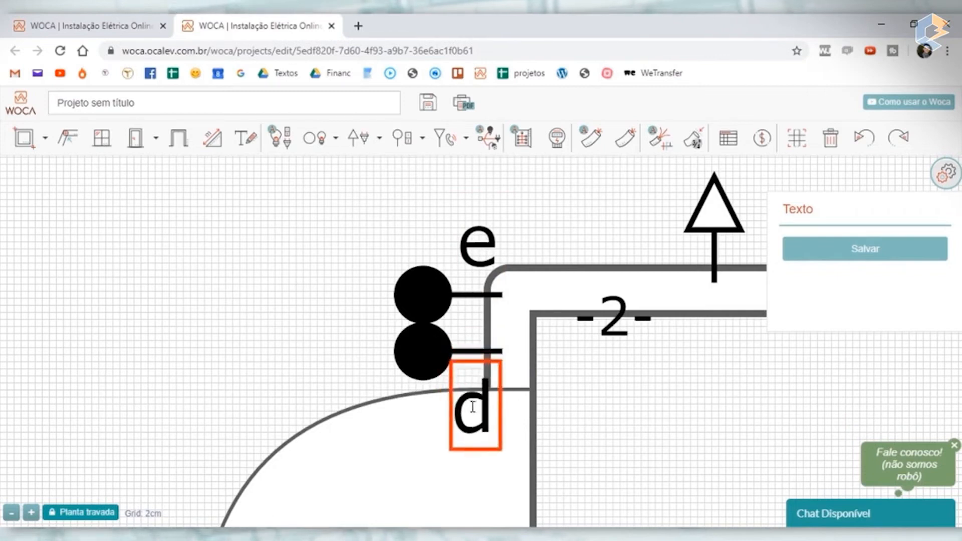
{"action": "scroll", "coordinate": [479, 359], "scroll_direction": "down", "scroll_amount": 5}
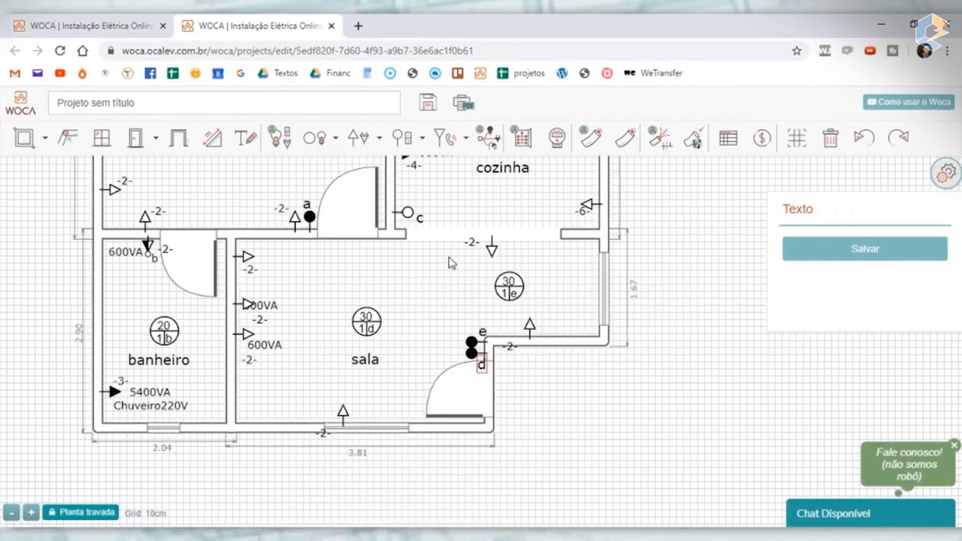
{"action": "left_click_drag", "start_coordinate": [481, 365], "coordinate": [458, 356]}
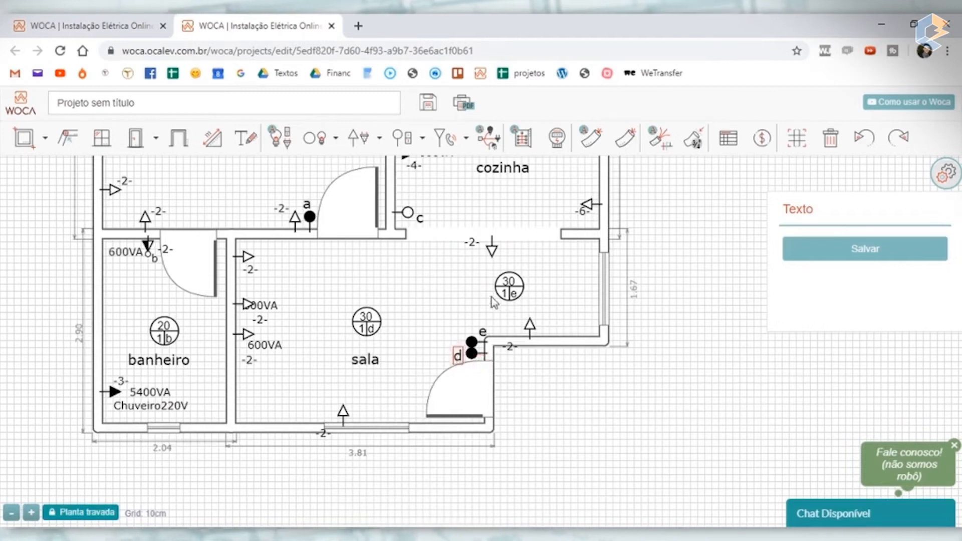
{"action": "left_click_drag", "start_coordinate": [485, 325], "coordinate": [460, 331]}
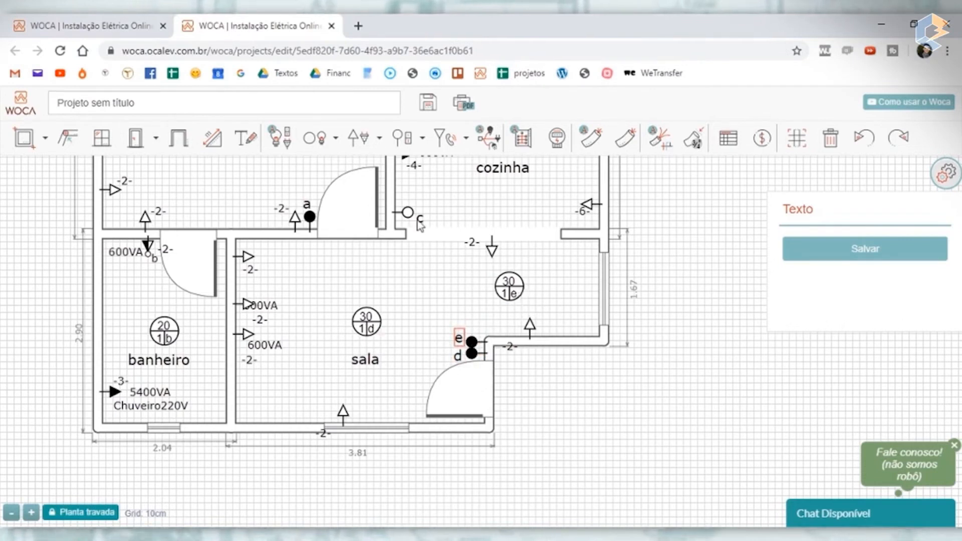
- Place a three-way switch on the sala's upper wall near the cozinha opening, set its command to d and save it
{"action": "left_click", "coordinate": [422, 138]}
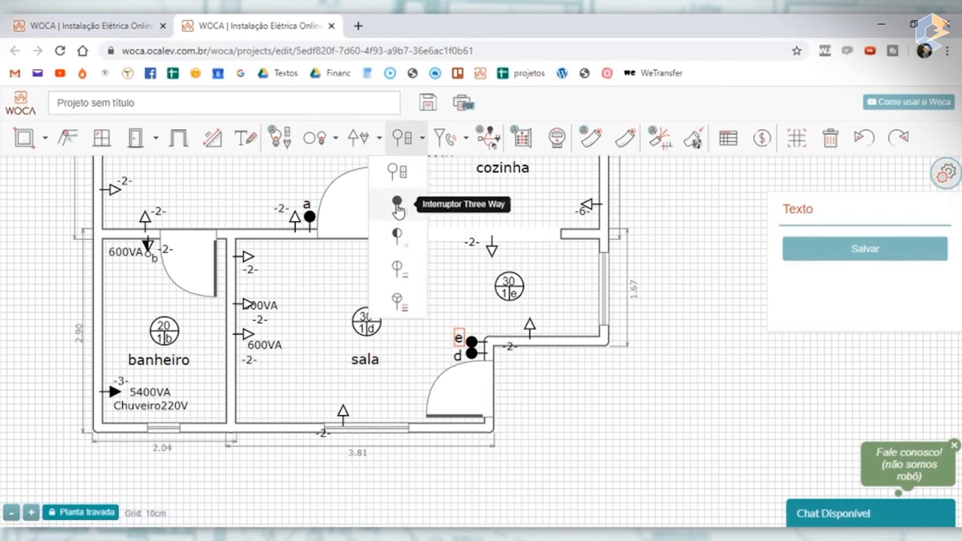
{"action": "left_click", "coordinate": [398, 205]}
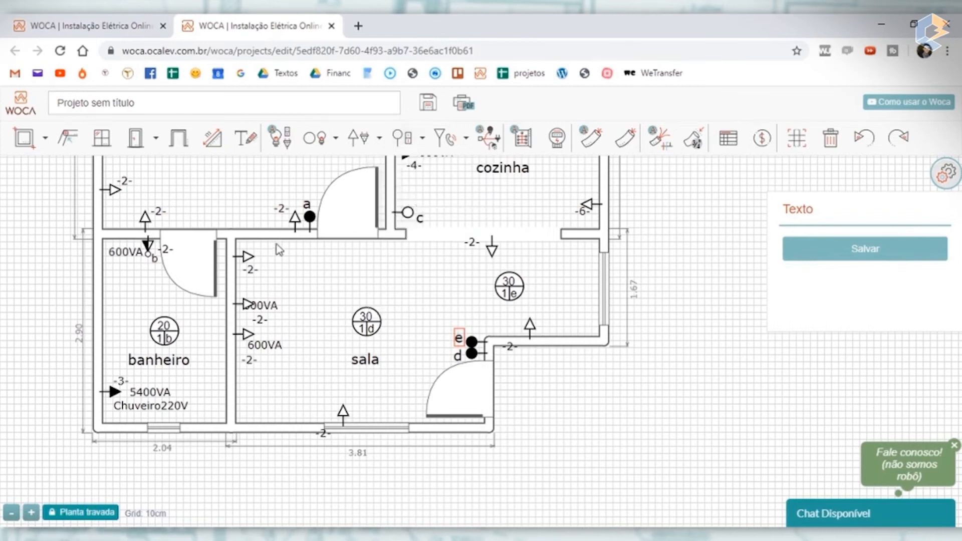
{"action": "left_click", "coordinate": [390, 250]}
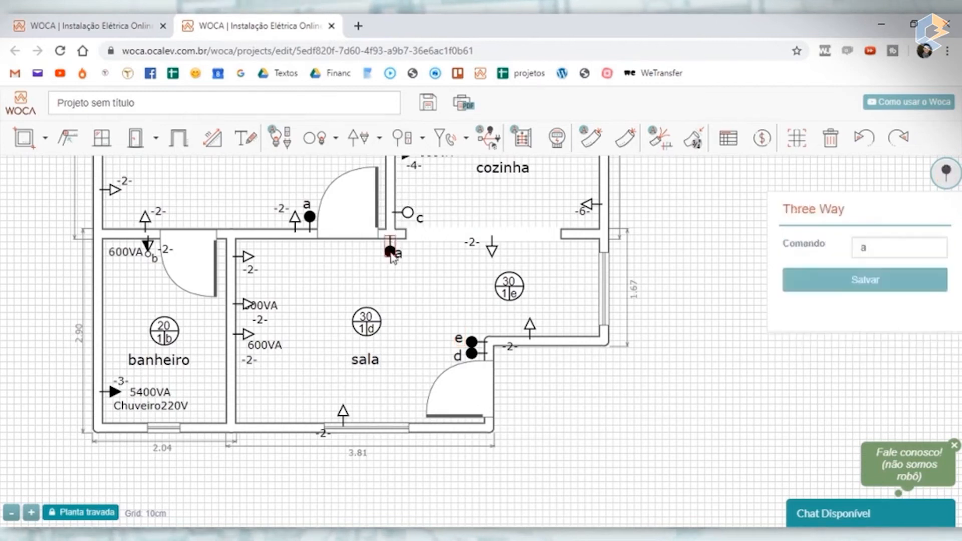
{"action": "left_click_drag", "start_coordinate": [872, 247], "coordinate": [709, 256]}
{"action": "type", "text": "d"}
{"action": "left_click", "coordinate": [874, 281]}
- Place another three-way switch right beside switch d on the sala's upper wall near the cozinha opening
{"action": "left_click", "coordinate": [410, 143]}
{"action": "left_click", "coordinate": [401, 213]}
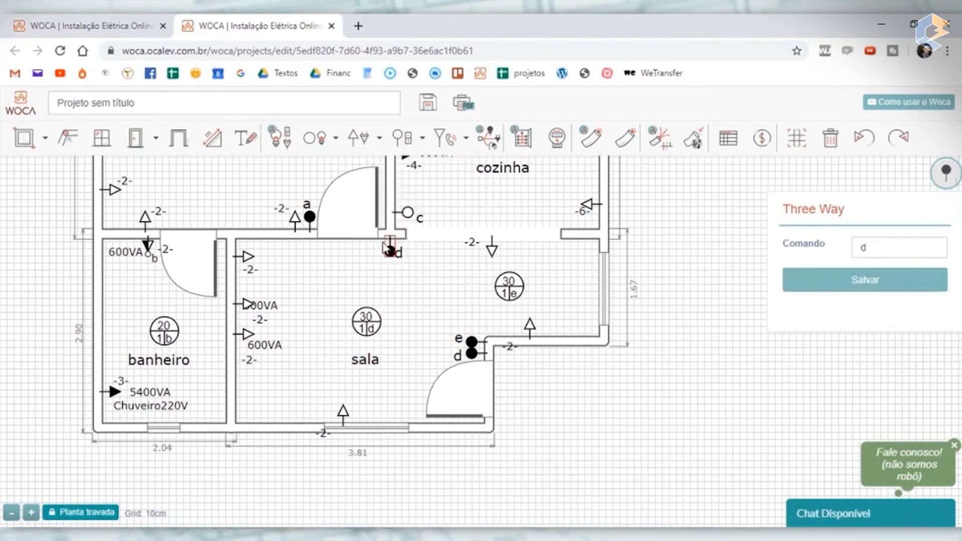
{"action": "left_click", "coordinate": [387, 252]}
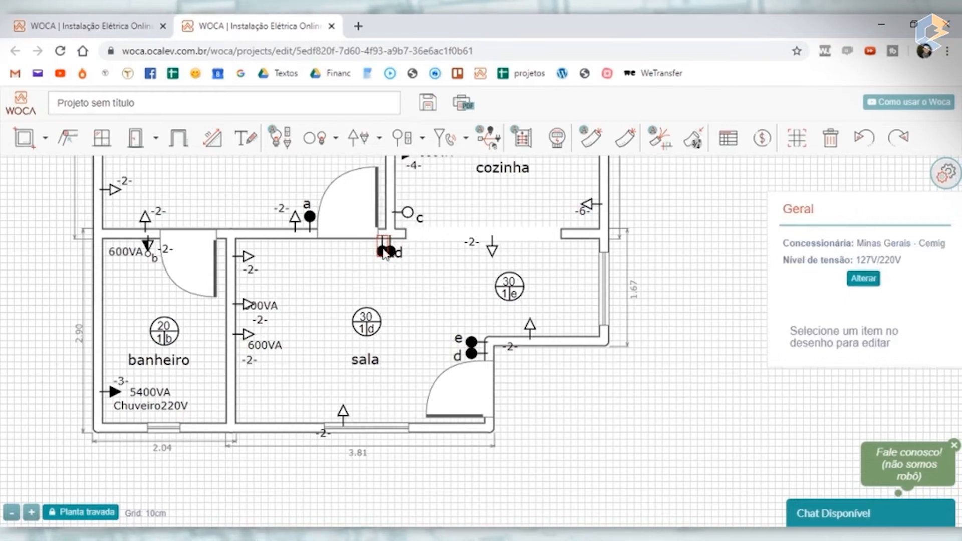
- Set the command of the newly placed three-way switch beside switch d on the sala's upper wall to e and save it
{"action": "left_click", "coordinate": [385, 252]}
{"action": "left_click", "coordinate": [890, 248]}
{"action": "left_click", "coordinate": [886, 282]}
{"action": "left_click", "coordinate": [425, 288]}
- Pull apart the overlapping e and d switches on the sala's upper wall so they sit side by side, moving their labels clear
{"action": "scroll", "coordinate": [393, 252], "scroll_direction": "up", "scroll_amount": 5}
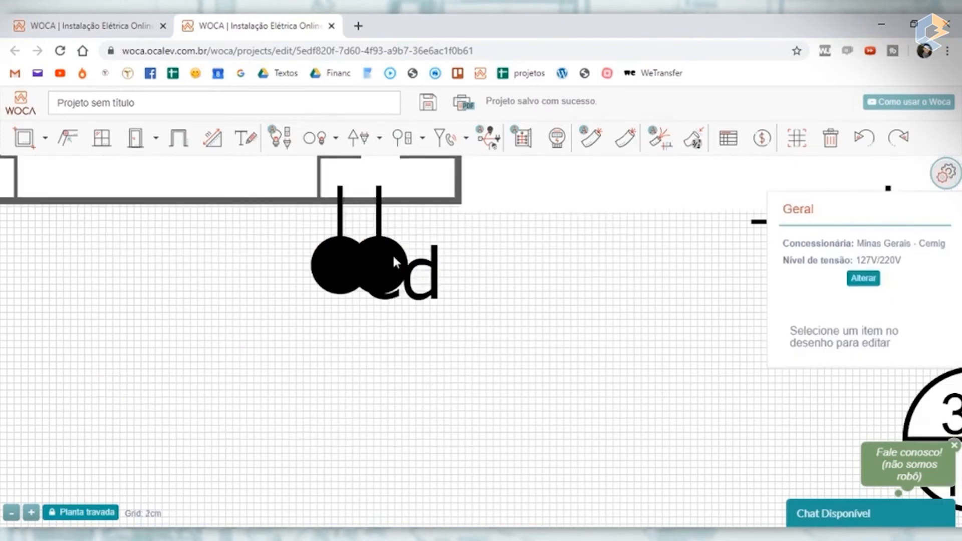
{"action": "left_click_drag", "start_coordinate": [433, 280], "coordinate": [460, 300]}
{"action": "left_click_drag", "start_coordinate": [394, 293], "coordinate": [315, 324]}
{"action": "left_click_drag", "start_coordinate": [390, 281], "coordinate": [427, 273]}
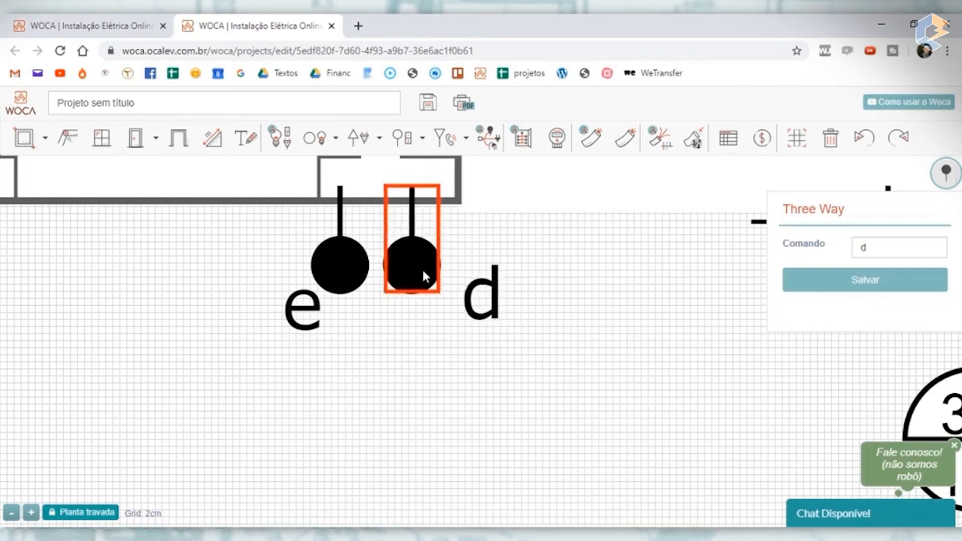
{"action": "left_click_drag", "start_coordinate": [354, 268], "coordinate": [367, 265]}
- Place the e and d labels directly below their own three-way switches on the sala's upper wall
{"action": "left_click", "coordinate": [374, 319]}
{"action": "left_click_drag", "start_coordinate": [314, 315], "coordinate": [289, 292]}
{"action": "left_click", "coordinate": [520, 348]}
{"action": "left_click_drag", "start_coordinate": [481, 303], "coordinate": [426, 336]}
{"action": "left_click_drag", "start_coordinate": [290, 287], "coordinate": [342, 328]}
{"action": "left_click", "coordinate": [568, 294]}
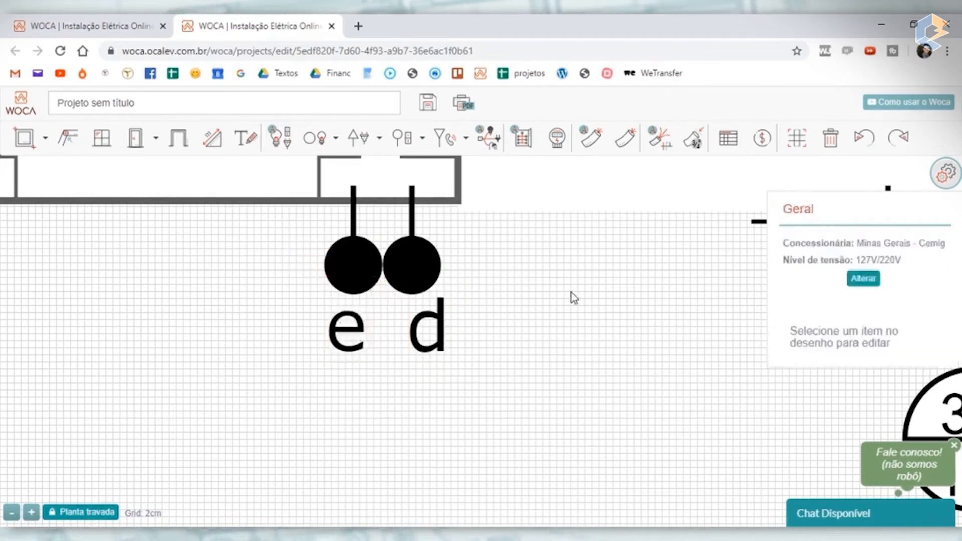
- Move the 600VA label off the middle outlet on the sala's banheiro-side wall and save that outlet as 100 VA at medium height
{"action": "scroll", "coordinate": [568, 293], "scroll_direction": "down", "scroll_amount": 5}
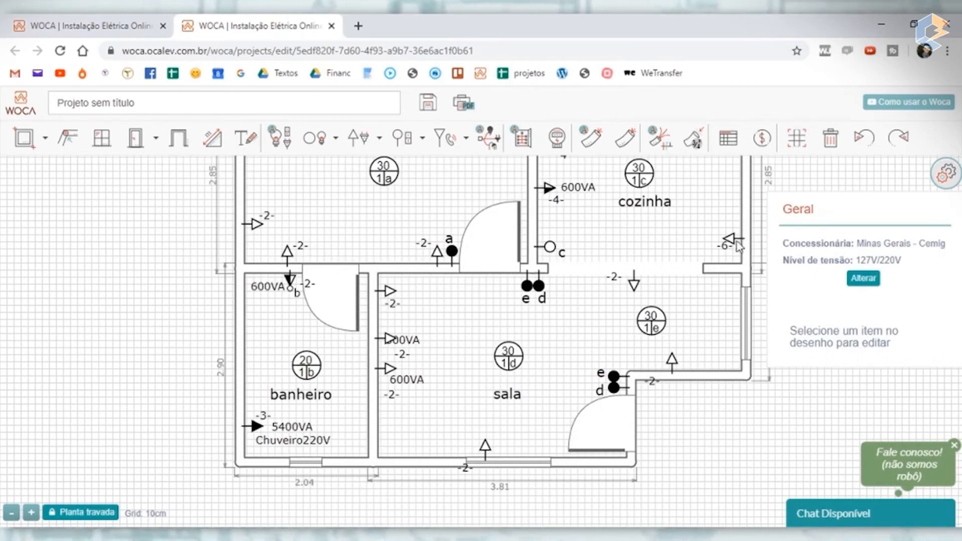
{"action": "scroll", "coordinate": [742, 241], "scroll_direction": "down", "scroll_amount": 2}
{"action": "scroll", "coordinate": [740, 202], "scroll_direction": "up", "scroll_amount": 2}
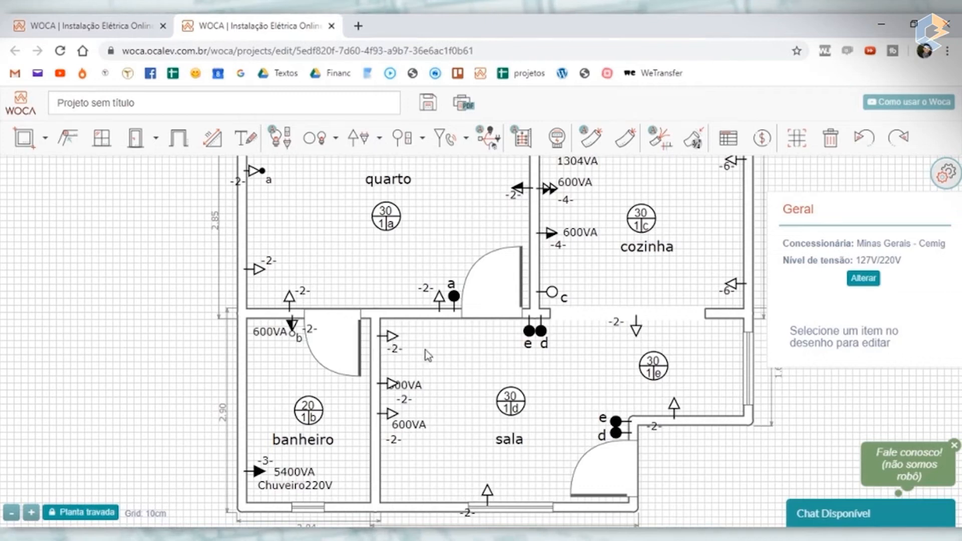
{"action": "left_click_drag", "start_coordinate": [400, 387], "coordinate": [427, 380]}
{"action": "left_click", "coordinate": [393, 384]}
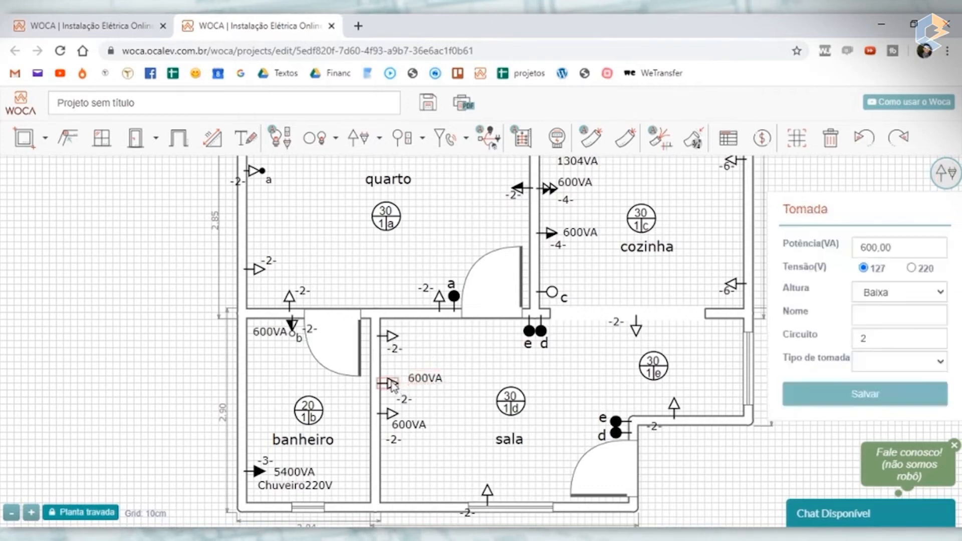
{"action": "left_click", "coordinate": [902, 366]}
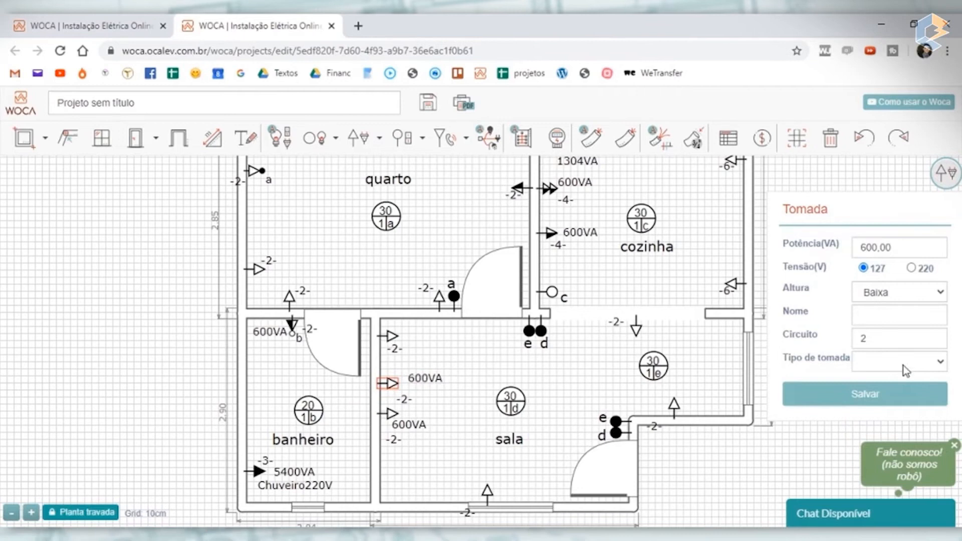
{"action": "left_click", "coordinate": [879, 182]}
{"action": "left_click", "coordinate": [895, 396]}
{"action": "left_click", "coordinate": [490, 372]}
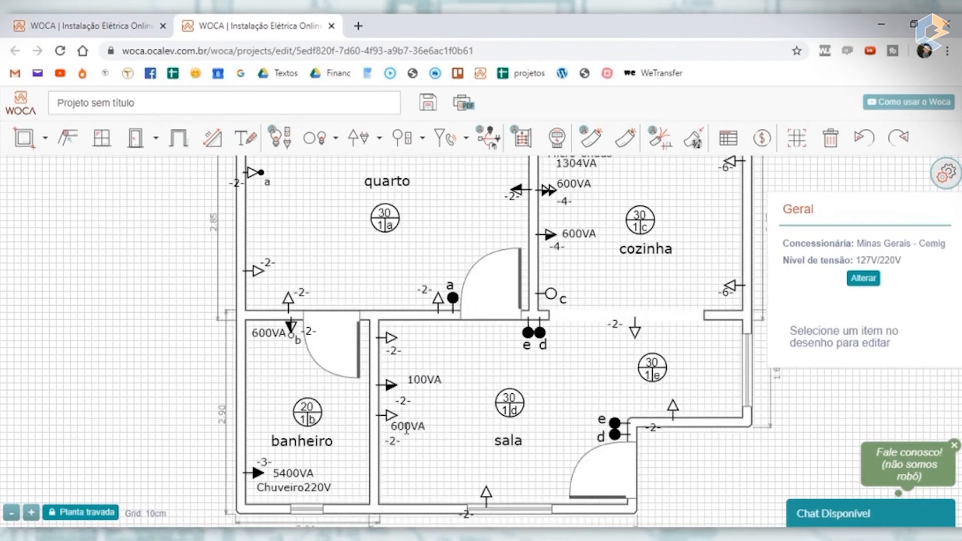
- Set the lowest outlet on the sala's banheiro-side wall to 100 VA, type Uso geral and height Baixa, and save it
{"action": "left_click", "coordinate": [391, 414]}
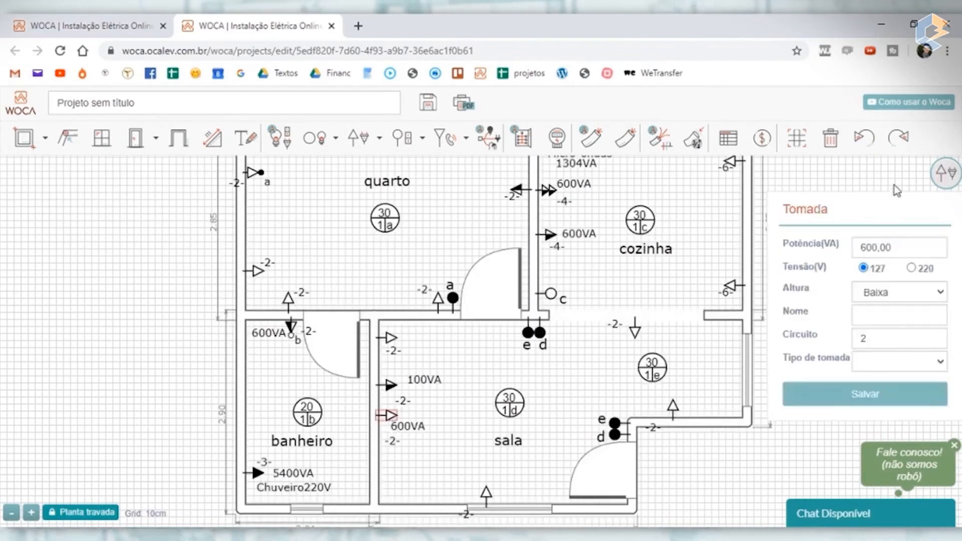
{"action": "left_click", "coordinate": [865, 393]}
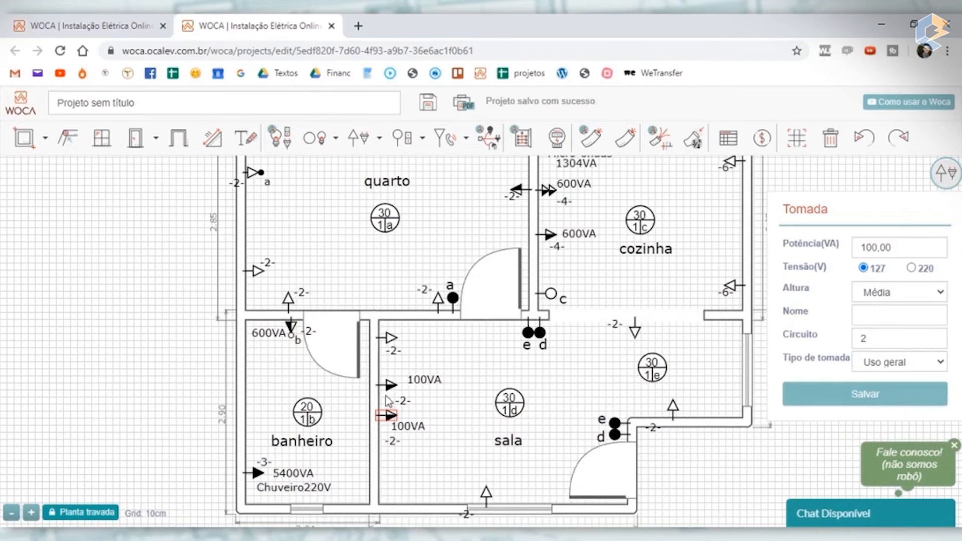
{"action": "scroll", "coordinate": [362, 405], "scroll_direction": "up", "scroll_amount": 2}
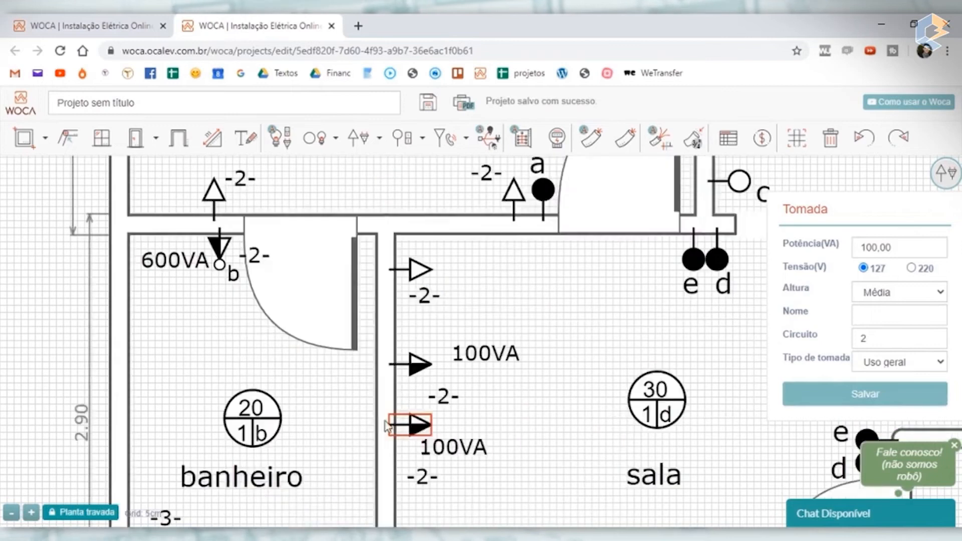
{"action": "left_click", "coordinate": [895, 310]}
{"action": "left_click", "coordinate": [894, 388]}
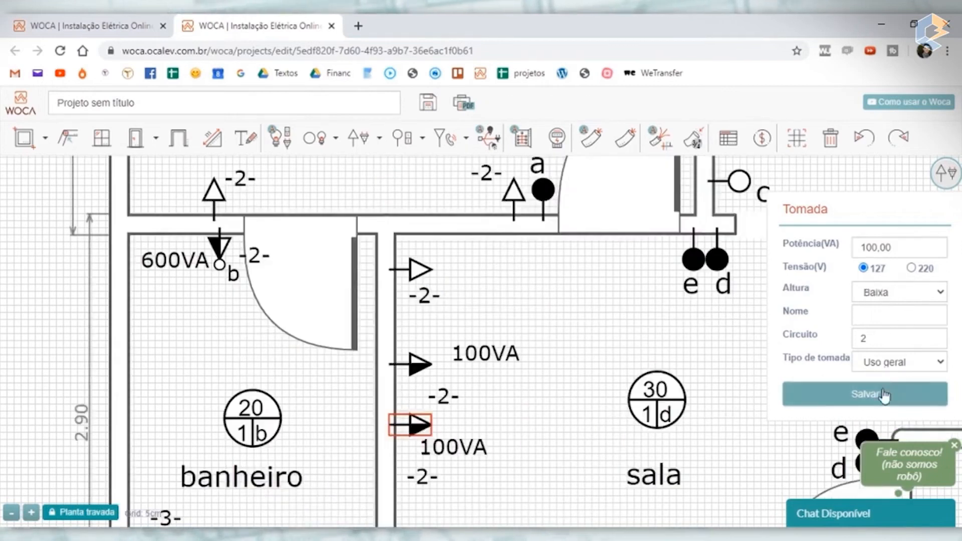
{"action": "left_click", "coordinate": [503, 409]}
- Delete the two 100VA labels beside the sala outlets and move the medium-height outlet's circuit label up to the room side of its symbol
{"action": "left_click", "coordinate": [497, 348]}
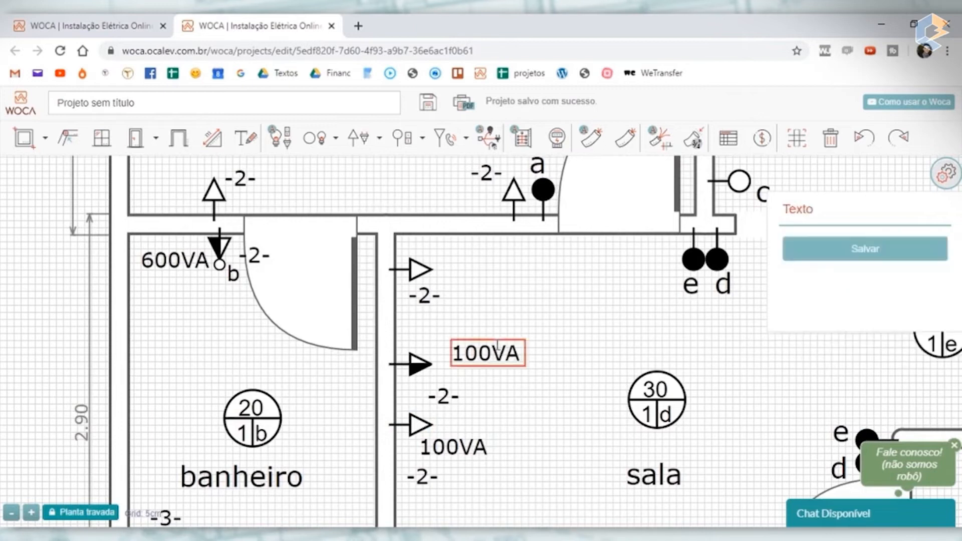
{"action": "key", "text": "Delete"}
{"action": "left_click", "coordinate": [459, 451]}
{"action": "key", "text": "Delete"}
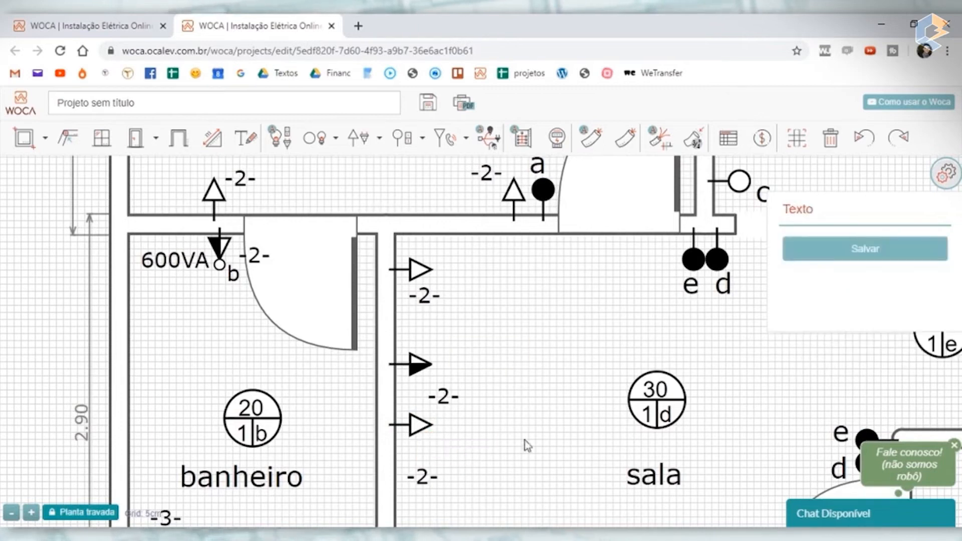
{"action": "scroll", "coordinate": [524, 458], "scroll_direction": "down", "scroll_amount": 2}
{"action": "scroll", "coordinate": [453, 405], "scroll_direction": "up", "scroll_amount": 2}
{"action": "left_click", "coordinate": [498, 373]}
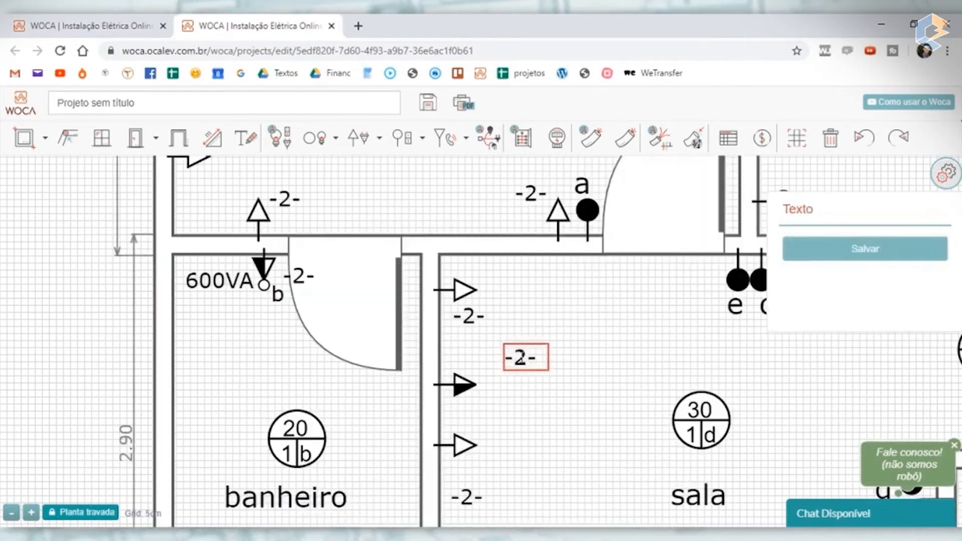
- Space out the three outlets on the sala's banheiro-side wall, moving the lowest near the bottom corner and the medium-height one midway
{"action": "left_click_drag", "start_coordinate": [463, 290], "coordinate": [461, 295]}
{"action": "scroll", "coordinate": [473, 357], "scroll_direction": "down", "scroll_amount": 5}
{"action": "scroll", "coordinate": [468, 386], "scroll_direction": "up", "scroll_amount": 3}
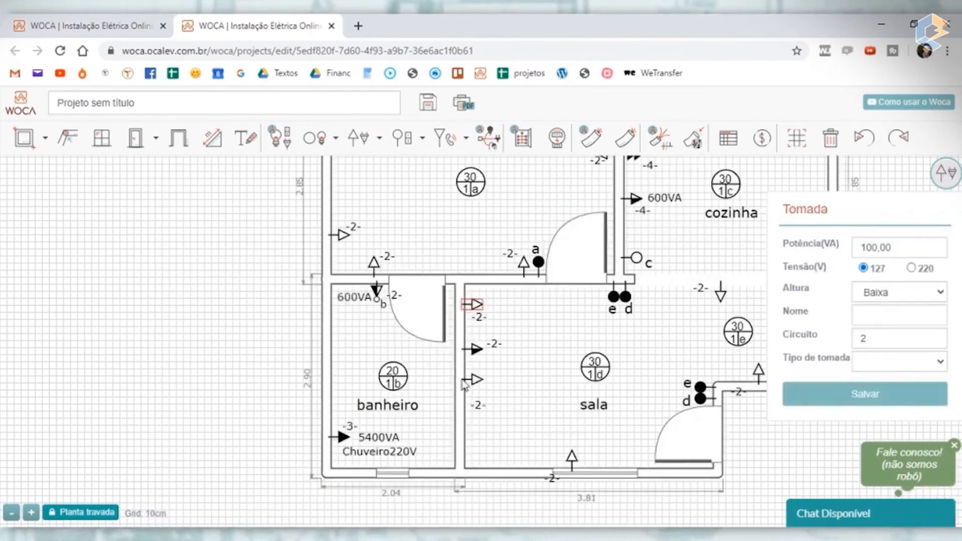
{"action": "left_click_drag", "start_coordinate": [476, 385], "coordinate": [476, 451]}
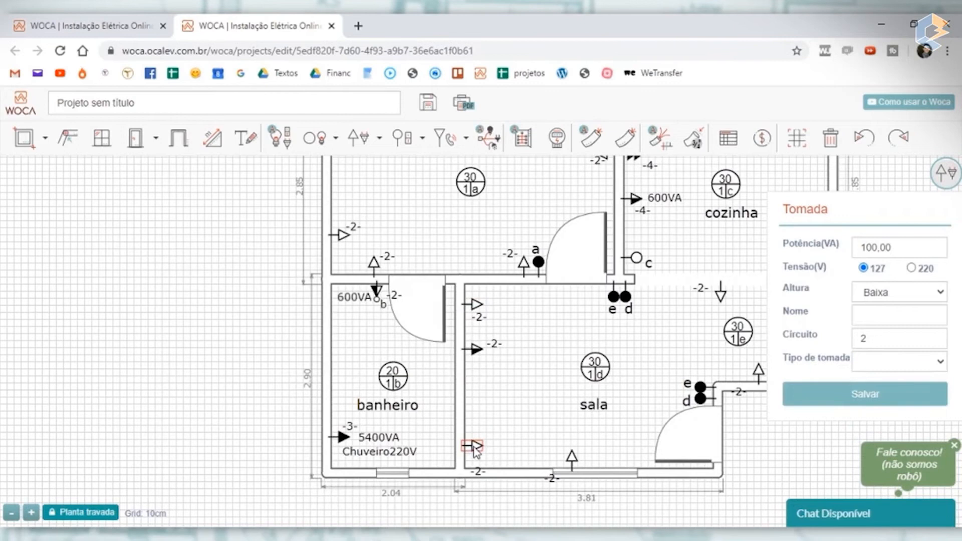
{"action": "left_click_drag", "start_coordinate": [477, 351], "coordinate": [476, 374]}
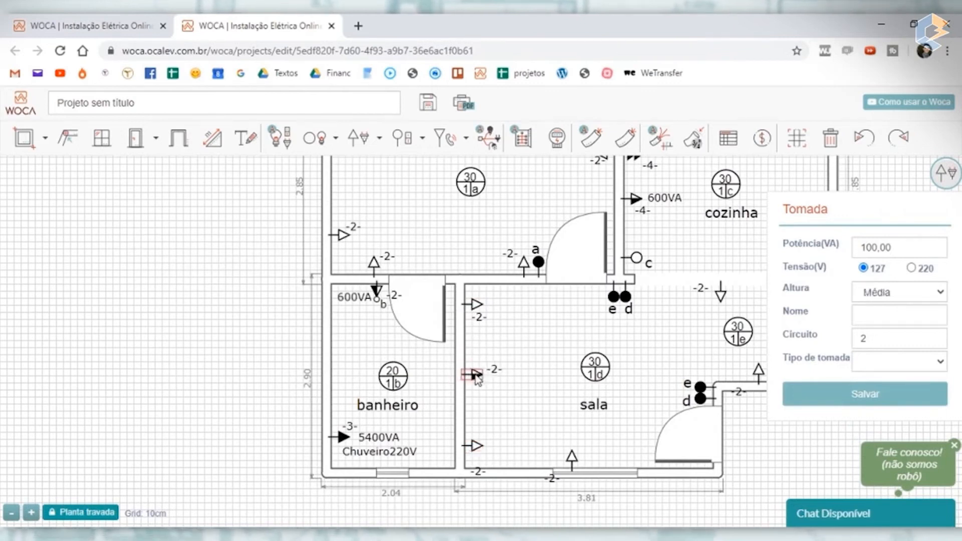
{"action": "left_click_drag", "start_coordinate": [475, 376], "coordinate": [475, 383]}
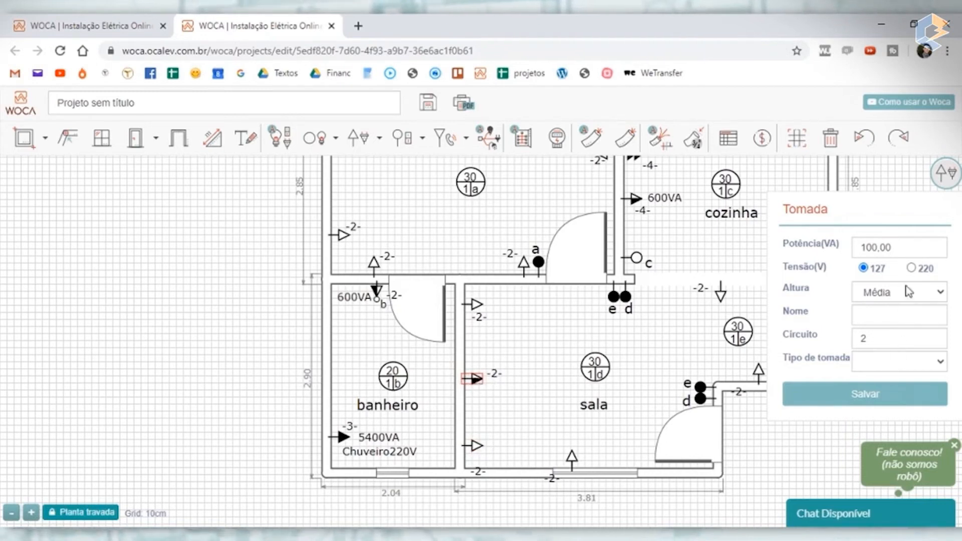
- Name the medium-height sala outlet TV Sala, save it, and move the name label to the room side just below its symbol
{"action": "left_click", "coordinate": [884, 319]}
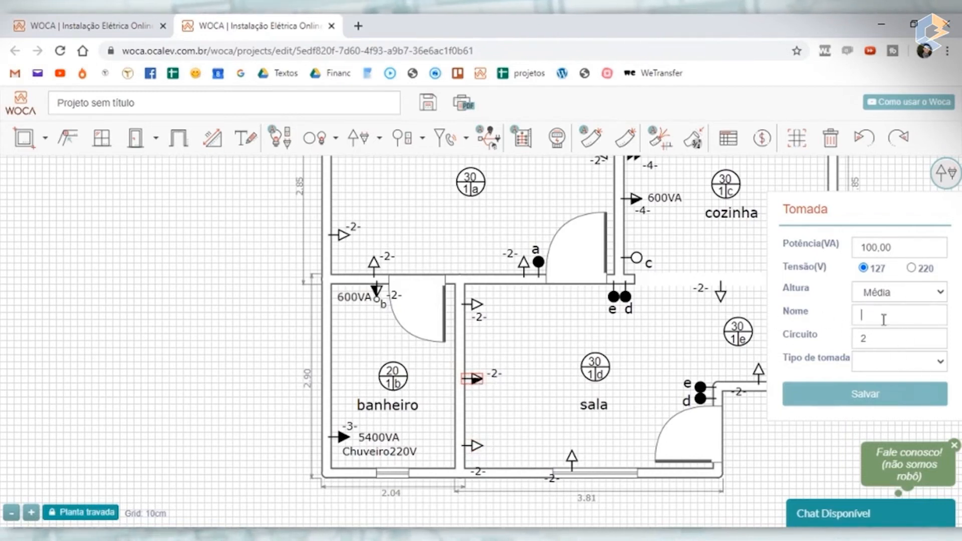
{"action": "type", "text": "TV Sala"}
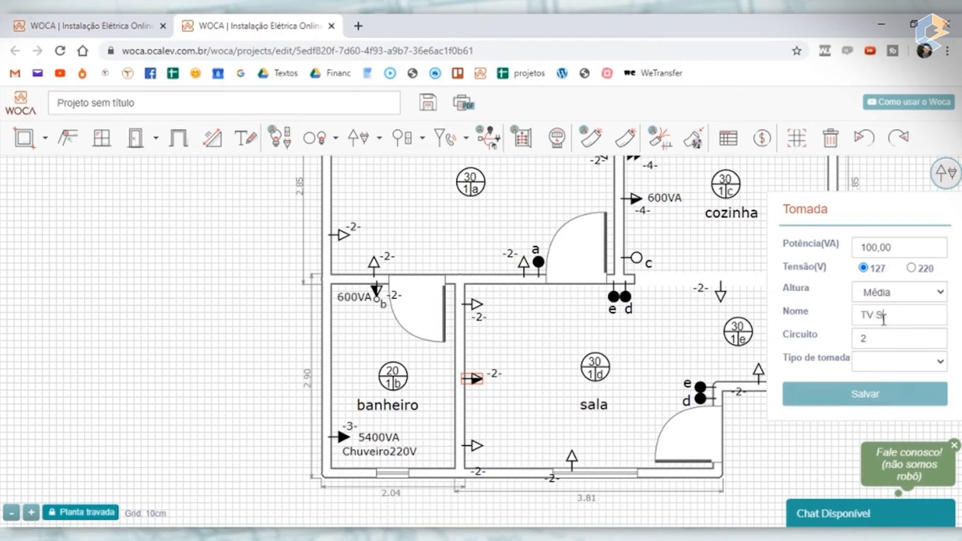
{"action": "left_click", "coordinate": [875, 395]}
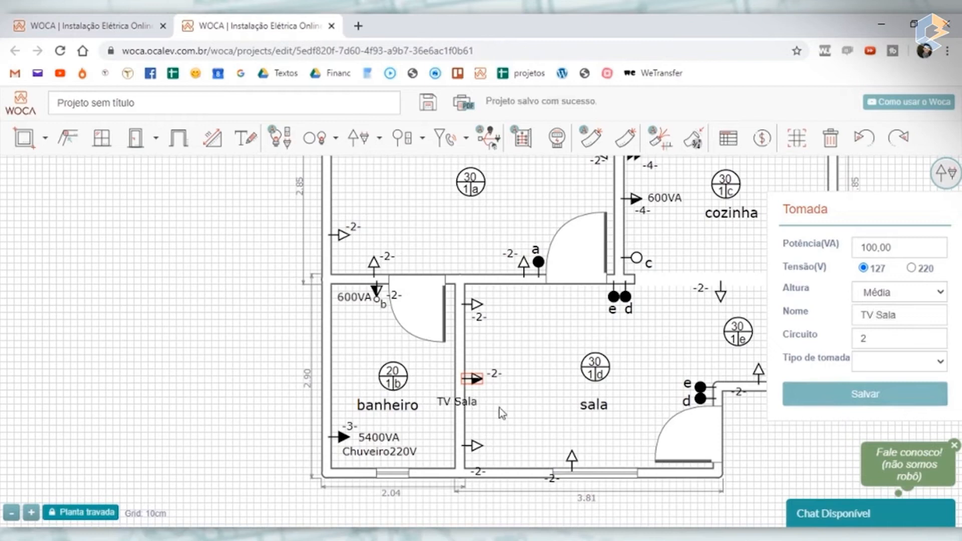
{"action": "left_click", "coordinate": [501, 414]}
{"action": "left_click_drag", "start_coordinate": [454, 398], "coordinate": [490, 383]}
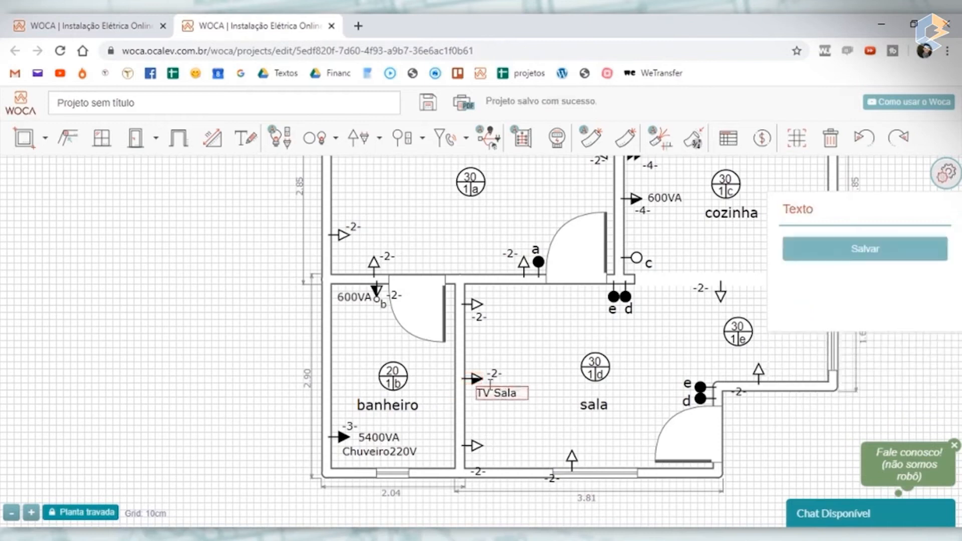
- Assign the TV Sala outlet and the outlet above it on the same wall to circuit 6, saving each
{"action": "left_click", "coordinate": [475, 379]}
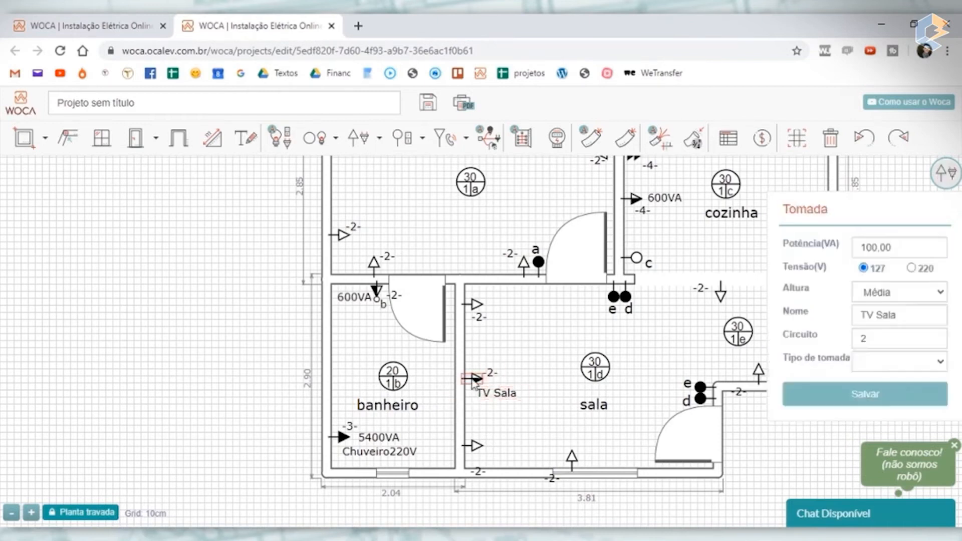
{"action": "double_click", "coordinate": [888, 331]}
{"action": "type", "text": "6"}
{"action": "left_click", "coordinate": [909, 386]}
{"action": "left_click", "coordinate": [475, 312]}
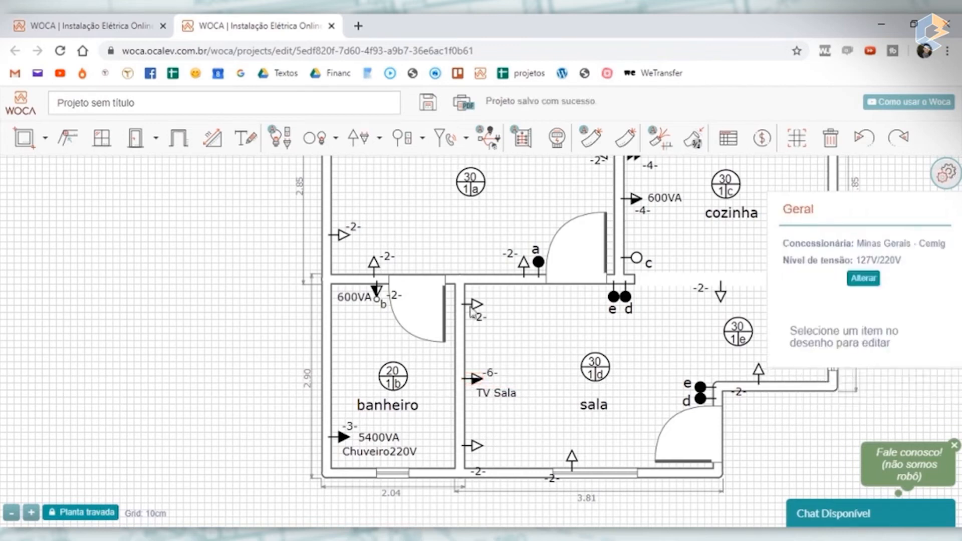
{"action": "left_click", "coordinate": [478, 304]}
{"action": "double_click", "coordinate": [883, 332]}
{"action": "type", "text": "6"}
{"action": "left_click", "coordinate": [917, 389]}
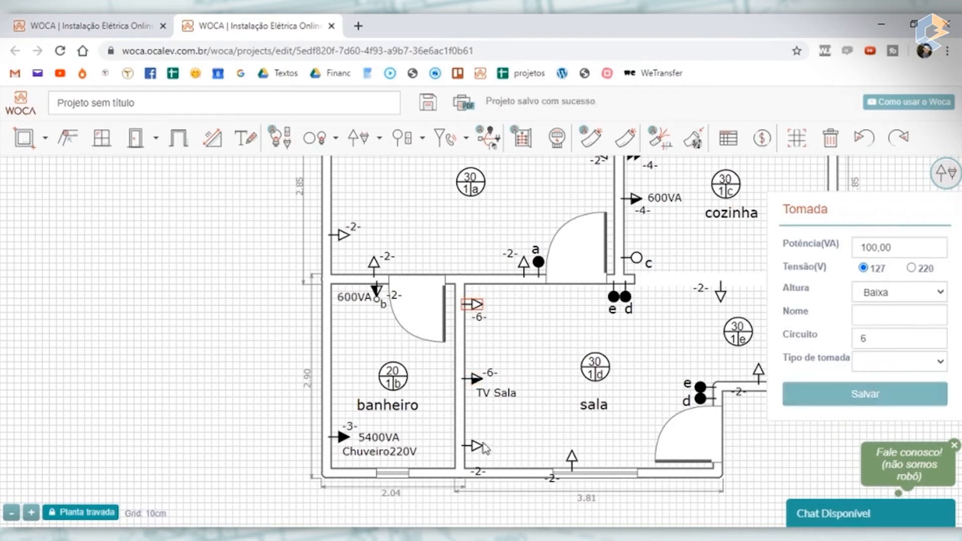
- Move the circuit label of the lowest outlet on the sala's banheiro-side wall beside its symbol and assign that outlet to circuit 6
{"action": "left_click_drag", "start_coordinate": [480, 471], "coordinate": [494, 454]}
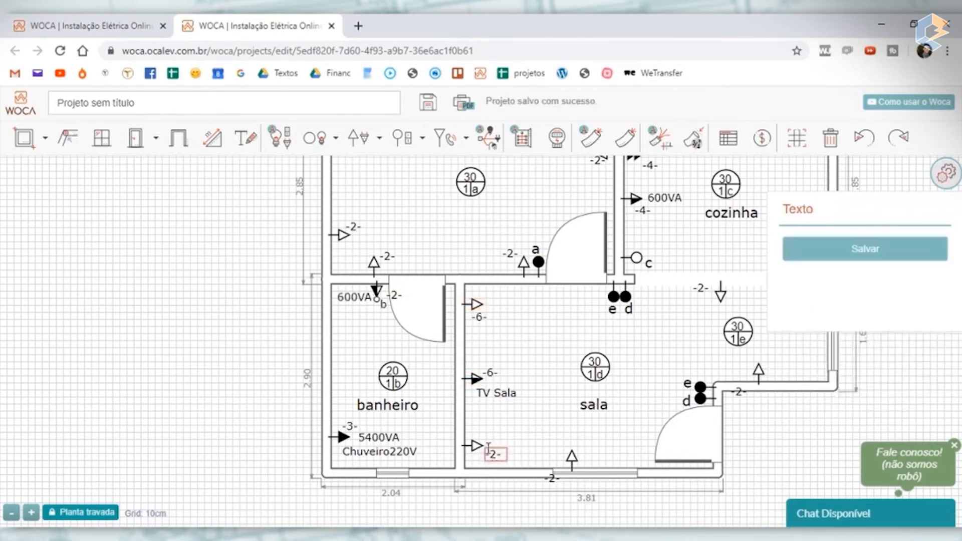
{"action": "left_click", "coordinate": [477, 449]}
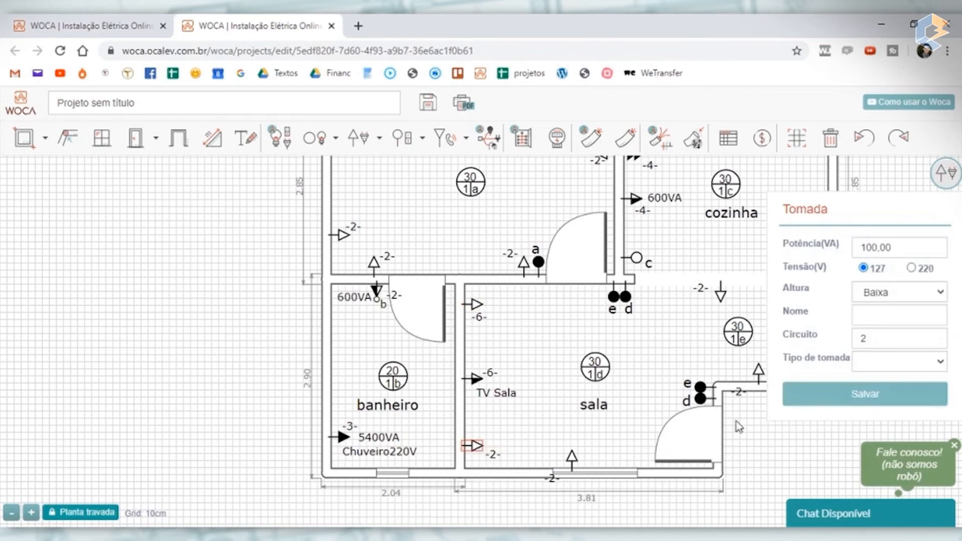
{"action": "double_click", "coordinate": [921, 338]}
{"action": "type", "text": "6"}
{"action": "left_click", "coordinate": [865, 395]}
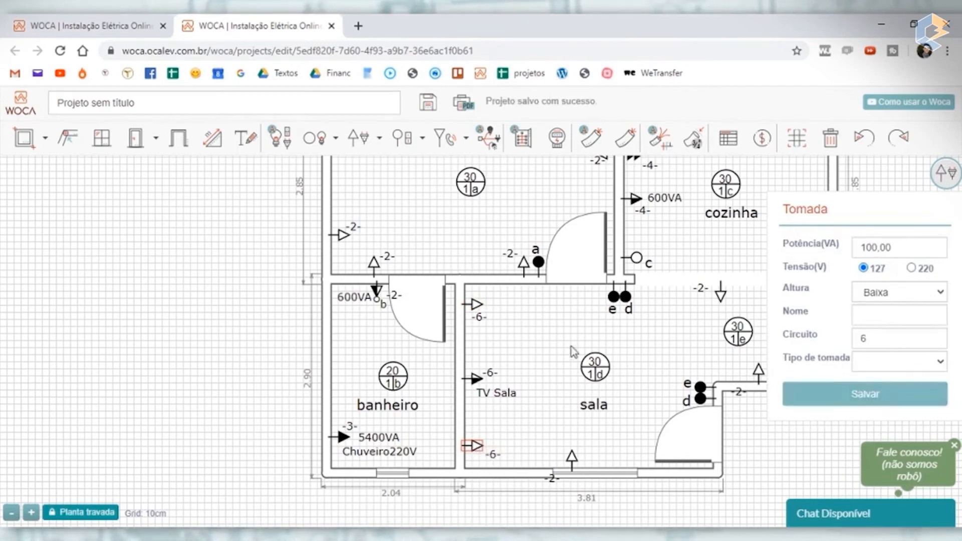
{"action": "left_click", "coordinate": [849, 397]}
{"action": "left_click", "coordinate": [732, 443]}
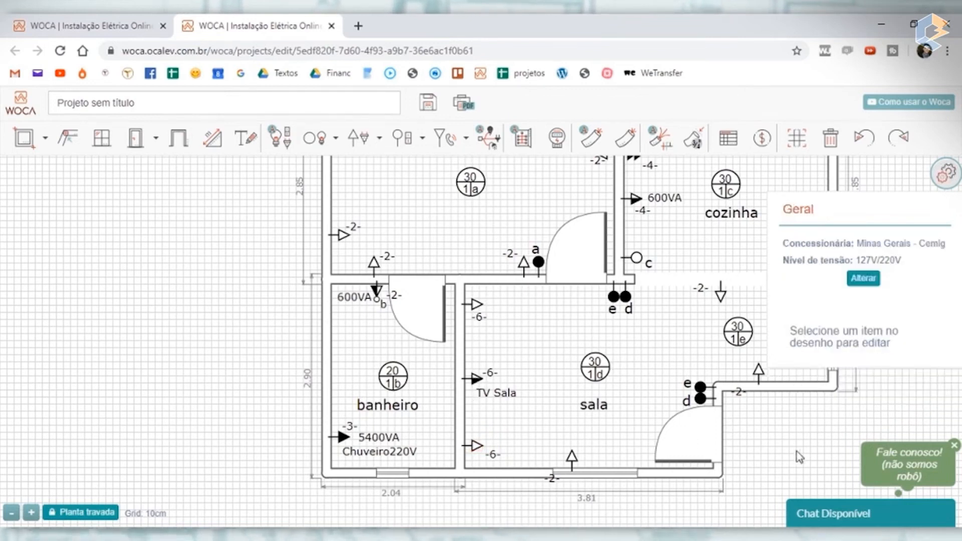
- Assign the outlet on the short wall below lamp e to circuit 6, save it, and move its circuit label above the symbol
{"action": "left_click_drag", "start_coordinate": [797, 456], "coordinate": [692, 464]}
{"action": "left_click", "coordinate": [681, 383]}
{"action": "left_click_drag", "start_coordinate": [683, 386], "coordinate": [671, 384]}
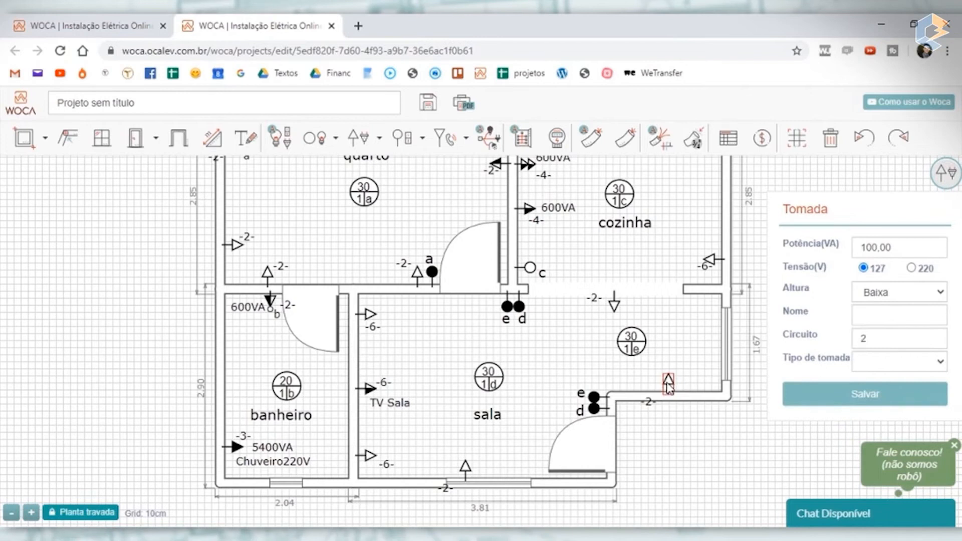
{"action": "double_click", "coordinate": [880, 332]}
{"action": "type", "text": "6"}
{"action": "left_click", "coordinate": [877, 404]}
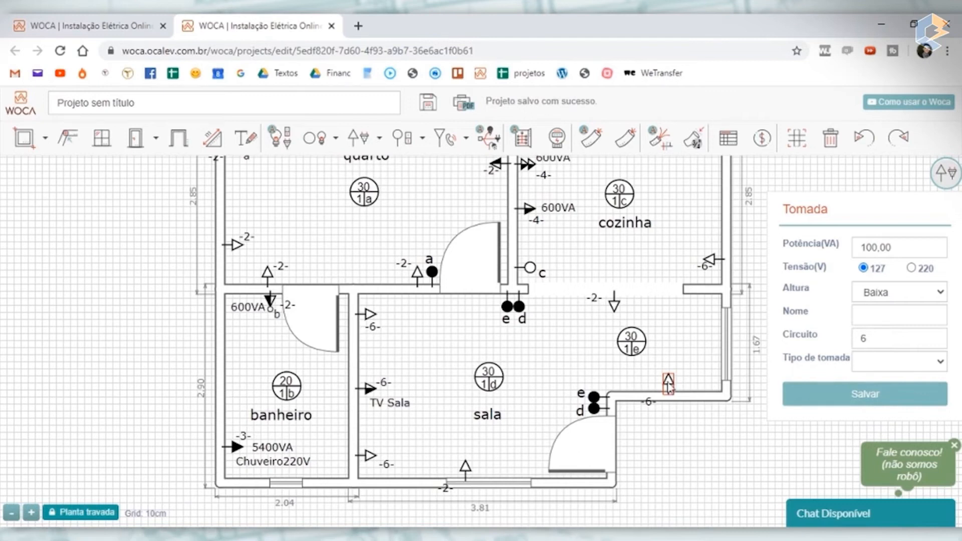
{"action": "left_click_drag", "start_coordinate": [648, 399], "coordinate": [674, 361]}
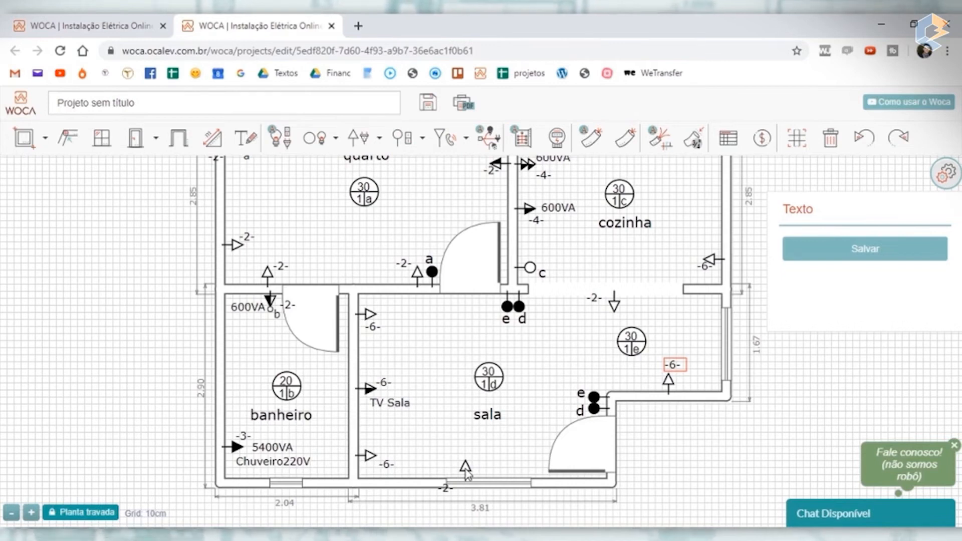
- Move the outlet on the sala's bottom wall off the window toward the banheiro and assign it to circuit 6
{"action": "left_click_drag", "start_coordinate": [465, 473], "coordinate": [425, 474]}
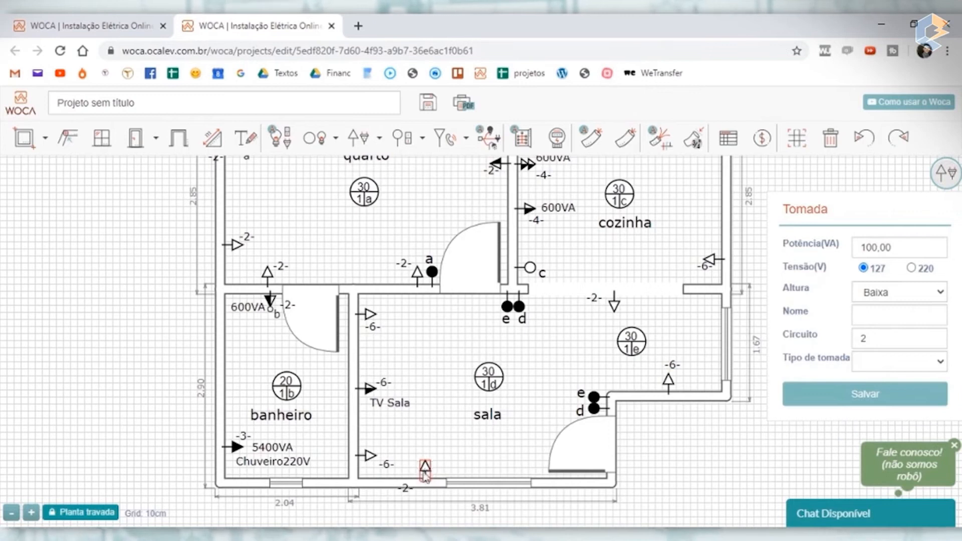
{"action": "left_click_drag", "start_coordinate": [908, 341], "coordinate": [747, 344]}
{"action": "type", "text": "6"}
{"action": "left_click", "coordinate": [866, 394]}
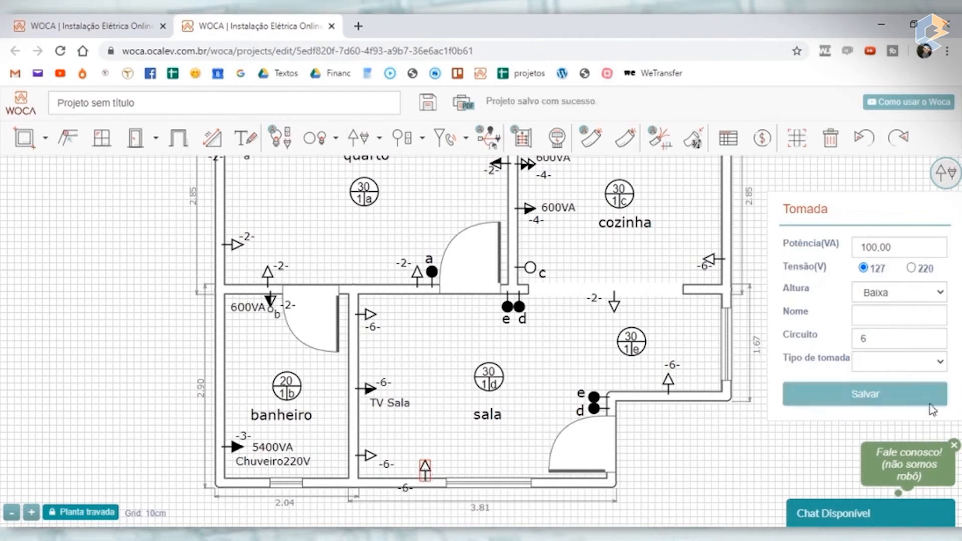
- Move the bottom-wall outlet's circuit label beside its symbol and reposition the lowest and uppermost outlets on the sala's banheiro-side wall
{"action": "left_click", "coordinate": [805, 466]}
{"action": "left_click_drag", "start_coordinate": [407, 487], "coordinate": [440, 460]}
{"action": "left_click_drag", "start_coordinate": [373, 453], "coordinate": [371, 445]}
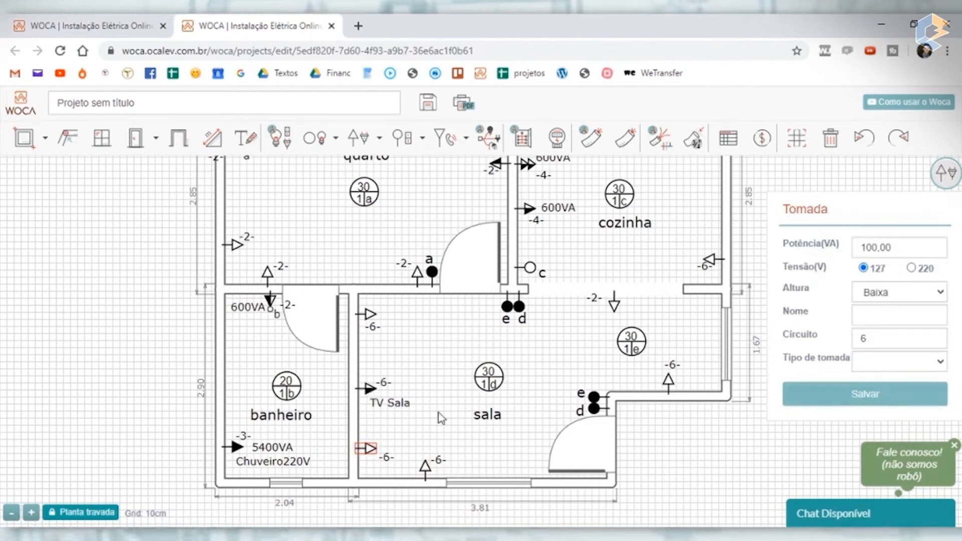
{"action": "left_click_drag", "start_coordinate": [369, 315], "coordinate": [369, 323]}
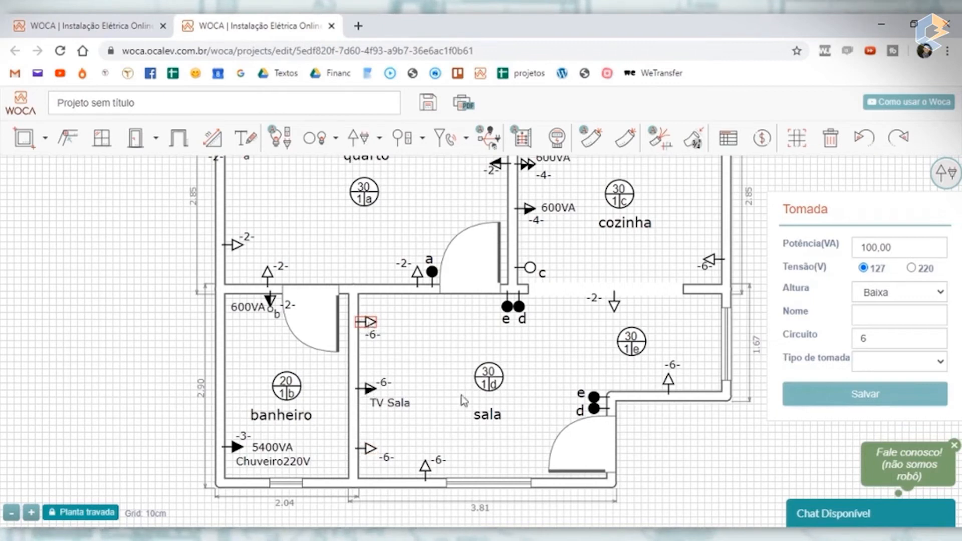
- Delete the circuit 2 outlet located at the opening between sala and cozinha
{"action": "left_click", "coordinate": [703, 454]}
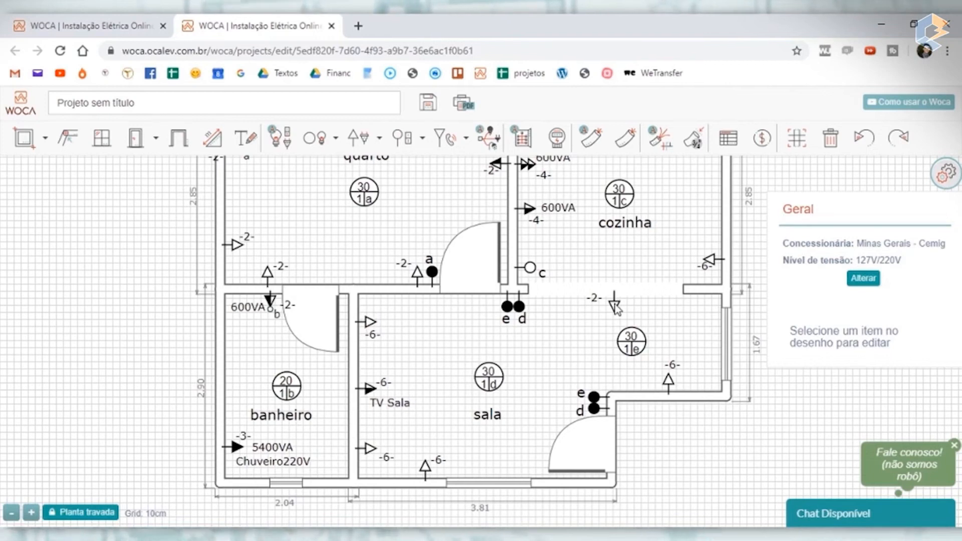
{"action": "left_click_drag", "start_coordinate": [616, 306], "coordinate": [424, 320]}
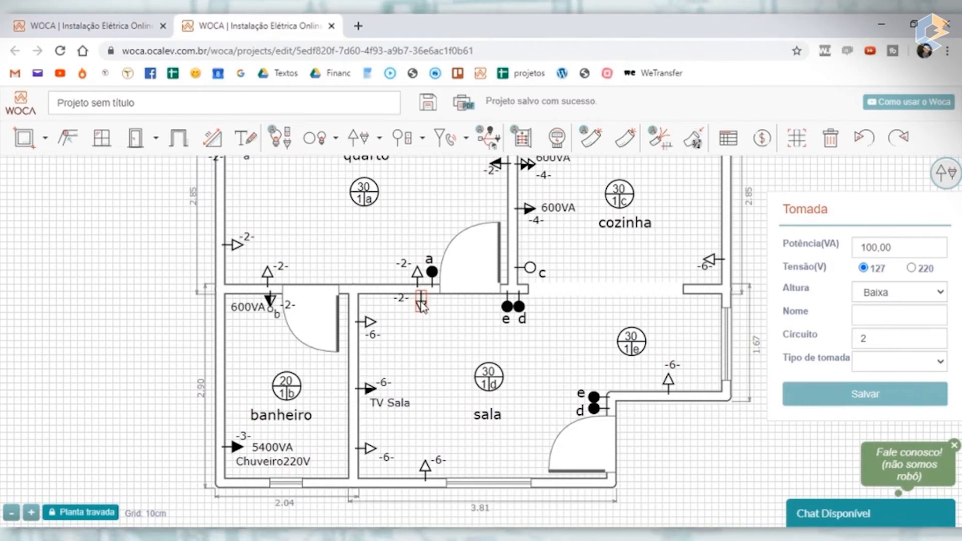
{"action": "key", "text": "Delete"}
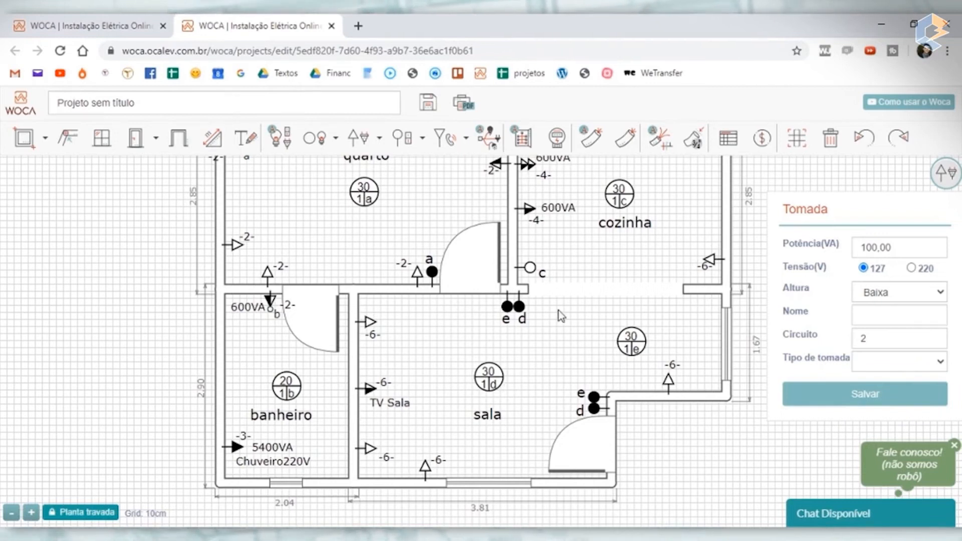
{"action": "scroll", "coordinate": [562, 315], "scroll_direction": "down", "scroll_amount": 3}
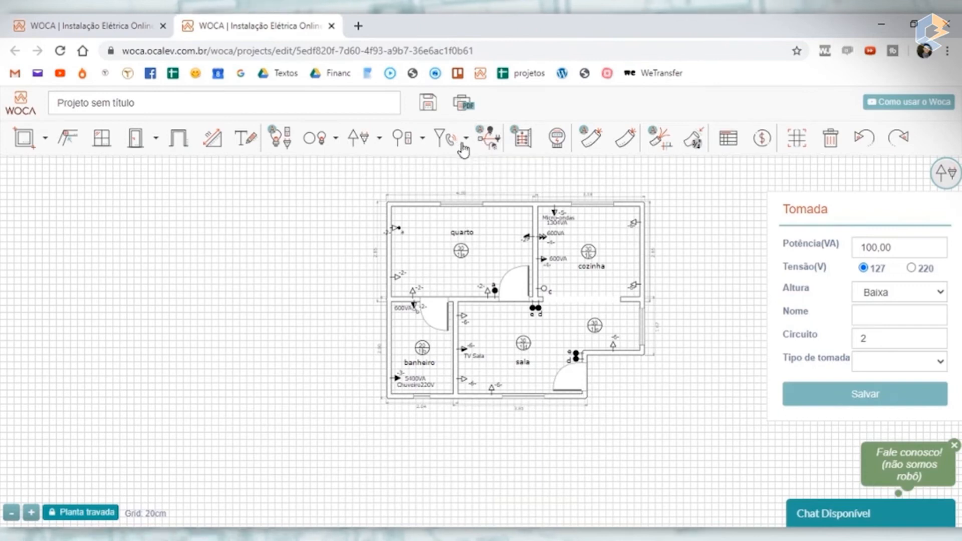
{"action": "left_click", "coordinate": [460, 138]}
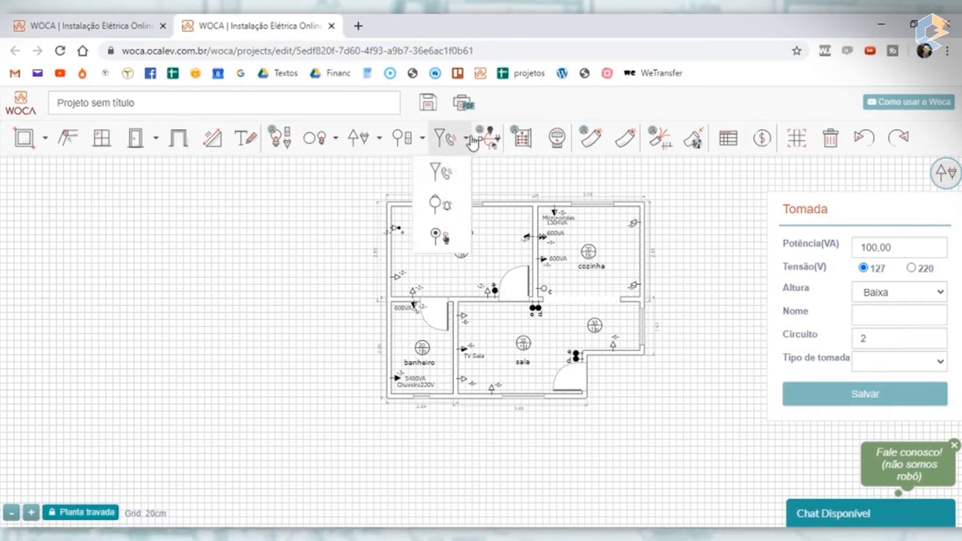
{"action": "left_click", "coordinate": [602, 176]}
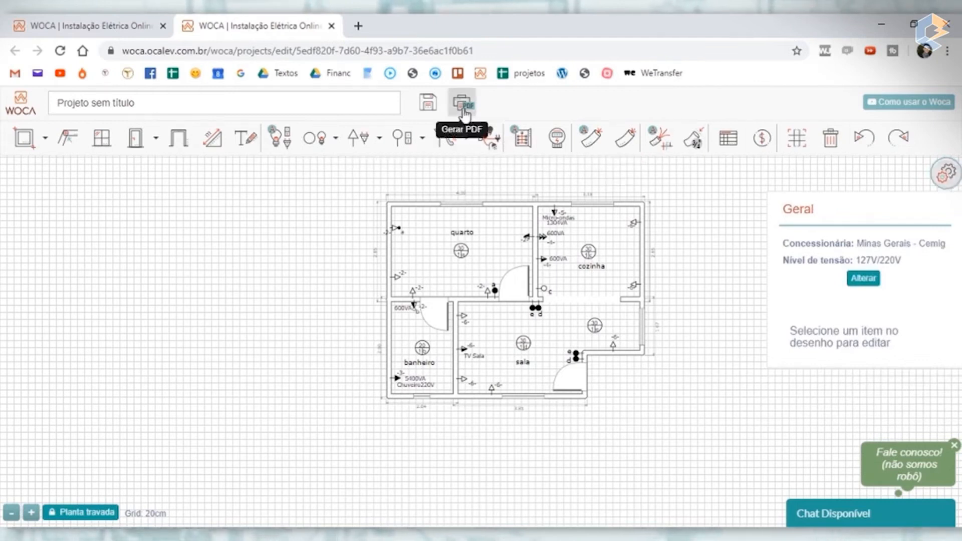
- Save the project, rename it "Projeto 1 - Aula", and save it again
{"action": "left_click", "coordinate": [422, 109]}
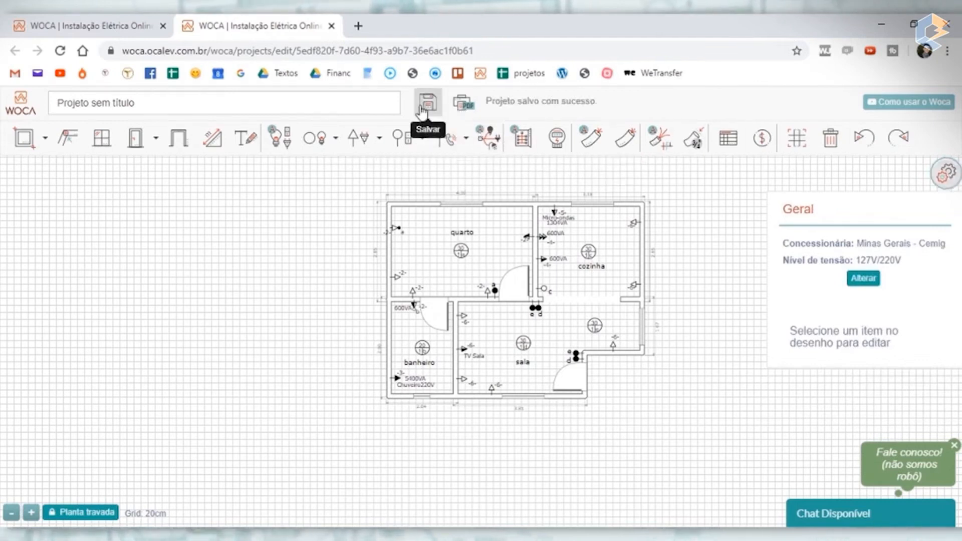
{"action": "triple_click", "coordinate": [355, 106]}
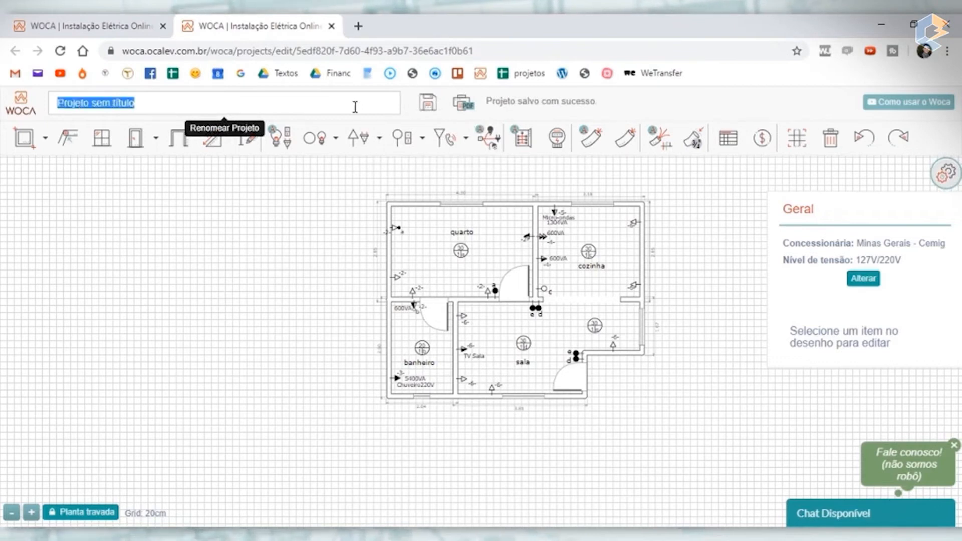
{"action": "type", "text": "Proj"}
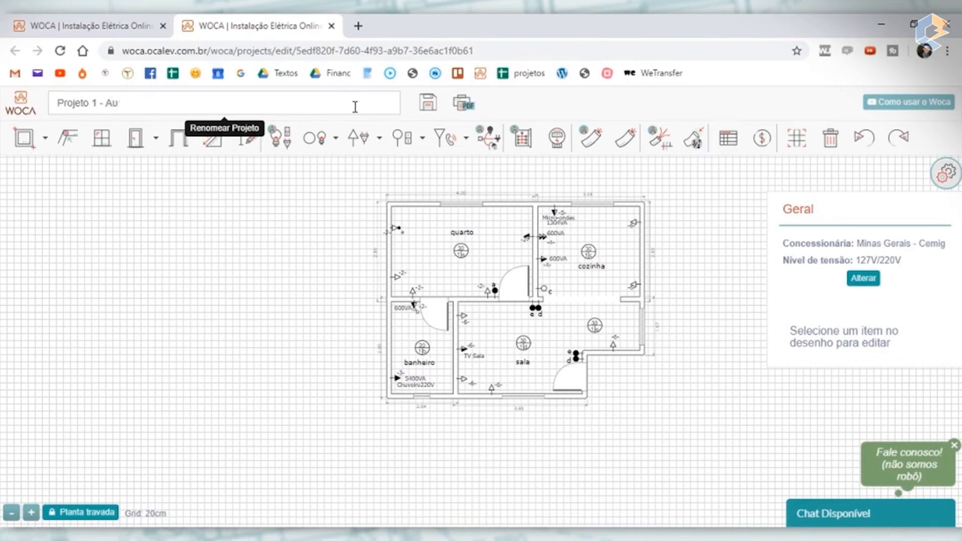
{"action": "left_click", "coordinate": [429, 103]}
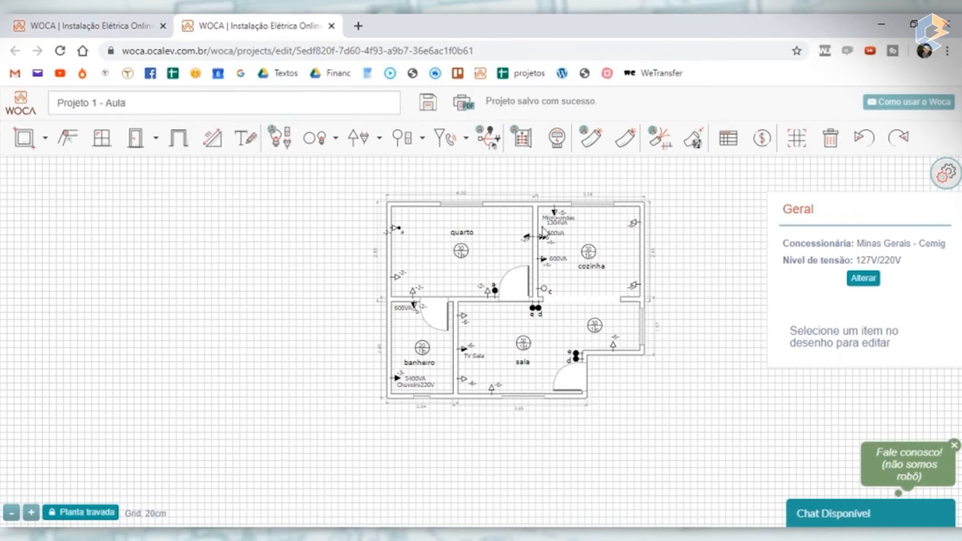
- Position the distribution board (quadro de energia) automatically on the plan
{"action": "scroll", "coordinate": [483, 264], "scroll_direction": "up", "scroll_amount": 3}
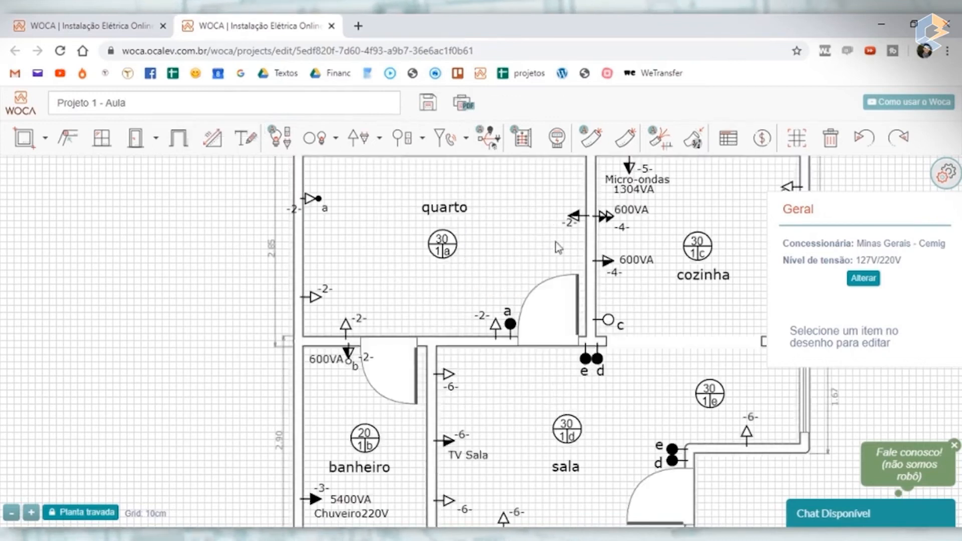
{"action": "scroll", "coordinate": [554, 238], "scroll_direction": "down", "scroll_amount": 4}
{"action": "scroll", "coordinate": [536, 247], "scroll_direction": "up", "scroll_amount": 2}
{"action": "scroll", "coordinate": [571, 330], "scroll_direction": "up", "scroll_amount": 2}
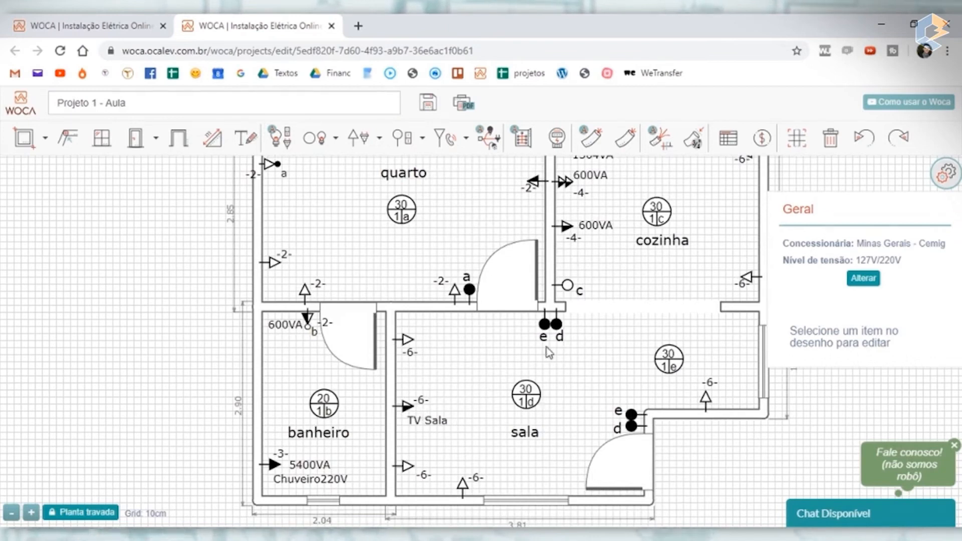
{"action": "left_click", "coordinate": [529, 142]}
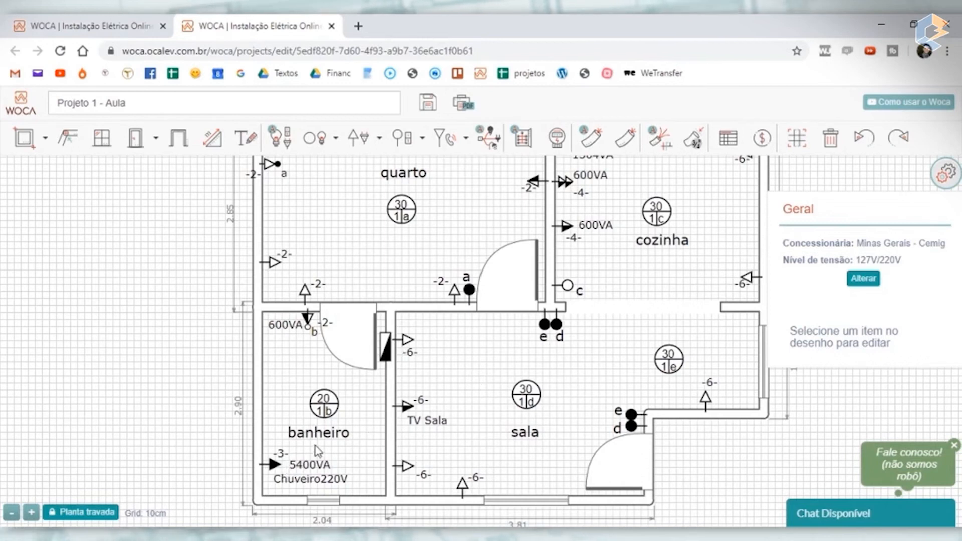
- Move the distribution board from the banheiro–sala wall to the wall between quarto and sala
{"action": "scroll", "coordinate": [316, 451], "scroll_direction": "down", "scroll_amount": 3}
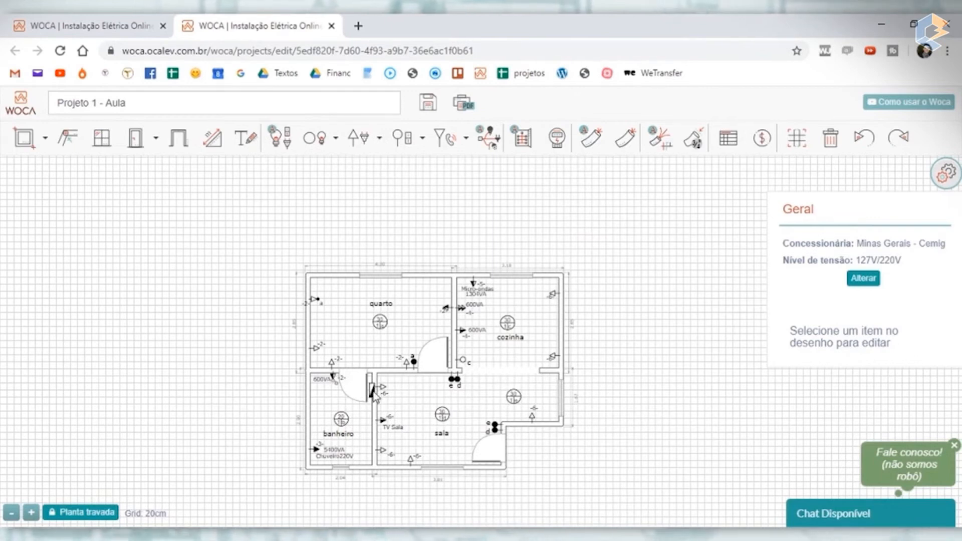
{"action": "scroll", "coordinate": [374, 396], "scroll_direction": "up", "scroll_amount": 3}
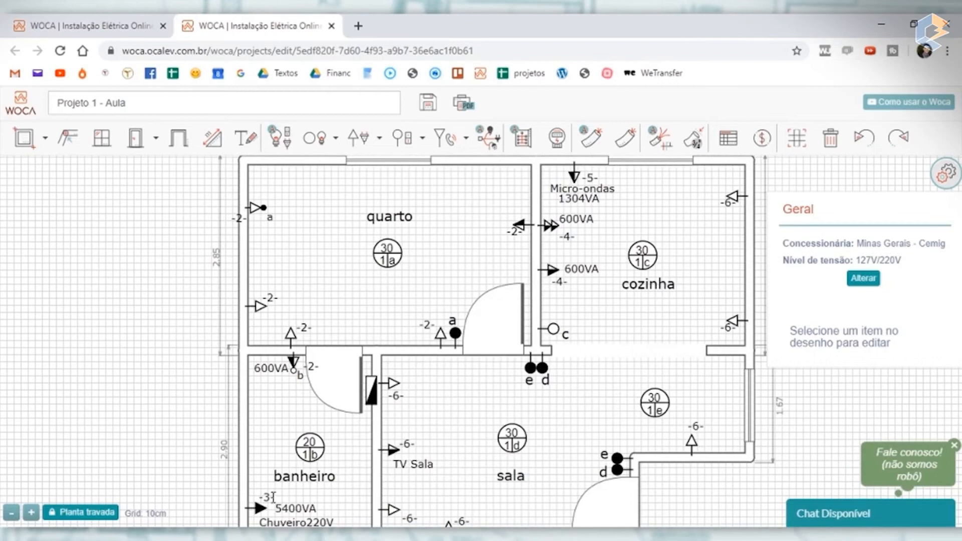
{"action": "left_click_drag", "start_coordinate": [371, 396], "coordinate": [425, 359]}
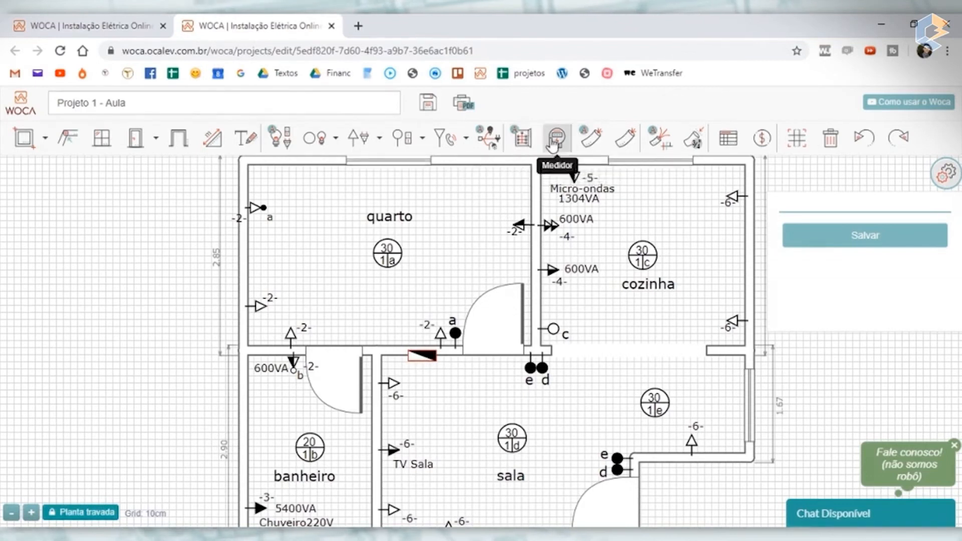
- Place the energy meter (Medidor) outside the house, beyond the sala's entrance door
{"action": "scroll", "coordinate": [166, 391], "scroll_direction": "down", "scroll_amount": 5}
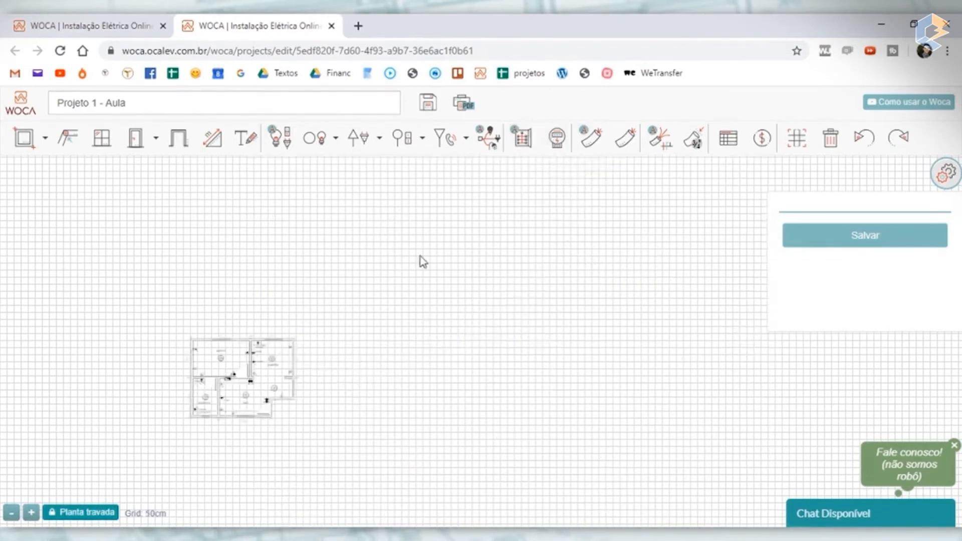
{"action": "scroll", "coordinate": [303, 308], "scroll_direction": "up", "scroll_amount": 3}
{"action": "left_click_drag", "start_coordinate": [443, 362], "coordinate": [465, 231]}
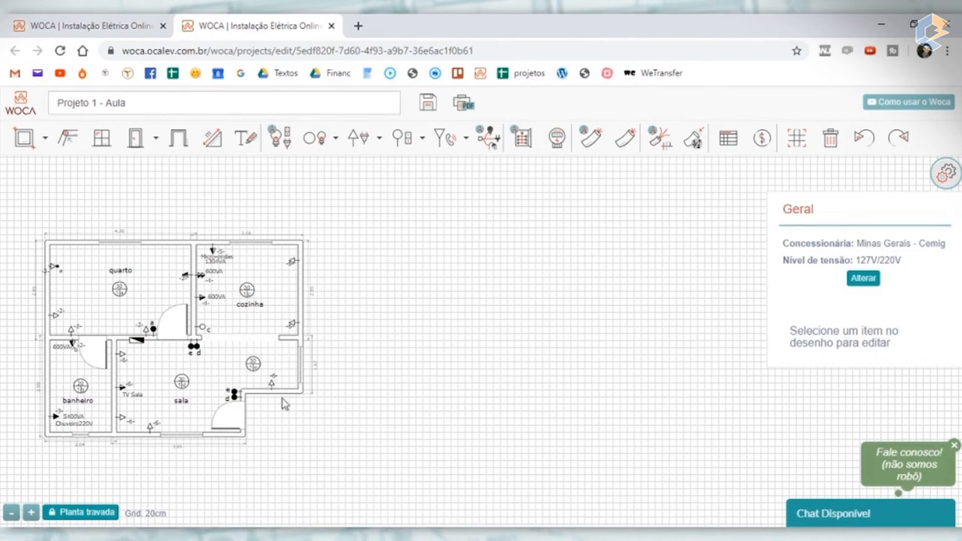
{"action": "left_click", "coordinate": [555, 145]}
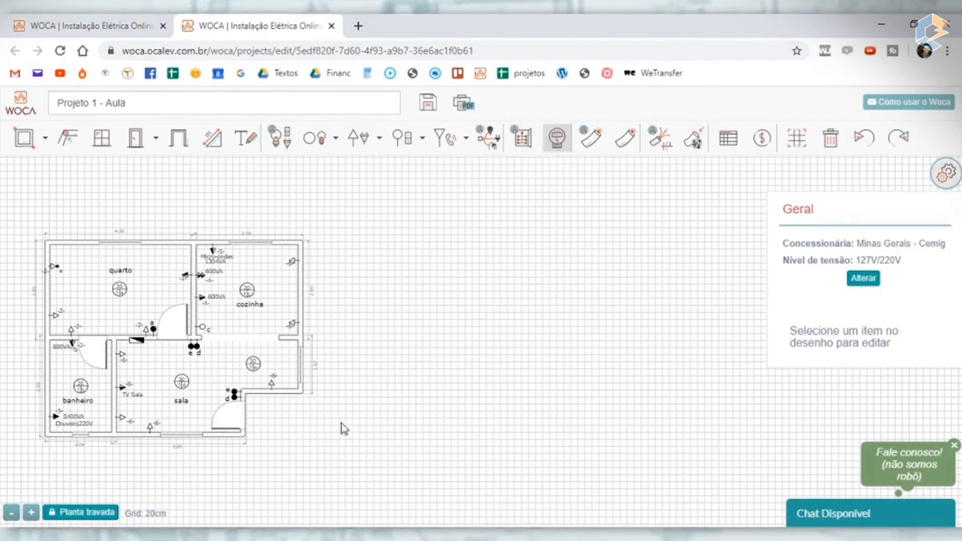
{"action": "scroll", "coordinate": [345, 429], "scroll_direction": "up", "scroll_amount": 5}
{"action": "scroll", "coordinate": [343, 427], "scroll_direction": "down", "scroll_amount": 2}
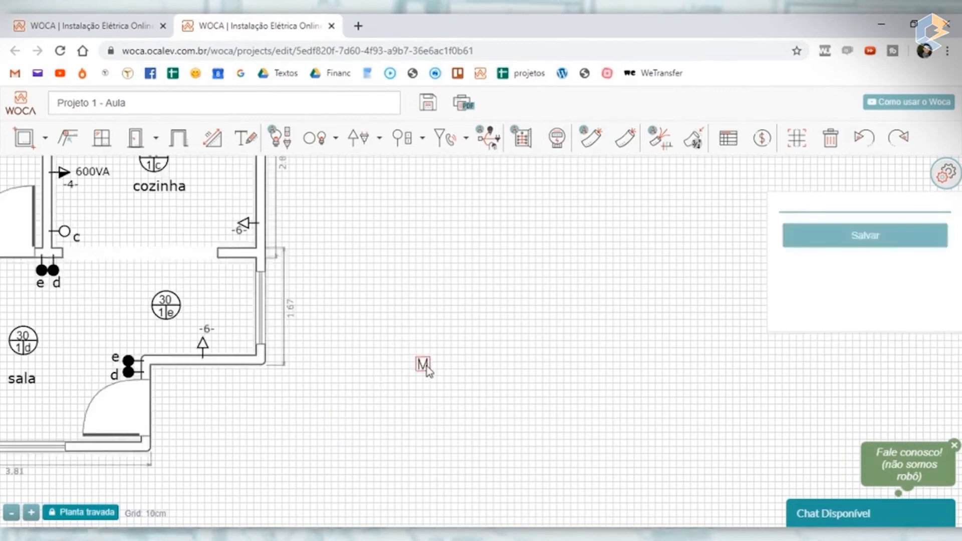
- Position the conduits (eletrodutos) automatically across the plan and inspect their layout
{"action": "scroll", "coordinate": [423, 369], "scroll_direction": "down", "scroll_amount": 3}
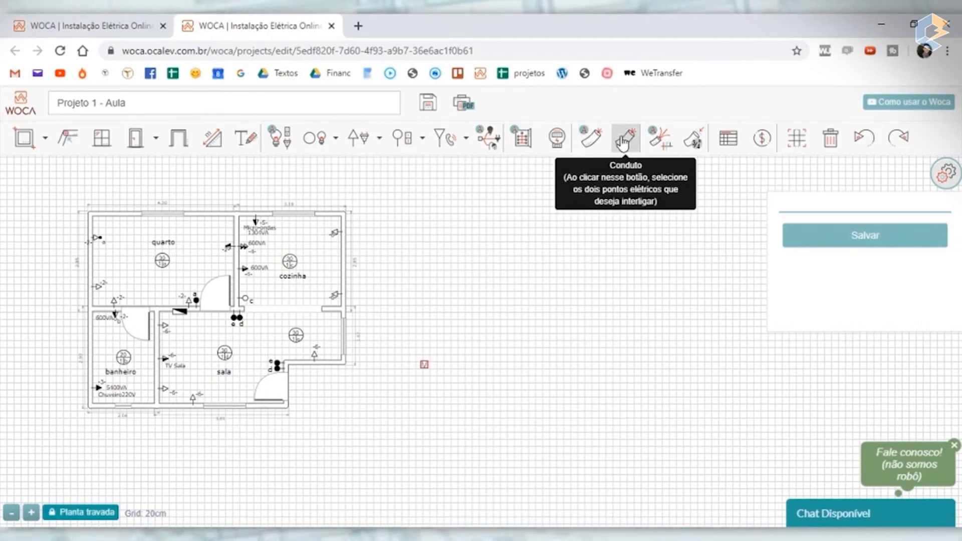
{"action": "left_click", "coordinate": [588, 142]}
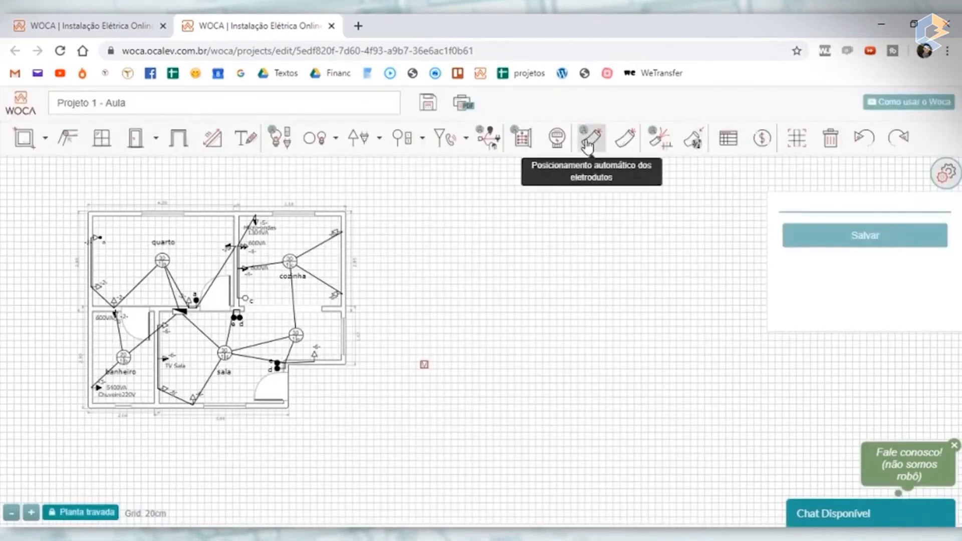
{"action": "scroll", "coordinate": [186, 291], "scroll_direction": "up", "scroll_amount": 2}
{"action": "scroll", "coordinate": [187, 296], "scroll_direction": "down", "scroll_amount": 1}
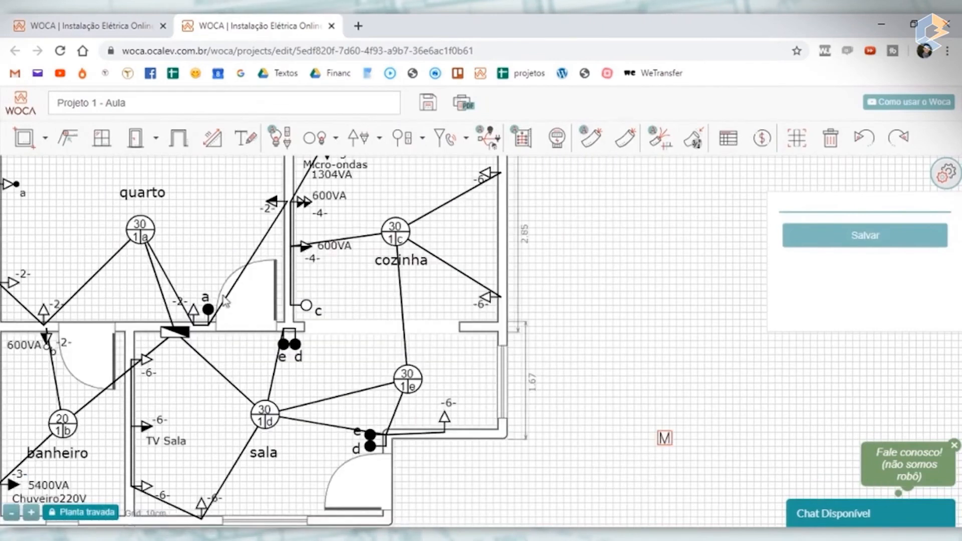
{"action": "scroll", "coordinate": [225, 302], "scroll_direction": "down", "scroll_amount": 3}
{"action": "scroll", "coordinate": [230, 308], "scroll_direction": "up", "scroll_amount": 3}
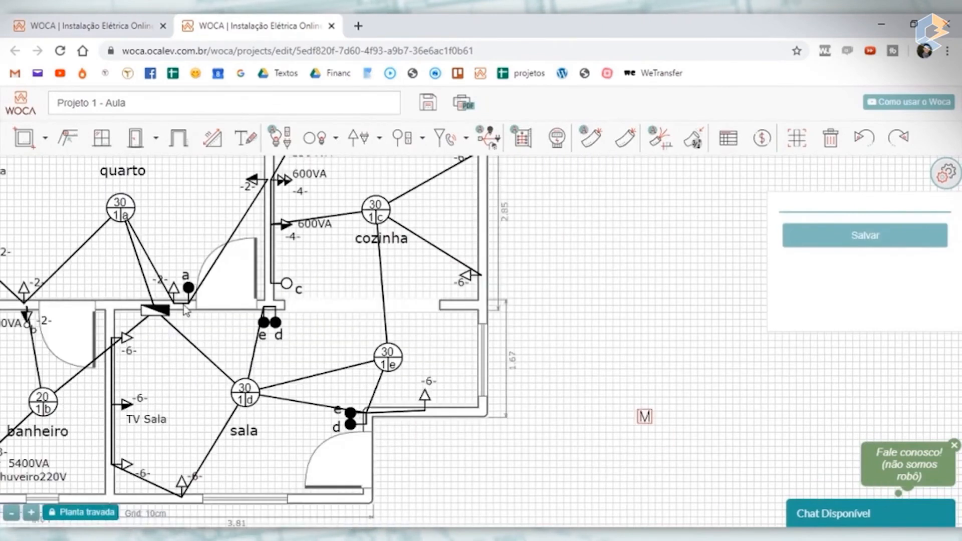
{"action": "scroll", "coordinate": [232, 308], "scroll_direction": "down", "scroll_amount": 1}
- Move the meter slightly closer to the house and connect it to the distribution board with a manually drawn conduit
{"action": "mouse_move", "coordinate": [440, 290]}
{"action": "left_mouse_down"}
{"action": "mouse_move", "coordinate": [507, 277]}
{"action": "mouse_move", "coordinate": [569, 290]}
{"action": "left_mouse_up"}
{"action": "left_click", "coordinate": [555, 361]}
{"action": "left_click_drag", "start_coordinate": [551, 362], "coordinate": [545, 375]}
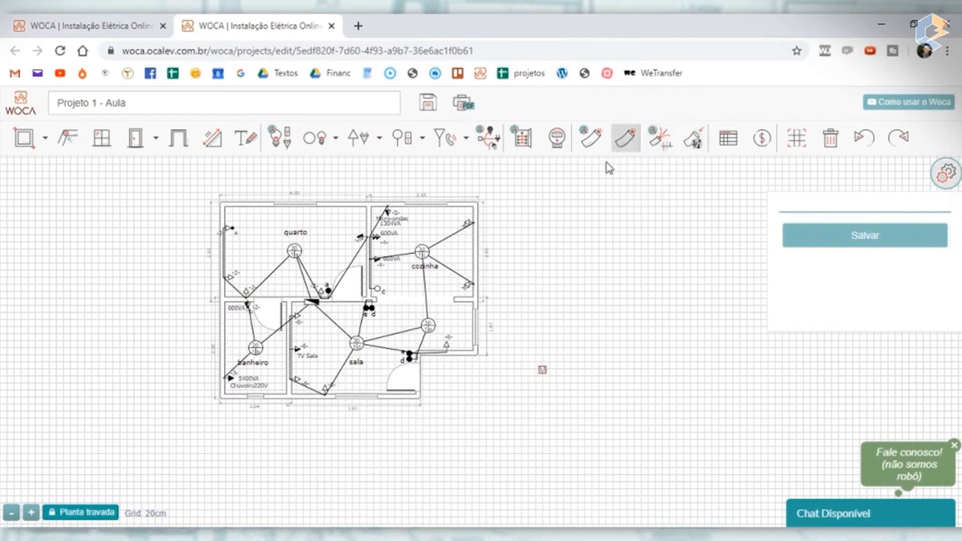
{"action": "left_click", "coordinate": [629, 146]}
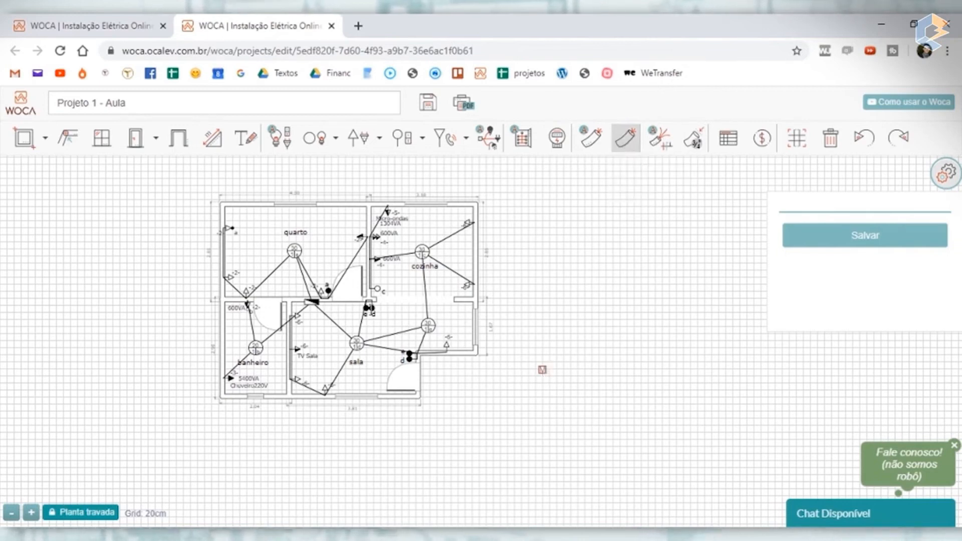
{"action": "left_click", "coordinate": [314, 304]}
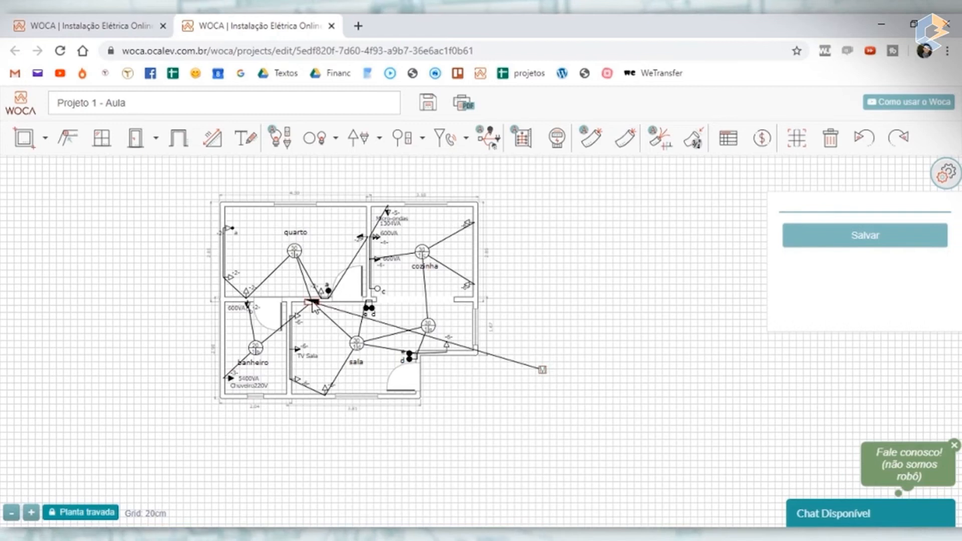
- Set the conduit between meter and distribution board to Subterrâneo, save it, and move the meter closer to the house
{"action": "scroll", "coordinate": [461, 347], "scroll_direction": "up", "scroll_amount": 3}
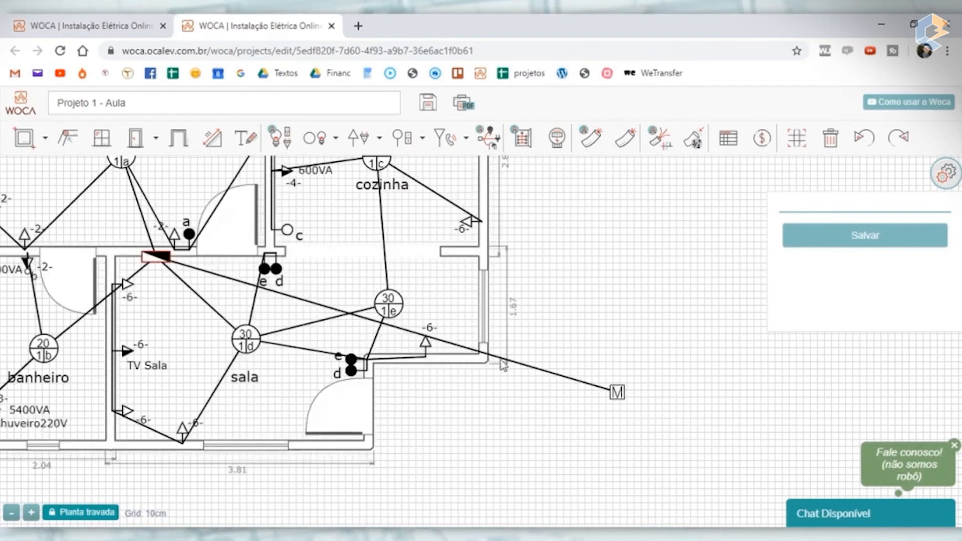
{"action": "left_click", "coordinate": [519, 363]}
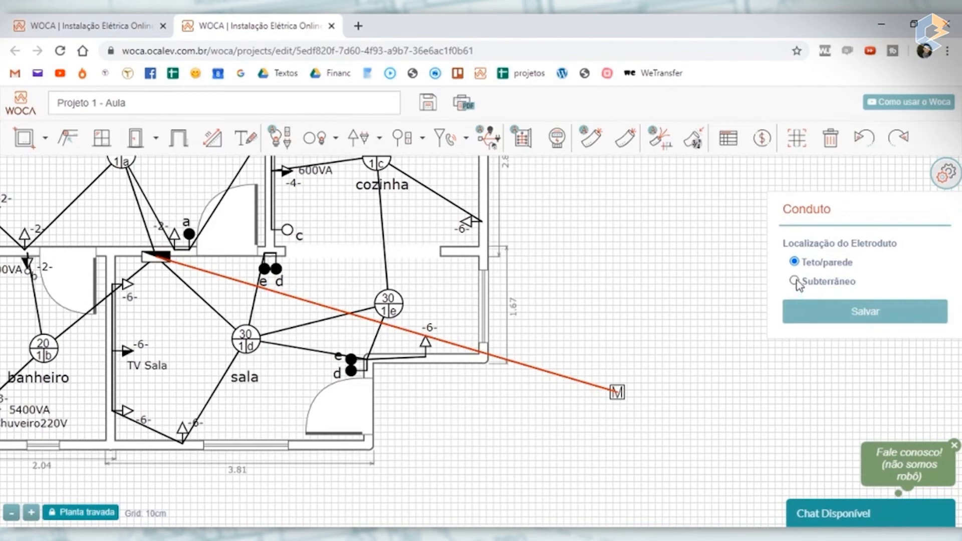
{"action": "left_click", "coordinate": [823, 319]}
{"action": "left_click", "coordinate": [654, 331]}
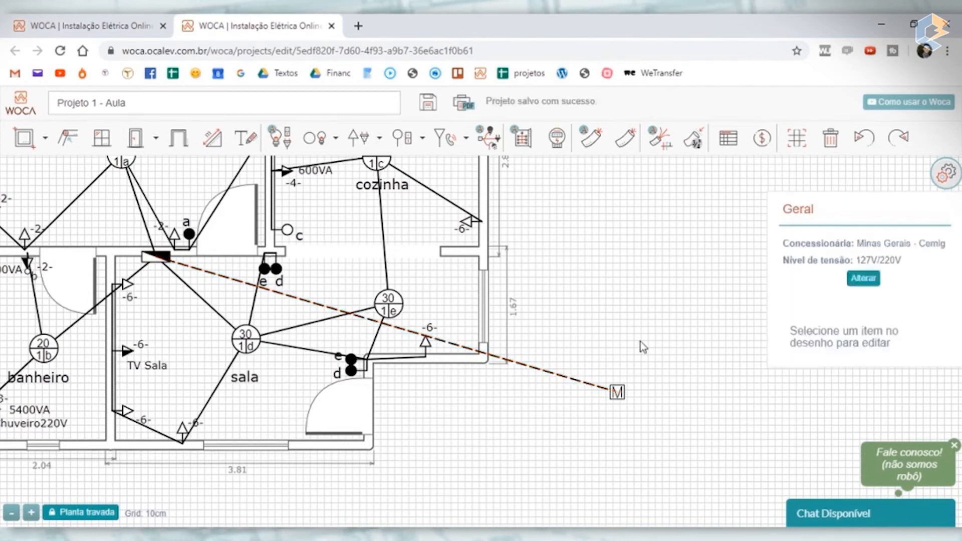
{"action": "mouse_move", "coordinate": [618, 393]}
{"action": "left_mouse_down"}
{"action": "mouse_move", "coordinate": [572, 424]}
{"action": "mouse_move", "coordinate": [467, 420]}
{"action": "mouse_move", "coordinate": [526, 446]}
{"action": "mouse_move", "coordinate": [576, 418]}
{"action": "mouse_move", "coordinate": [596, 432]}
{"action": "mouse_move", "coordinate": [655, 299]}
{"action": "mouse_move", "coordinate": [652, 258]}
{"action": "mouse_move", "coordinate": [646, 323]}
{"action": "mouse_move", "coordinate": [663, 330]}
{"action": "mouse_move", "coordinate": [655, 366]}
{"action": "mouse_move", "coordinate": [605, 393]}
{"action": "mouse_move", "coordinate": [624, 393]}
{"action": "mouse_move", "coordinate": [573, 394]}
{"action": "mouse_move", "coordinate": [591, 396]}
{"action": "left_mouse_up"}
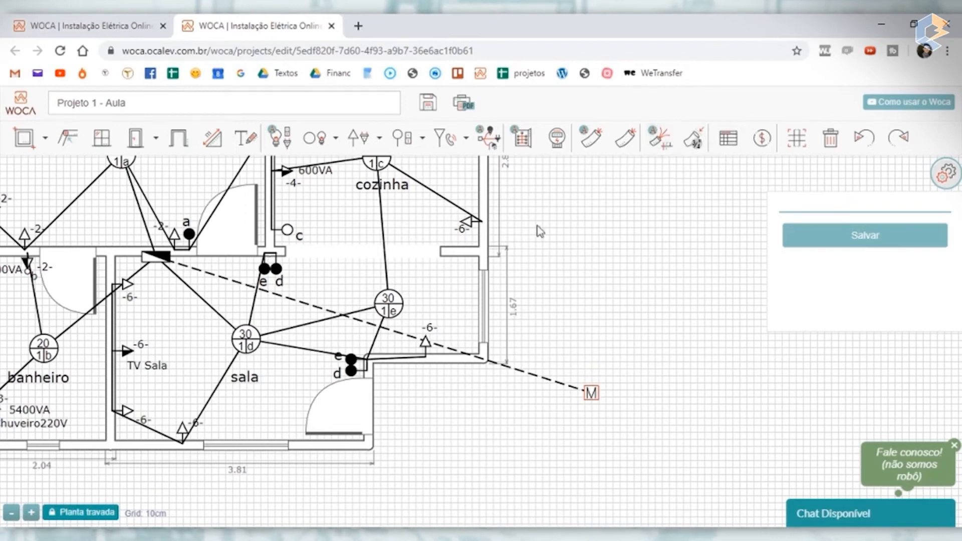
- Delete the conduit linking lamp c in the cozinha to lamp e in the sala
{"action": "left_click_drag", "start_coordinate": [649, 264], "coordinate": [708, 378]}
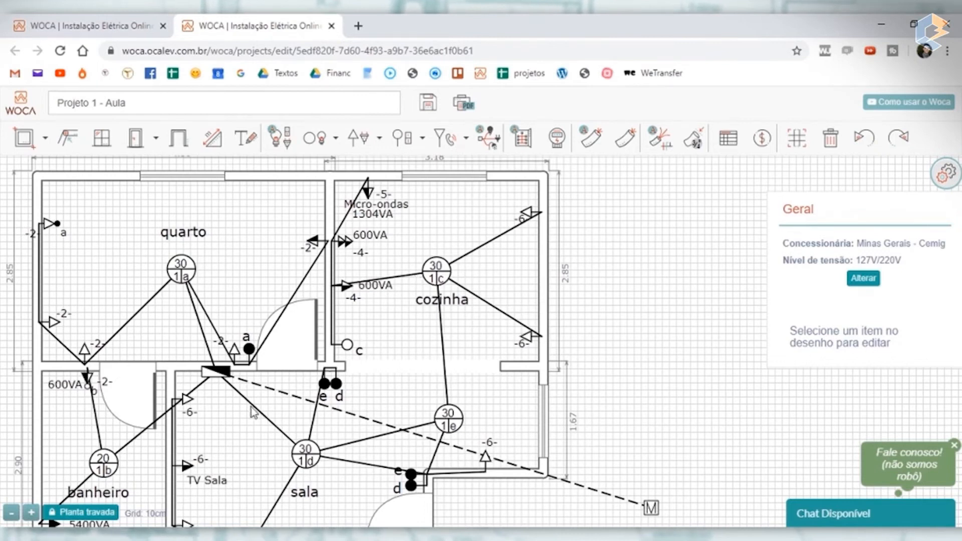
{"action": "left_click", "coordinate": [448, 382]}
{"action": "key", "text": "Delete"}
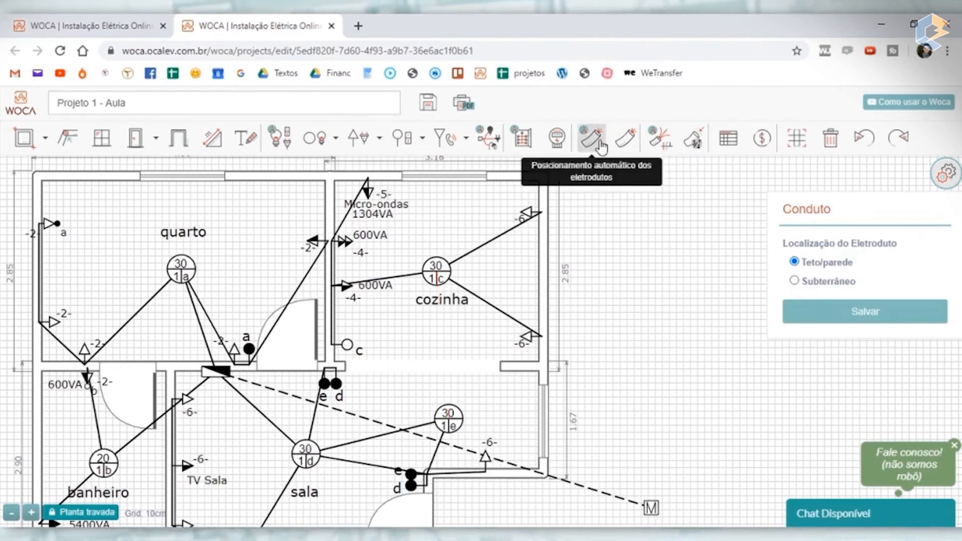
- Connect lamp c in the cozinha to the distribution board with a conduit and move the lower 600VA label up
{"action": "left_click", "coordinate": [625, 138]}
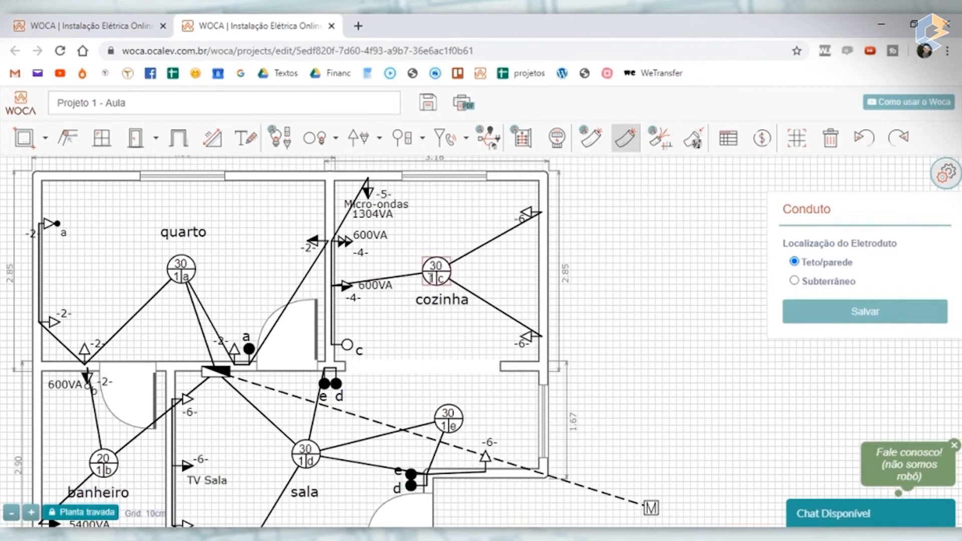
{"action": "left_click", "coordinate": [215, 373]}
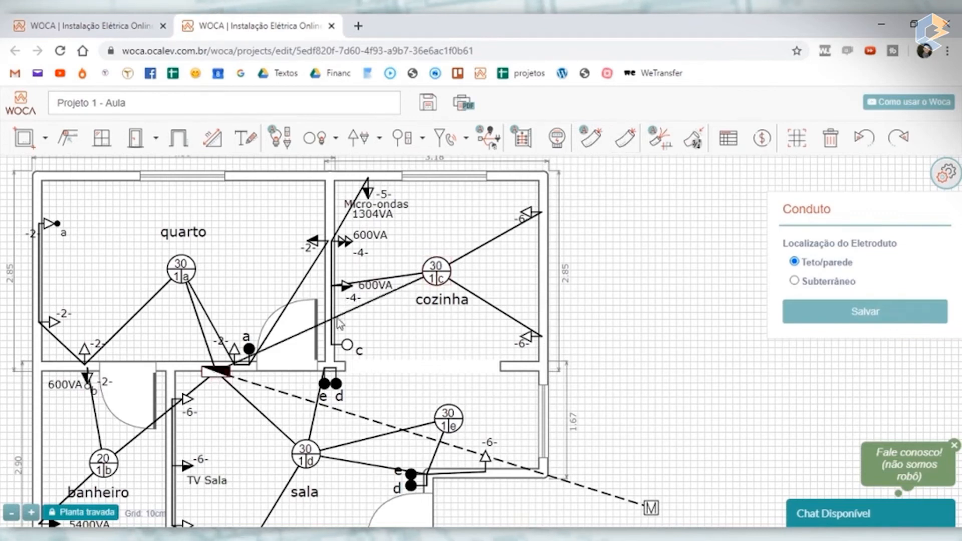
{"action": "mouse_move", "coordinate": [376, 285]}
{"action": "left_mouse_down"}
{"action": "mouse_move", "coordinate": [363, 273]}
{"action": "mouse_move", "coordinate": [373, 273]}
{"action": "left_mouse_up"}
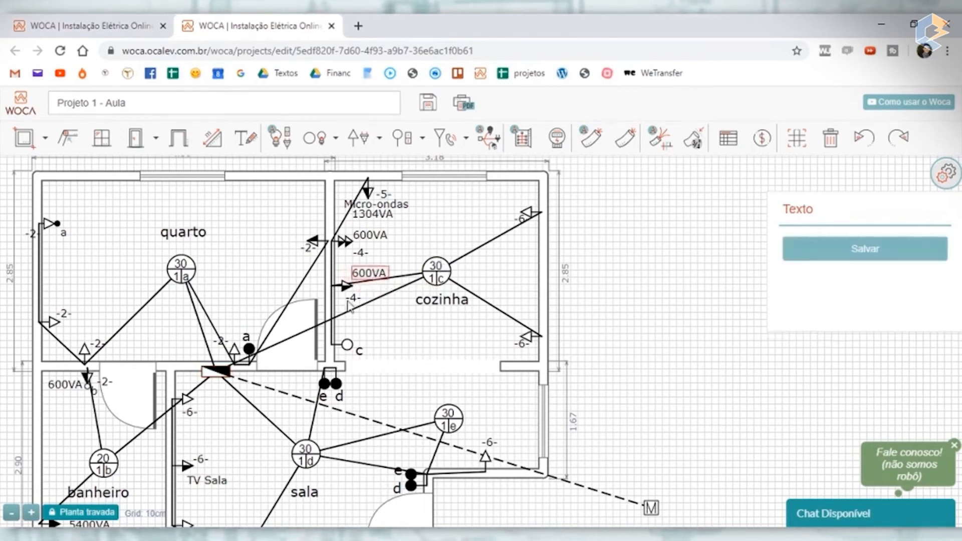
- Replace lamp c's conduit to the lower 600VA outlet with a conduit to switch c in the cozinha
{"action": "left_click", "coordinate": [404, 277]}
{"action": "left_click", "coordinate": [448, 294]}
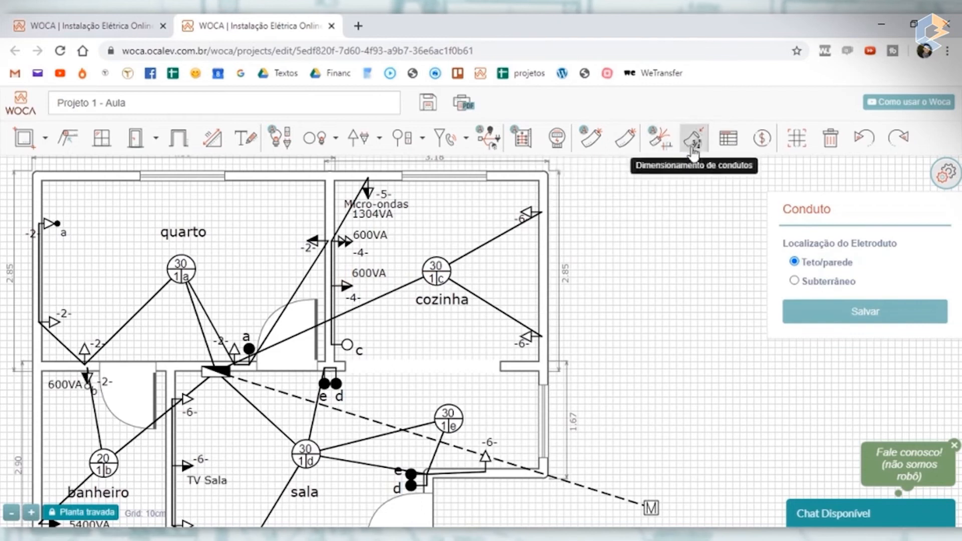
{"action": "left_click", "coordinate": [625, 138]}
{"action": "left_click", "coordinate": [435, 272]}
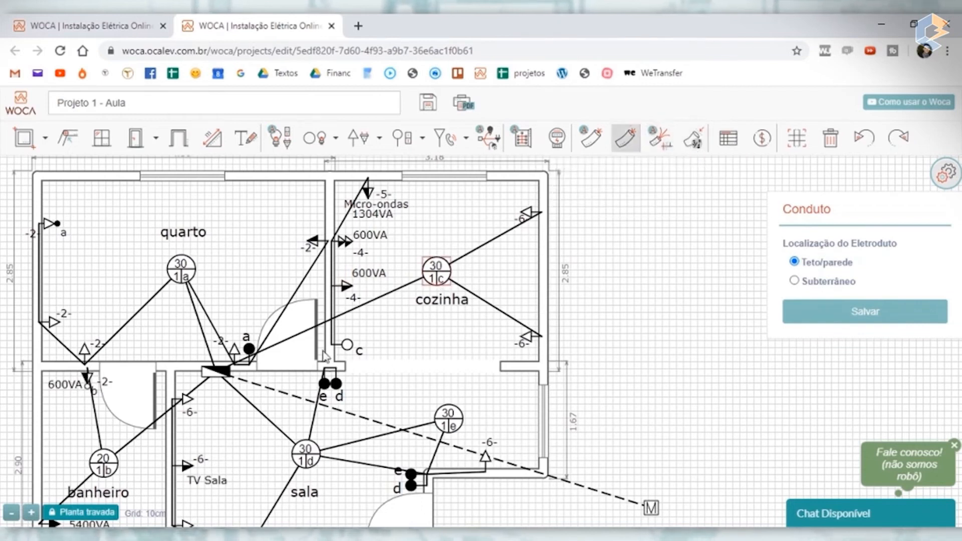
{"action": "left_click", "coordinate": [347, 345]}
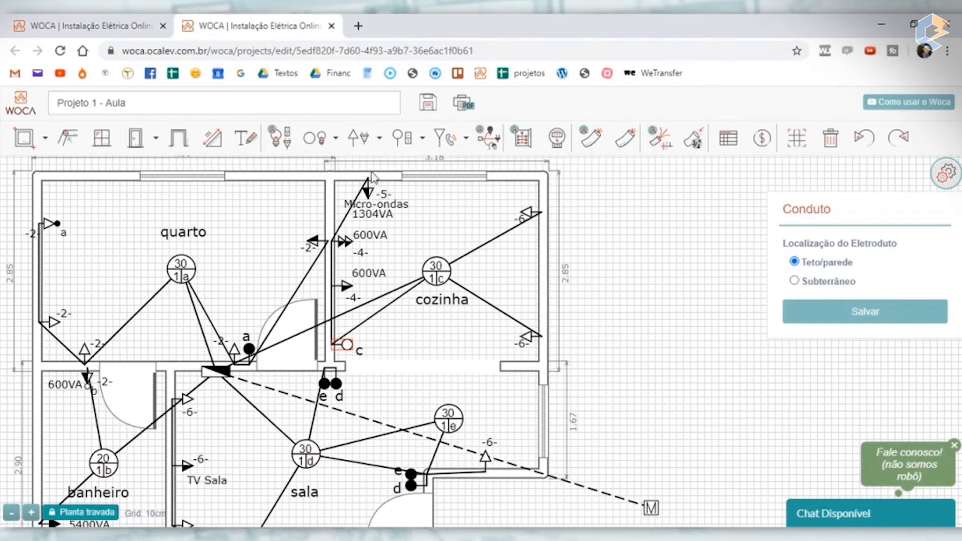
- Replace the conduit from the Micro-ondas outlet to the 600VA outlet with one from the Micro-ondas outlet to lamp c
{"action": "left_click", "coordinate": [346, 222]}
{"action": "key", "text": "Delete"}
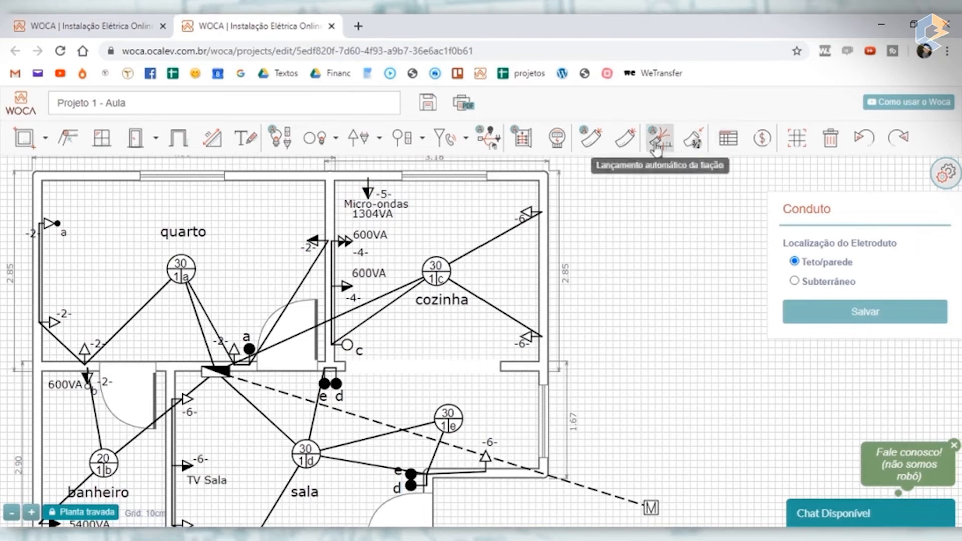
{"action": "left_click", "coordinate": [623, 146]}
{"action": "left_click", "coordinate": [368, 192]}
{"action": "left_click", "coordinate": [426, 269]}
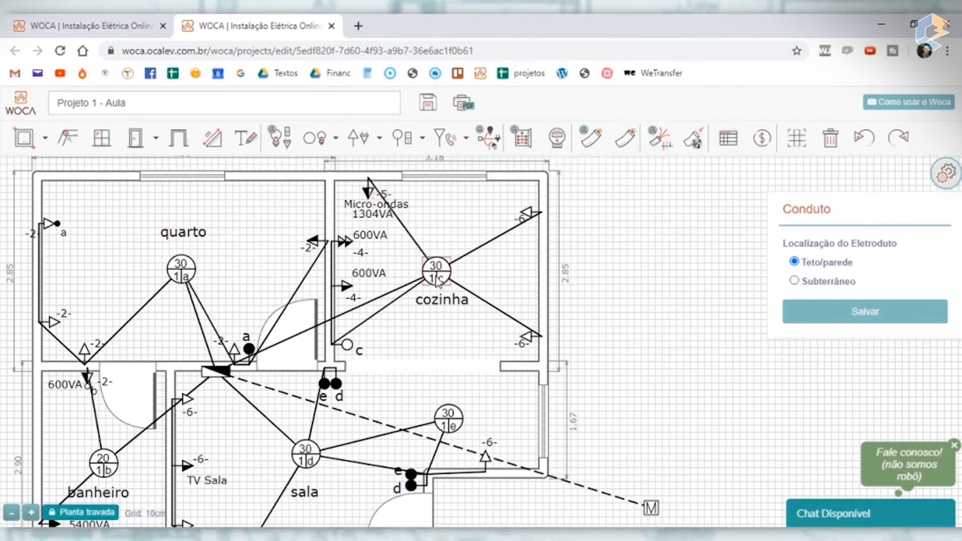
- Replace lamp c's two conduits to the circuit 6 outlets on the cozinha's right wall with one conduit between these outlets
{"action": "left_click", "coordinate": [497, 237]}
{"action": "key", "text": "Delete"}
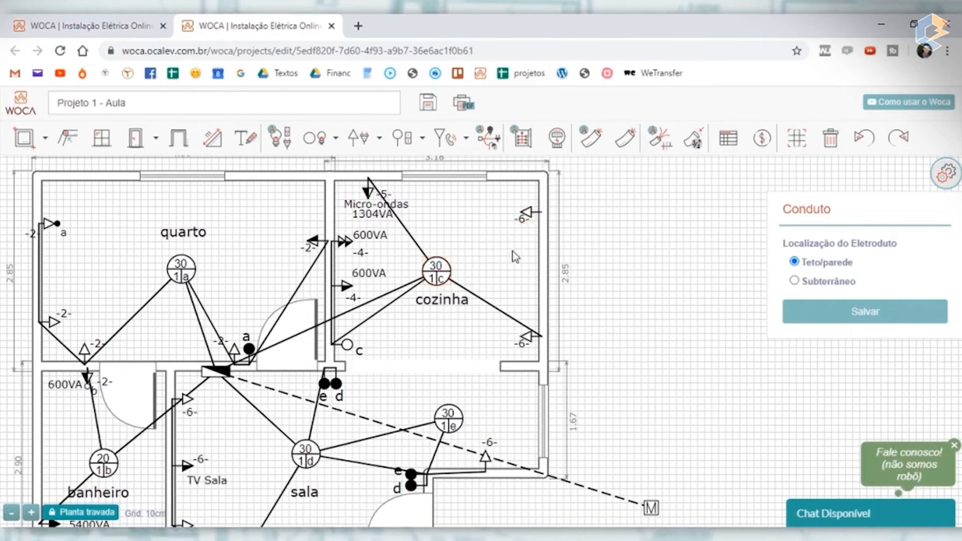
{"action": "left_click", "coordinate": [507, 318]}
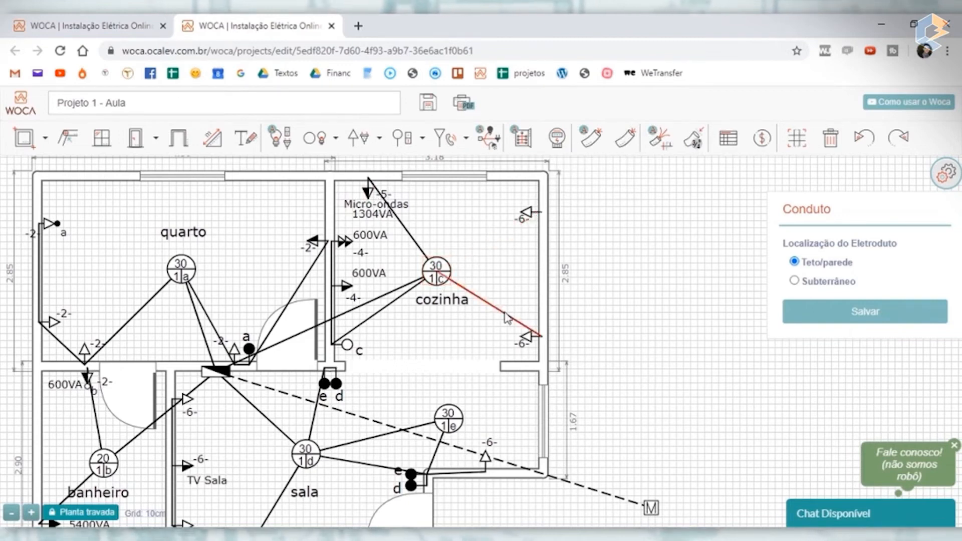
{"action": "key", "text": "Delete"}
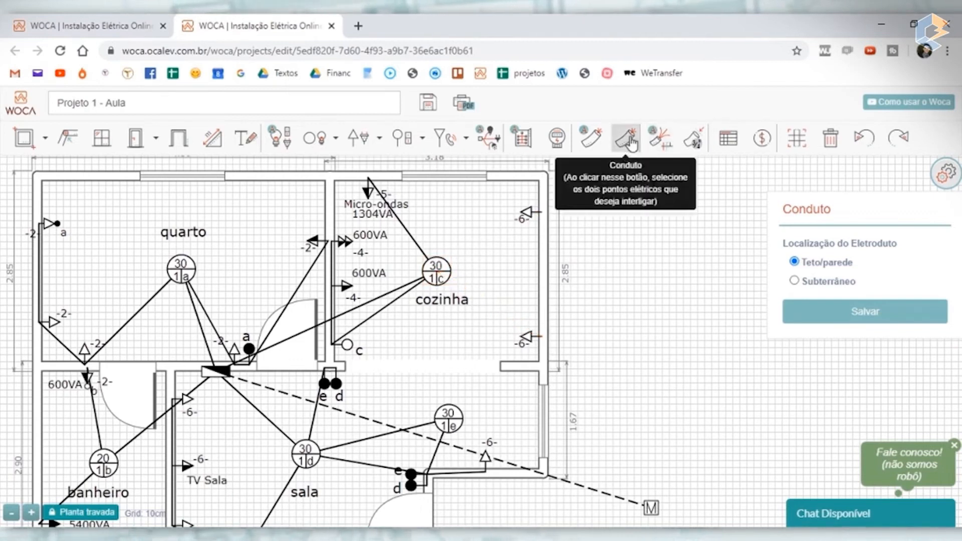
{"action": "left_click", "coordinate": [525, 216]}
{"action": "left_click", "coordinate": [530, 339]}
{"action": "left_click", "coordinate": [624, 138]}
{"action": "left_click", "coordinate": [531, 217]}
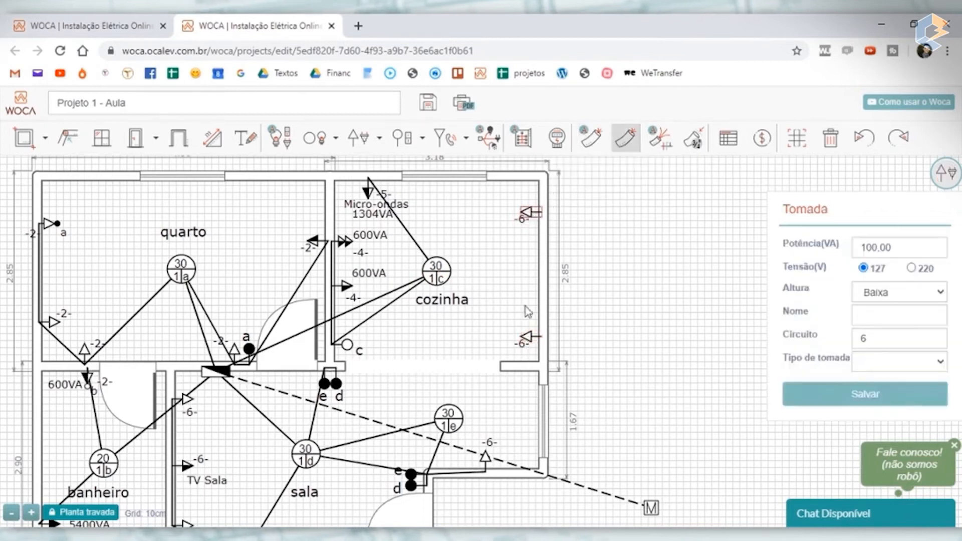
{"action": "left_click", "coordinate": [530, 341]}
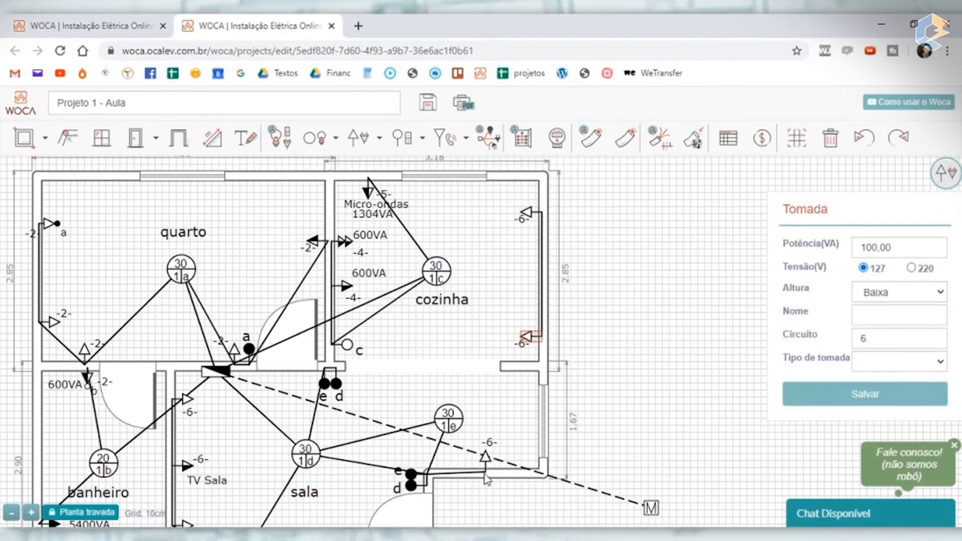
- Connect the cozinha's lower right-wall outlet to the sala's circuit 6 outlet below it, set this conduit to Subterrâneo and save it
{"action": "left_click", "coordinate": [635, 148]}
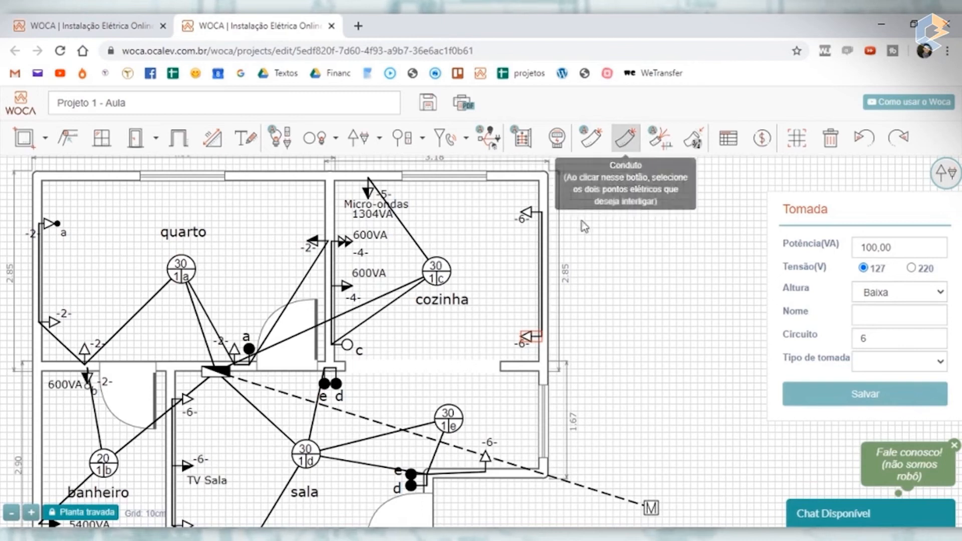
{"action": "left_click", "coordinate": [530, 344]}
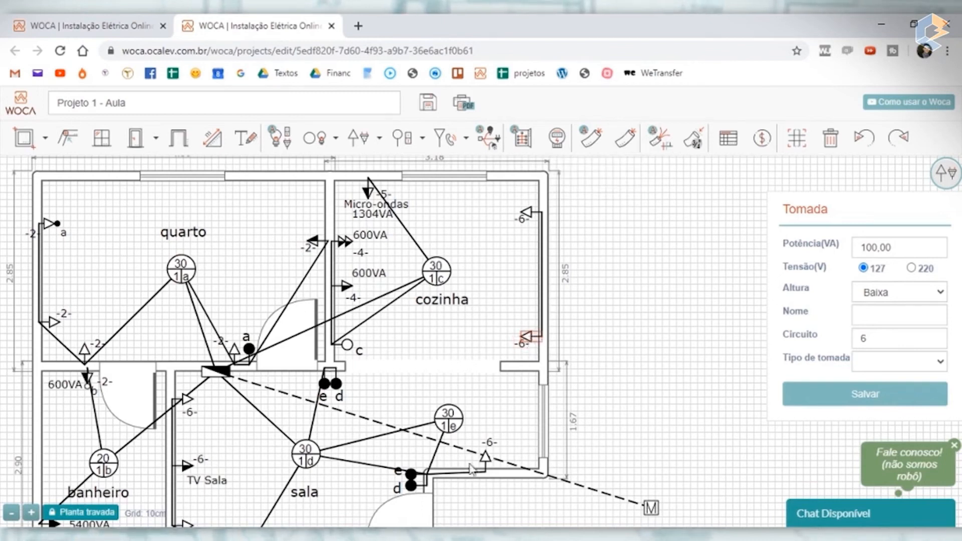
{"action": "left_click", "coordinate": [486, 460]}
{"action": "left_click", "coordinate": [626, 139]}
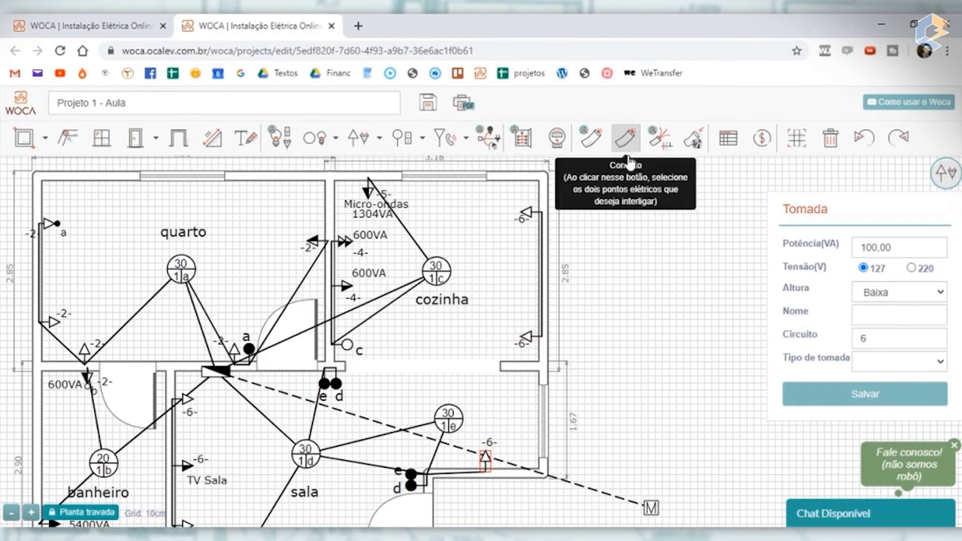
{"action": "left_click", "coordinate": [528, 335]}
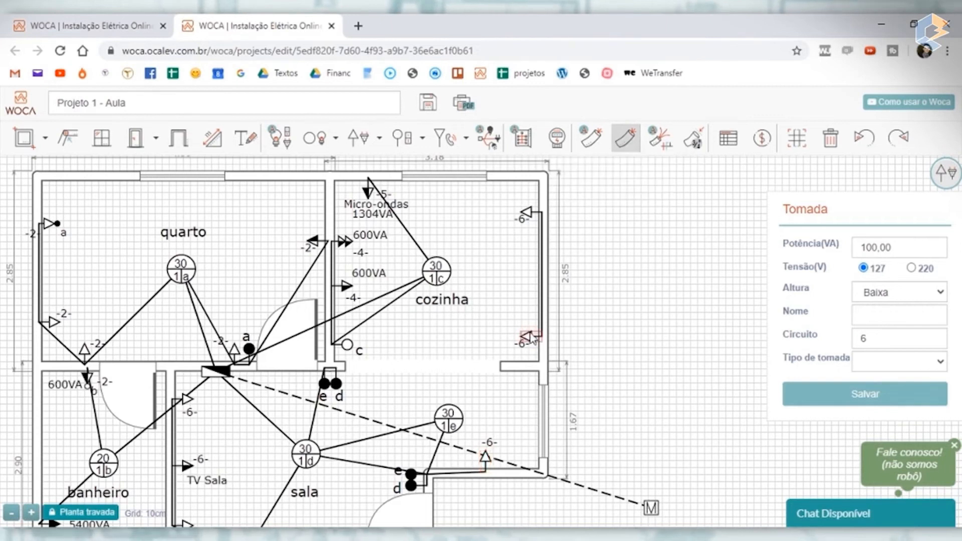
{"action": "left_click", "coordinate": [486, 460]}
{"action": "left_click", "coordinate": [502, 434]}
{"action": "left_click", "coordinate": [794, 280]}
{"action": "left_click", "coordinate": [855, 316]}
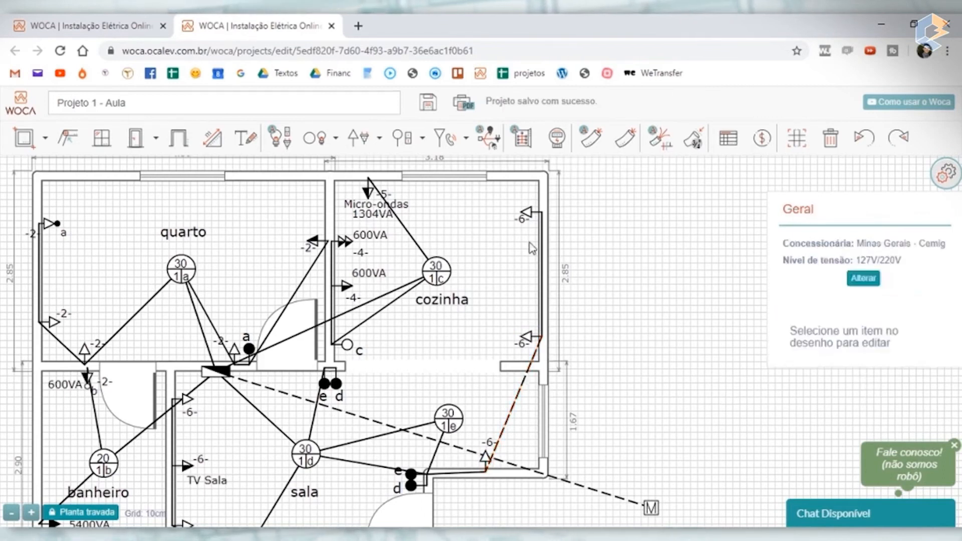
- Delete the conduit linking lamp e to switches e and d beside the sala's entrance door
{"action": "left_click_drag", "start_coordinate": [672, 398], "coordinate": [682, 290]}
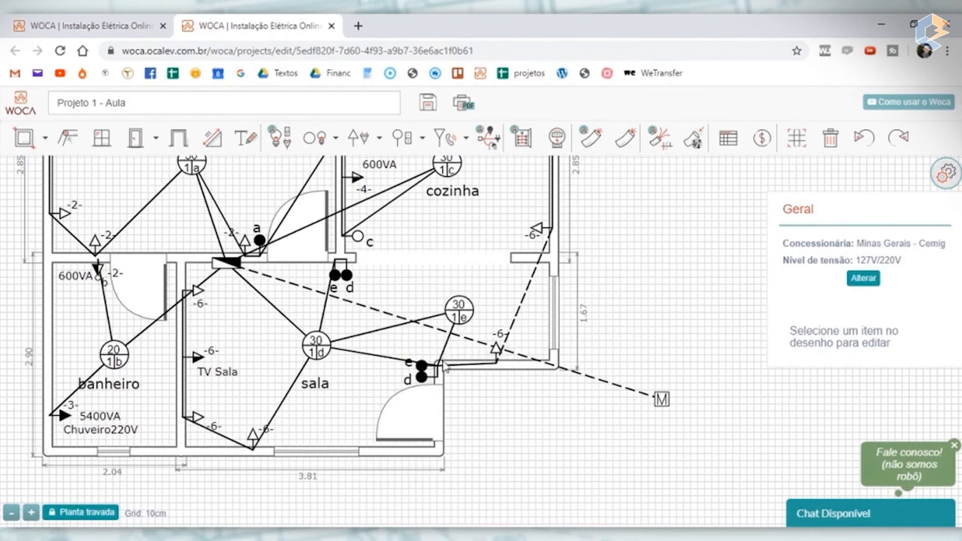
{"action": "left_click", "coordinate": [442, 352]}
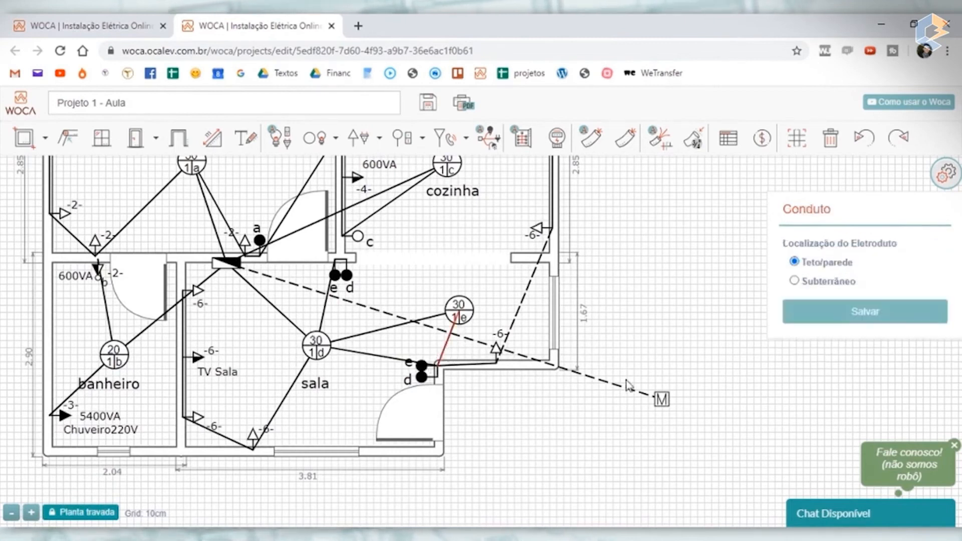
{"action": "key", "text": "Delete"}
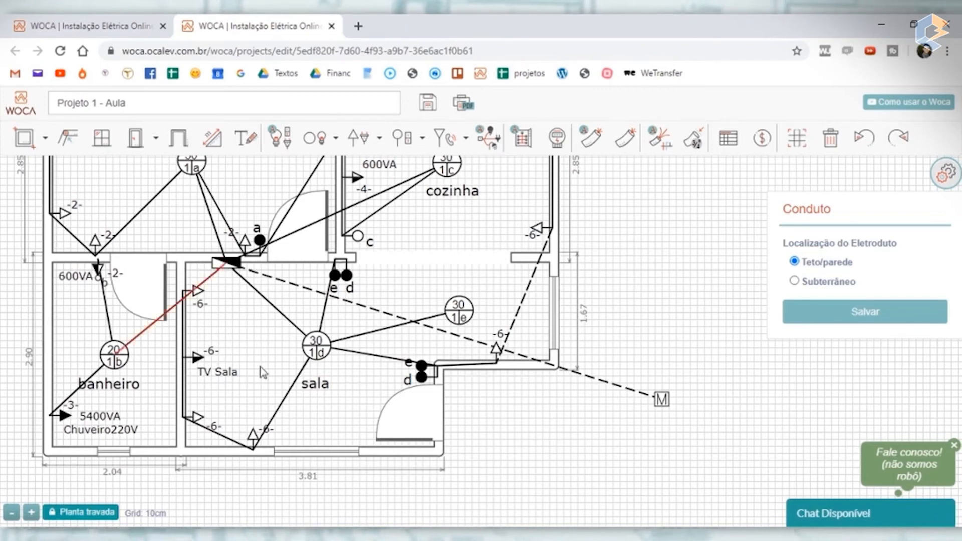
- Delete lamp b's conduits to the distribution board and to the 5400VA Chuveiro outlet in the banheiro
{"action": "key", "text": "Delete"}
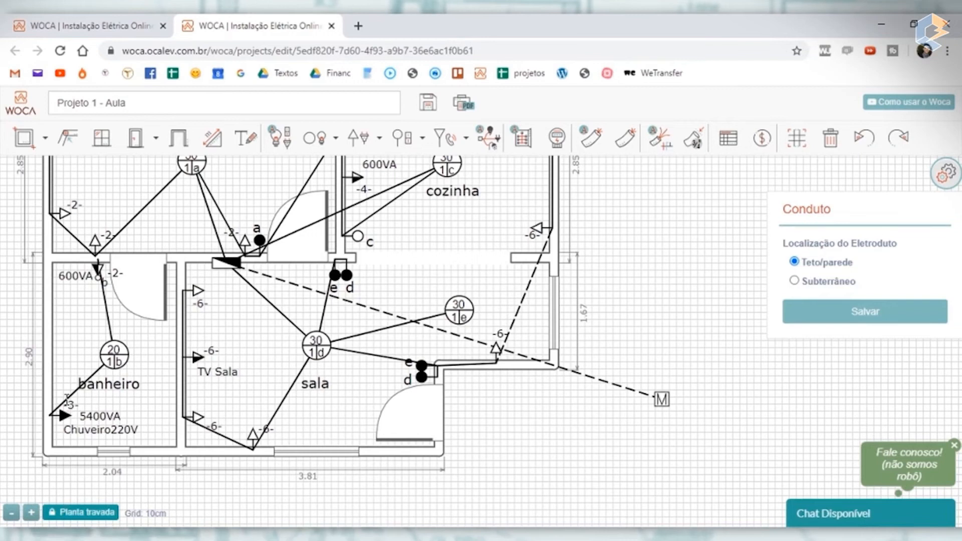
{"action": "key", "text": "Delete"}
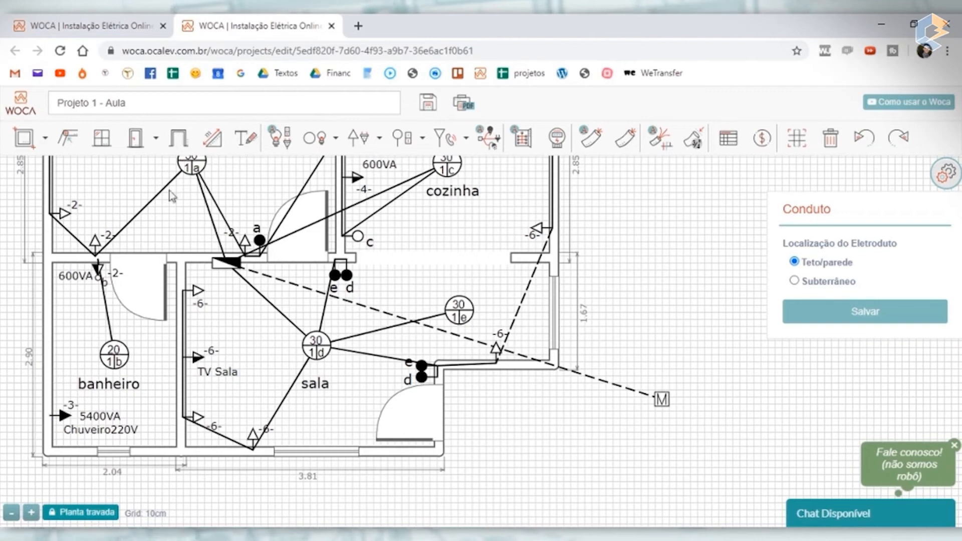
{"action": "scroll", "coordinate": [100, 256], "scroll_direction": "up", "scroll_amount": 2}
{"action": "scroll", "coordinate": [101, 256], "scroll_direction": "down", "scroll_amount": 2}
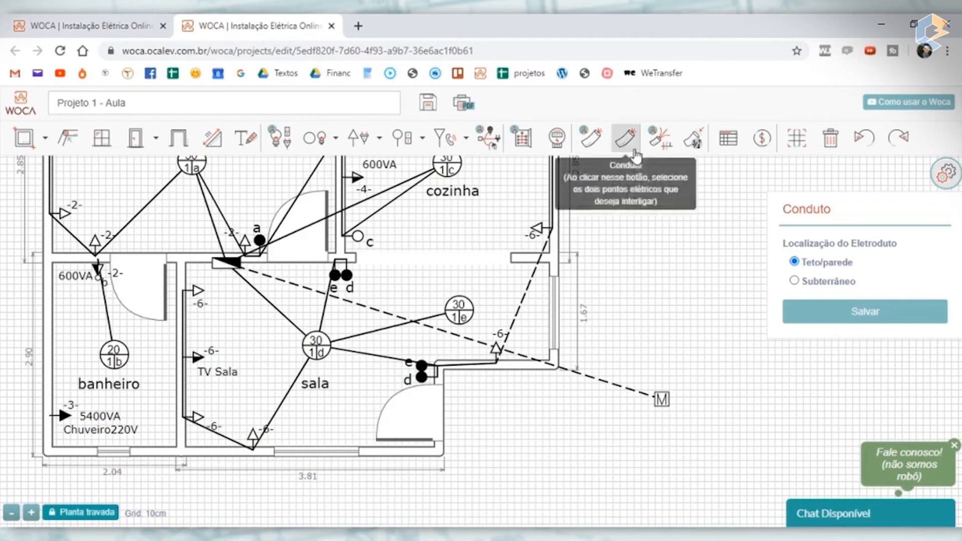
- Connect the distribution board directly to the Chuveiro outlet with a conduit and shift the banheiro label to the right
{"action": "left_click", "coordinate": [625, 138]}
{"action": "left_click", "coordinate": [226, 263]}
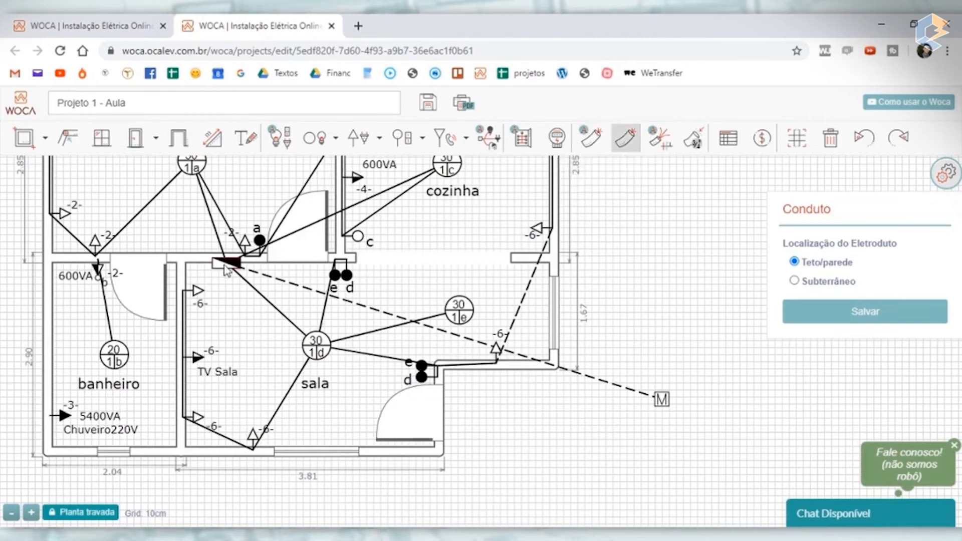
{"action": "left_click", "coordinate": [64, 416]}
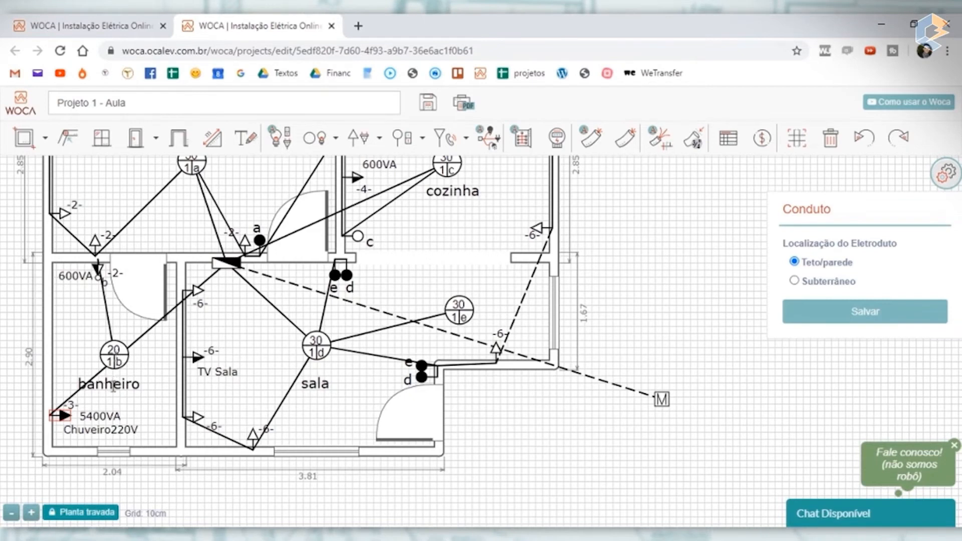
{"action": "left_click_drag", "start_coordinate": [113, 382], "coordinate": [136, 383]}
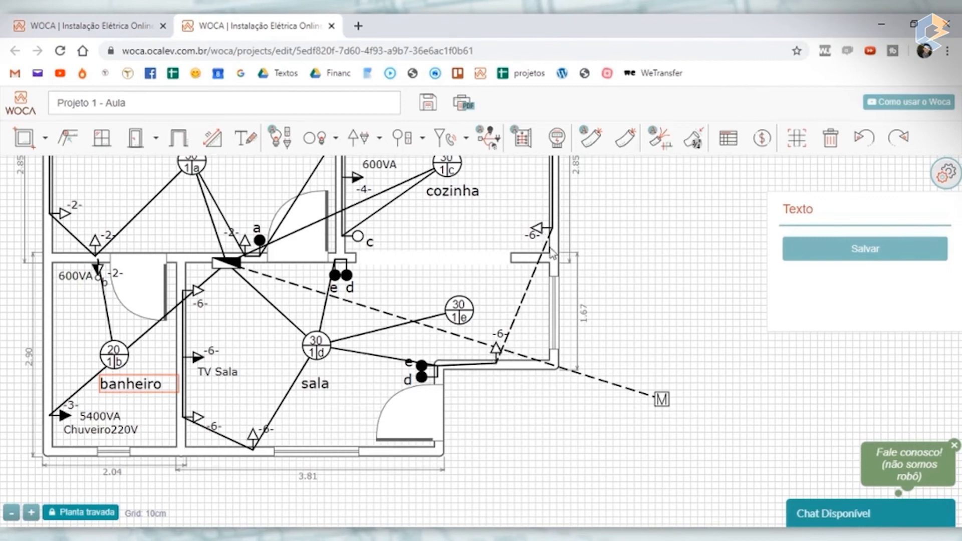
- Try setting the diagonal conduit between the two circuit 6 outlets in the sala's lower-left corner to Subterrâneo and save it
{"action": "left_click", "coordinate": [224, 442]}
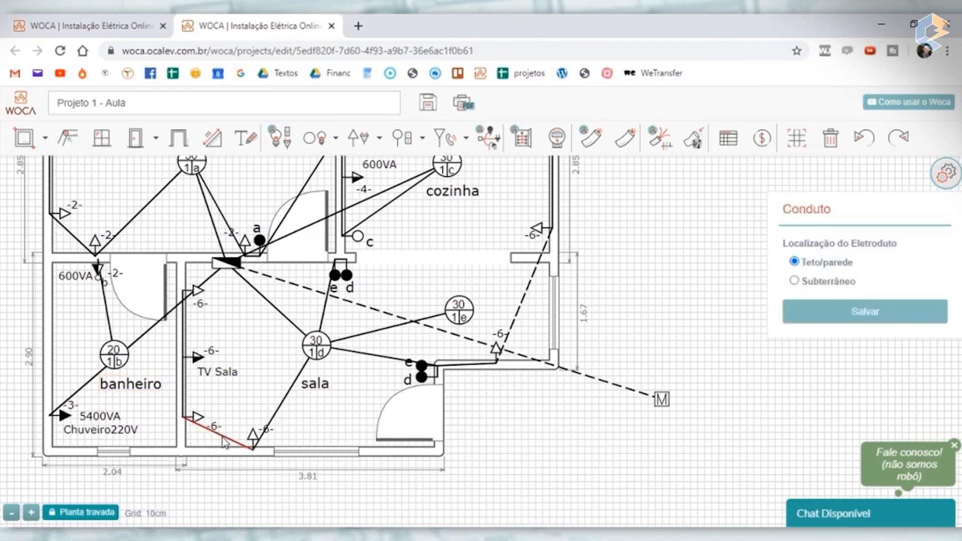
{"action": "left_click", "coordinate": [795, 280]}
{"action": "left_click", "coordinate": [839, 319]}
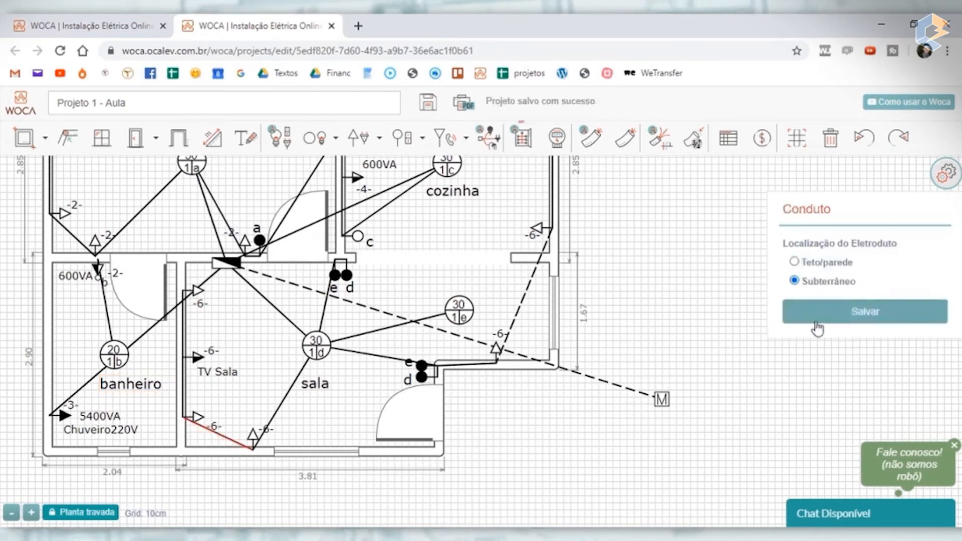
{"action": "scroll", "coordinate": [254, 433], "scroll_direction": "up", "scroll_amount": 5}
{"action": "scroll", "coordinate": [254, 433], "scroll_direction": "down", "scroll_amount": 5}
{"action": "left_click", "coordinate": [219, 442]}
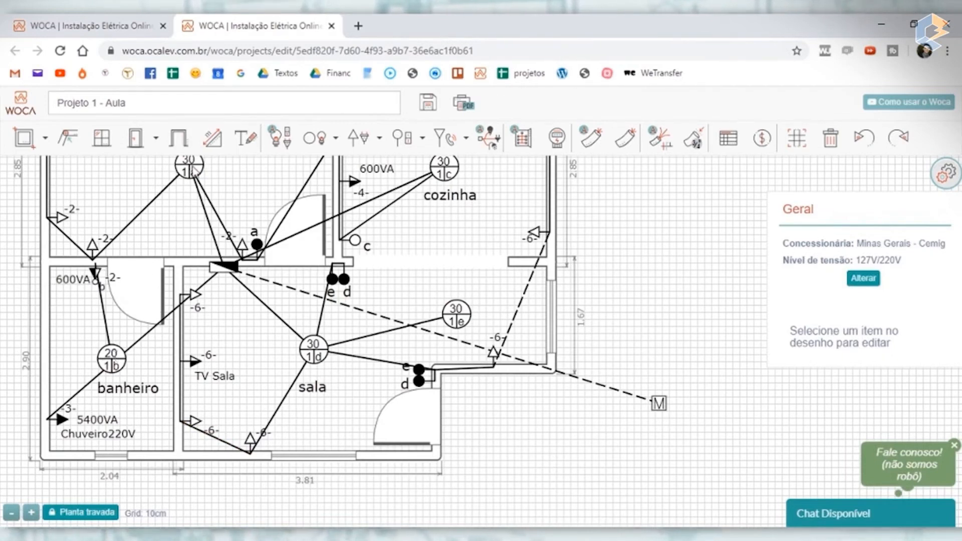
- Connect lamp a in the quarto to lamp b in the banheiro with a conduit
{"action": "left_click", "coordinate": [626, 138]}
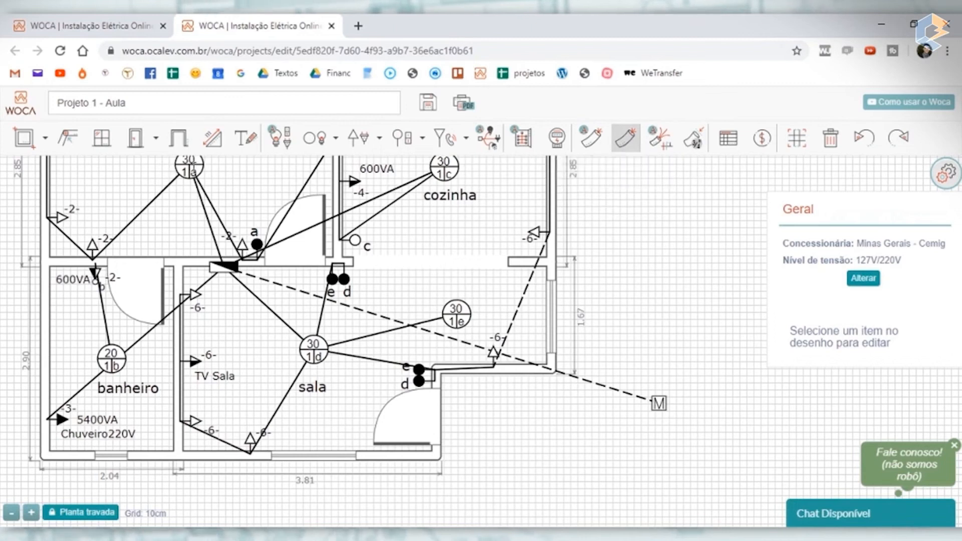
{"action": "left_click", "coordinate": [113, 349]}
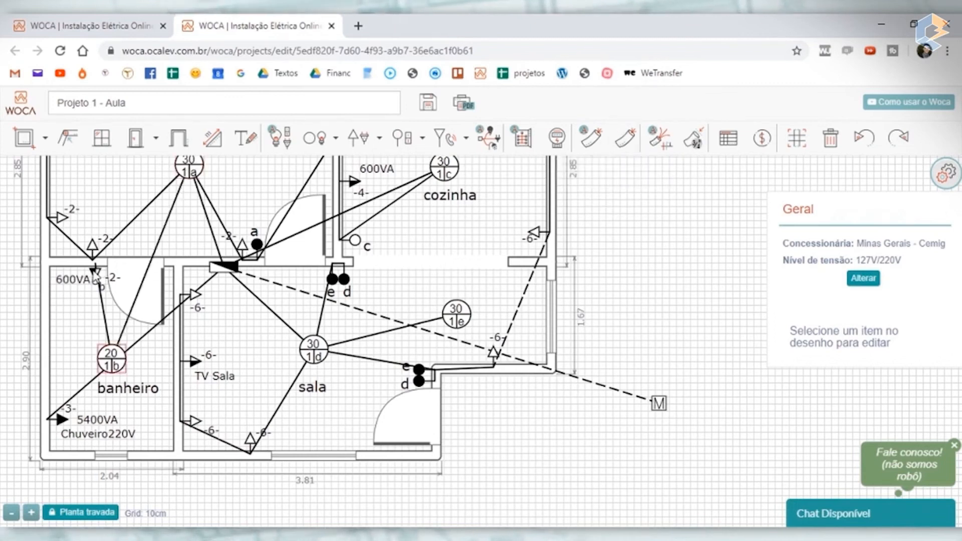
{"action": "scroll", "coordinate": [94, 269], "scroll_direction": "up", "scroll_amount": 2}
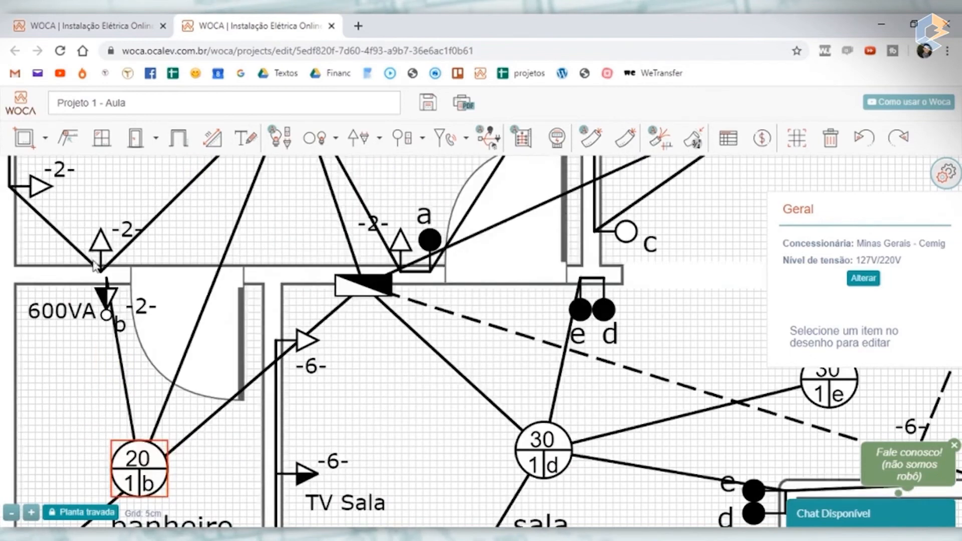
{"action": "scroll", "coordinate": [95, 266], "scroll_direction": "down", "scroll_amount": 2}
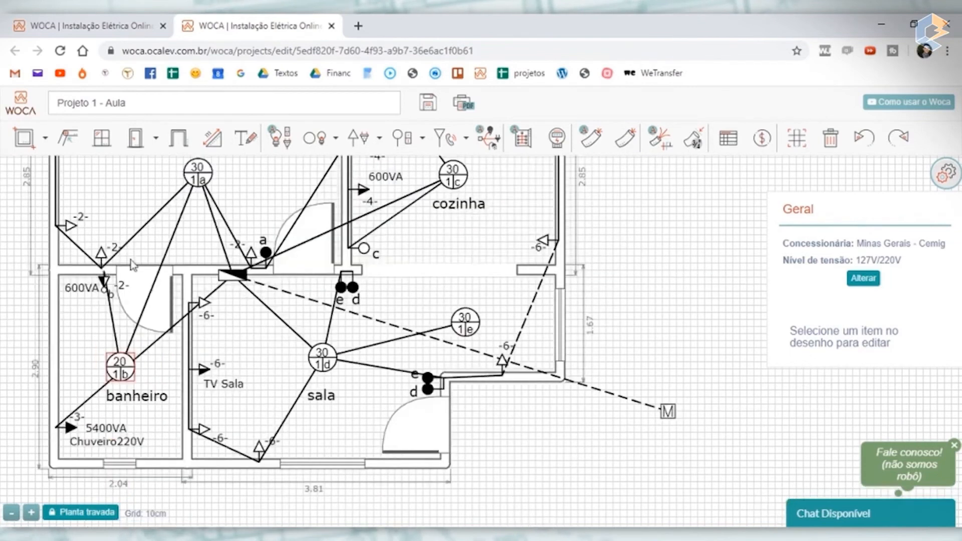
- Delete lamp a's conduits to the two circuit 2 outlets on the quarto's lower wall
{"action": "left_click", "coordinate": [159, 217]}
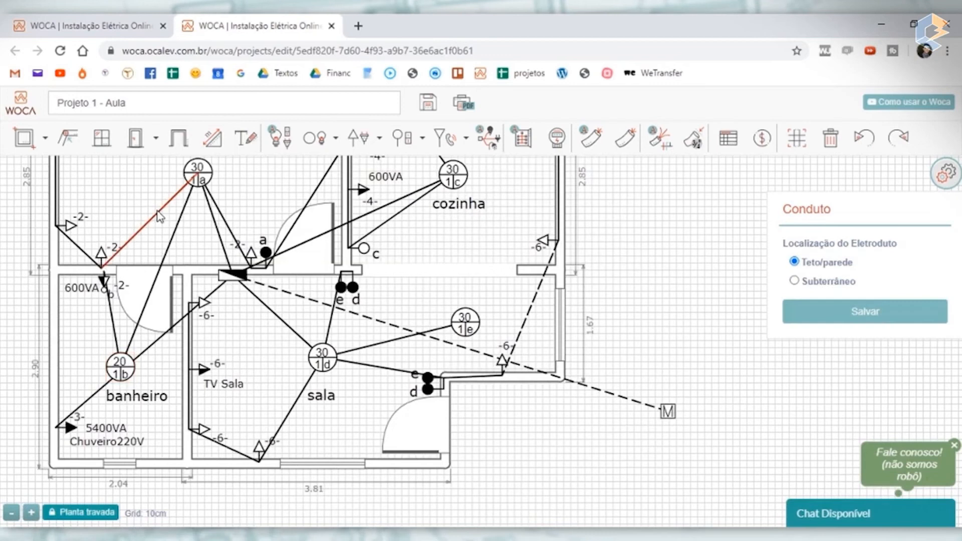
{"action": "key", "text": "Delete"}
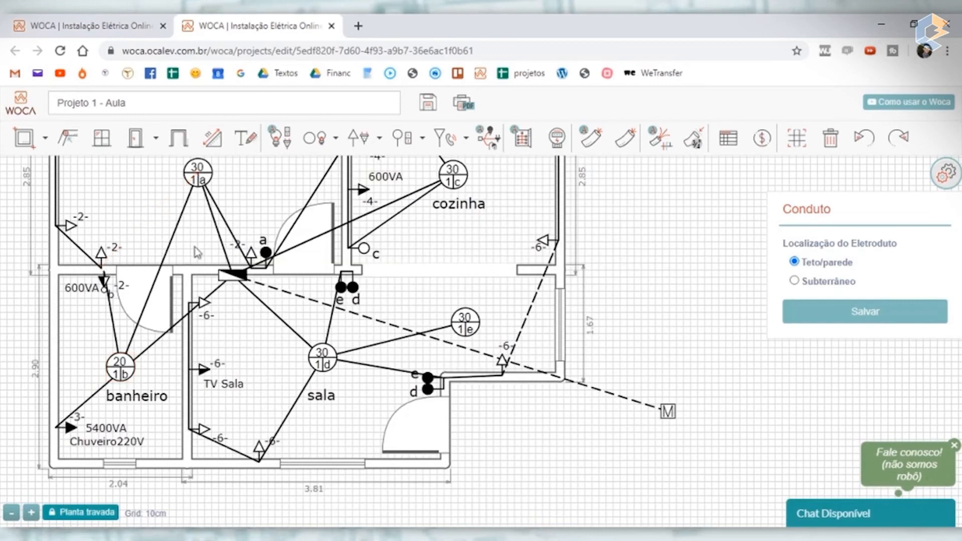
{"action": "scroll", "coordinate": [252, 263], "scroll_direction": "up", "scroll_amount": 2}
{"action": "left_click", "coordinate": [239, 261]}
{"action": "key", "text": "Delete"}
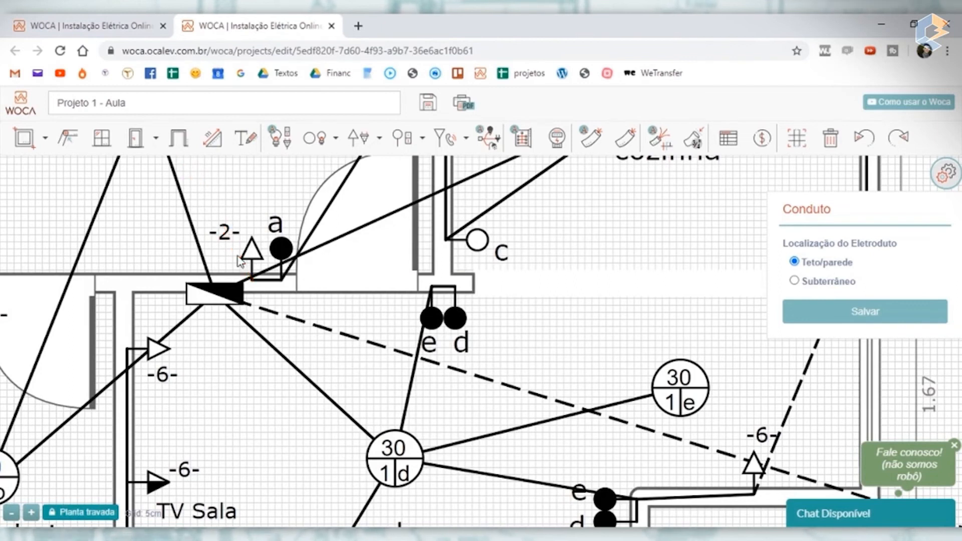
- Connect lamp a directly to switch a beside the quarto door with a conduit
{"action": "scroll", "coordinate": [239, 261], "scroll_direction": "down", "scroll_amount": 2}
{"action": "left_click", "coordinate": [627, 137]}
{"action": "left_click", "coordinate": [196, 175]}
{"action": "left_click", "coordinate": [260, 256]}
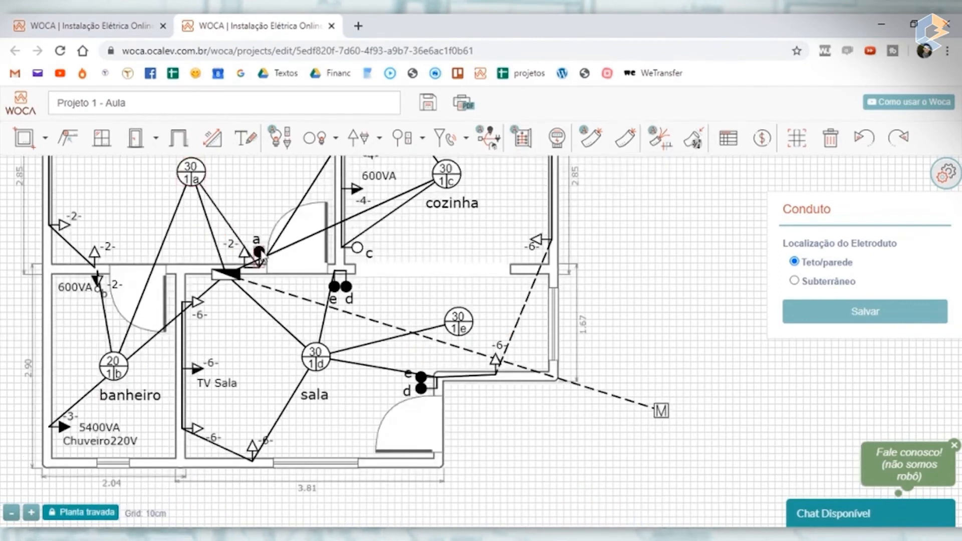
- Run a conduit along the quarto's lower wall between the circuit 2 outlet beside switch a and the one above the banheiro
{"action": "left_click", "coordinate": [627, 138]}
{"action": "left_click", "coordinate": [256, 261]}
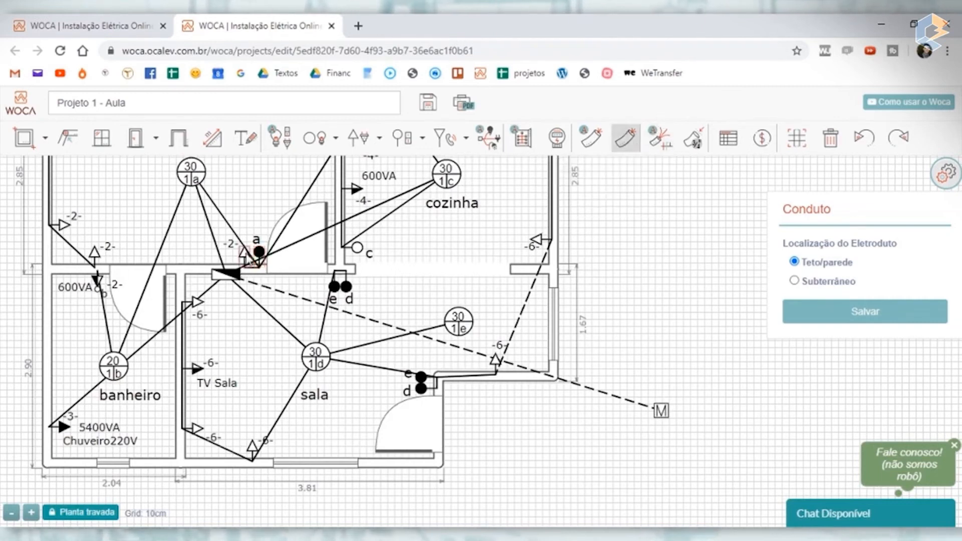
{"action": "left_click", "coordinate": [94, 254]}
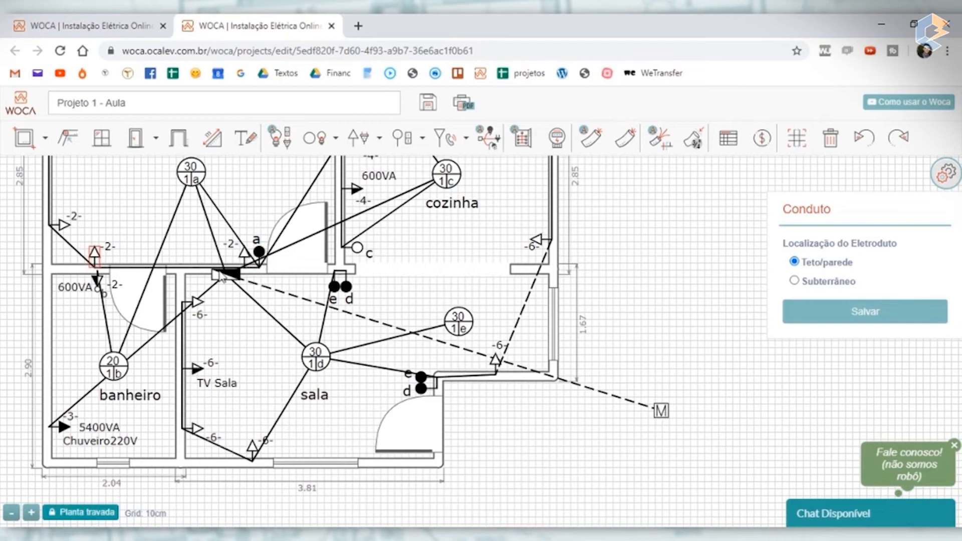
{"action": "scroll", "coordinate": [67, 269], "scroll_direction": "up", "scroll_amount": 3}
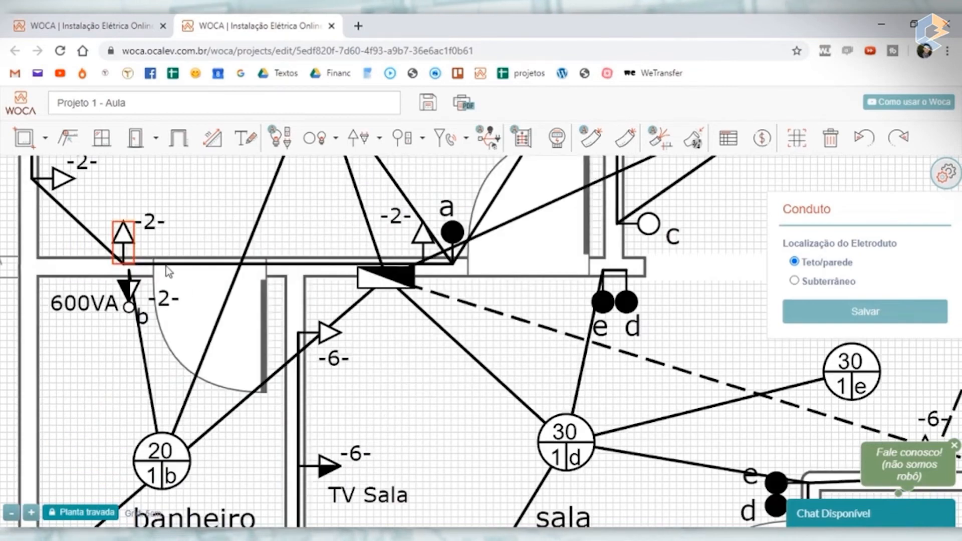
{"action": "scroll", "coordinate": [167, 267], "scroll_direction": "down", "scroll_amount": 3}
{"action": "scroll", "coordinate": [230, 275], "scroll_direction": "down", "scroll_amount": 3}
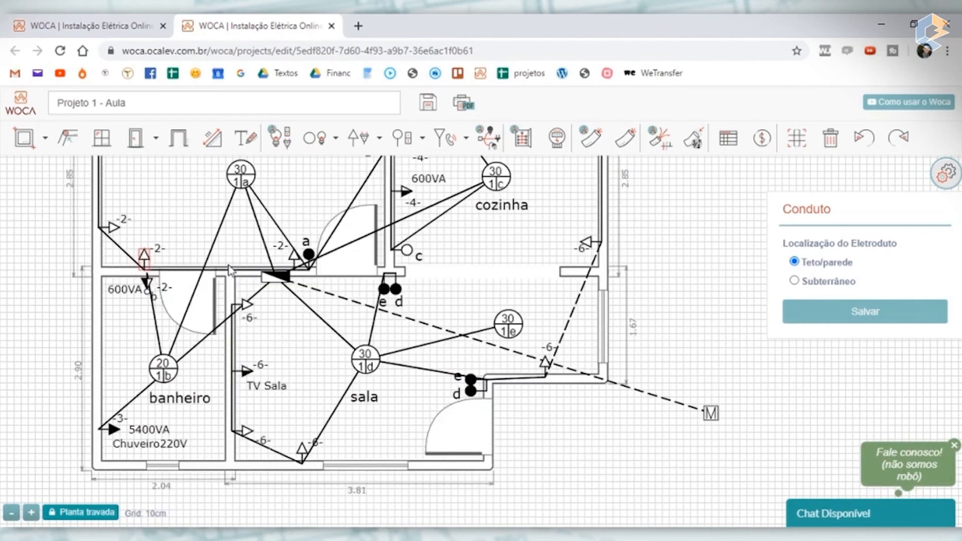
- Set the conduit along the quarto's lower wall to Subterrâneo and save it
{"action": "left_click", "coordinate": [225, 271]}
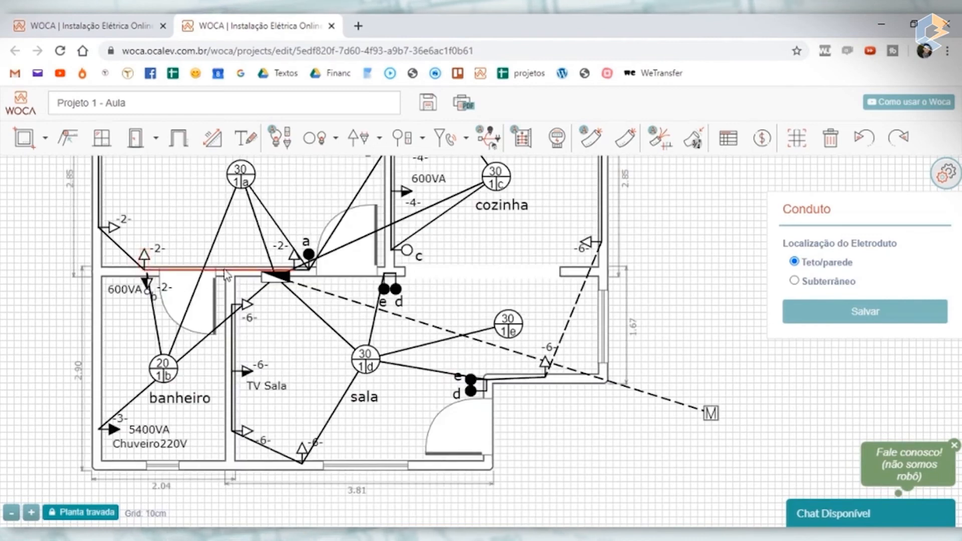
{"action": "left_click", "coordinate": [794, 281]}
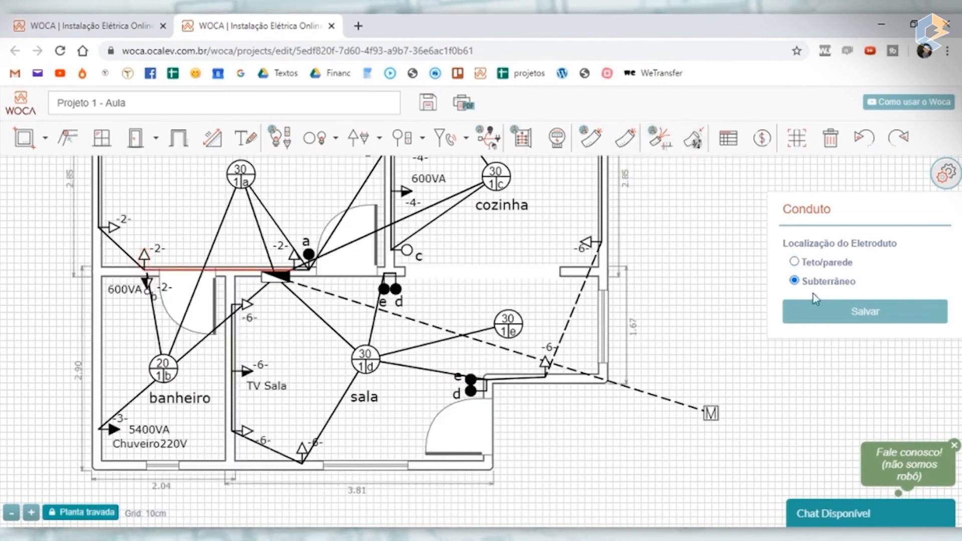
{"action": "left_click", "coordinate": [852, 311]}
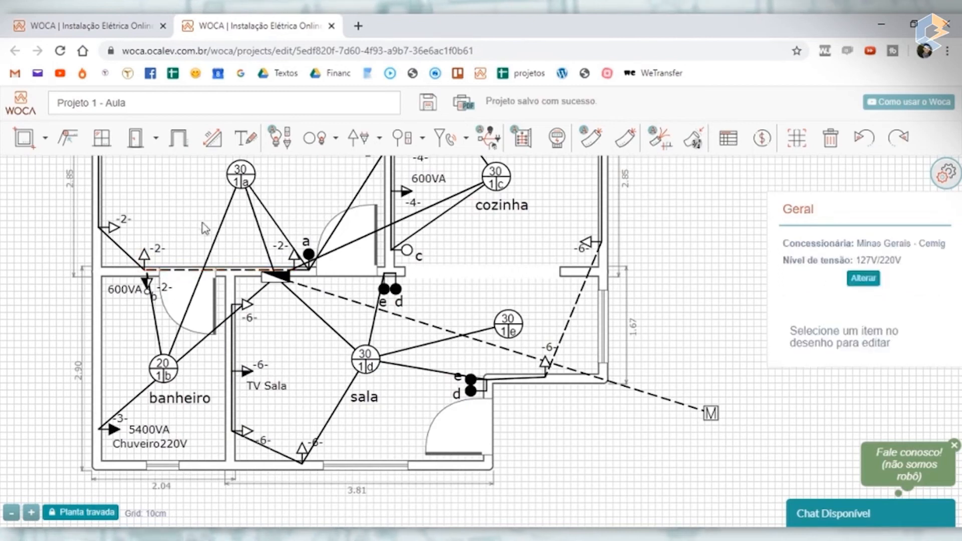
{"action": "scroll", "coordinate": [225, 264], "scroll_direction": "up", "scroll_amount": 3}
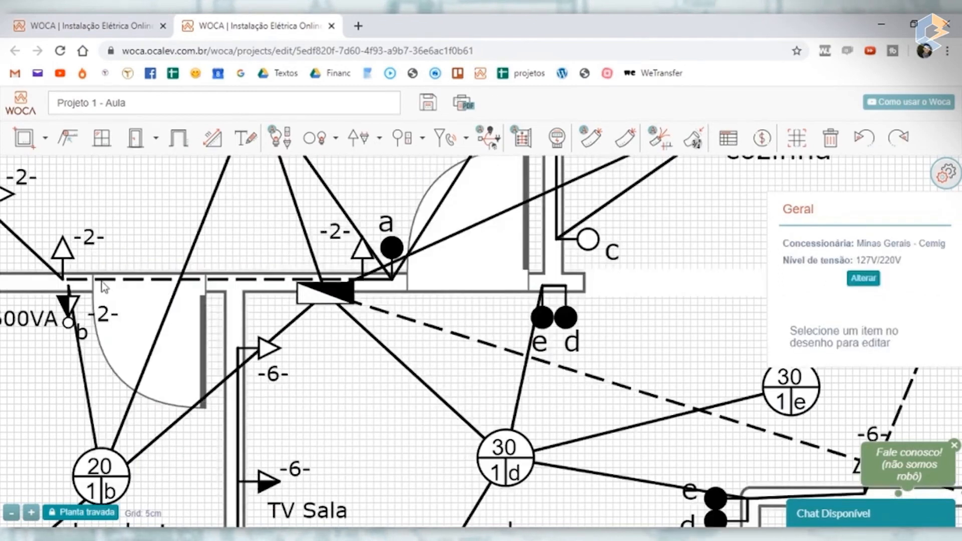
{"action": "scroll", "coordinate": [90, 288], "scroll_direction": "down", "scroll_amount": 5}
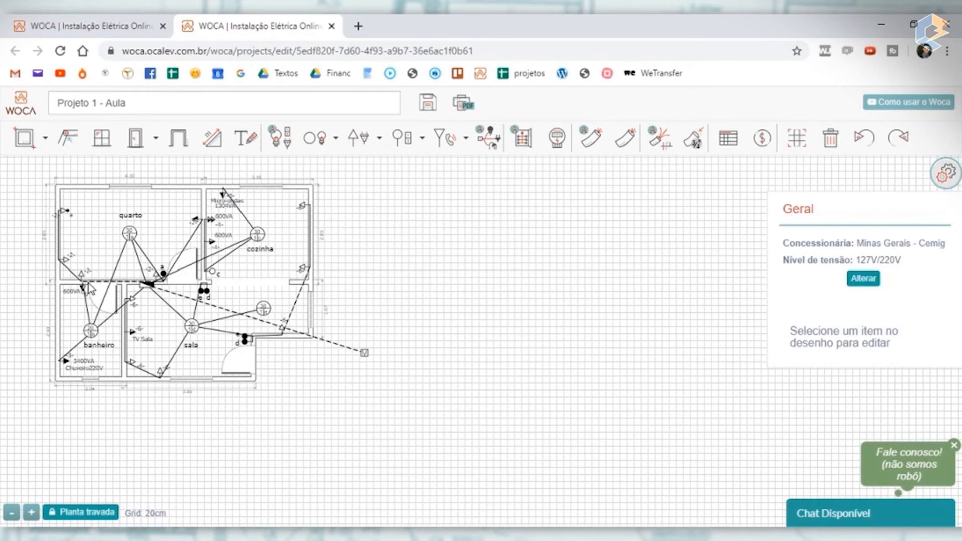
{"action": "scroll", "coordinate": [81, 275], "scroll_direction": "up", "scroll_amount": 5}
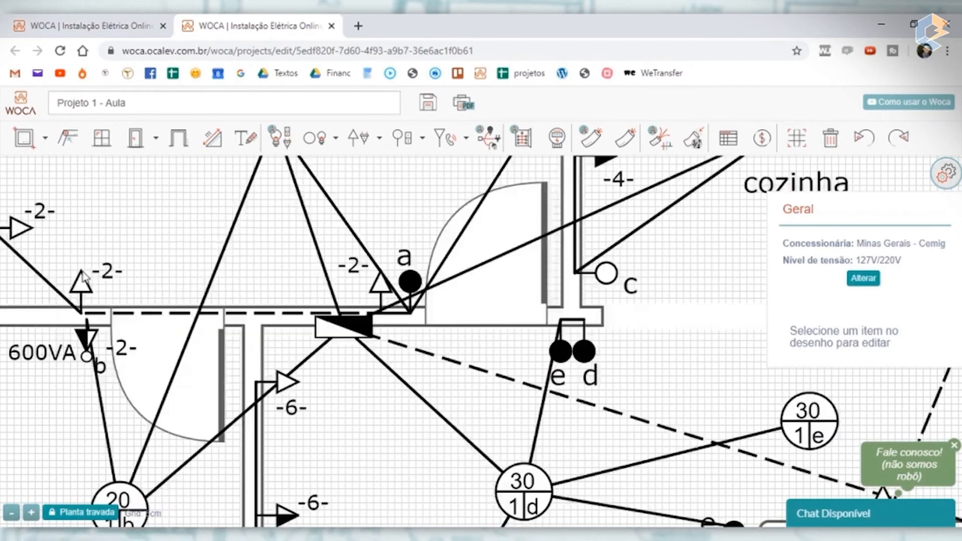
{"action": "scroll", "coordinate": [85, 278], "scroll_direction": "down", "scroll_amount": 3}
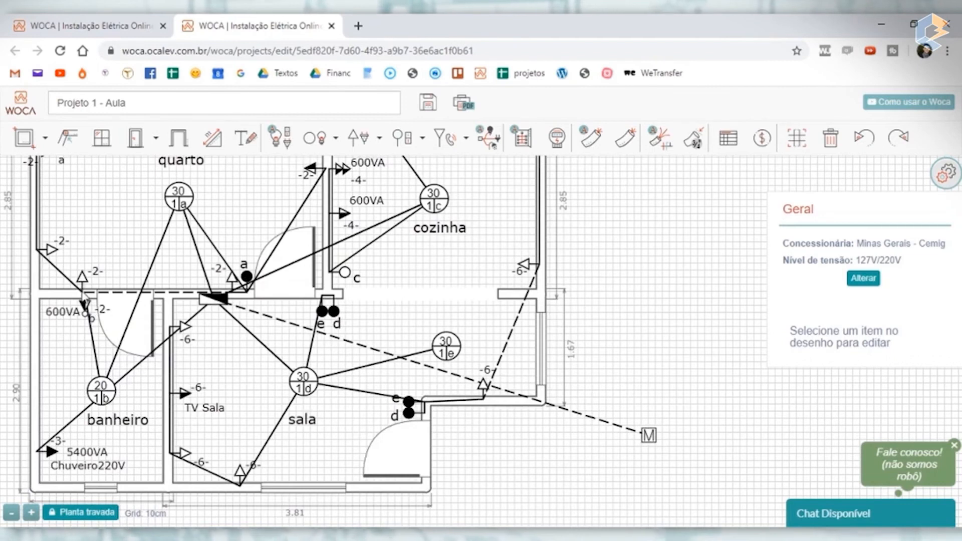
{"action": "scroll", "coordinate": [85, 308], "scroll_direction": "up", "scroll_amount": 3}
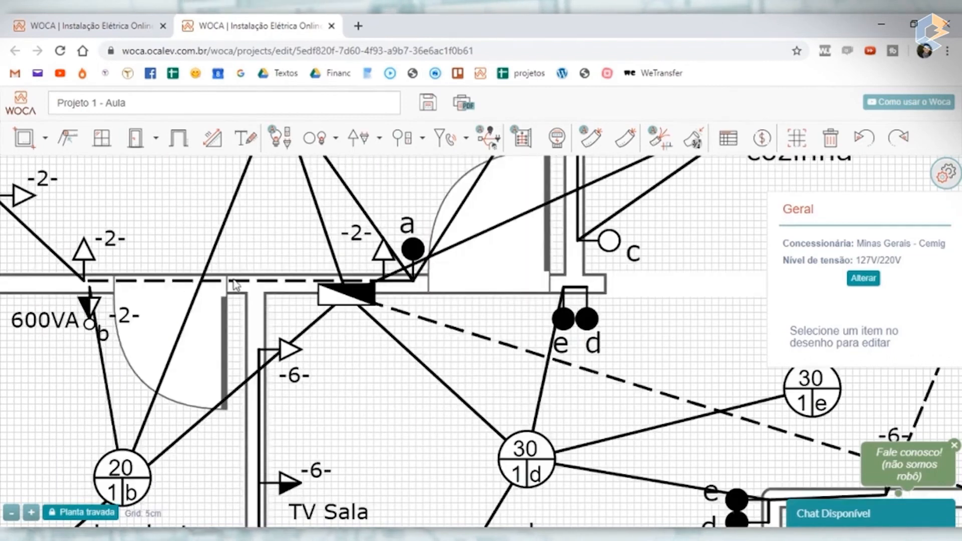
- Delete the underground conduit between the two circuit 2 outlets on the quarto's lower wall
{"action": "left_click", "coordinate": [256, 281]}
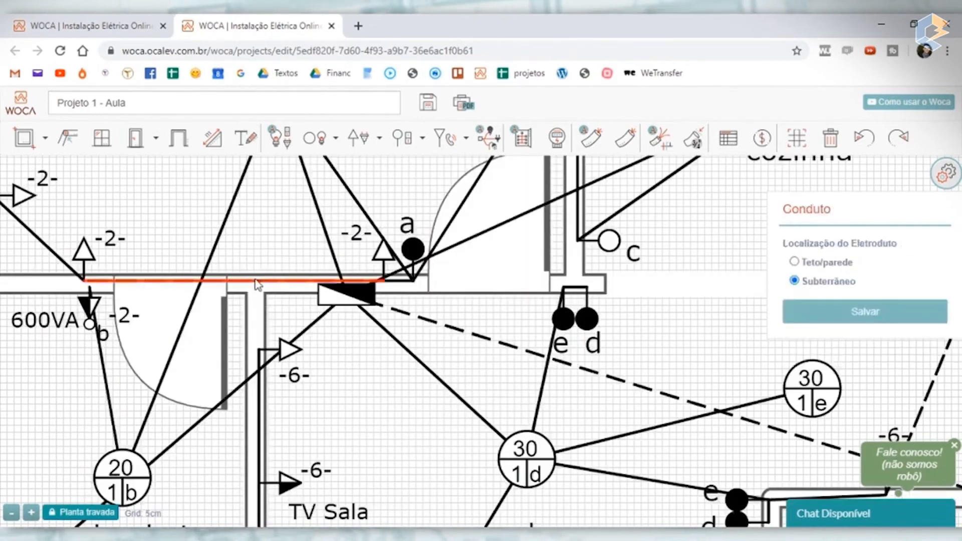
{"action": "key", "text": "Delete"}
{"action": "scroll", "coordinate": [86, 288], "scroll_direction": "up", "scroll_amount": 3}
{"action": "scroll", "coordinate": [86, 288], "scroll_direction": "down", "scroll_amount": 3}
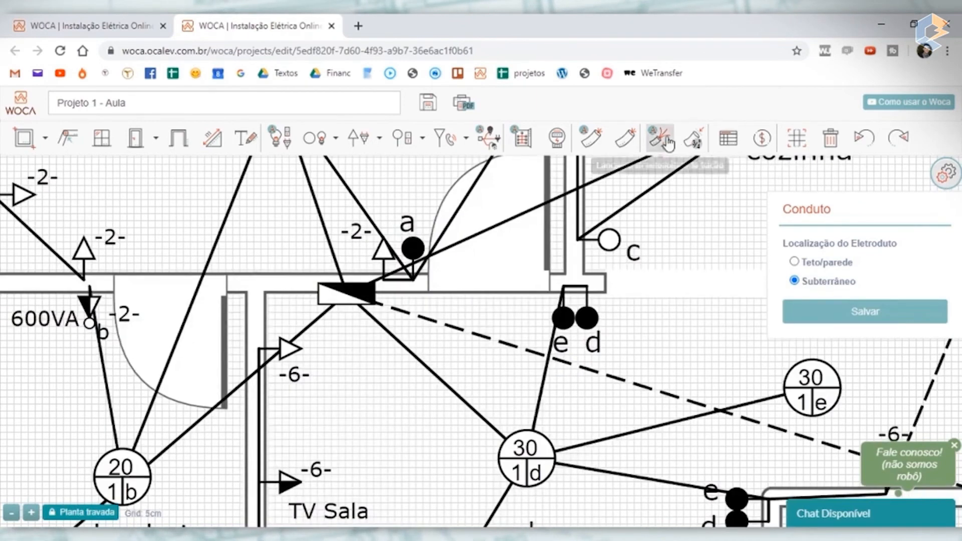
- Connect the quarto's lower-left circuit 2 outlet to the 600VA outlet on the banheiro side of the wall with a conduit
{"action": "left_click", "coordinate": [625, 138]}
{"action": "left_click", "coordinate": [84, 280]}
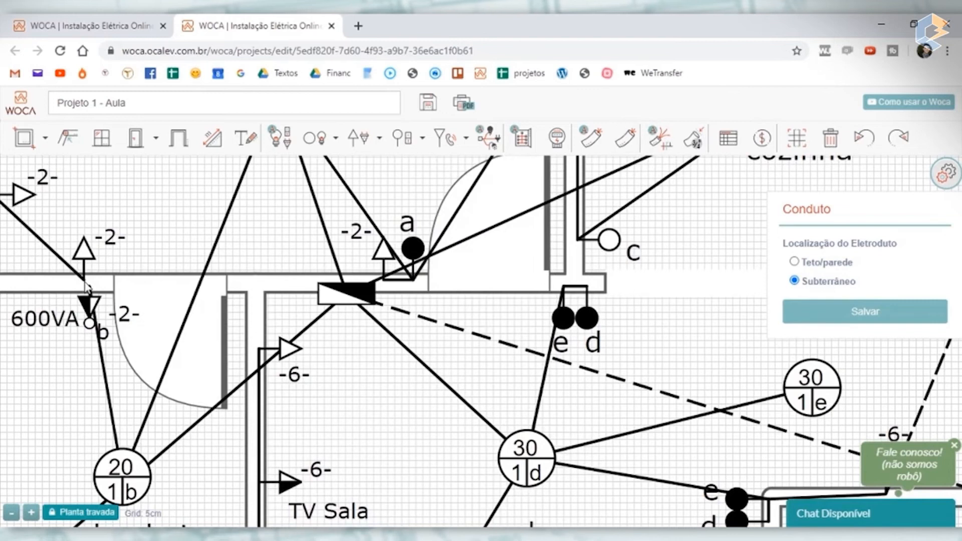
{"action": "left_click", "coordinate": [616, 145]}
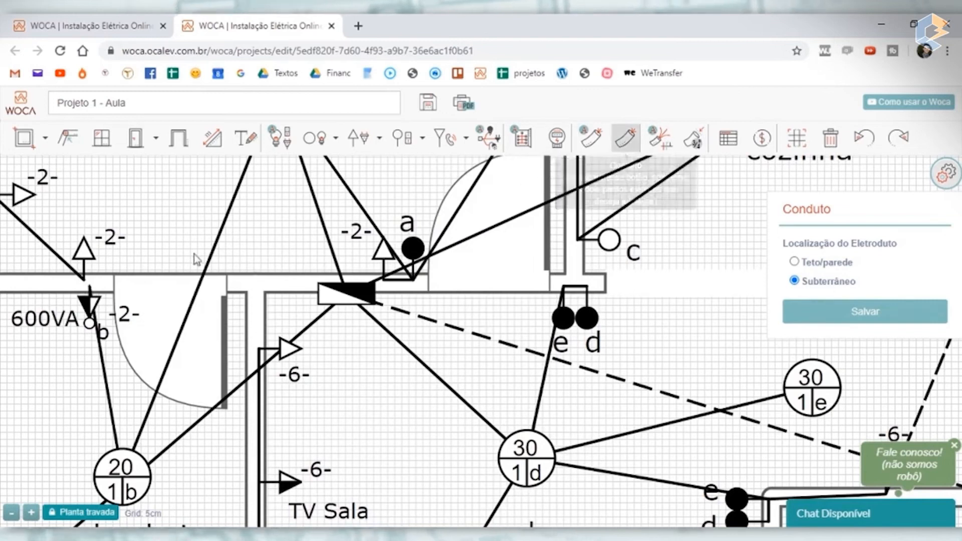
{"action": "left_click", "coordinate": [92, 311]}
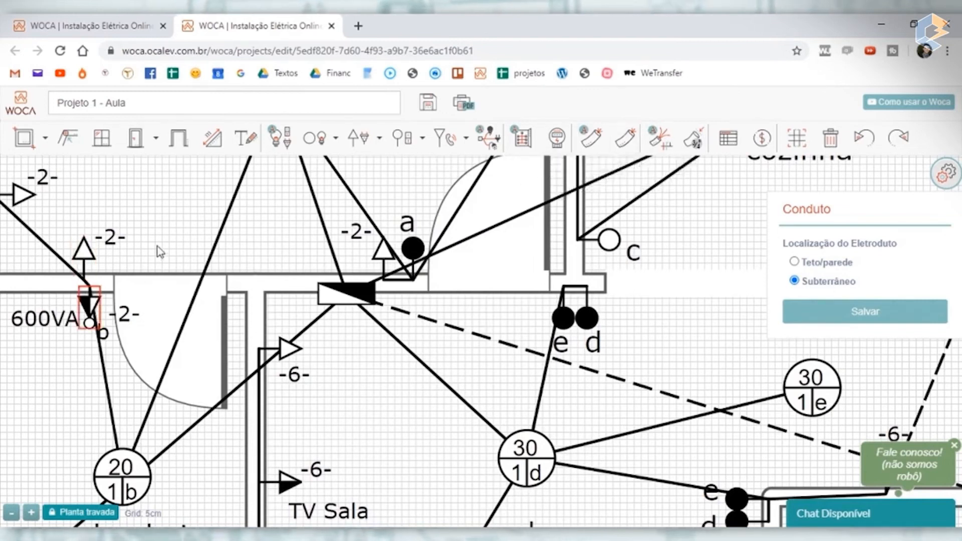
{"action": "left_click", "coordinate": [171, 243]}
- Set the conduit crossing the quarto door from switch a to the right-wall circuit 2 outlet to Subterrâneo and save it
{"action": "scroll", "coordinate": [164, 232], "scroll_direction": "down", "scroll_amount": 5}
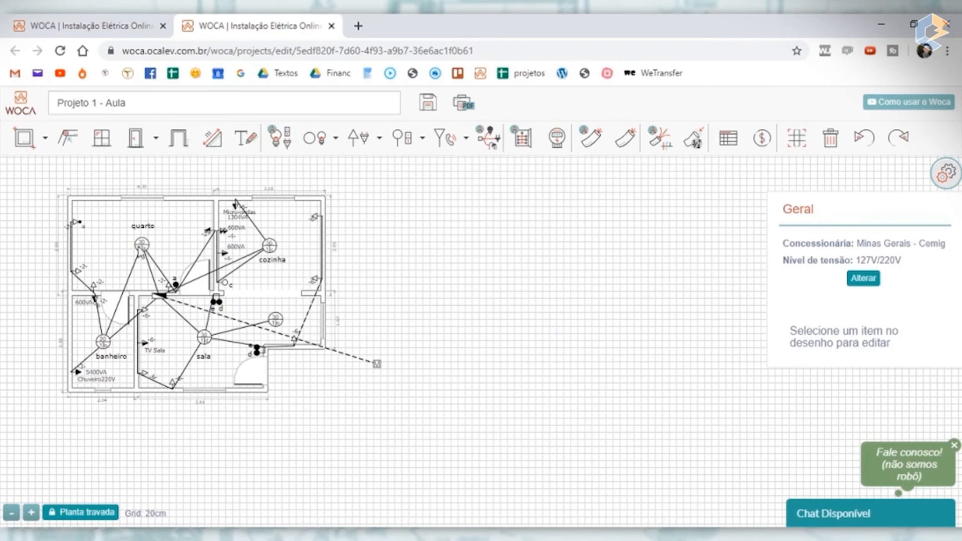
{"action": "scroll", "coordinate": [139, 252], "scroll_direction": "up", "scroll_amount": 5}
{"action": "scroll", "coordinate": [181, 253], "scroll_direction": "down", "scroll_amount": 5}
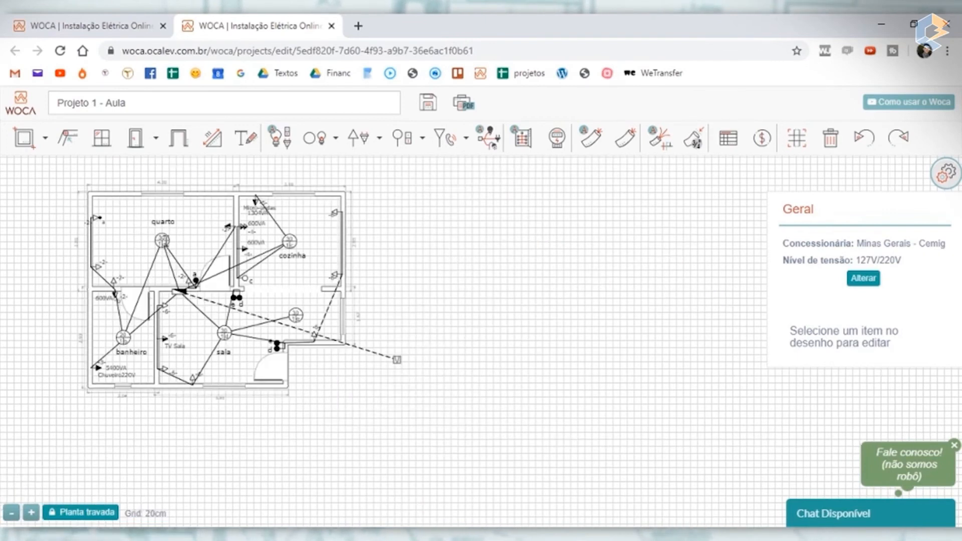
{"action": "scroll", "coordinate": [238, 239], "scroll_direction": "up", "scroll_amount": 3}
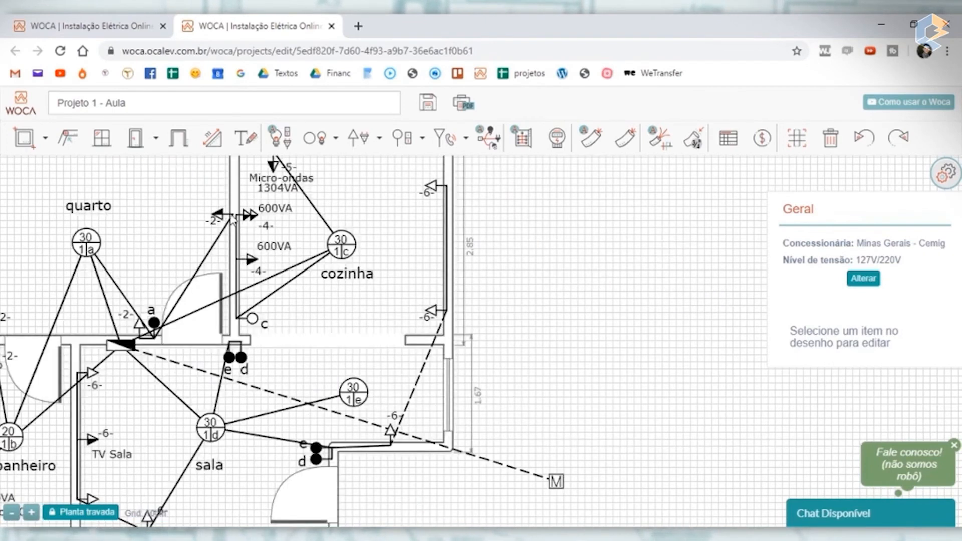
{"action": "scroll", "coordinate": [223, 238], "scroll_direction": "down", "scroll_amount": 3}
{"action": "scroll", "coordinate": [220, 245], "scroll_direction": "up", "scroll_amount": 3}
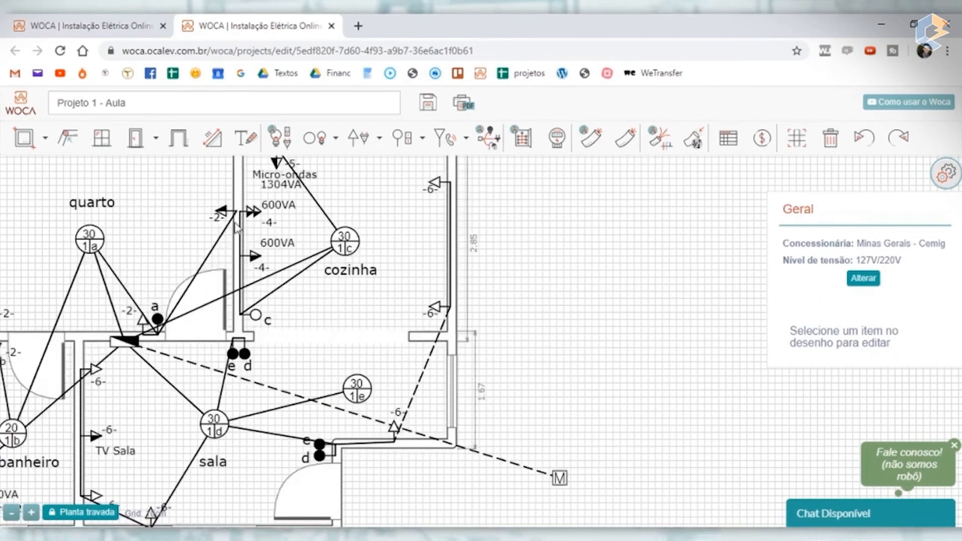
{"action": "scroll", "coordinate": [224, 239], "scroll_direction": "down", "scroll_amount": 3}
{"action": "scroll", "coordinate": [223, 243], "scroll_direction": "up", "scroll_amount": 3}
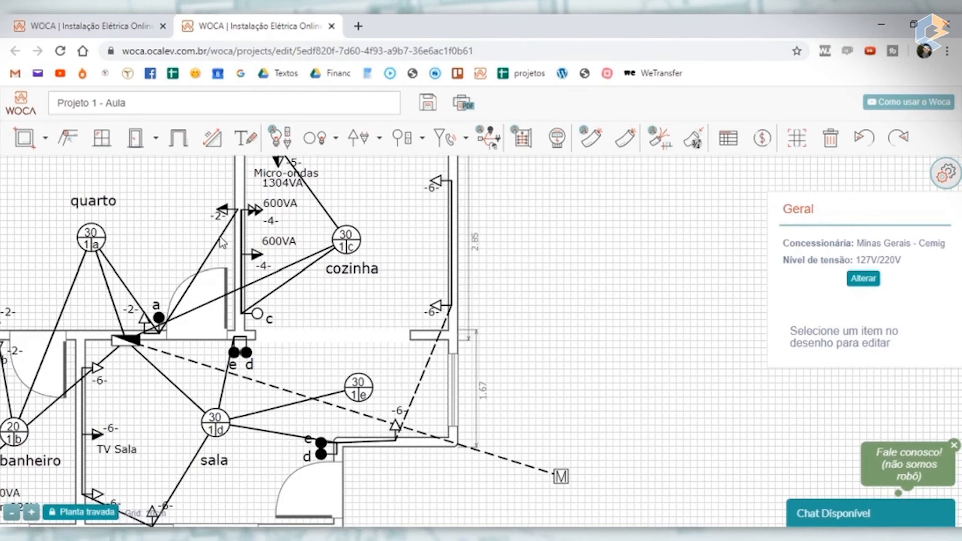
{"action": "left_click", "coordinate": [203, 271]}
{"action": "left_click", "coordinate": [795, 281]}
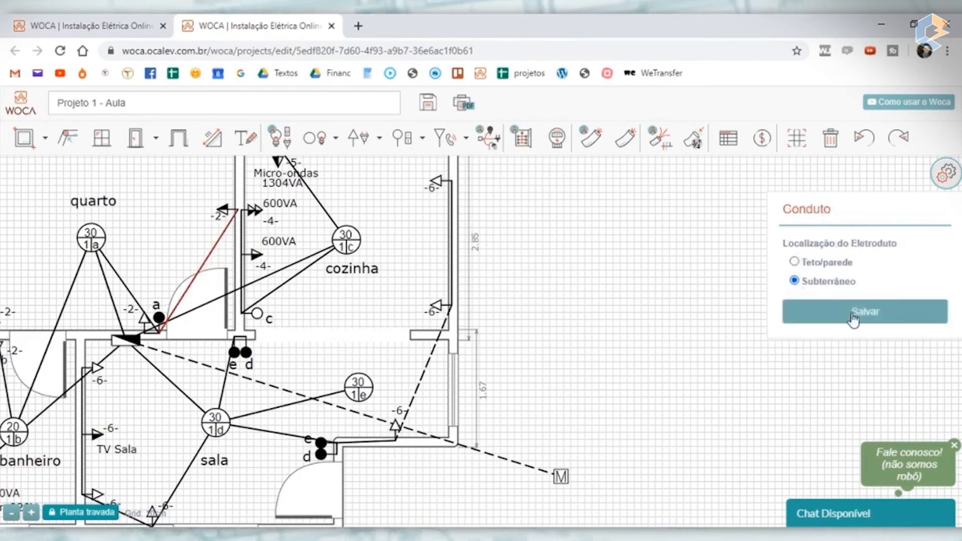
{"action": "left_click", "coordinate": [854, 314]}
{"action": "scroll", "coordinate": [202, 246], "scroll_direction": "down", "scroll_amount": 3}
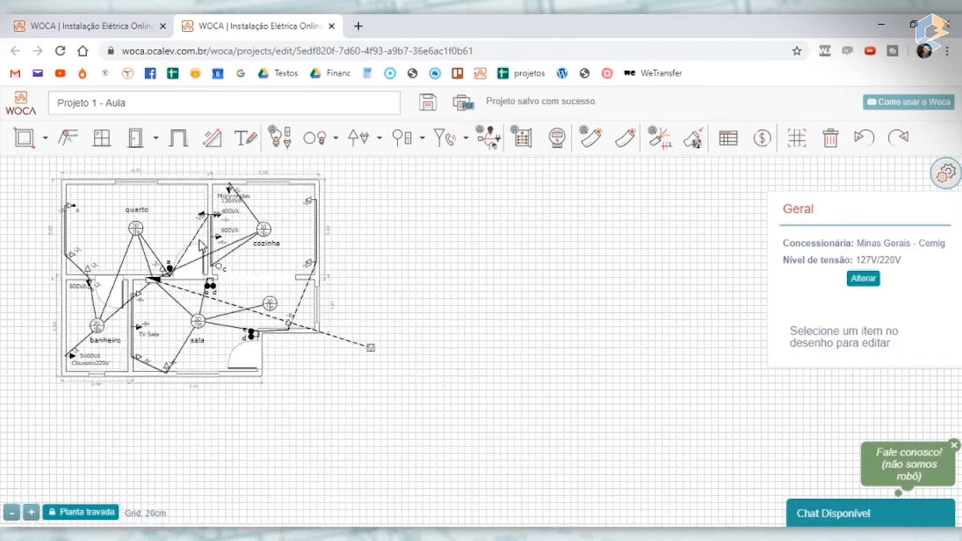
- Move the quarto's lower-wall circuit 2 outlet closer to switch a, beside the door
{"action": "scroll", "coordinate": [202, 216], "scroll_direction": "up", "scroll_amount": 3}
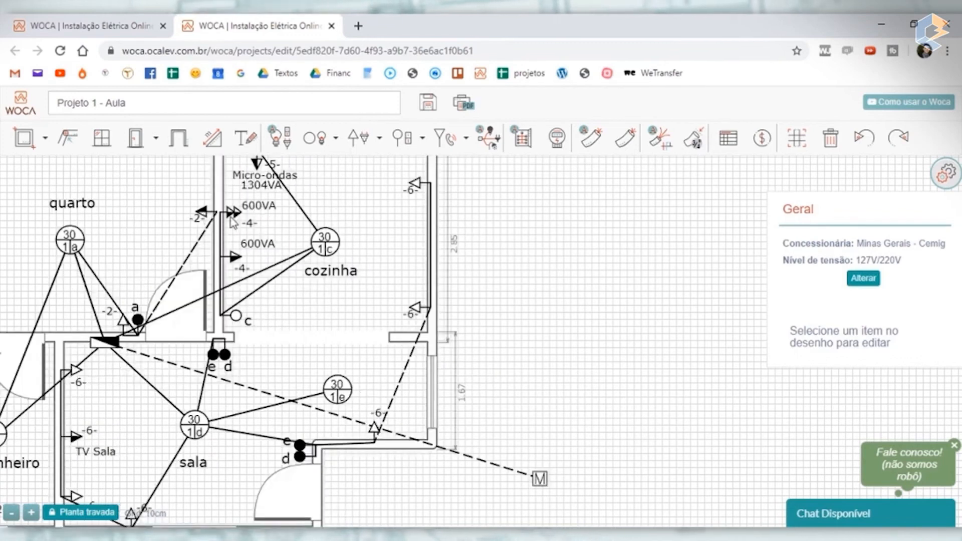
{"action": "scroll", "coordinate": [234, 221], "scroll_direction": "up", "scroll_amount": 5}
{"action": "scroll", "coordinate": [328, 257], "scroll_direction": "down", "scroll_amount": 5}
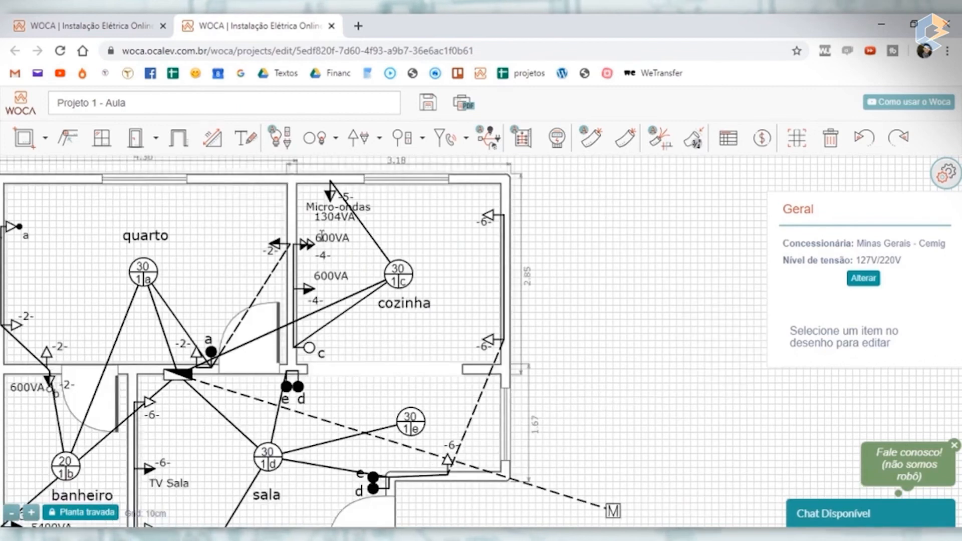
{"action": "scroll", "coordinate": [187, 351], "scroll_direction": "up", "scroll_amount": 5}
{"action": "left_click", "coordinate": [186, 349]}
{"action": "left_click", "coordinate": [246, 386]}
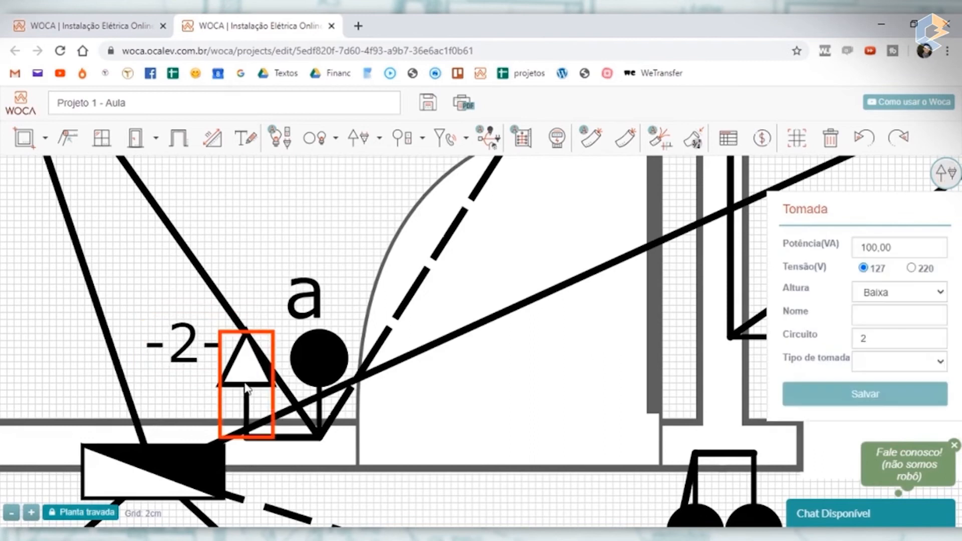
{"action": "left_click_drag", "start_coordinate": [249, 386], "coordinate": [270, 387]}
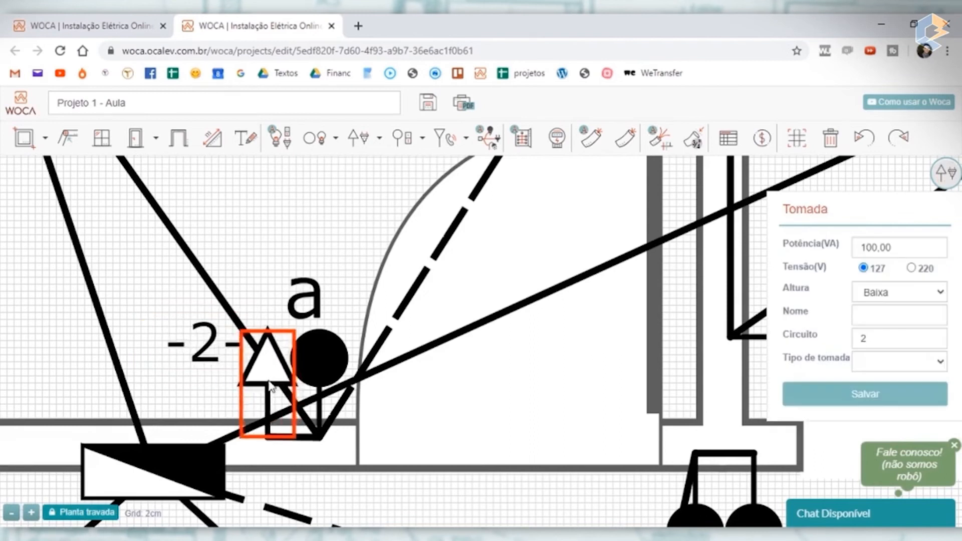
{"action": "left_click", "coordinate": [267, 263]}
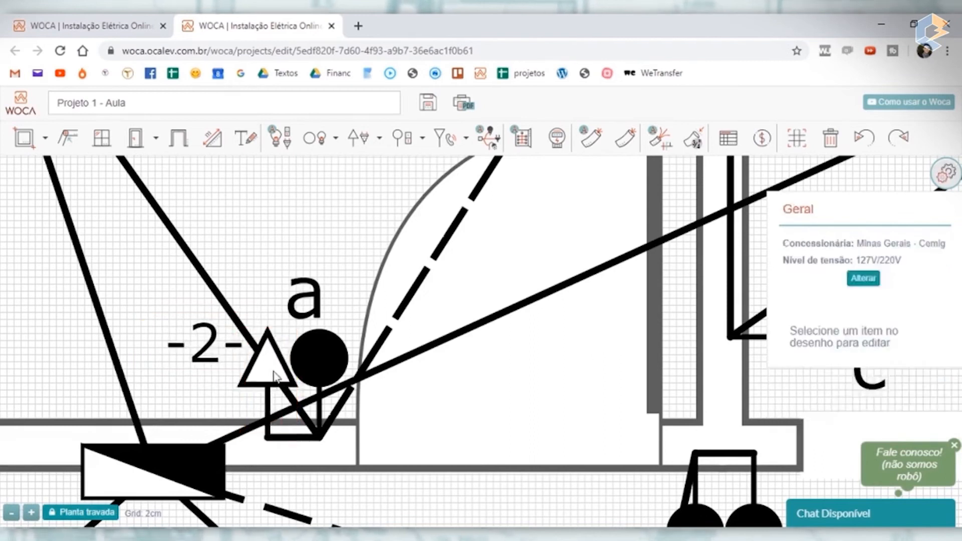
- Generate the wiring automatically for all conduits in the plan
{"action": "scroll", "coordinate": [307, 372], "scroll_direction": "down", "scroll_amount": 5}
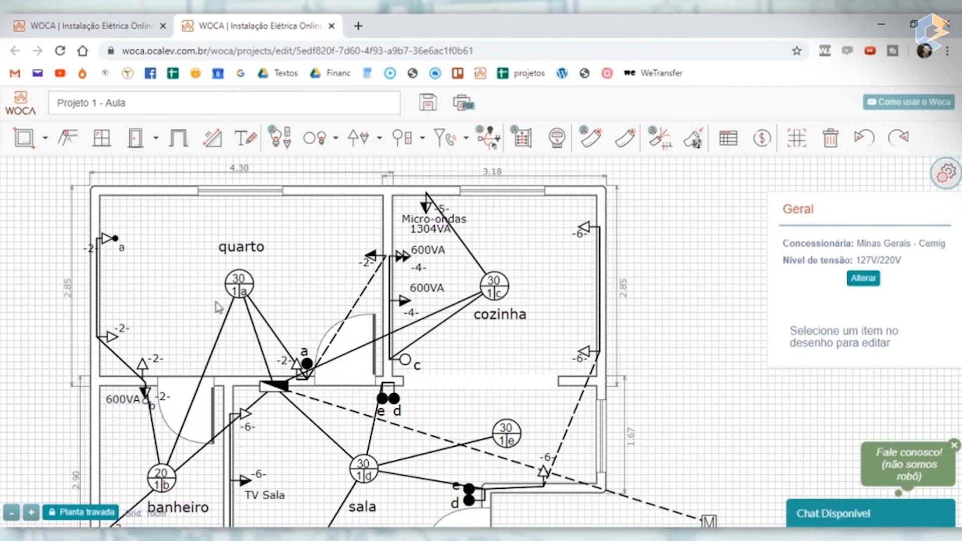
{"action": "left_click_drag", "start_coordinate": [672, 354], "coordinate": [675, 273]}
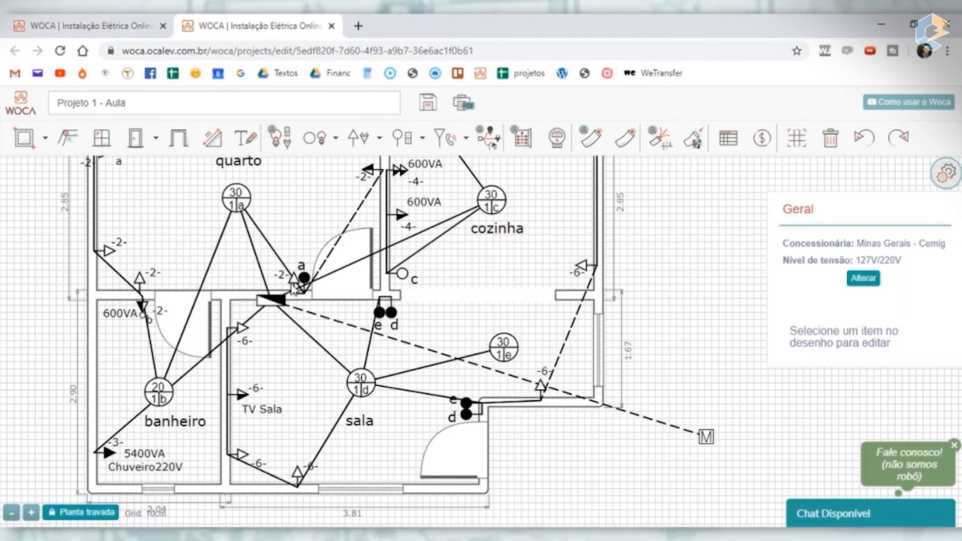
{"action": "scroll", "coordinate": [642, 306], "scroll_direction": "down", "scroll_amount": 2}
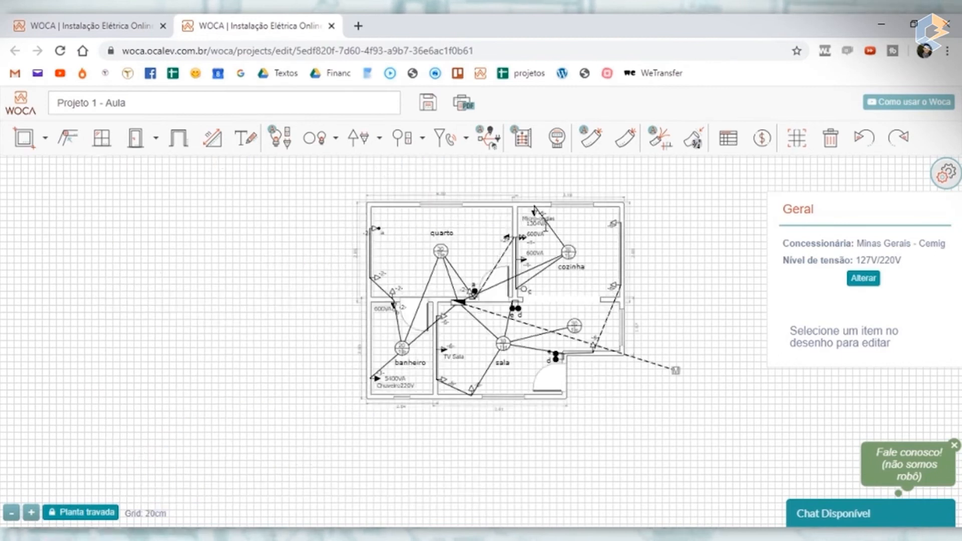
{"action": "scroll", "coordinate": [545, 226], "scroll_direction": "up", "scroll_amount": 2}
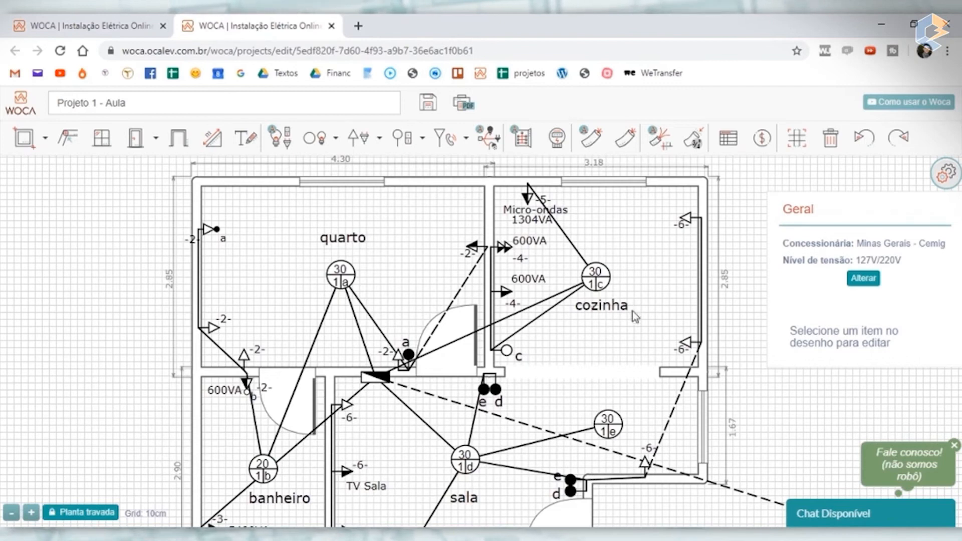
{"action": "left_click", "coordinate": [660, 138]}
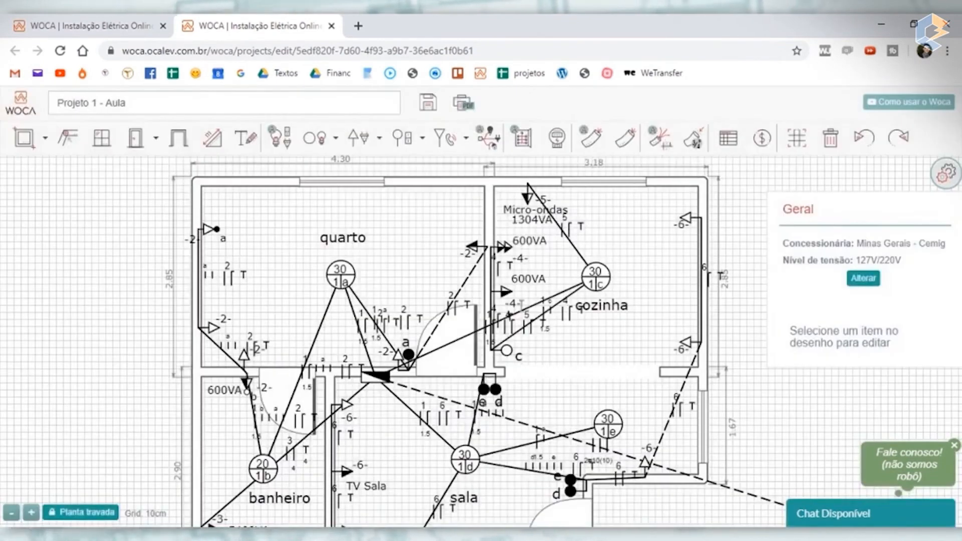
- Move the cozinha's wiring labels off the conduits and symbols into free space, placing the 1-4-5 label below the room
{"action": "left_click_drag", "start_coordinate": [587, 238], "coordinate": [530, 234]}
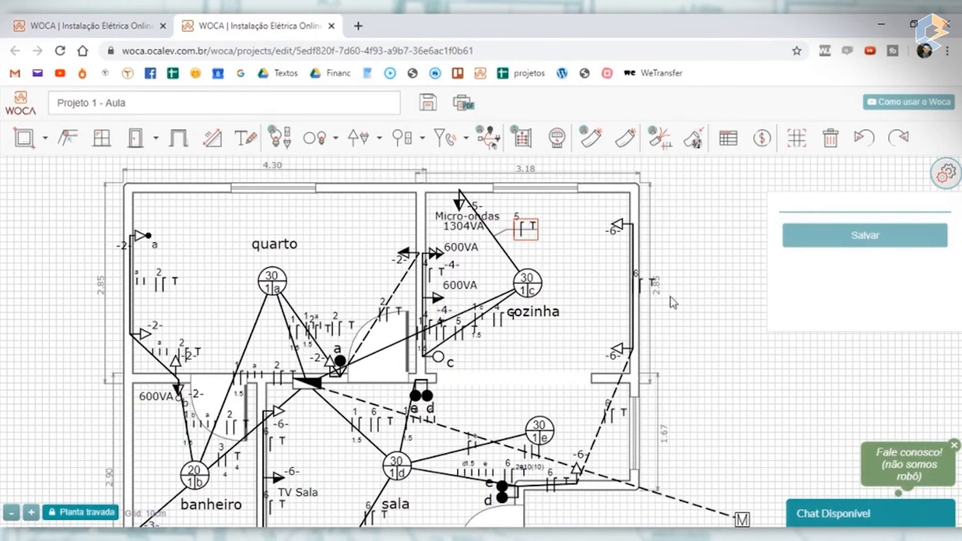
{"action": "left_click_drag", "start_coordinate": [641, 287], "coordinate": [608, 278]}
{"action": "left_click_drag", "start_coordinate": [500, 323], "coordinate": [545, 340]}
{"action": "left_click_drag", "start_coordinate": [466, 335], "coordinate": [497, 395]}
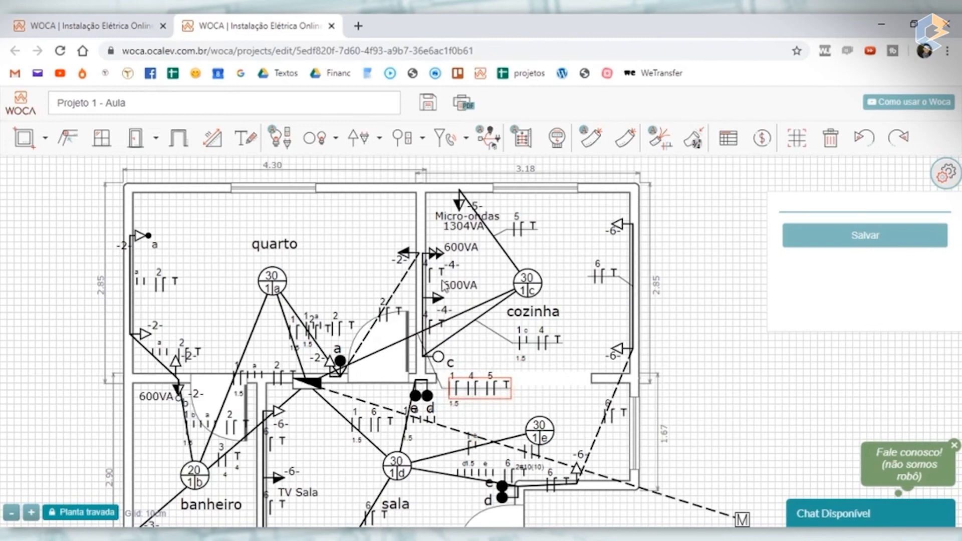
{"action": "left_click_drag", "start_coordinate": [455, 290], "coordinate": [489, 267]}
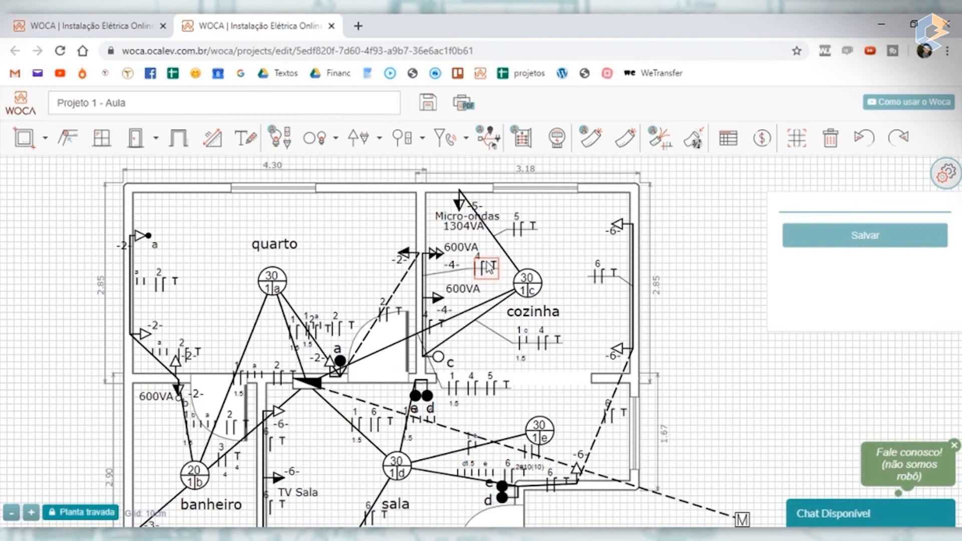
- Move the three wiring labels between lamp a and the quarto door up into the room's free space
{"action": "left_click", "coordinate": [380, 305]}
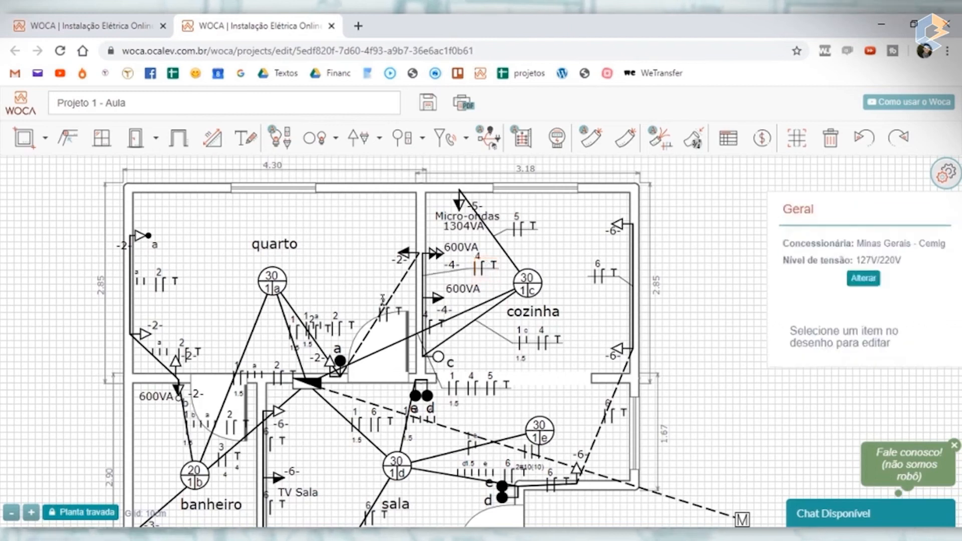
{"action": "left_click_drag", "start_coordinate": [389, 316], "coordinate": [371, 269]}
{"action": "mouse_move", "coordinate": [333, 332]}
{"action": "left_mouse_down"}
{"action": "mouse_move", "coordinate": [343, 293]}
{"action": "mouse_move", "coordinate": [345, 309]}
{"action": "mouse_move", "coordinate": [265, 333]}
{"action": "mouse_move", "coordinate": [257, 358]}
{"action": "mouse_move", "coordinate": [326, 228]}
{"action": "mouse_move", "coordinate": [346, 223]}
{"action": "mouse_move", "coordinate": [345, 233]}
{"action": "left_mouse_up"}
{"action": "left_click_drag", "start_coordinate": [341, 312], "coordinate": [338, 306]}
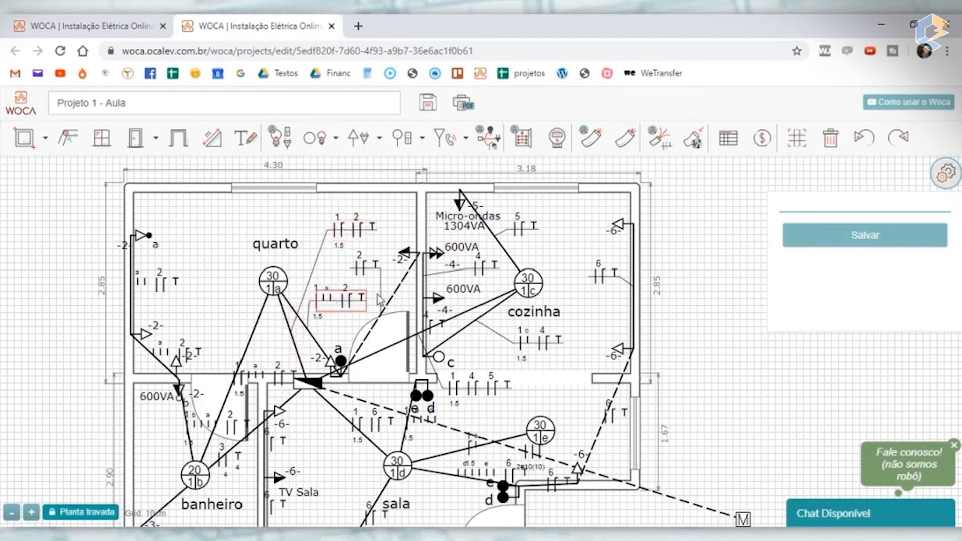
- Shift the two wiring labels along the quarto's left-hand conduits inward, clear of the wall and outlets
{"action": "left_click", "coordinate": [171, 353]}
{"action": "left_click_drag", "start_coordinate": [177, 354], "coordinate": [205, 328]}
{"action": "left_click_drag", "start_coordinate": [167, 286], "coordinate": [192, 272]}
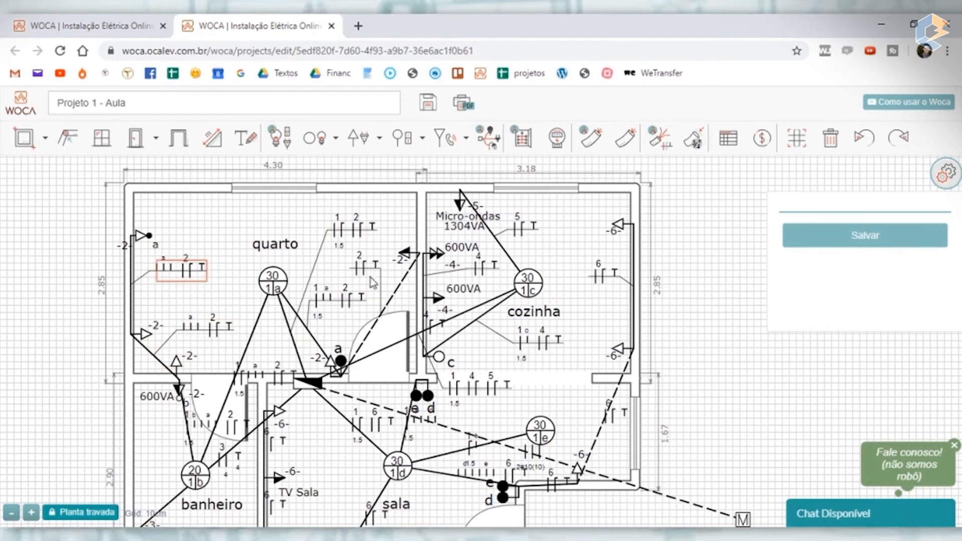
{"action": "left_click", "coordinate": [201, 278]}
- Examine the wiring labels and conduits around the distribution board and lamp a
{"action": "scroll", "coordinate": [173, 282], "scroll_direction": "up", "scroll_amount": 5}
{"action": "scroll", "coordinate": [173, 282], "scroll_direction": "down", "scroll_amount": 5}
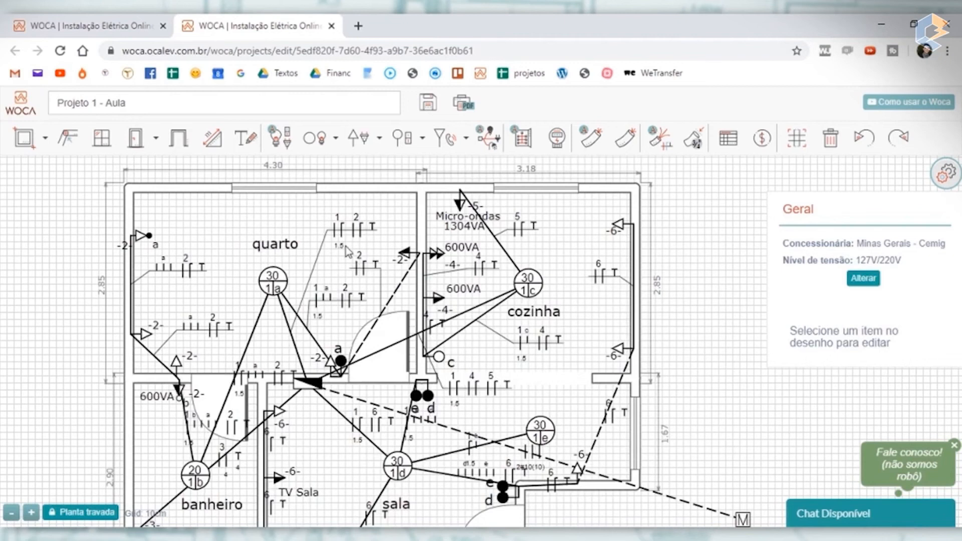
{"action": "scroll", "coordinate": [314, 394], "scroll_direction": "up", "scroll_amount": 2}
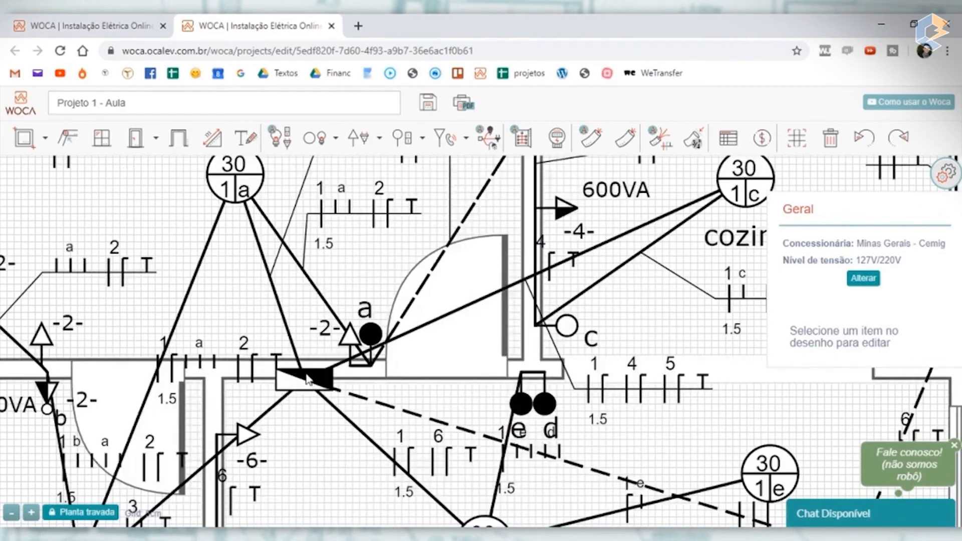
{"action": "scroll", "coordinate": [239, 180], "scroll_direction": "down", "scroll_amount": 4}
{"action": "scroll", "coordinate": [241, 203], "scroll_direction": "up", "scroll_amount": 2}
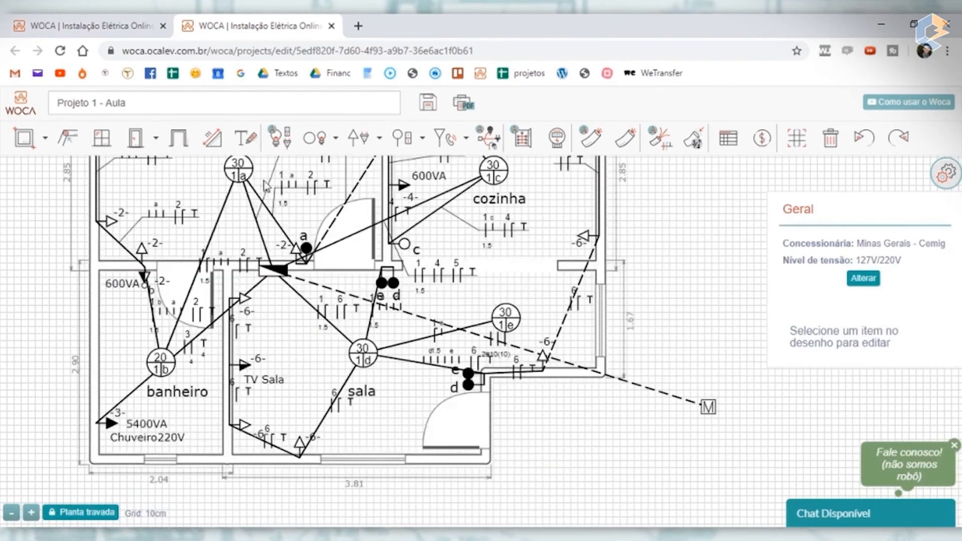
{"action": "left_click_drag", "start_coordinate": [686, 234], "coordinate": [689, 331]}
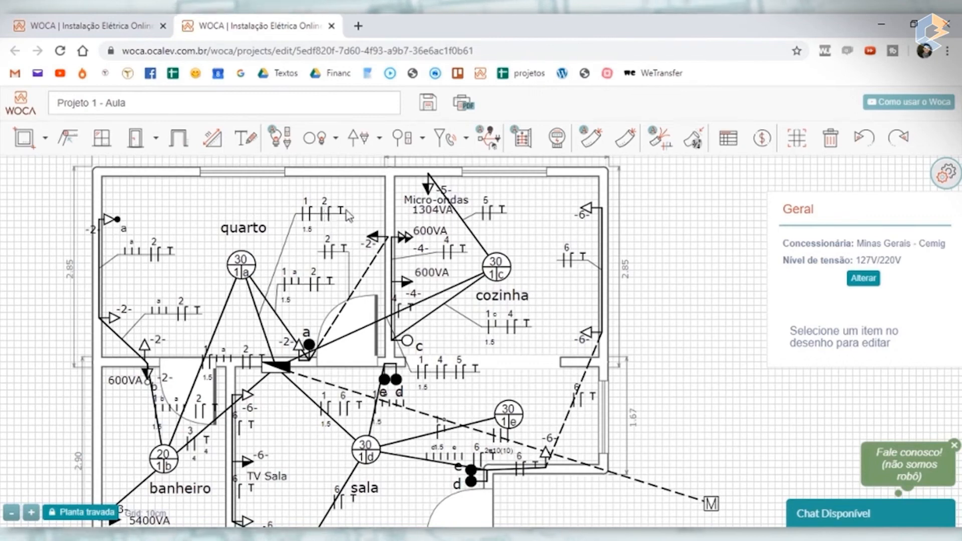
{"action": "scroll", "coordinate": [325, 216], "scroll_direction": "up", "scroll_amount": 3}
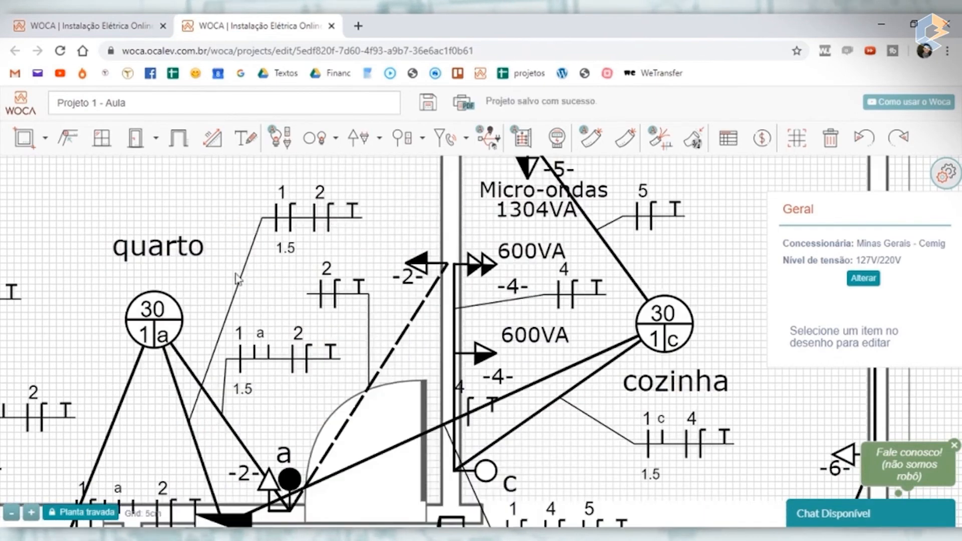
{"action": "scroll", "coordinate": [249, 320], "scroll_direction": "down", "scroll_amount": 3}
- Move the 1-a-2 label from the quarto–banheiro wall into the quarto's lower-left area and respace the nearby labels
{"action": "left_click_drag", "start_coordinate": [246, 319], "coordinate": [248, 331]}
{"action": "left_click_drag", "start_coordinate": [192, 401], "coordinate": [123, 313]}
{"action": "left_click_drag", "start_coordinate": [143, 368], "coordinate": [110, 348]}
{"action": "scroll", "coordinate": [218, 361], "scroll_direction": "down", "scroll_amount": 5}
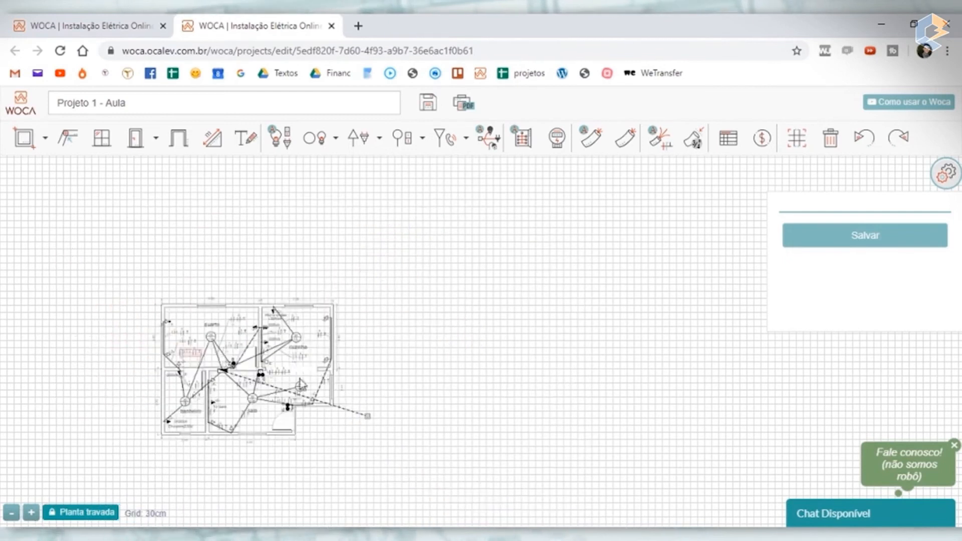
- Move the sala's 1-6 label left of lamp d and shift the two circuit 6 labels off the TV wall
{"action": "scroll", "coordinate": [297, 381], "scroll_direction": "up", "scroll_amount": 5}
{"action": "left_click_drag", "start_coordinate": [505, 370], "coordinate": [675, 262]}
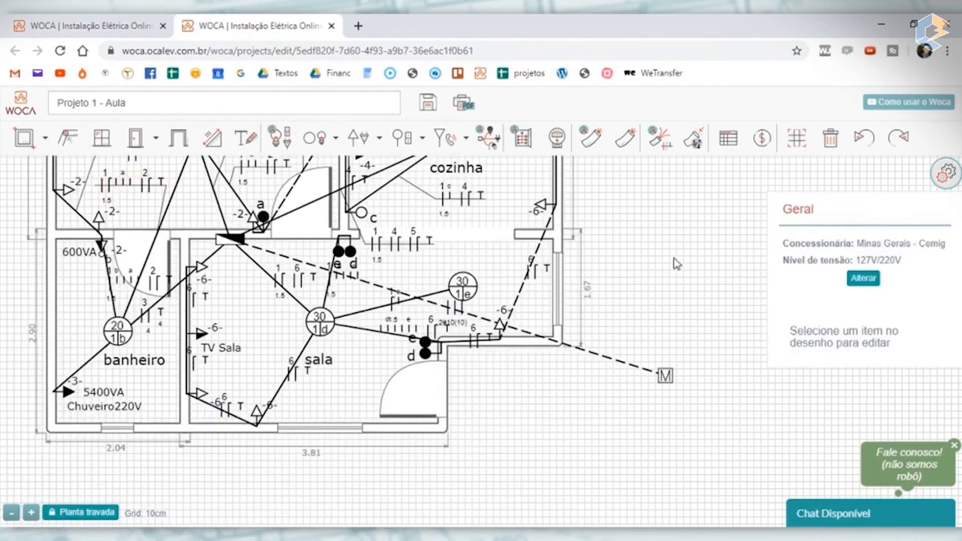
{"action": "left_click", "coordinate": [280, 310]}
{"action": "left_click_drag", "start_coordinate": [282, 314], "coordinate": [251, 324]}
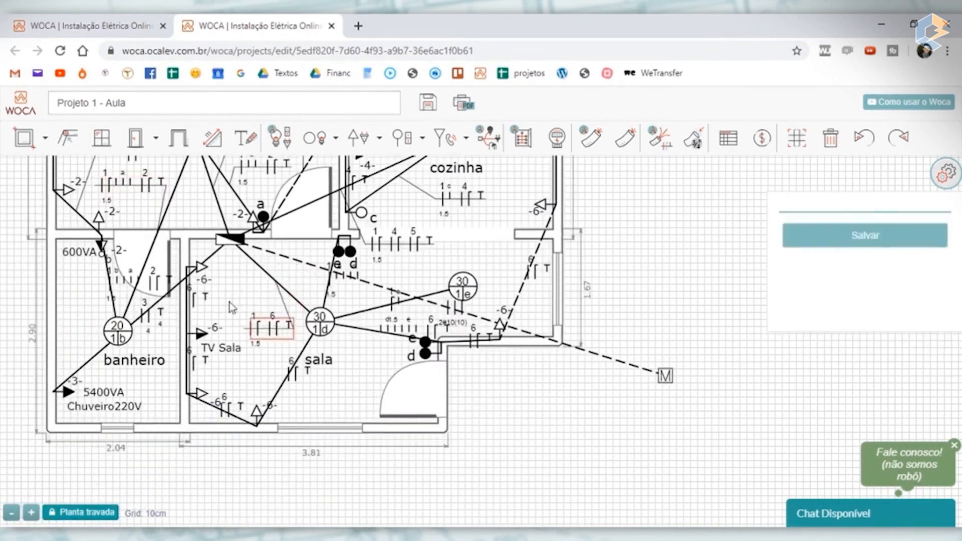
{"action": "left_click_drag", "start_coordinate": [204, 283], "coordinate": [217, 307]}
{"action": "left_click_drag", "start_coordinate": [196, 367], "coordinate": [219, 379]}
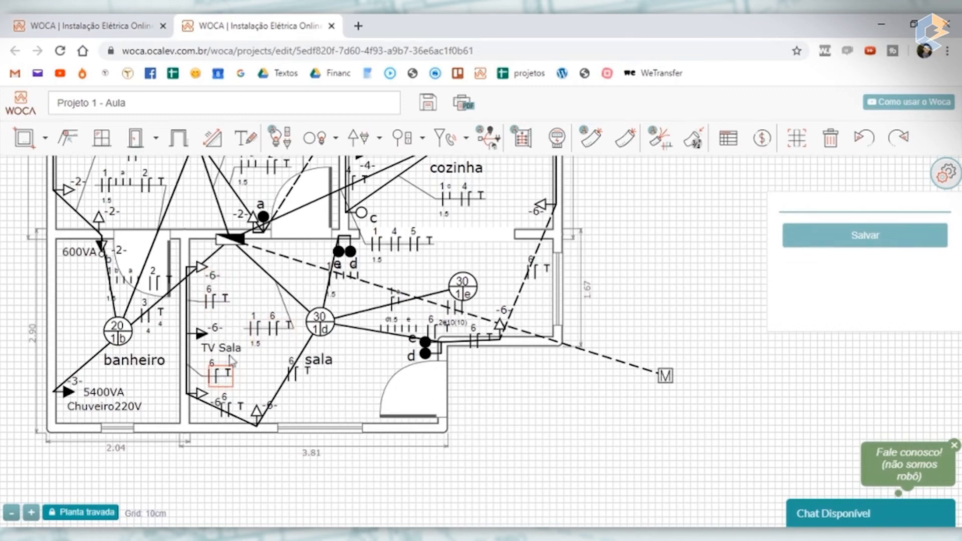
- Reposition the labels of the sala's two lower circuit 6 conduits and the lamp d to entrance switches conduit in free space
{"action": "left_click", "coordinate": [239, 409]}
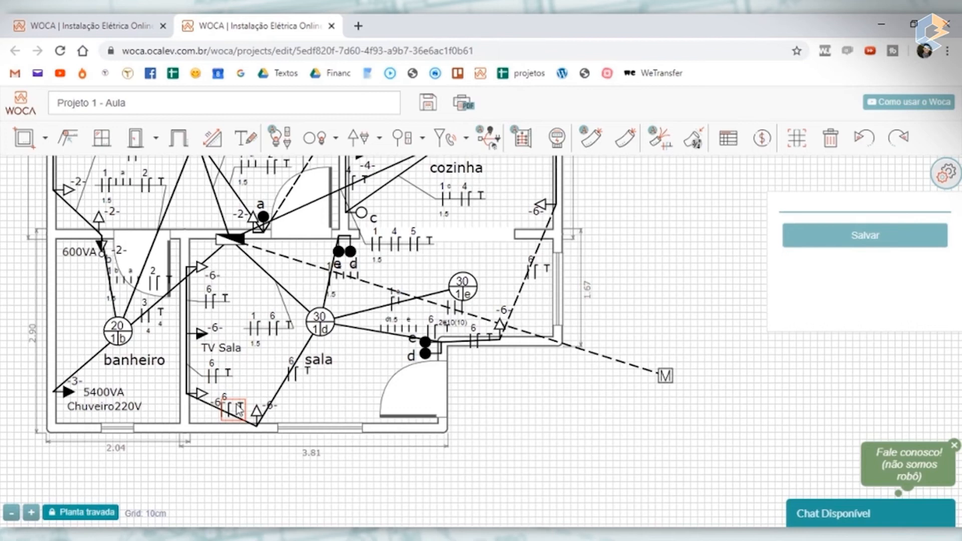
{"action": "left_click_drag", "start_coordinate": [239, 409], "coordinate": [214, 469]}
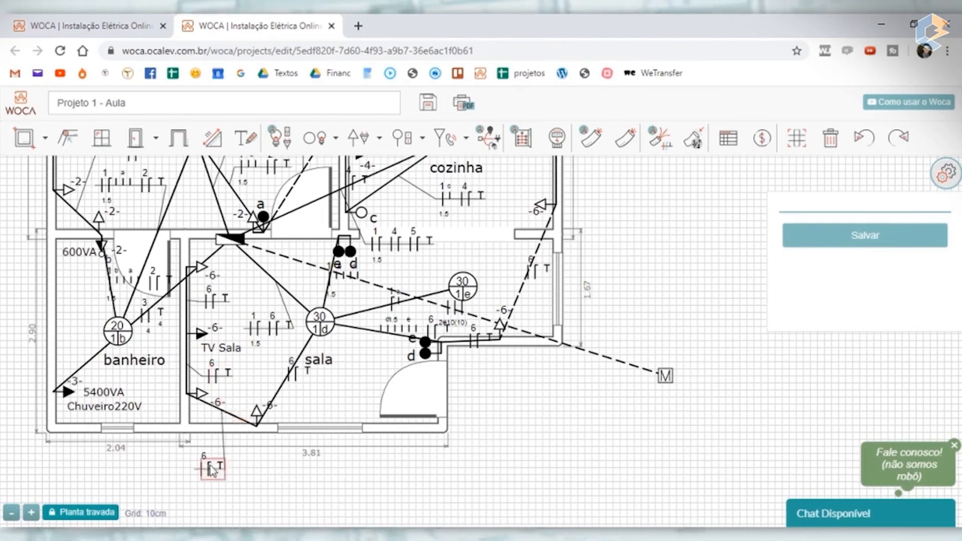
{"action": "left_click_drag", "start_coordinate": [300, 378], "coordinate": [344, 410]}
{"action": "mouse_move", "coordinate": [210, 471]}
{"action": "left_mouse_down"}
{"action": "mouse_move", "coordinate": [264, 393]}
{"action": "mouse_move", "coordinate": [261, 381]}
{"action": "left_mouse_up"}
{"action": "mouse_move", "coordinate": [400, 323]}
{"action": "left_mouse_down"}
{"action": "mouse_move", "coordinate": [385, 352]}
{"action": "mouse_move", "coordinate": [392, 362]}
{"action": "mouse_move", "coordinate": [327, 408]}
{"action": "mouse_move", "coordinate": [359, 396]}
{"action": "mouse_move", "coordinate": [344, 399]}
{"action": "left_mouse_up"}
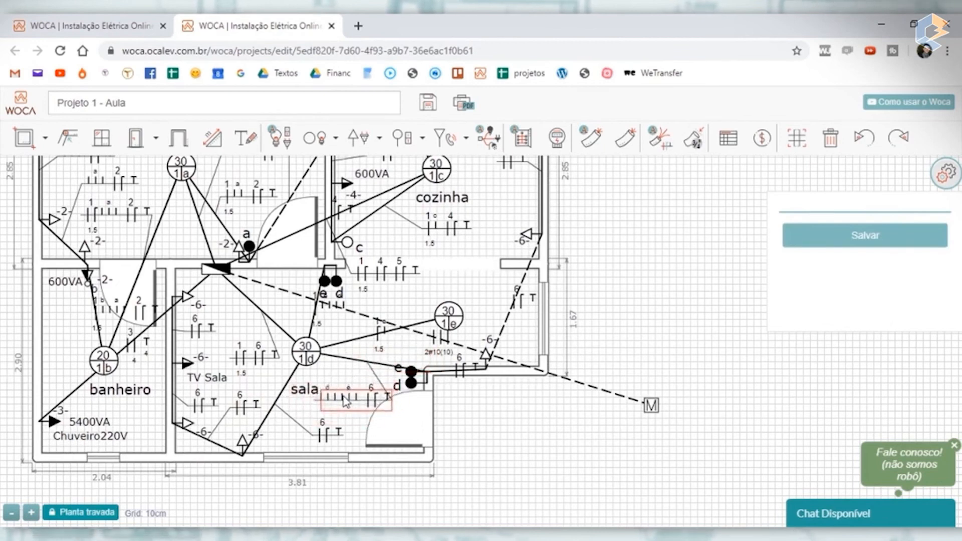
{"action": "left_click", "coordinate": [426, 422]}
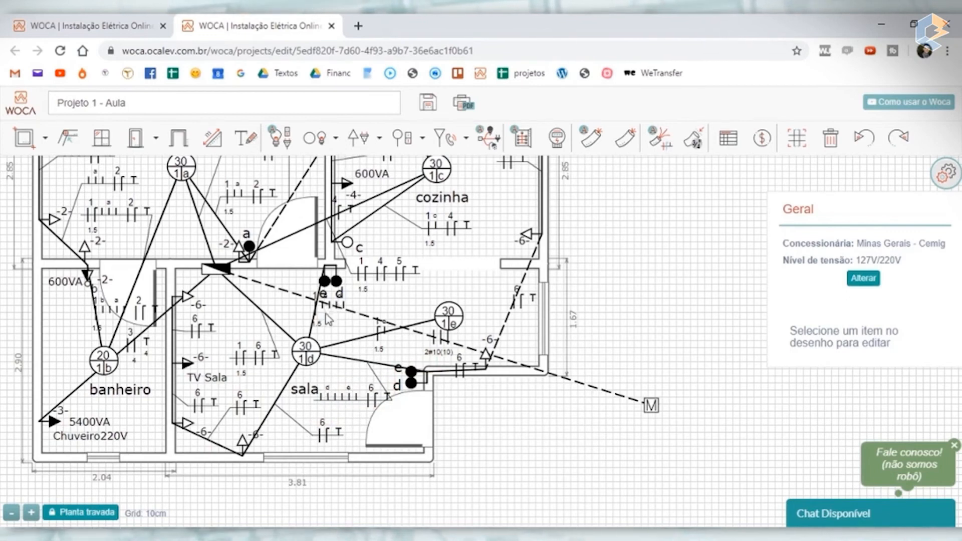
- Move the 1-e-d and 1-e labels off their conduits and the meter feed's 2#10(10) label outside the plan
{"action": "mouse_move", "coordinate": [324, 327]}
{"action": "left_mouse_down"}
{"action": "mouse_move", "coordinate": [351, 311]}
{"action": "mouse_move", "coordinate": [377, 321]}
{"action": "mouse_move", "coordinate": [363, 333]}
{"action": "left_mouse_up"}
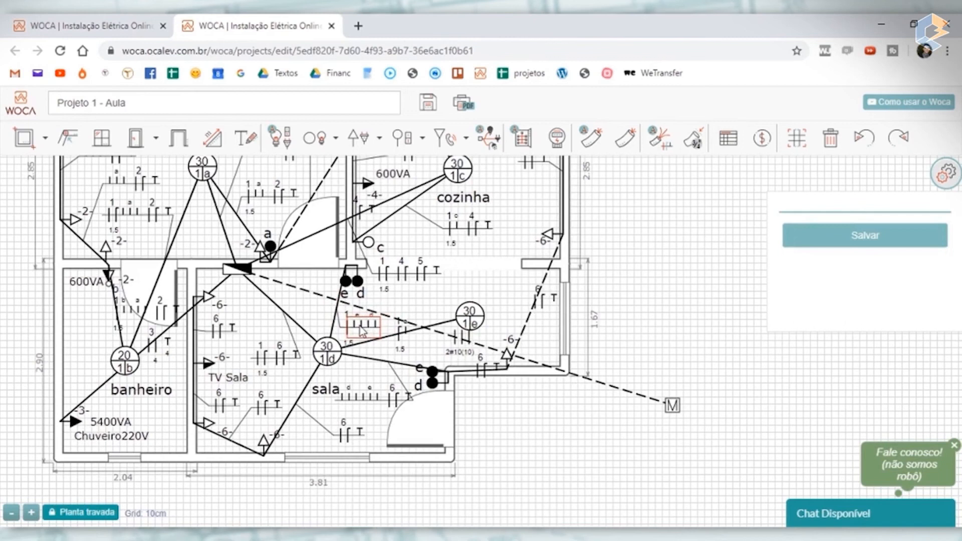
{"action": "left_click", "coordinate": [462, 336]}
{"action": "left_click_drag", "start_coordinate": [462, 336], "coordinate": [494, 416]}
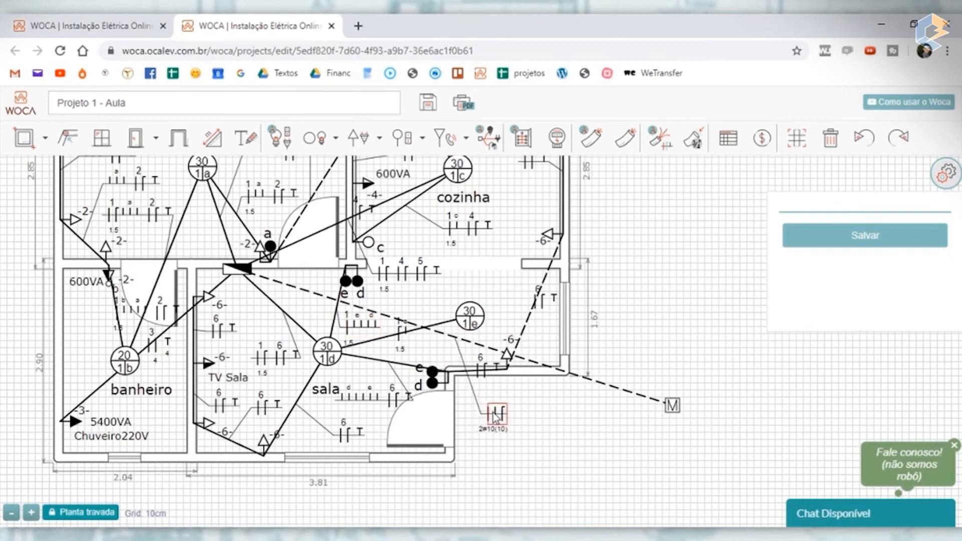
{"action": "left_click", "coordinate": [553, 417]}
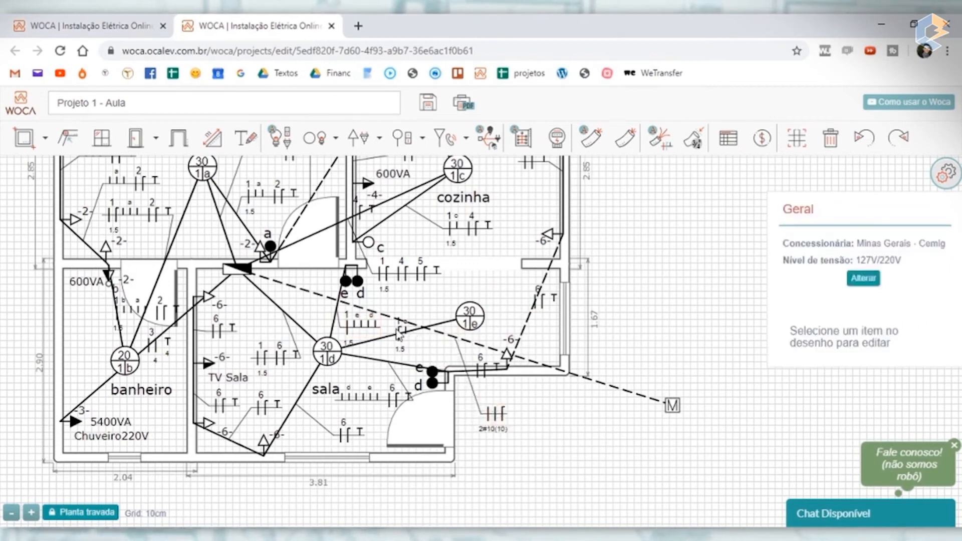
{"action": "left_click_drag", "start_coordinate": [403, 334], "coordinate": [433, 304]}
- Move the banheiro's 1-b-a-2 and circuit 3 labels off their conduits, and the sala entrance's circuit 6 label outside the wall
{"action": "left_click", "coordinate": [129, 312]}
{"action": "left_click_drag", "start_coordinate": [130, 312], "coordinate": [53, 338]}
{"action": "left_click", "coordinate": [165, 365]}
{"action": "left_click", "coordinate": [162, 355]}
{"action": "left_click_drag", "start_coordinate": [162, 354], "coordinate": [175, 375]}
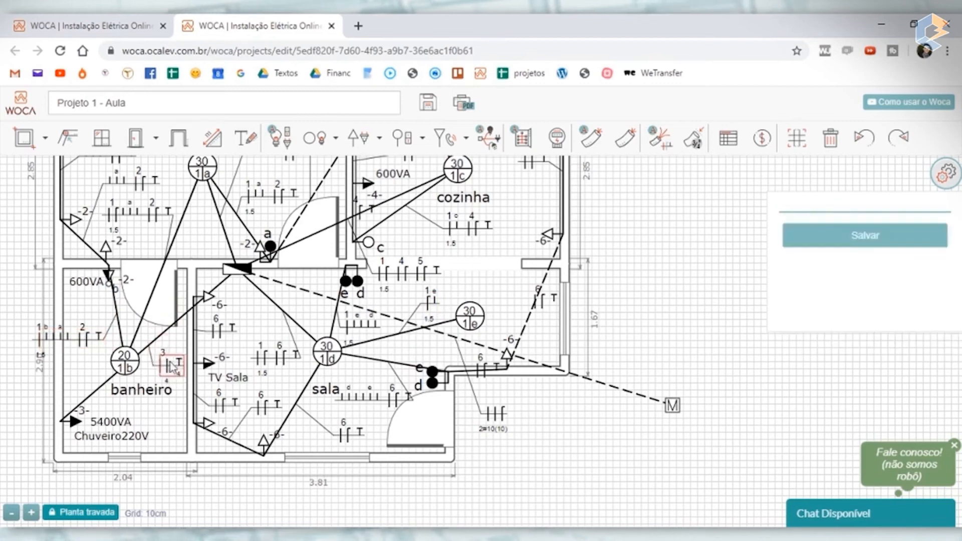
{"action": "left_click", "coordinate": [24, 401]}
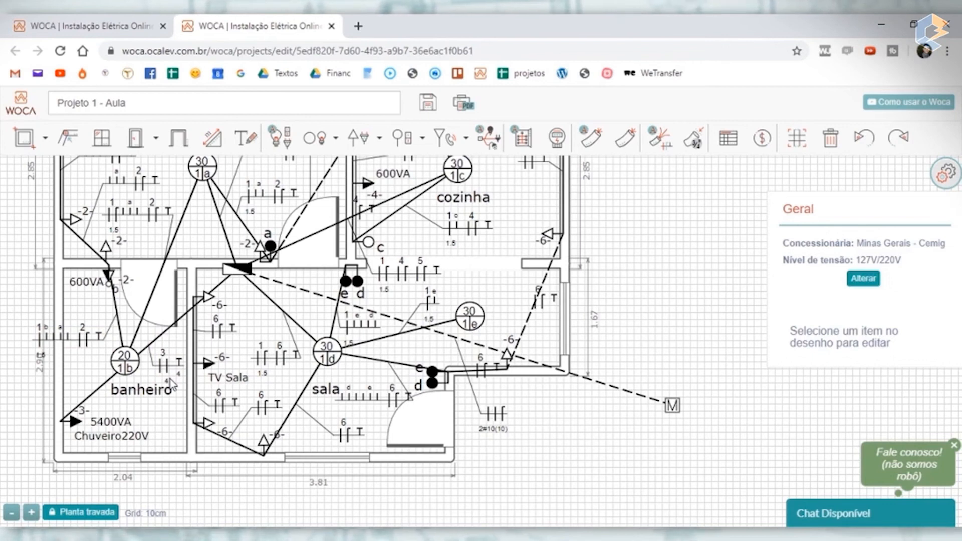
{"action": "left_click_drag", "start_coordinate": [488, 369], "coordinate": [536, 400]}
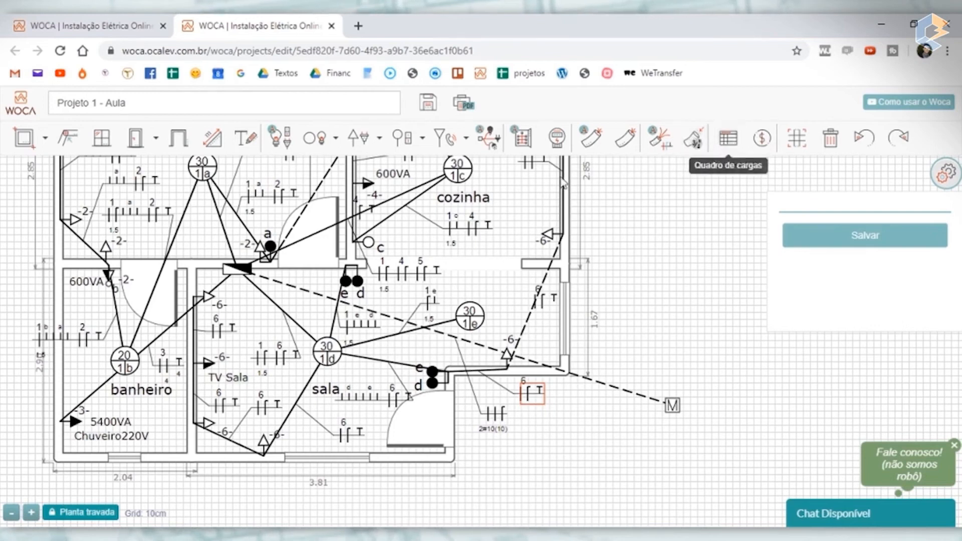
- Open the load schedule and examine the service entrance data and circuit 2's breaker, power and current
{"action": "left_click", "coordinate": [734, 143]}
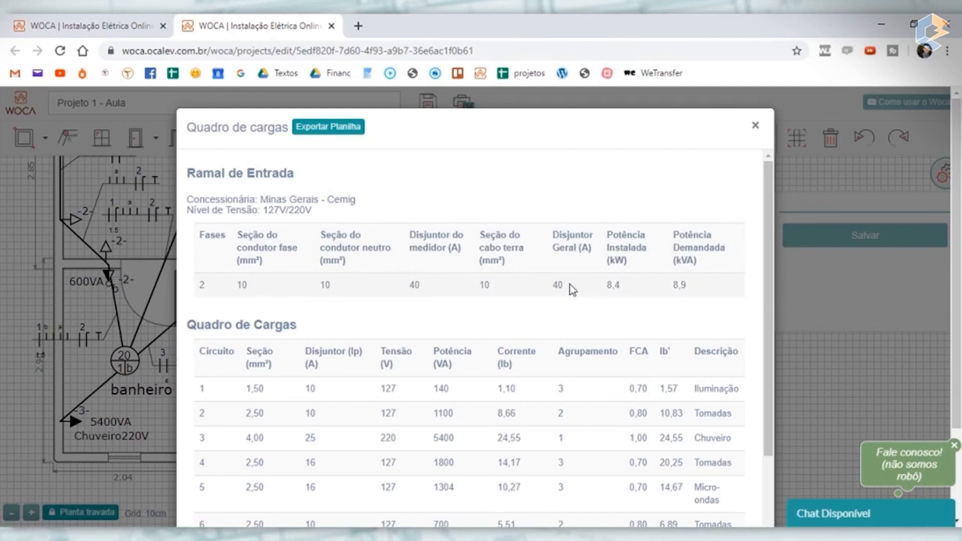
{"action": "scroll", "coordinate": [511, 290], "scroll_direction": "down", "scroll_amount": 2}
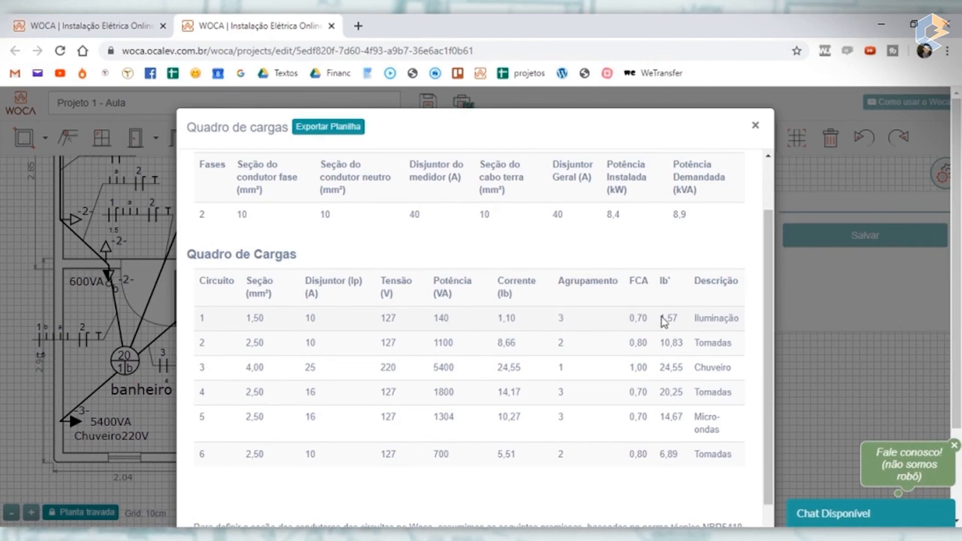
{"action": "scroll", "coordinate": [576, 309], "scroll_direction": "down", "scroll_amount": 2}
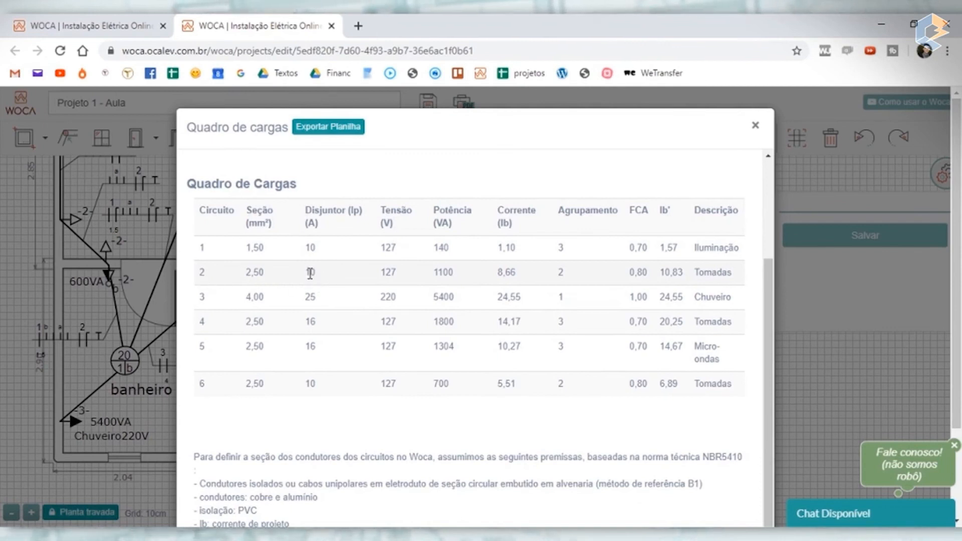
{"action": "left_click_drag", "start_coordinate": [307, 271], "coordinate": [317, 272]}
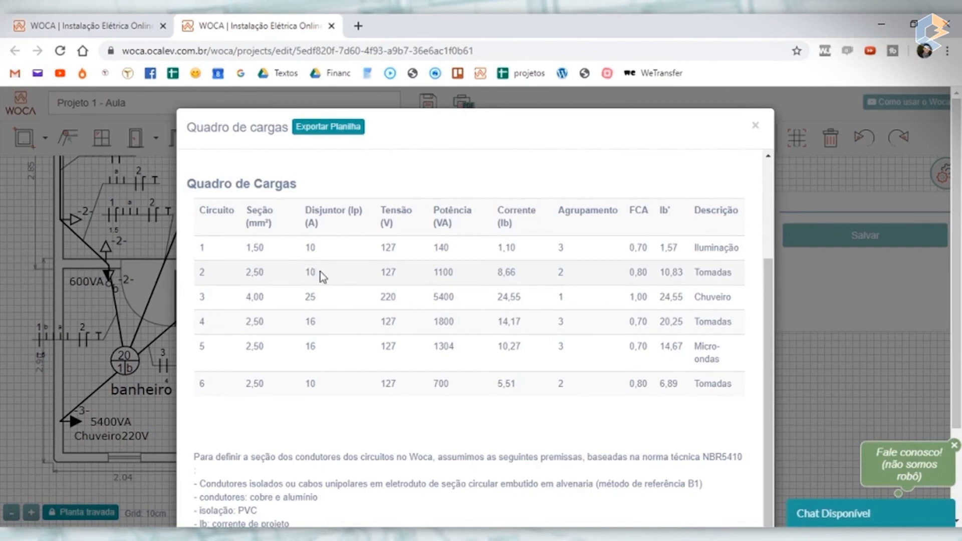
{"action": "left_click_drag", "start_coordinate": [498, 273], "coordinate": [516, 271]}
{"action": "left_click", "coordinate": [459, 272]}
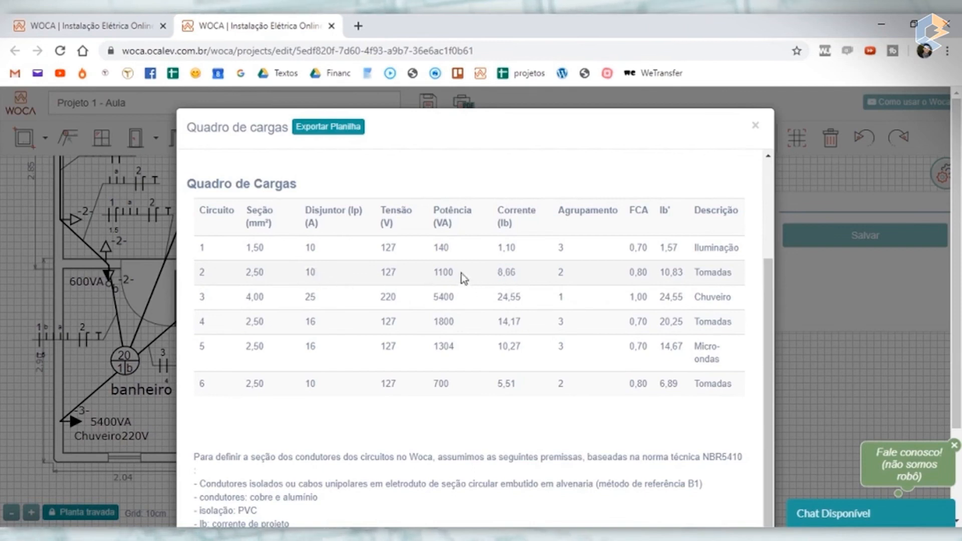
{"action": "left_click_drag", "start_coordinate": [458, 272], "coordinate": [443, 274]}
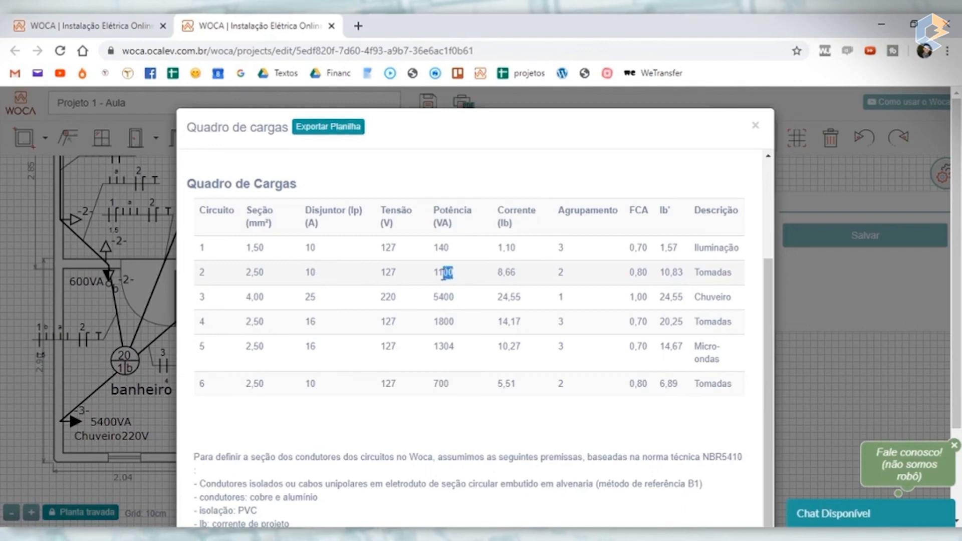
{"action": "left_click", "coordinate": [434, 275]}
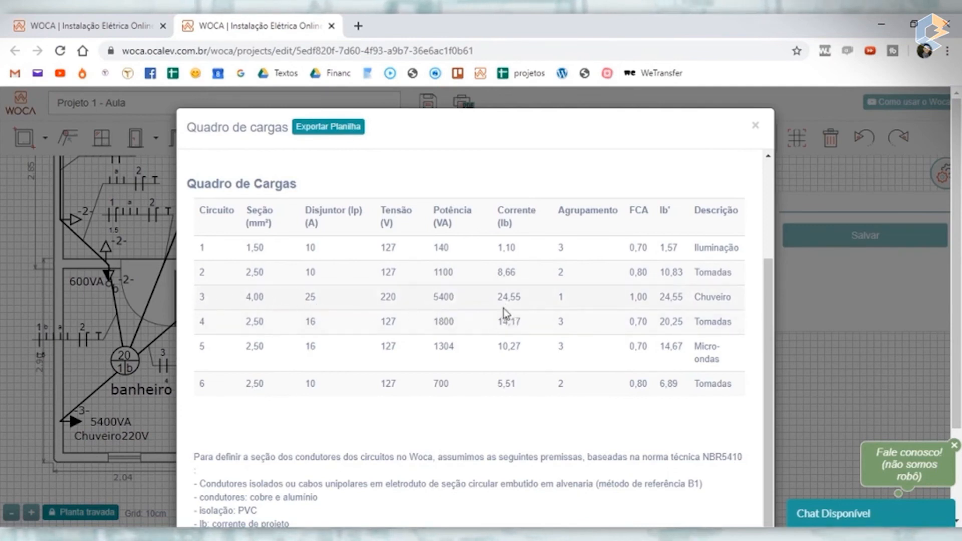
- Examine the shower circuit 3's power, current and grouping correction factor in the load schedule, and close it
{"action": "double_click", "coordinate": [454, 298]}
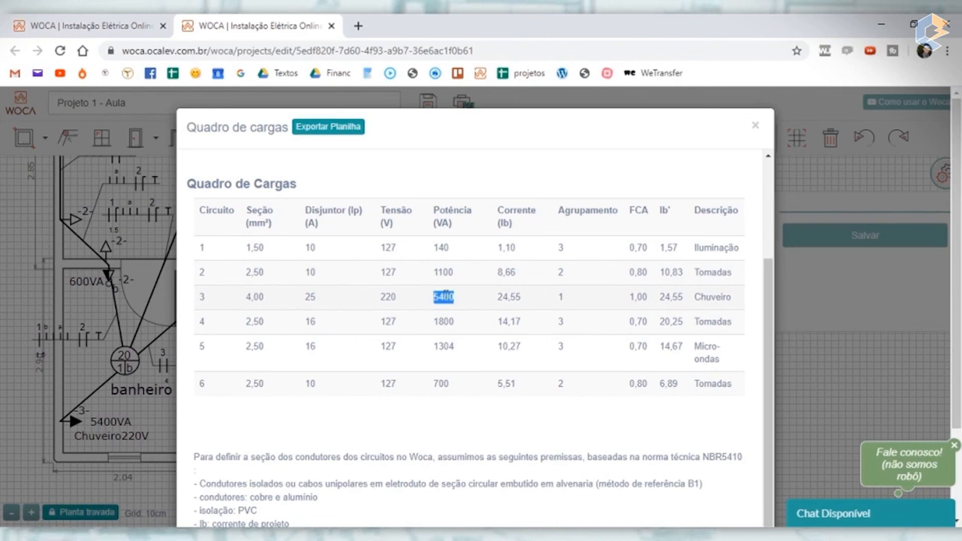
{"action": "left_click_drag", "start_coordinate": [499, 298], "coordinate": [525, 303]}
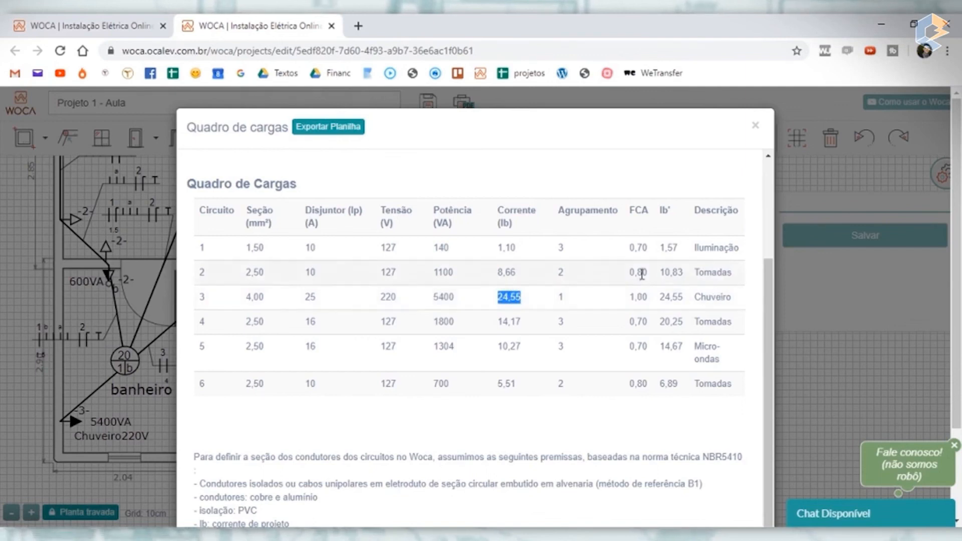
{"action": "left_click_drag", "start_coordinate": [631, 299], "coordinate": [650, 302]}
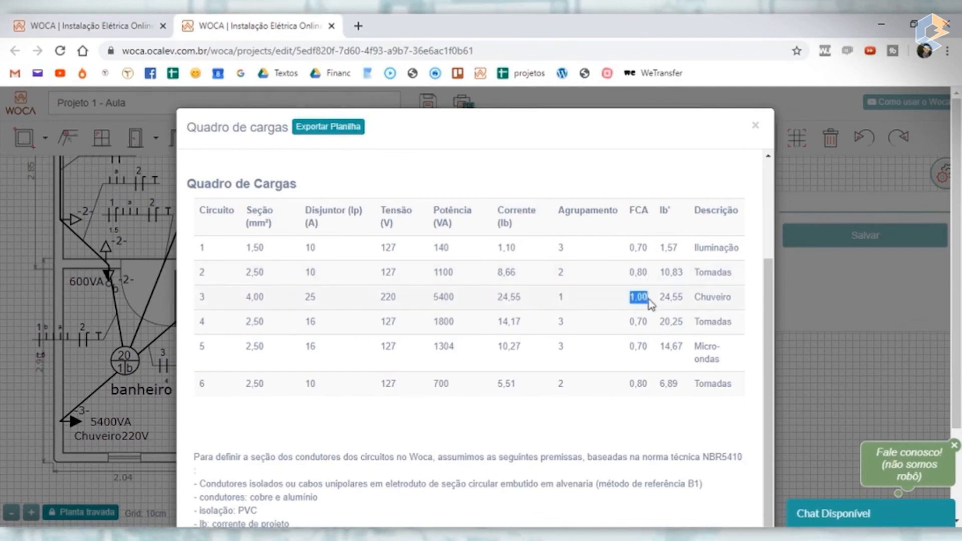
{"action": "left_click", "coordinate": [684, 303]}
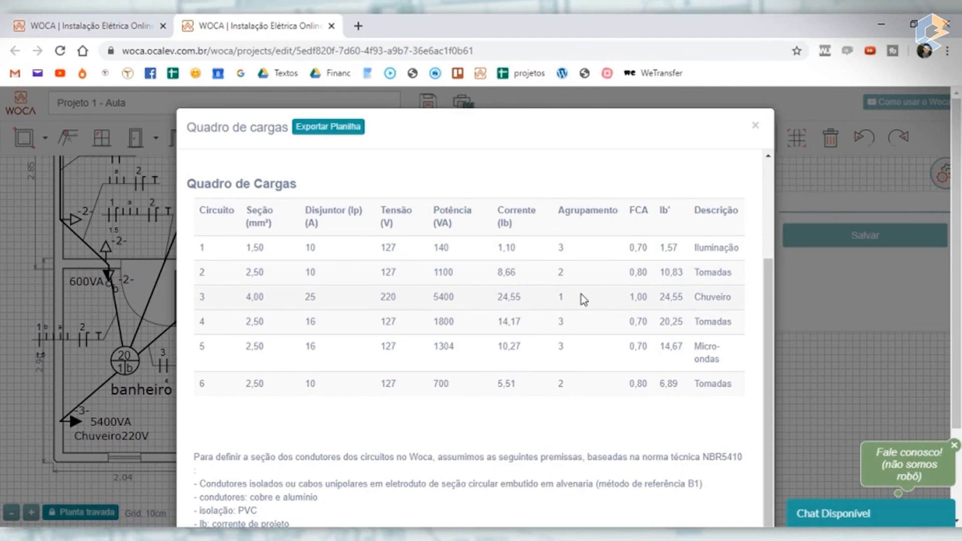
{"action": "scroll", "coordinate": [581, 294], "scroll_direction": "down", "scroll_amount": 1}
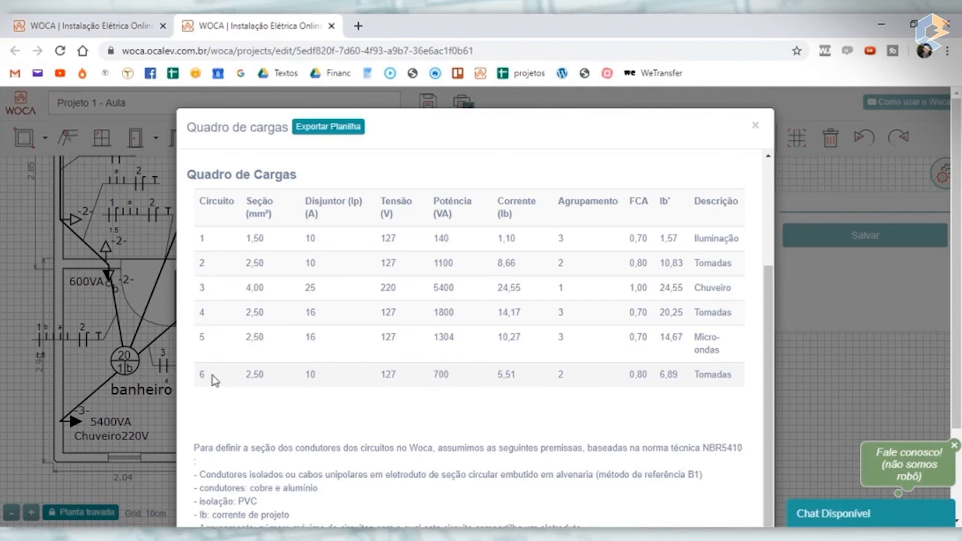
{"action": "left_click", "coordinate": [758, 128]}
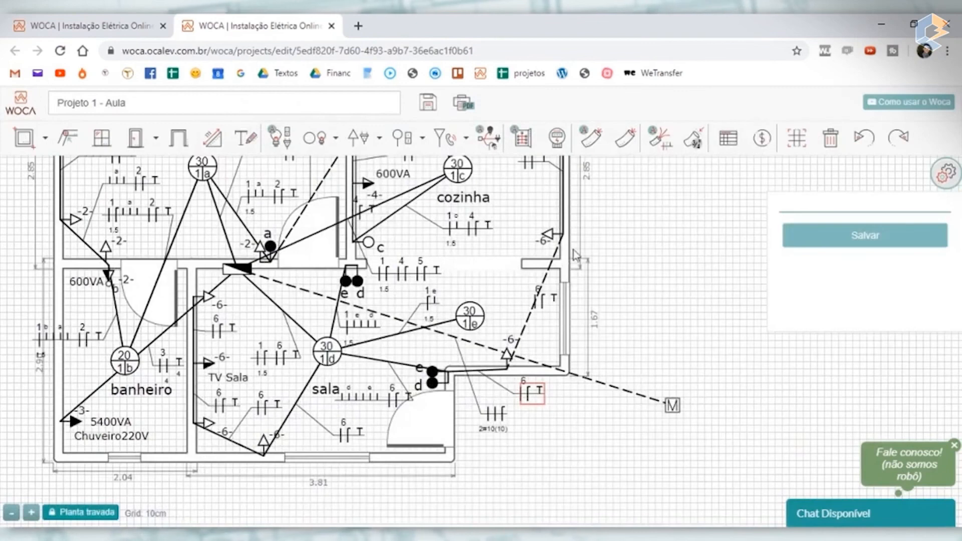
- Set the power of Tomada 2 in the cozinha's double outlet to 100 VA and save it
{"action": "left_click_drag", "start_coordinate": [698, 241], "coordinate": [714, 332]}
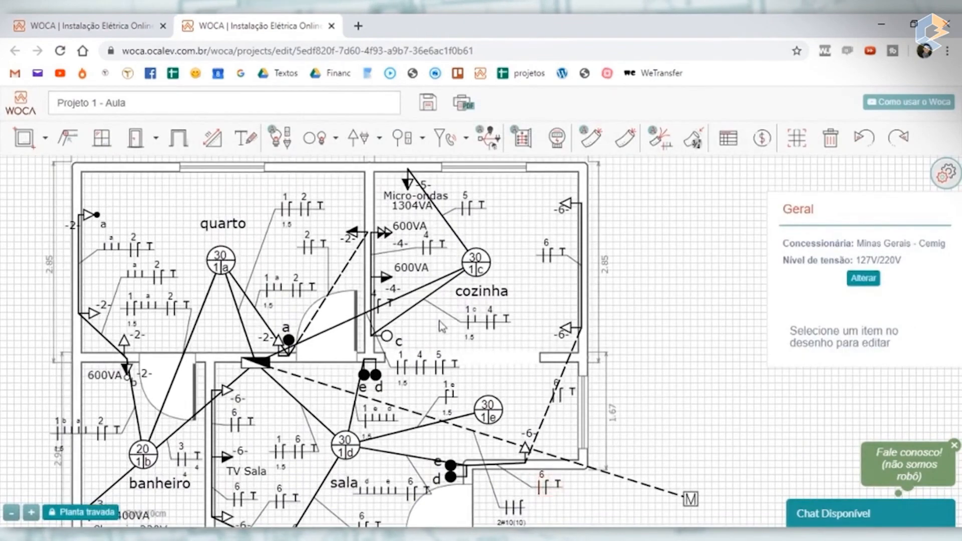
{"action": "scroll", "coordinate": [409, 323], "scroll_direction": "up", "scroll_amount": 3}
{"action": "scroll", "coordinate": [375, 287], "scroll_direction": "down", "scroll_amount": 3}
{"action": "left_click_drag", "start_coordinate": [696, 240], "coordinate": [692, 285]}
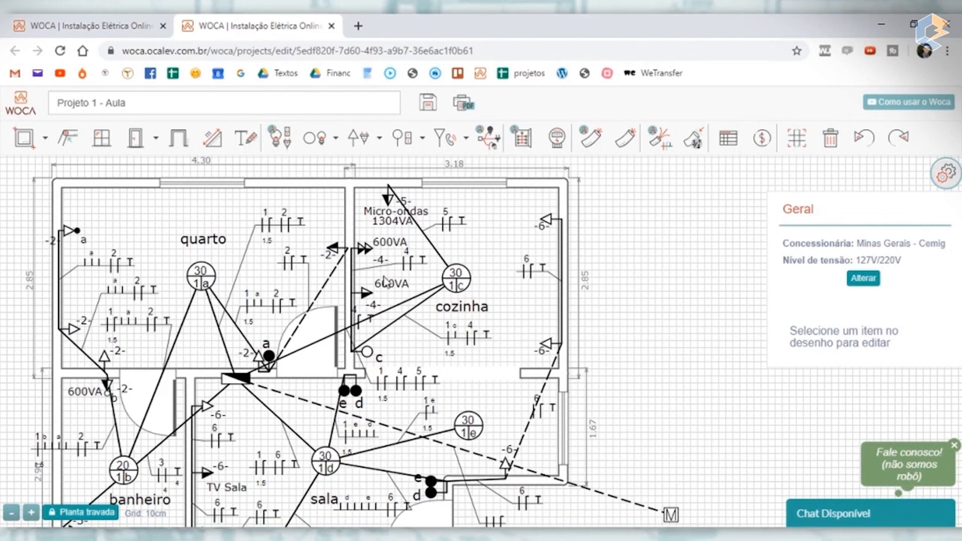
{"action": "left_click", "coordinate": [369, 253]}
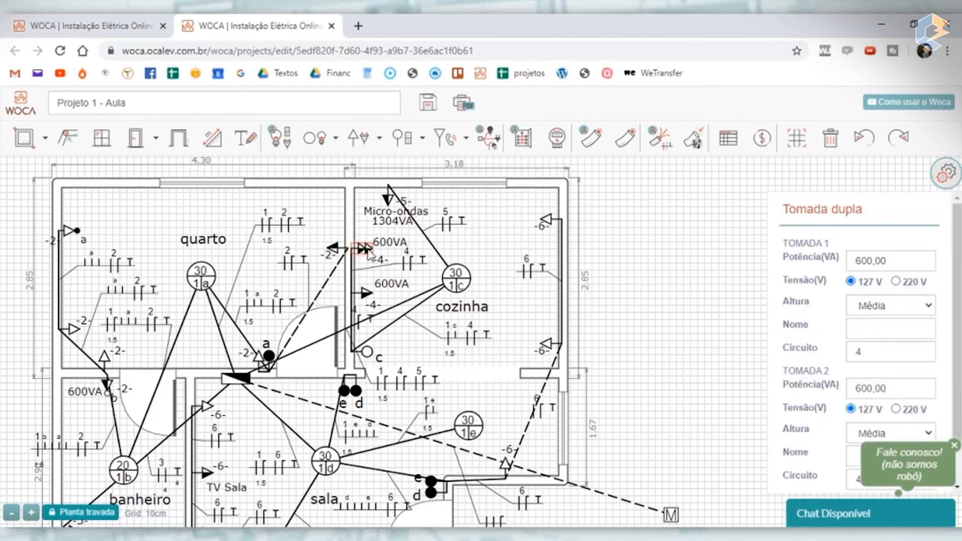
{"action": "double_click", "coordinate": [898, 386]}
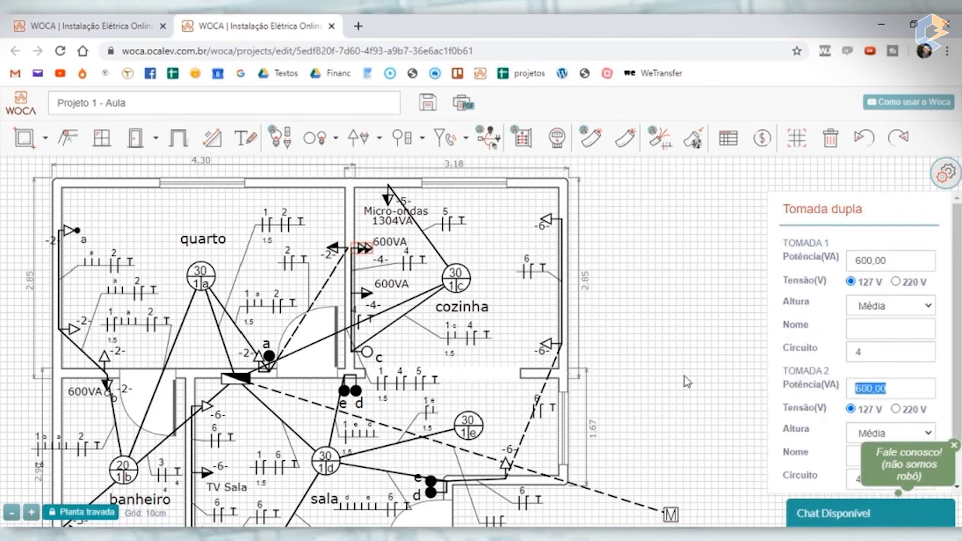
{"action": "type", "text": "0,01"}
{"action": "type", "text": "00"}
{"action": "scroll", "coordinate": [903, 342], "scroll_direction": "down", "scroll_amount": 1}
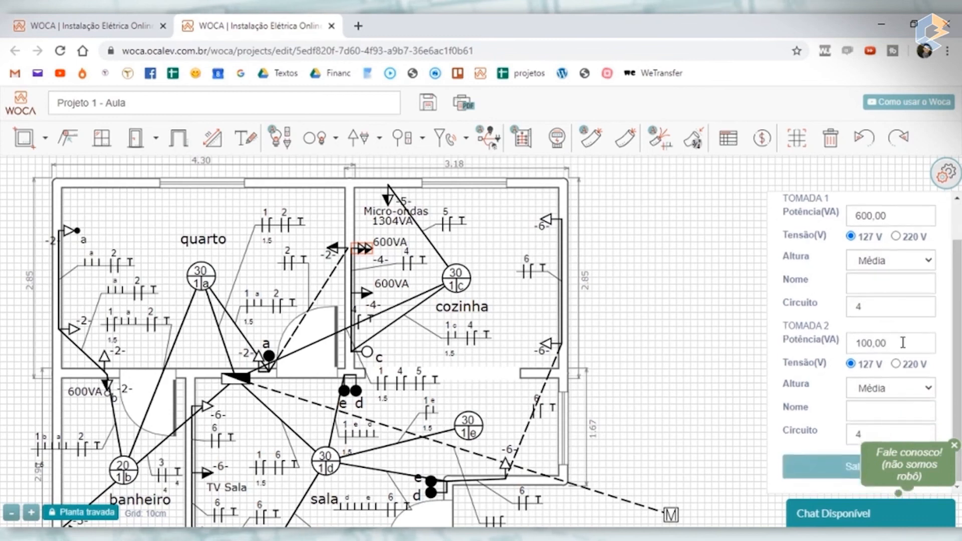
{"action": "left_click", "coordinate": [835, 475]}
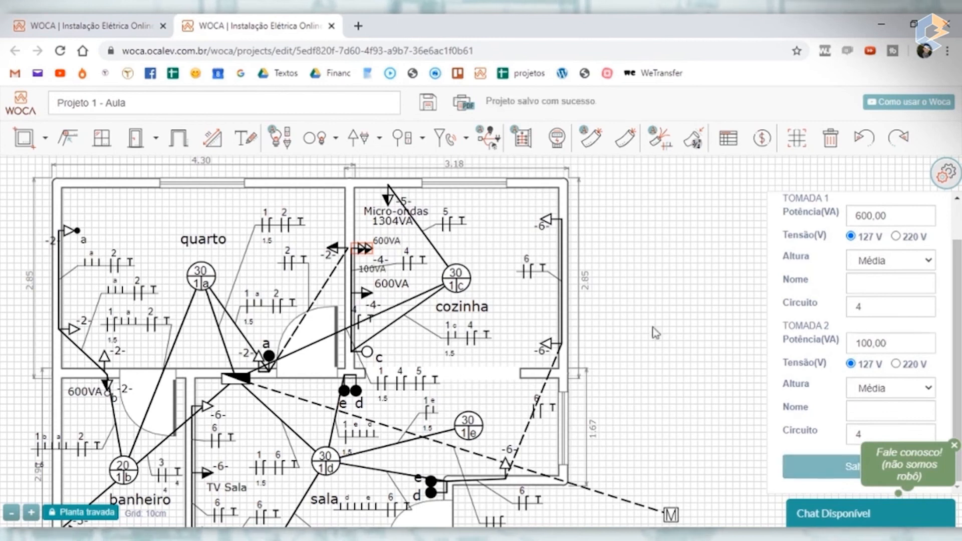
- Delete the 100VA text label beside the cozinha's double outlet and save
{"action": "scroll", "coordinate": [303, 261], "scroll_direction": "up", "scroll_amount": 2}
{"action": "left_click", "coordinate": [435, 278]}
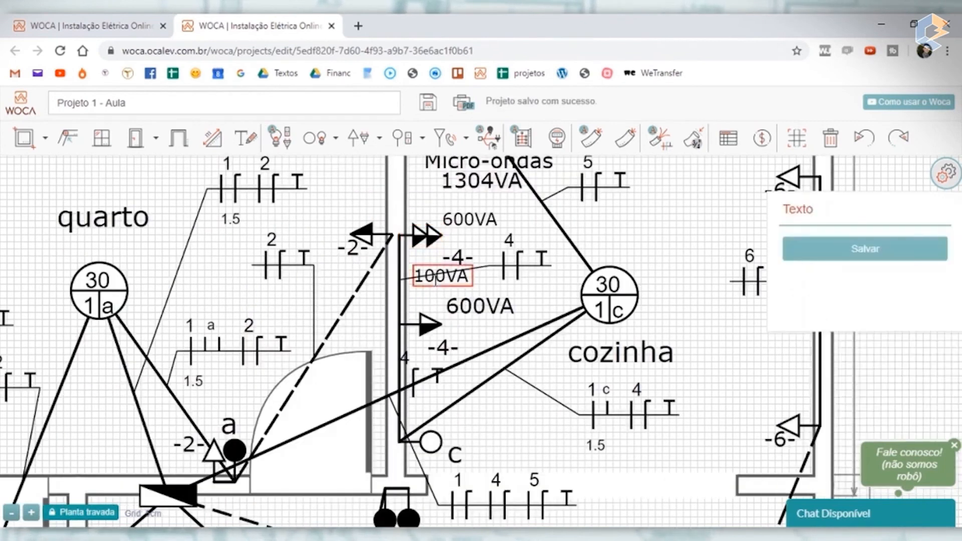
{"action": "key", "text": "Delete"}
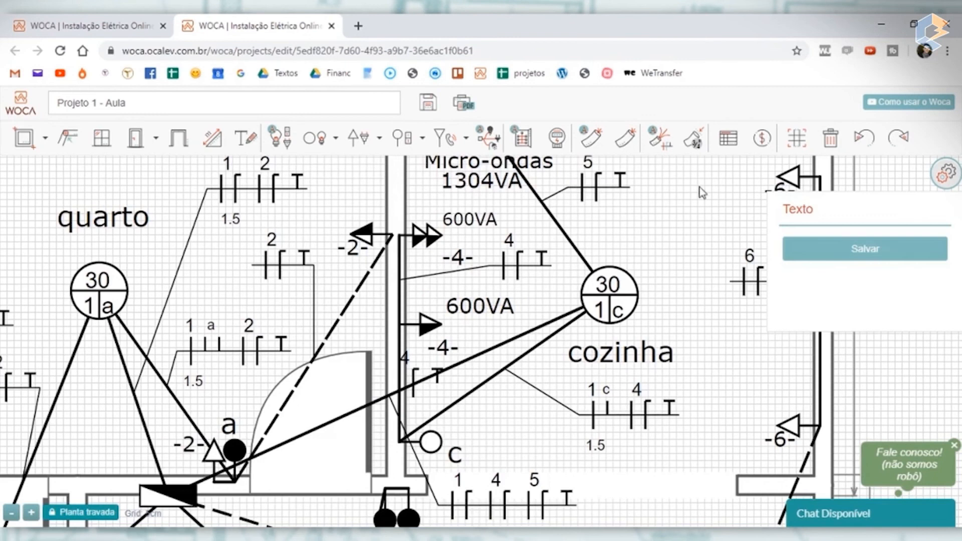
{"action": "left_click", "coordinate": [860, 256]}
- Reopen the load schedule to review the recalculated loads and circuit 2's conductor section and breaker
{"action": "left_click", "coordinate": [729, 137]}
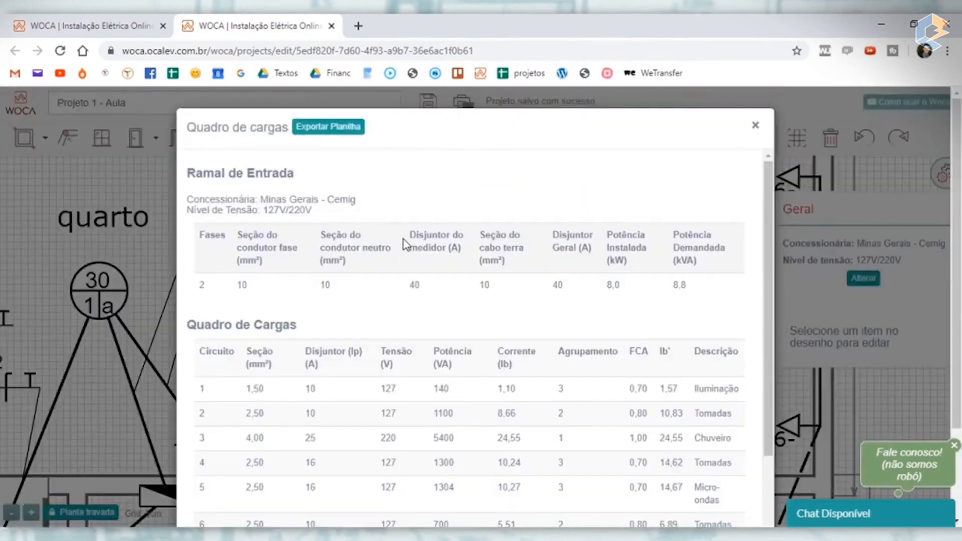
{"action": "scroll", "coordinate": [632, 305], "scroll_direction": "down", "scroll_amount": 3}
{"action": "scroll", "coordinate": [632, 304], "scroll_direction": "down", "scroll_amount": 3}
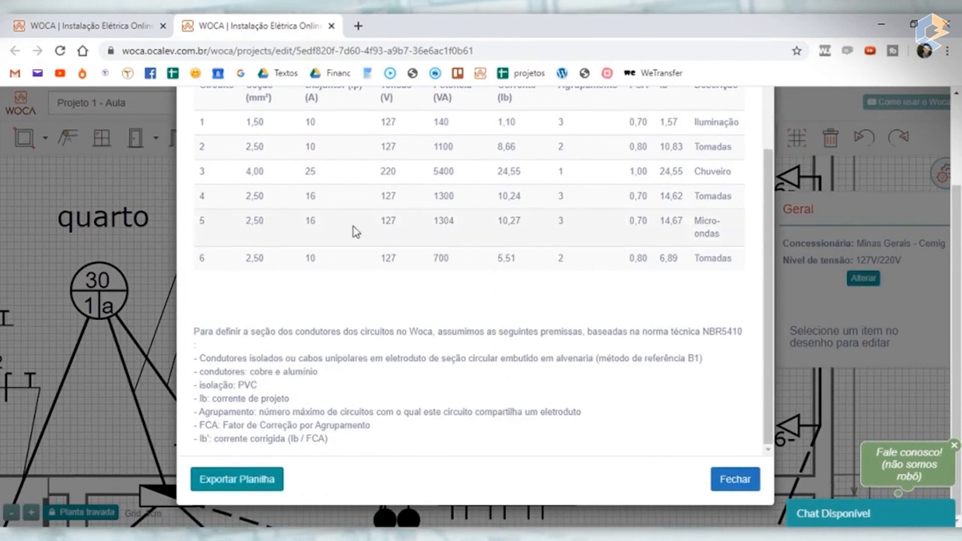
{"action": "scroll", "coordinate": [399, 276], "scroll_direction": "up", "scroll_amount": 2}
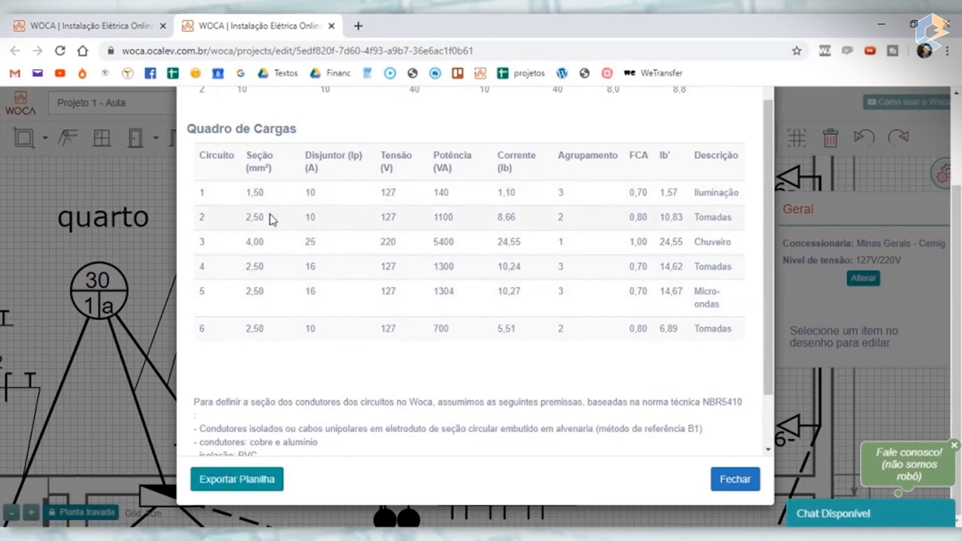
{"action": "double_click", "coordinate": [250, 217]}
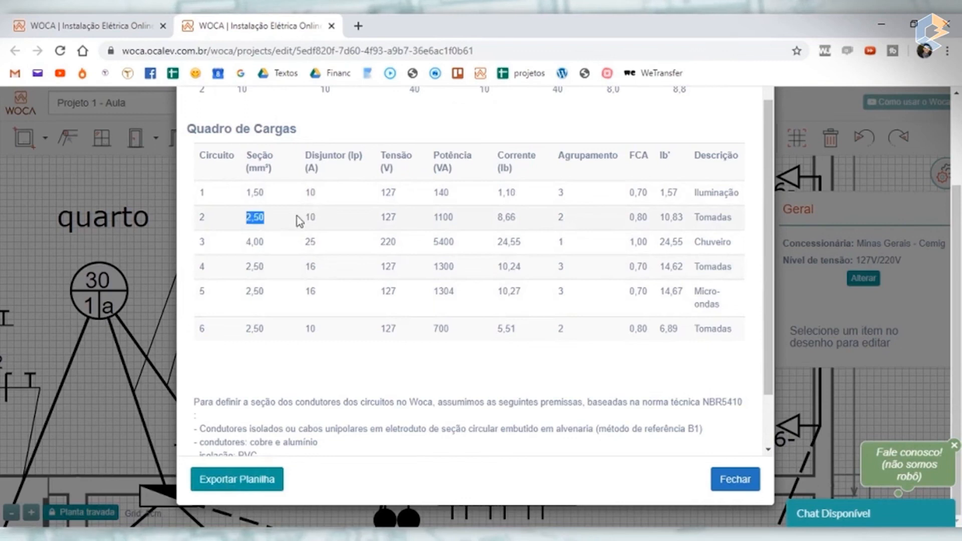
{"action": "double_click", "coordinate": [311, 218]}
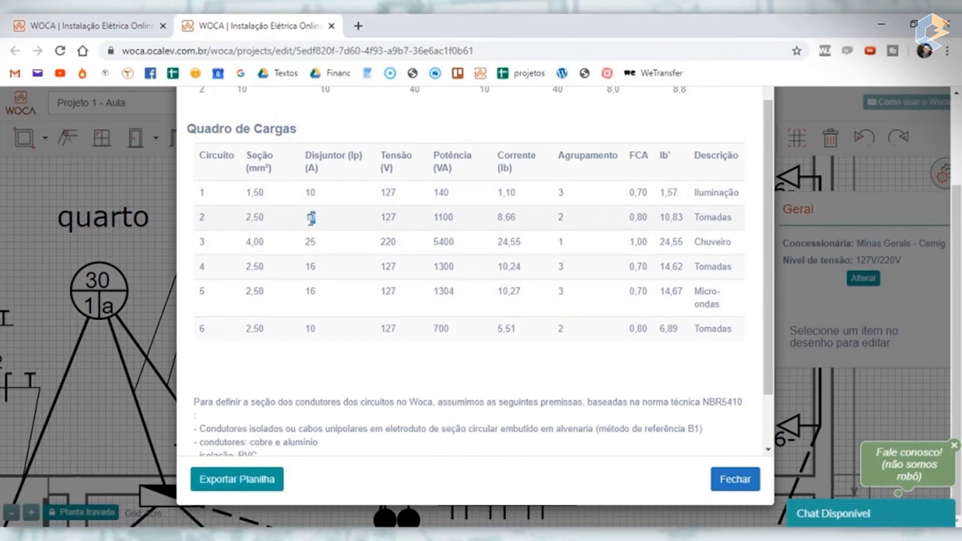
- Compare circuit 3's conductor section with its breaker, view the NBR5410 sizing assumptions, and close the load schedule
{"action": "double_click", "coordinate": [310, 243]}
{"action": "left_click", "coordinate": [256, 244]}
{"action": "double_click", "coordinate": [250, 243]}
{"action": "left_click", "coordinate": [323, 249]}
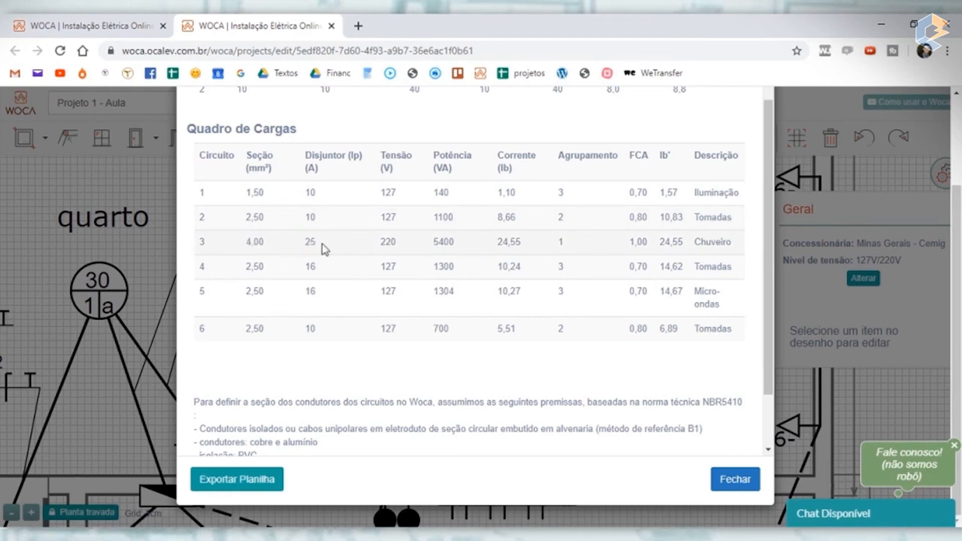
{"action": "double_click", "coordinate": [263, 244]}
{"action": "left_click", "coordinate": [329, 249]}
{"action": "double_click", "coordinate": [309, 243]}
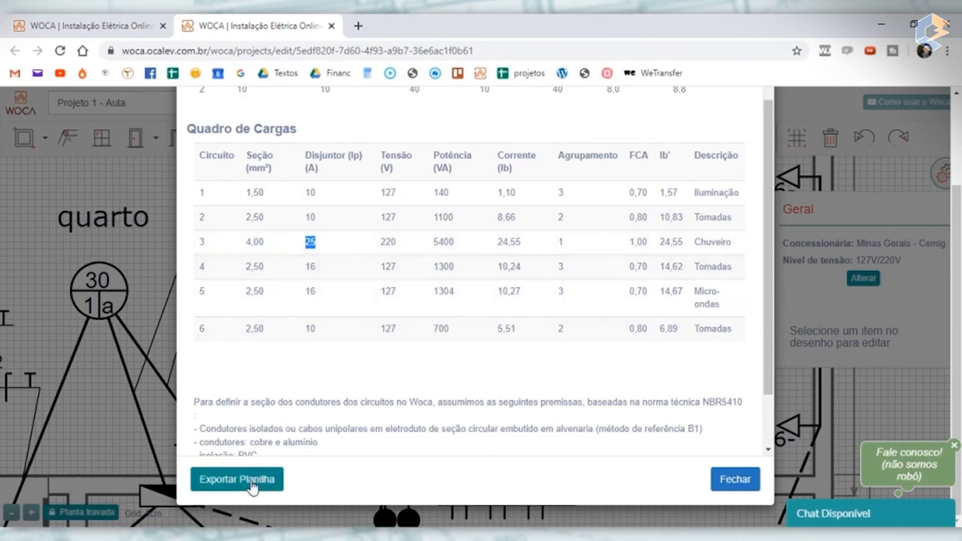
{"action": "scroll", "coordinate": [405, 266], "scroll_direction": "down", "scroll_amount": 2}
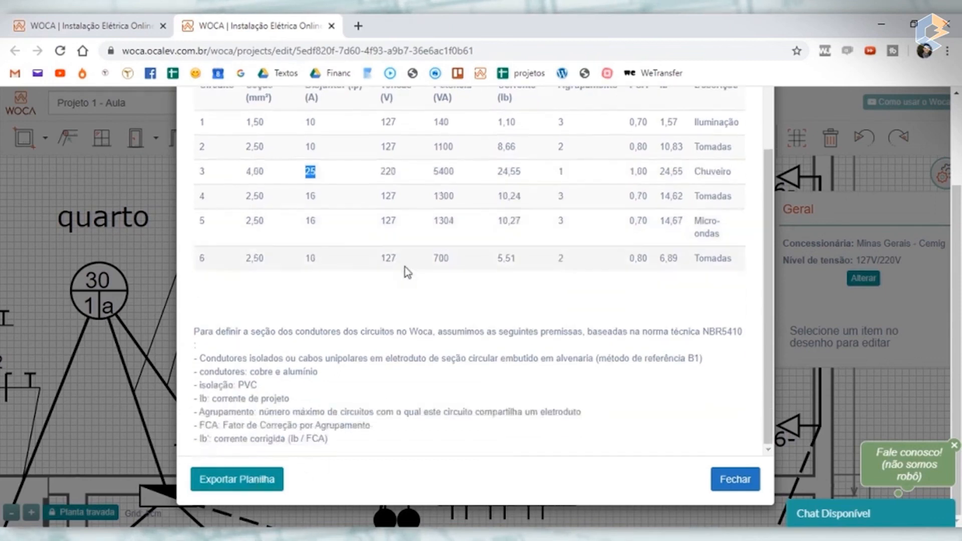
{"action": "left_click", "coordinate": [735, 479]}
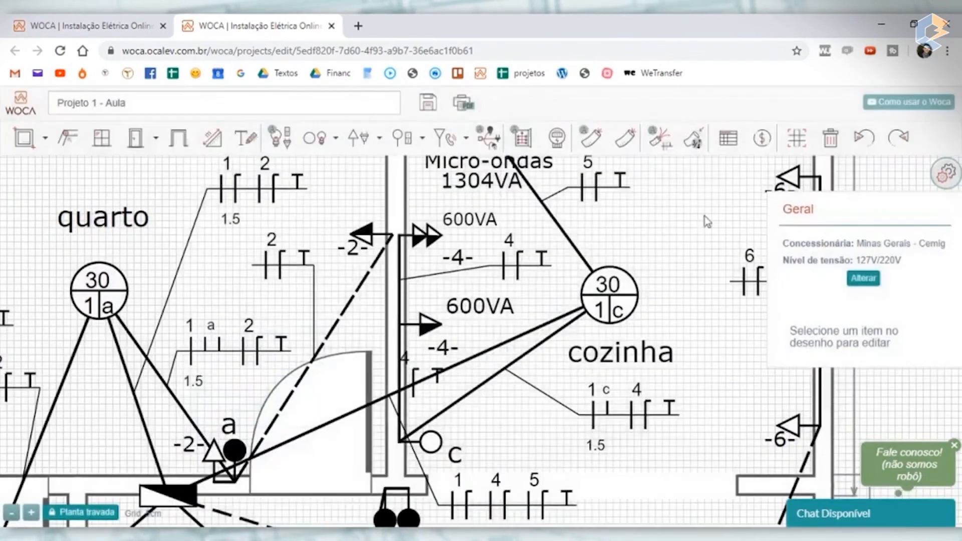
- Open the bill of materials, review the conductors, conduit, electrical devices, modules, lighting, breakers and overall conductor cost, and close it
{"action": "left_click", "coordinate": [762, 140]}
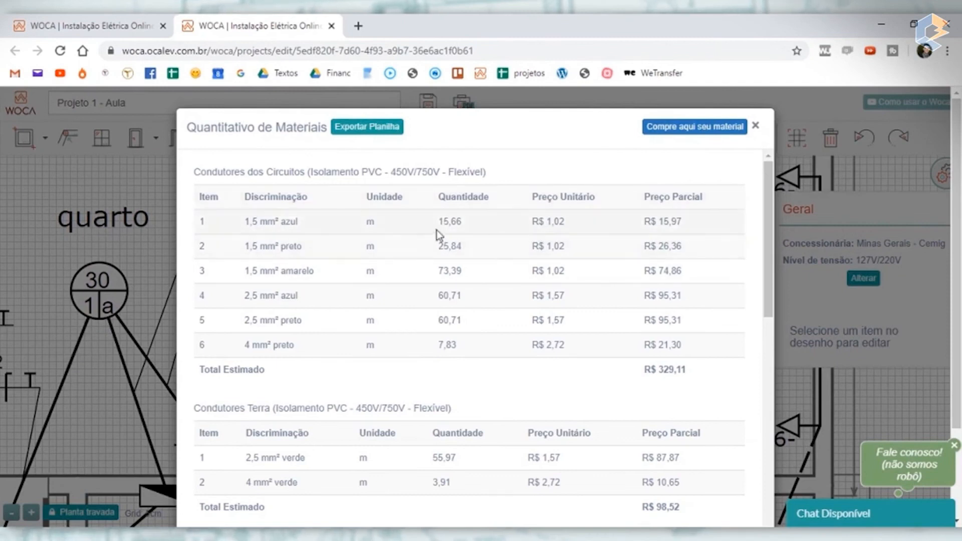
{"action": "scroll", "coordinate": [314, 249], "scroll_direction": "down", "scroll_amount": 2}
{"action": "scroll", "coordinate": [326, 251], "scroll_direction": "down", "scroll_amount": 3}
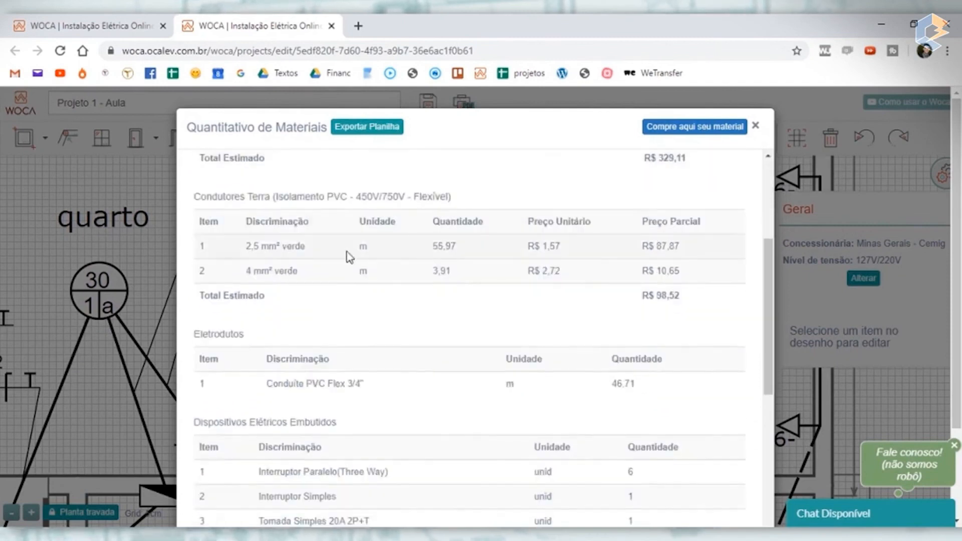
{"action": "scroll", "coordinate": [531, 257], "scroll_direction": "up", "scroll_amount": 3}
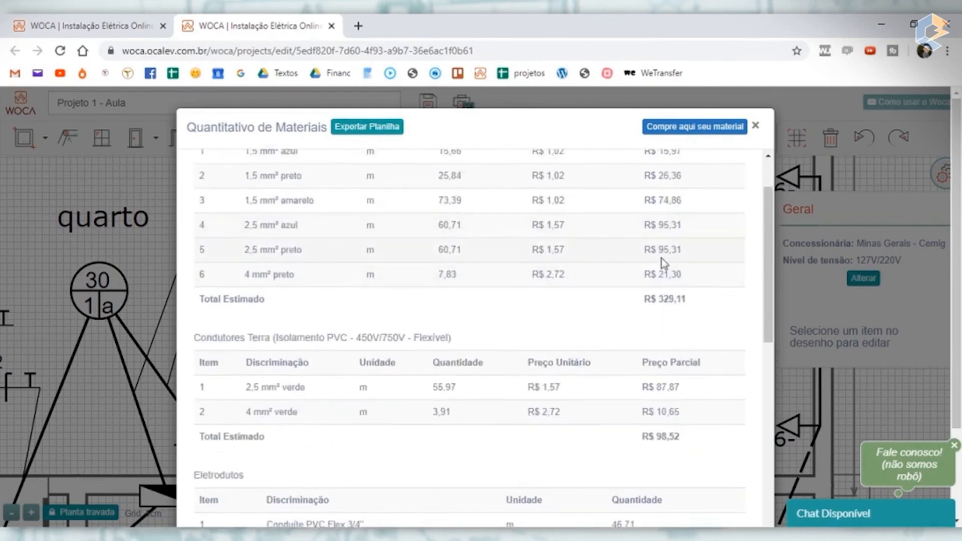
{"action": "scroll", "coordinate": [353, 261], "scroll_direction": "down", "scroll_amount": 5}
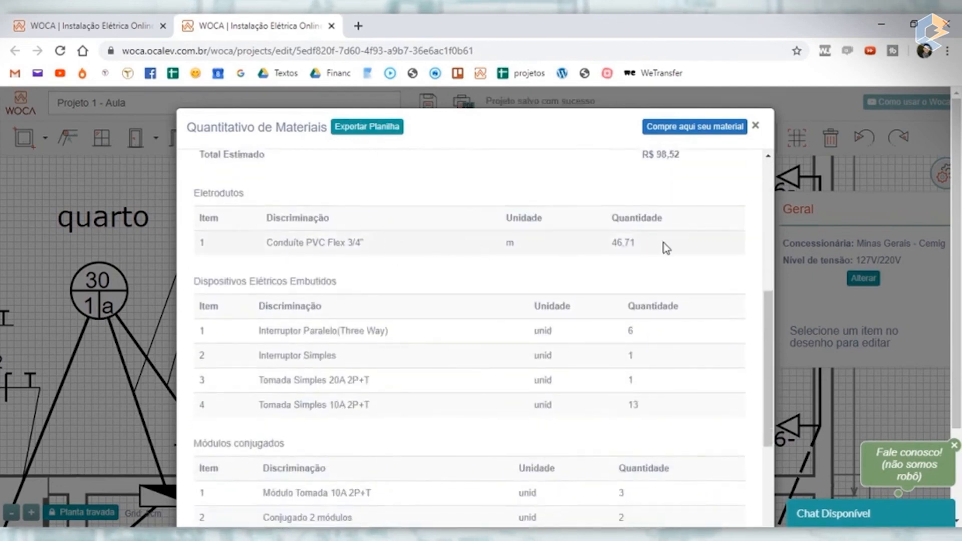
{"action": "scroll", "coordinate": [665, 247], "scroll_direction": "down", "scroll_amount": 2}
{"action": "scroll", "coordinate": [627, 254], "scroll_direction": "down", "scroll_amount": 4}
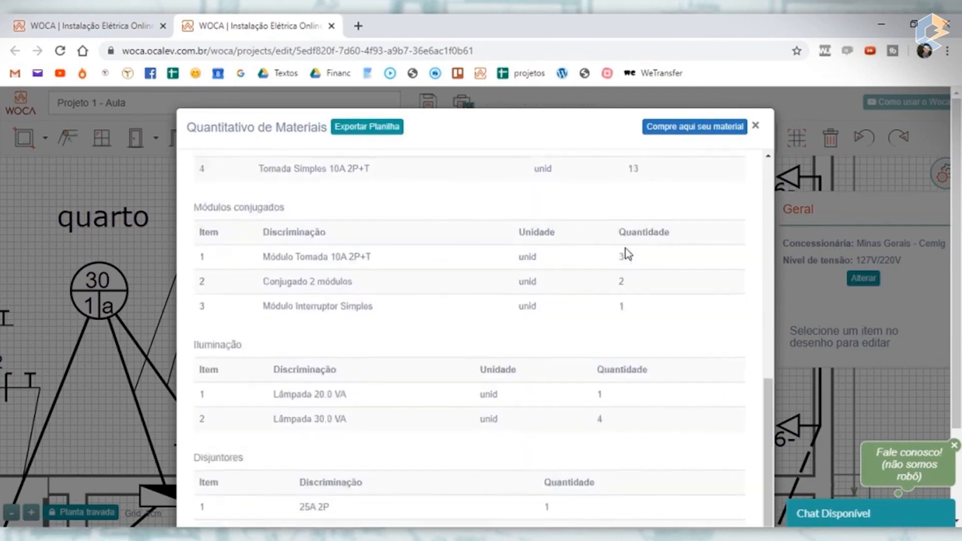
{"action": "scroll", "coordinate": [628, 254], "scroll_direction": "down", "scroll_amount": 2}
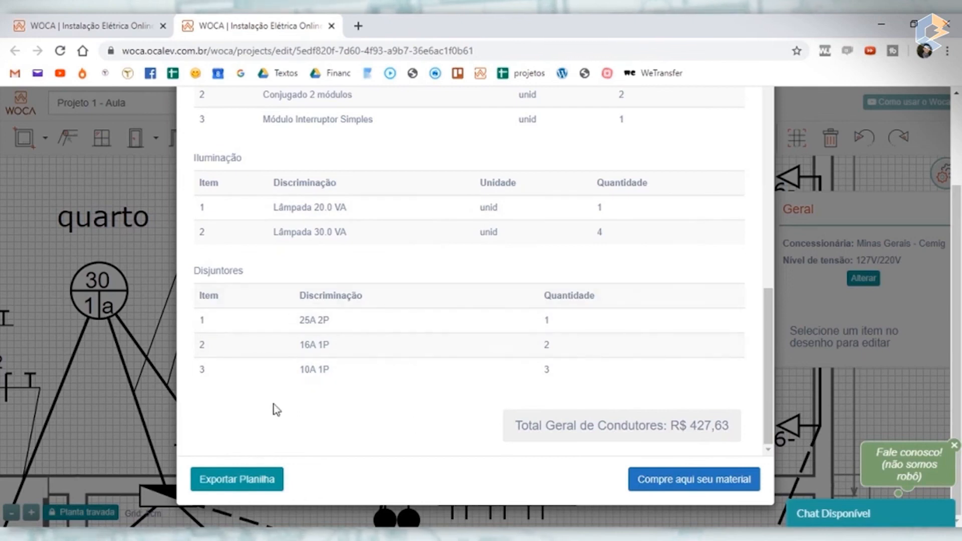
{"action": "scroll", "coordinate": [707, 165], "scroll_direction": "up", "scroll_amount": 7}
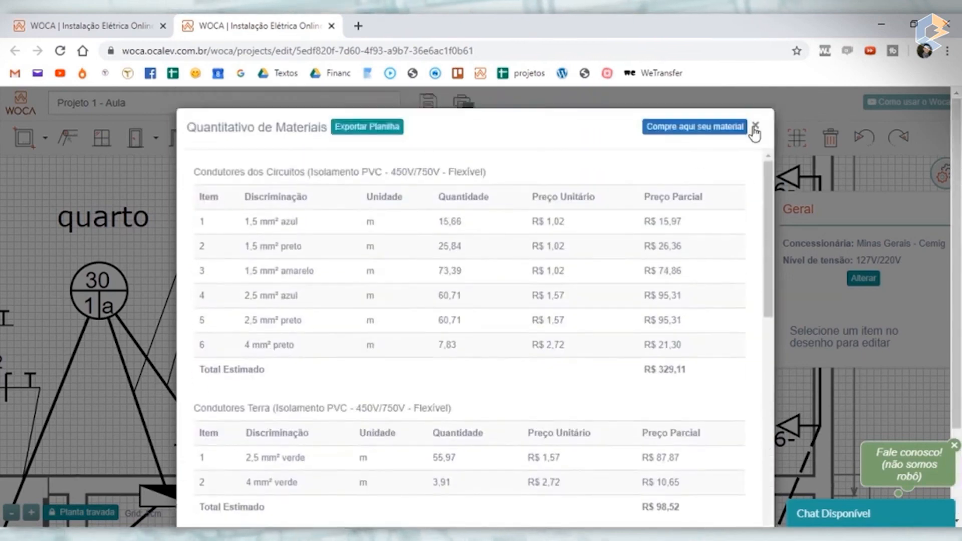
{"action": "left_click", "coordinate": [755, 126]}
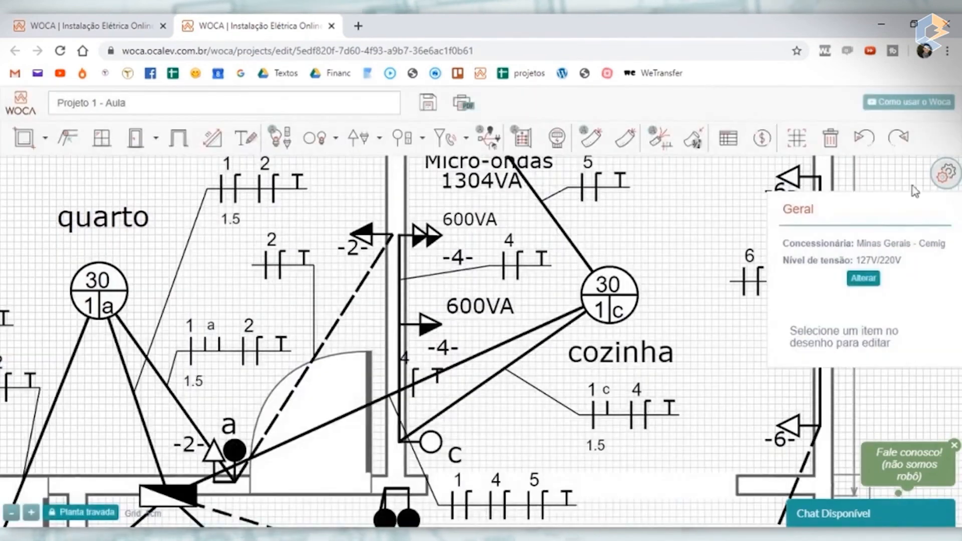
- Bring the whole floor plan into view, reopen the bill of materials to recheck the lighting and breaker quantities, and close it
{"action": "scroll", "coordinate": [691, 296], "scroll_direction": "down", "scroll_amount": 3}
{"action": "left_click_drag", "start_coordinate": [216, 252], "coordinate": [52, 234]}
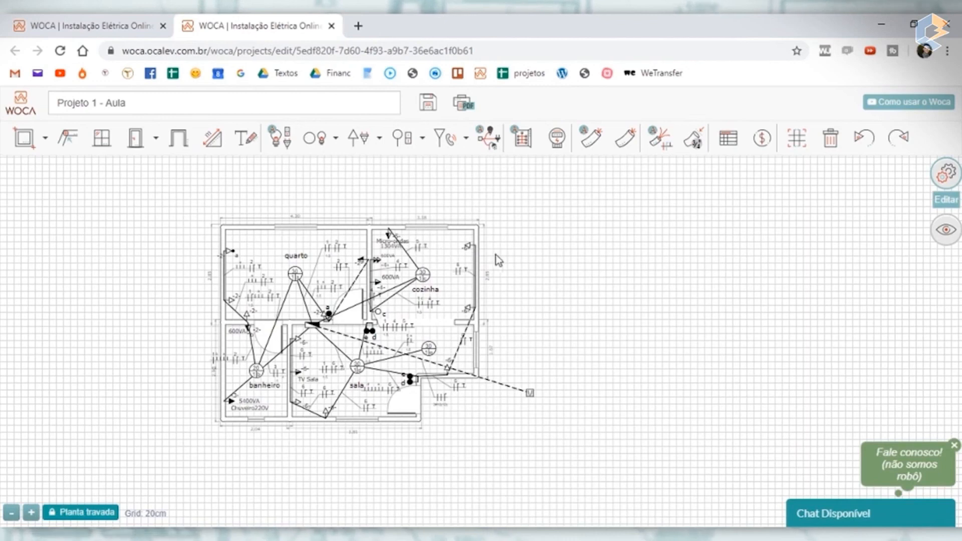
{"action": "left_click", "coordinate": [772, 144]}
{"action": "scroll", "coordinate": [478, 300], "scroll_direction": "down", "scroll_amount": 10}
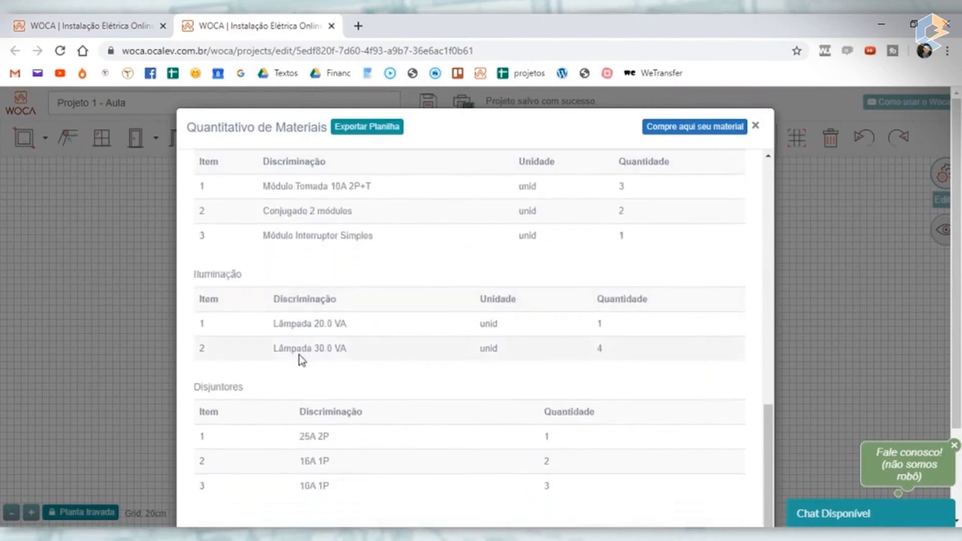
{"action": "scroll", "coordinate": [303, 357], "scroll_direction": "up", "scroll_amount": 15}
{"action": "left_click", "coordinate": [755, 126]}
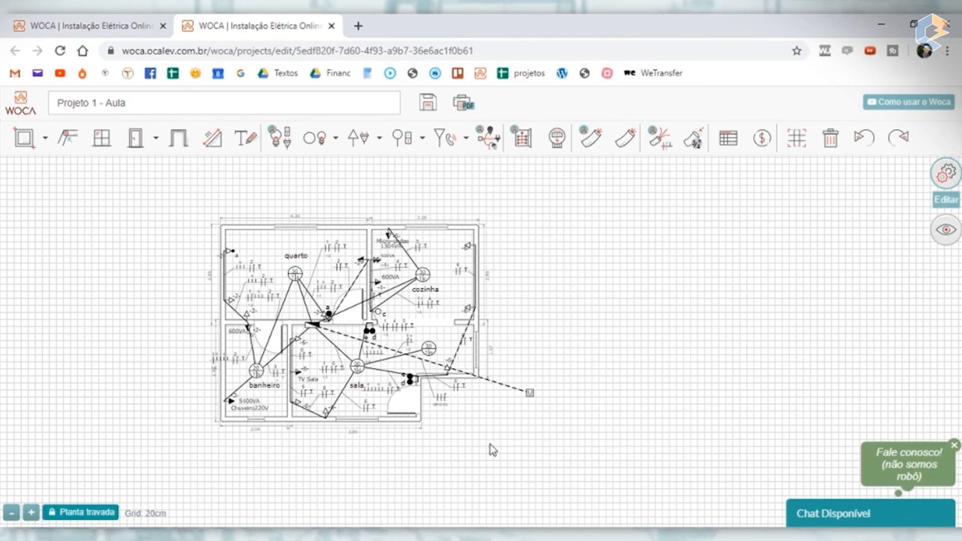
- Move the circuit 6 wiring label of the dashed conduit east of the sala away from the conduit line
{"action": "scroll", "coordinate": [458, 329], "scroll_direction": "up", "scroll_amount": 3}
{"action": "left_click_drag", "start_coordinate": [475, 357], "coordinate": [441, 346]}
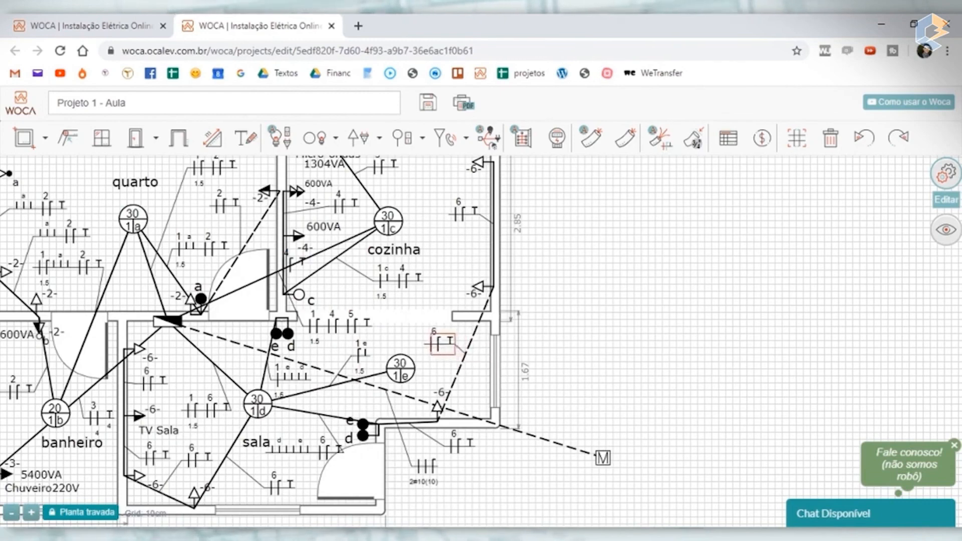